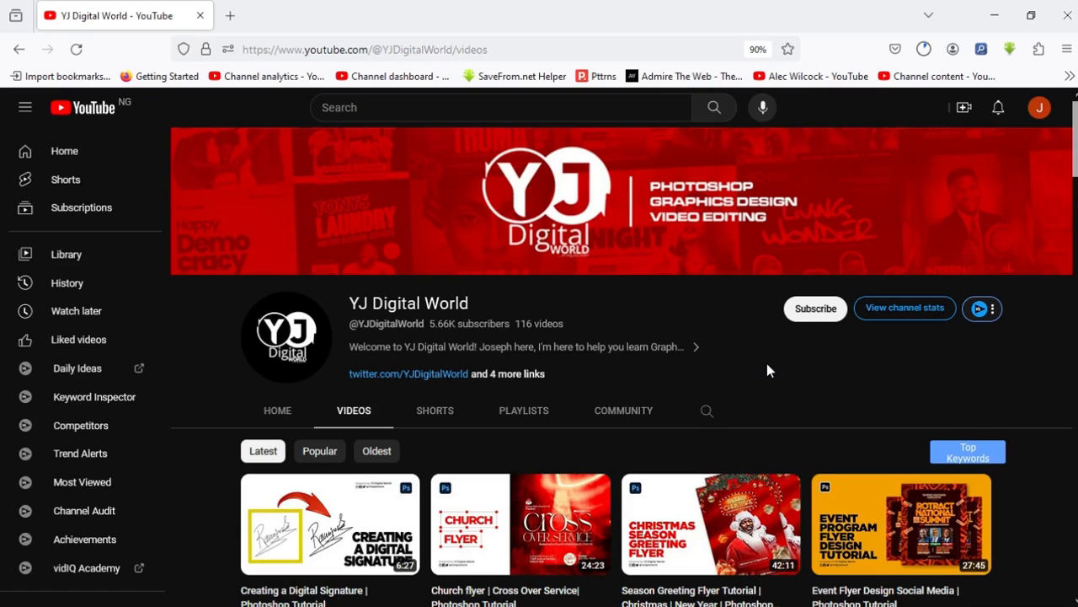
# - Browse the YJ Digital World channel's videos, subscribe to the channel and turn on its notifications
pyautogui.scroll(-6, 766, 369)
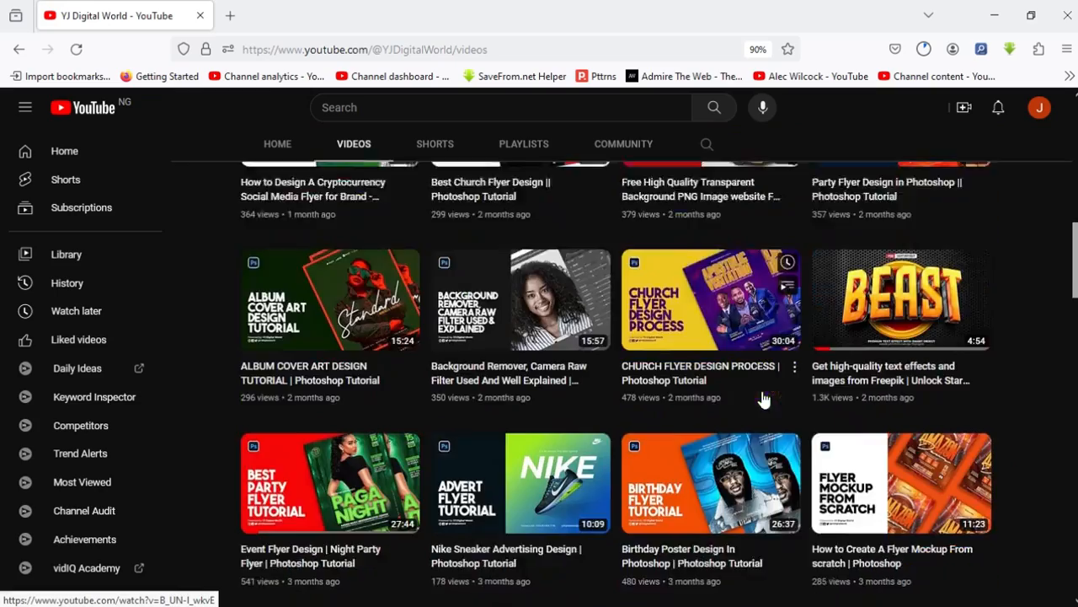
pyautogui.scroll(3, 764, 388)
pyautogui.scroll(5, 764, 396)
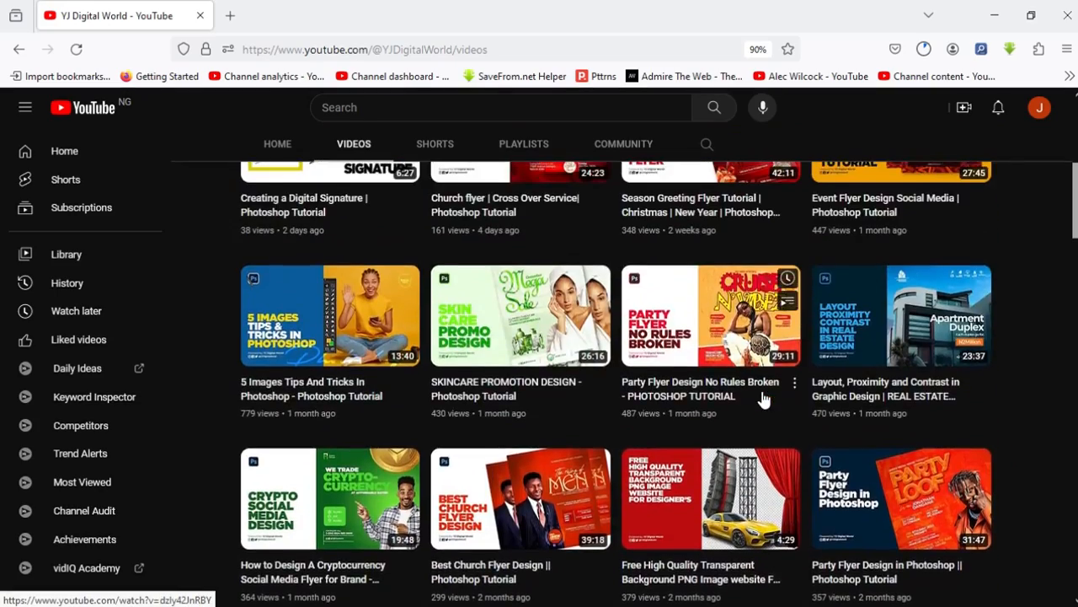
pyautogui.scroll(2, 765, 396)
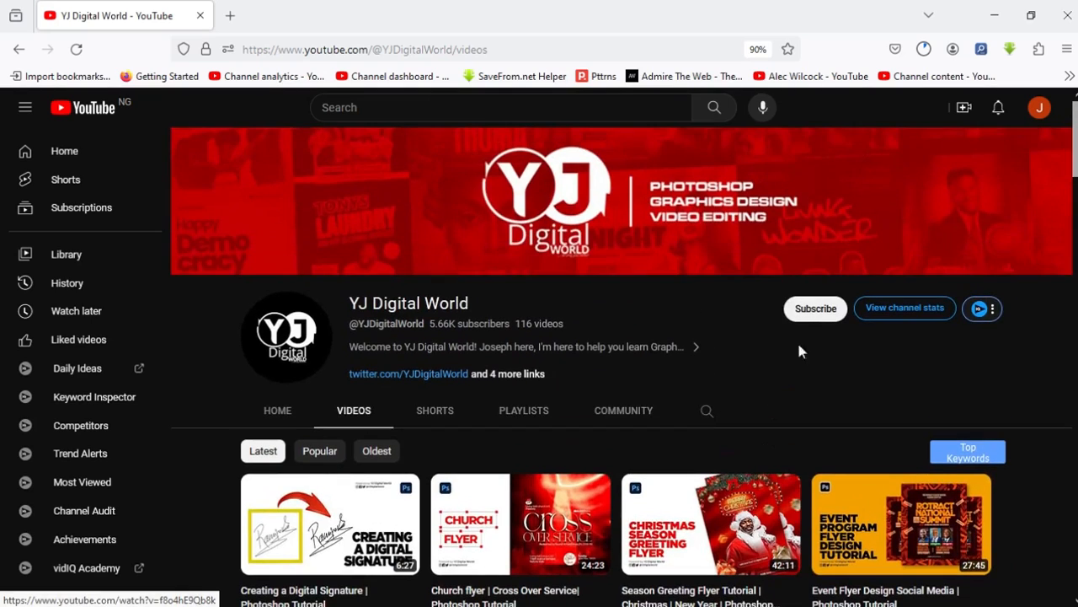
pyautogui.click(818, 310)
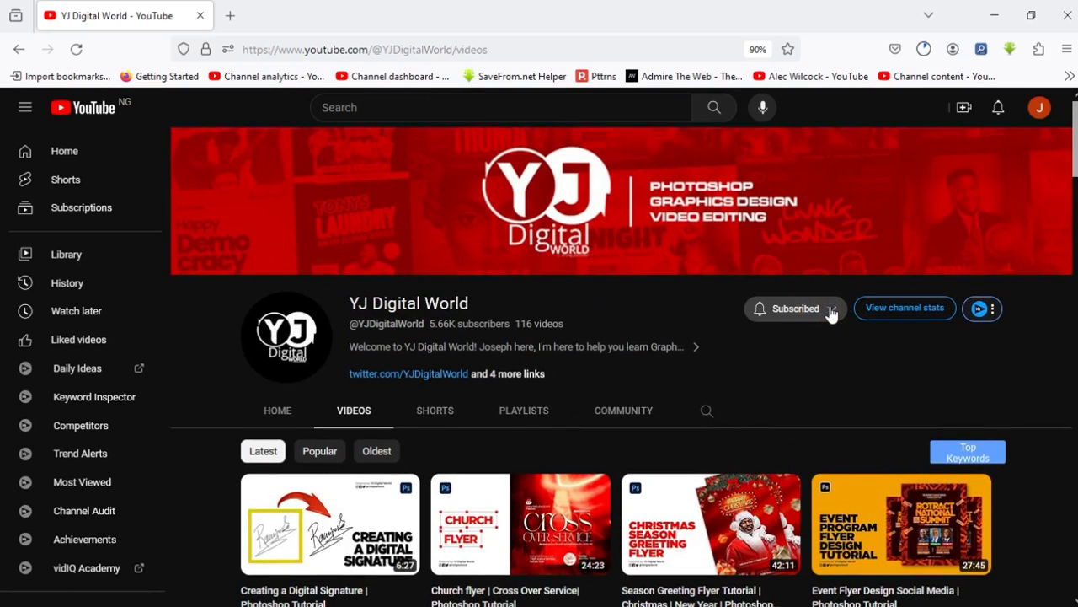
pyautogui.click(831, 308)
pyautogui.click(803, 339)
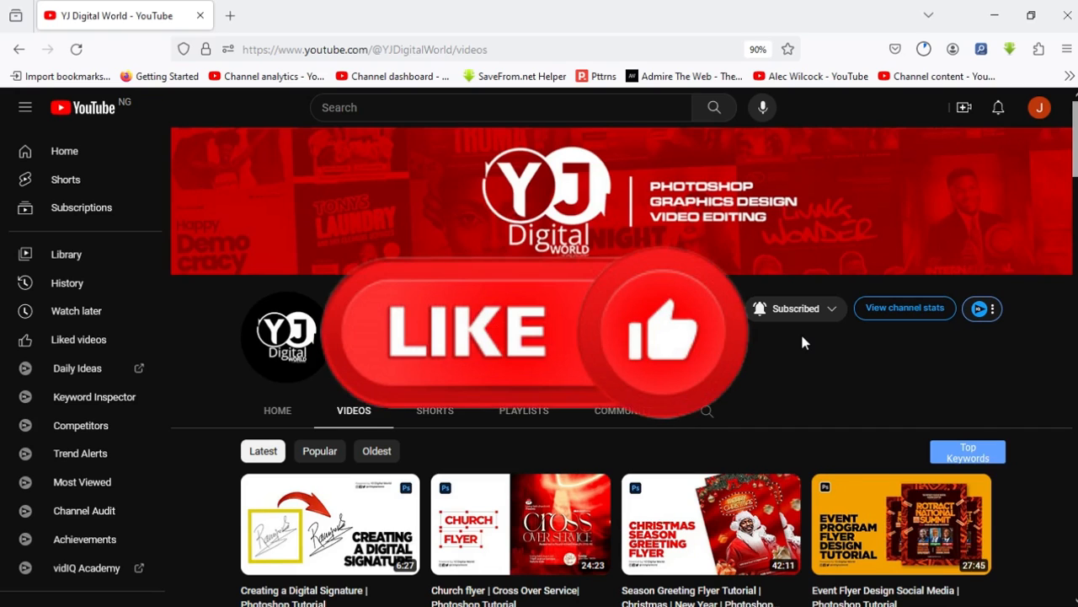
pyautogui.scroll(-3, 802, 341)
pyautogui.scroll(3, 802, 341)
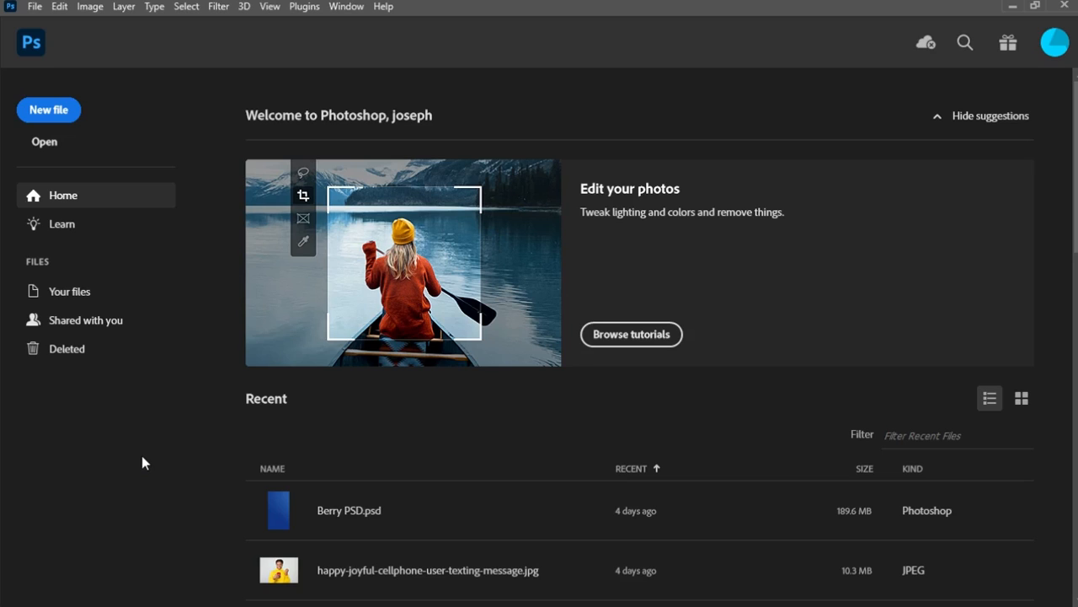
# - In Photoshop, create a new document named PARTY FLYER at 1080 x 1350 pixels, 300 pixels/inch, RGB Color, with a white background
pyautogui.click(50, 111)
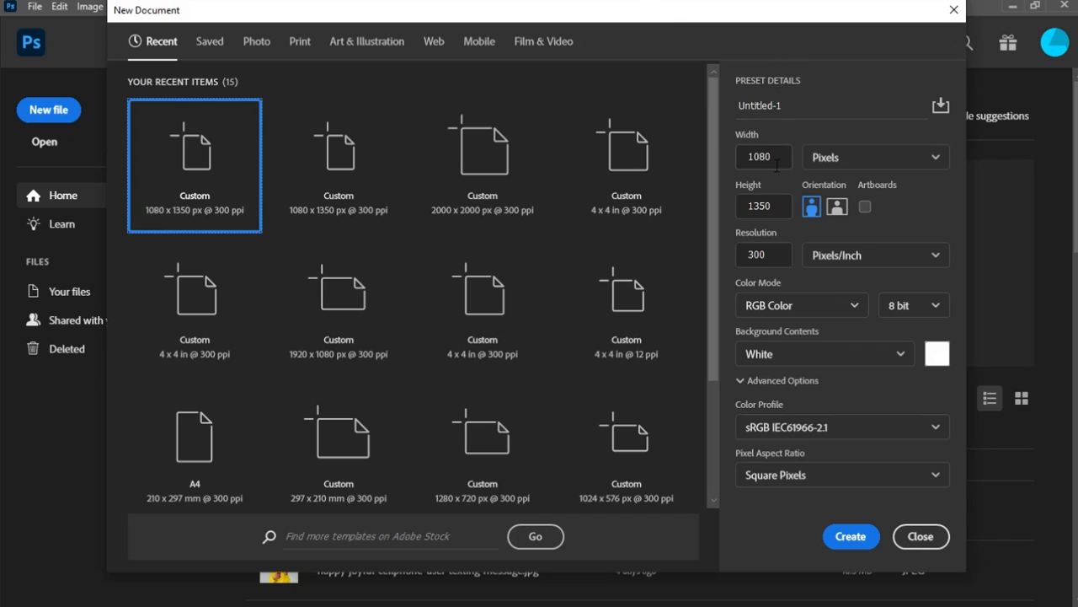
pyautogui.click(861, 159)
pyautogui.click(843, 181)
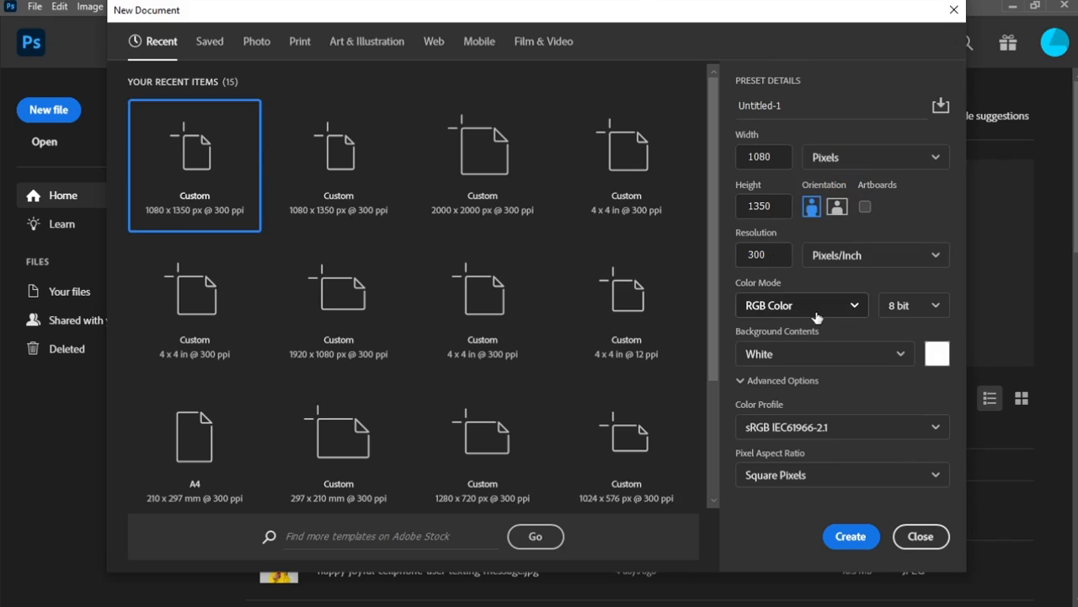
pyautogui.moveTo(792, 108); pyautogui.dragTo(722, 112)
pyautogui.write('PA')
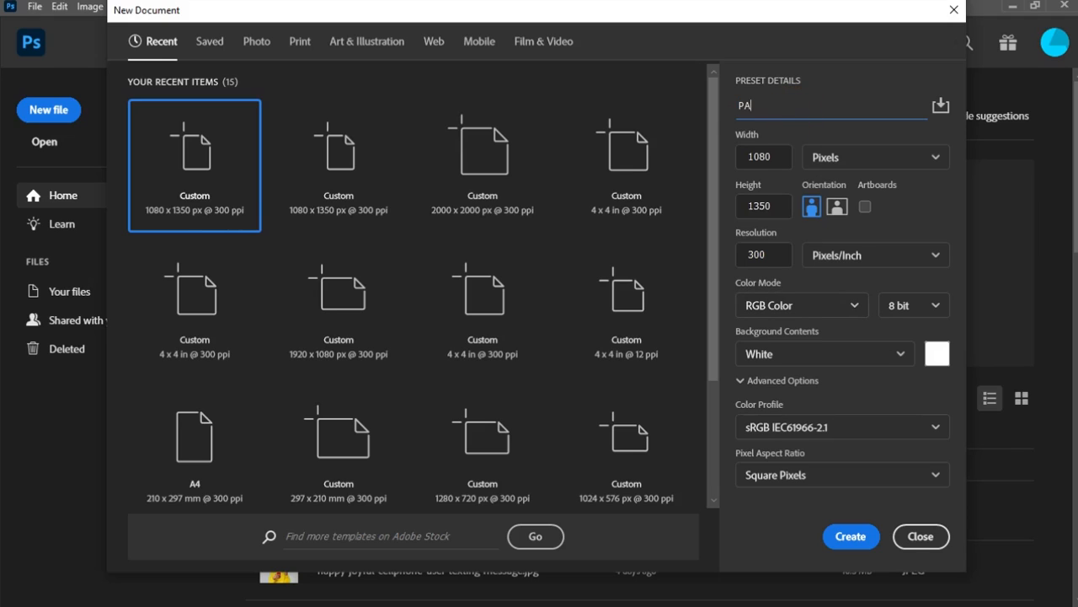
pyautogui.write('RTY FLYER')
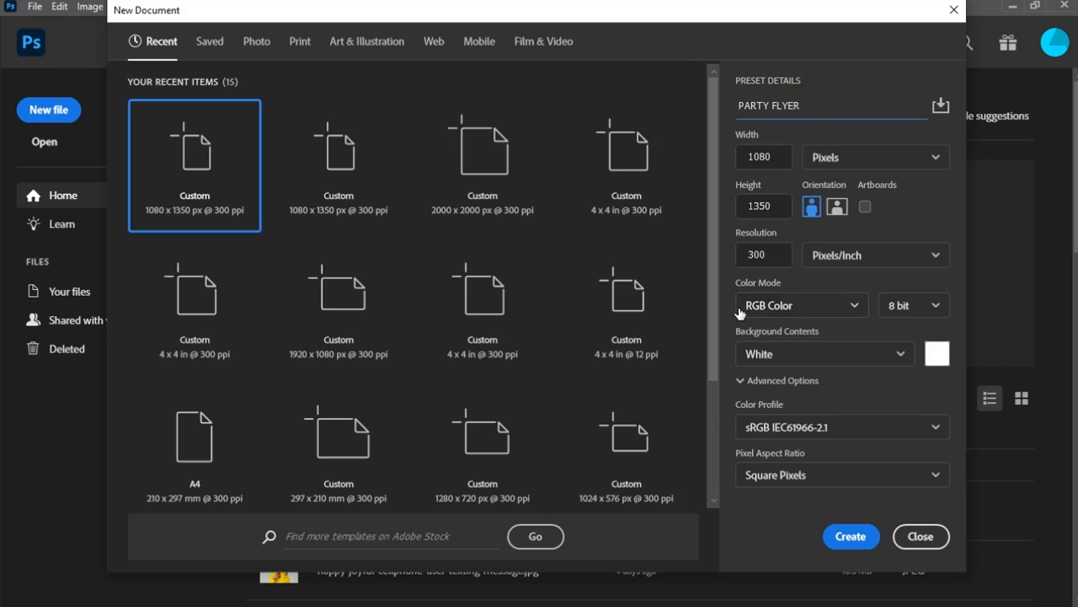
pyautogui.click(851, 537)
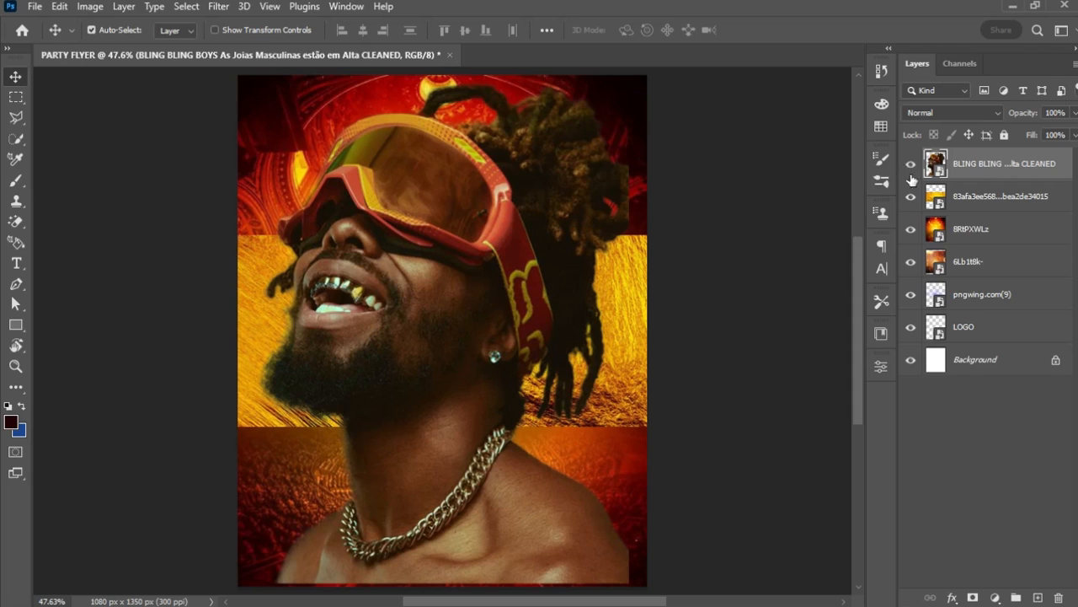
# - Hide every layer except Background and move the 8RtPXWLz and 6Lb1t8k- layers directly above Background
pyautogui.moveTo(910, 163); pyautogui.dragTo(912, 341)
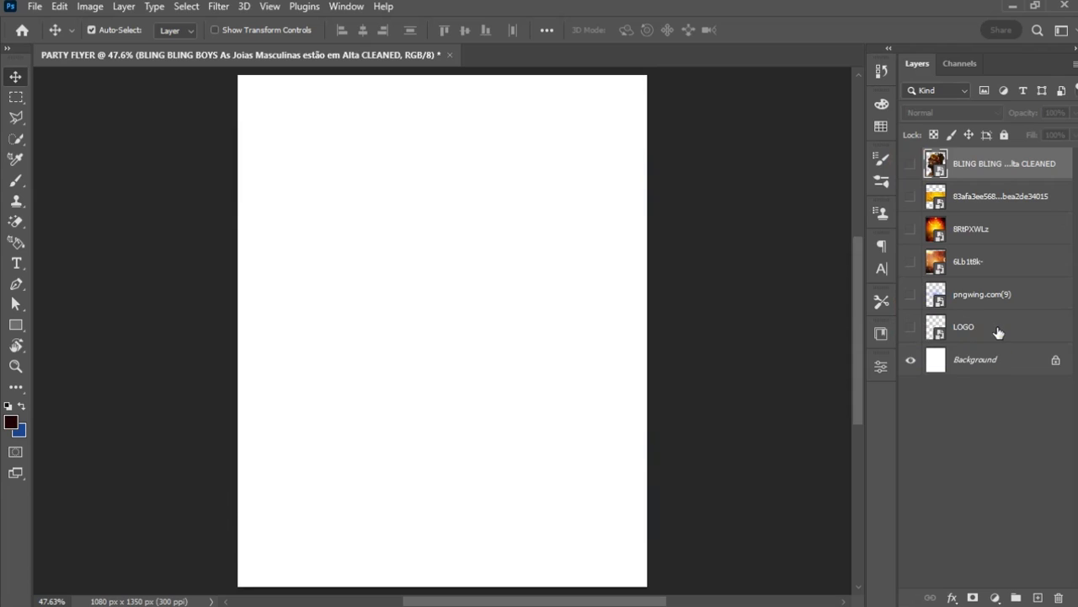
pyautogui.click(1008, 360)
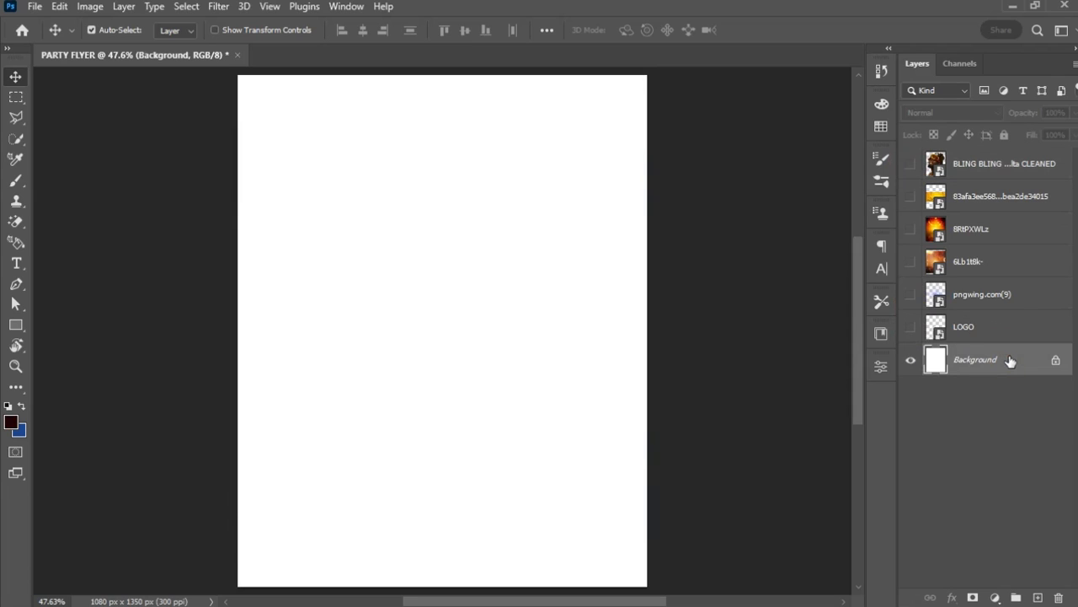
pyautogui.click(982, 237)
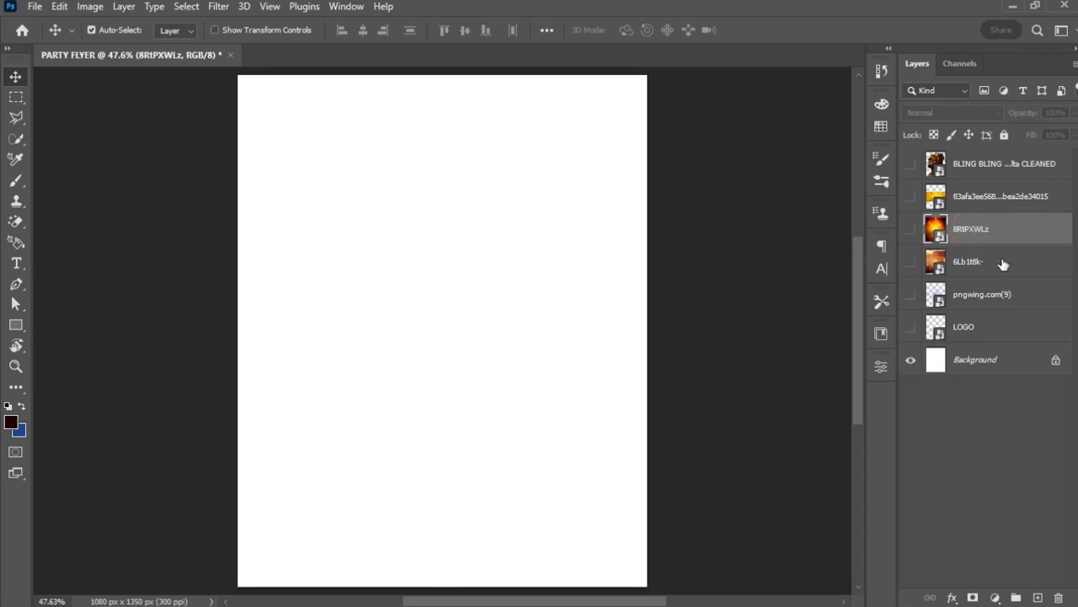
pyautogui.keyDown('shift'); pyautogui.click(1001, 261); pyautogui.keyUp('shift')
pyautogui.moveTo(1002, 231); pyautogui.dragTo(996, 340)
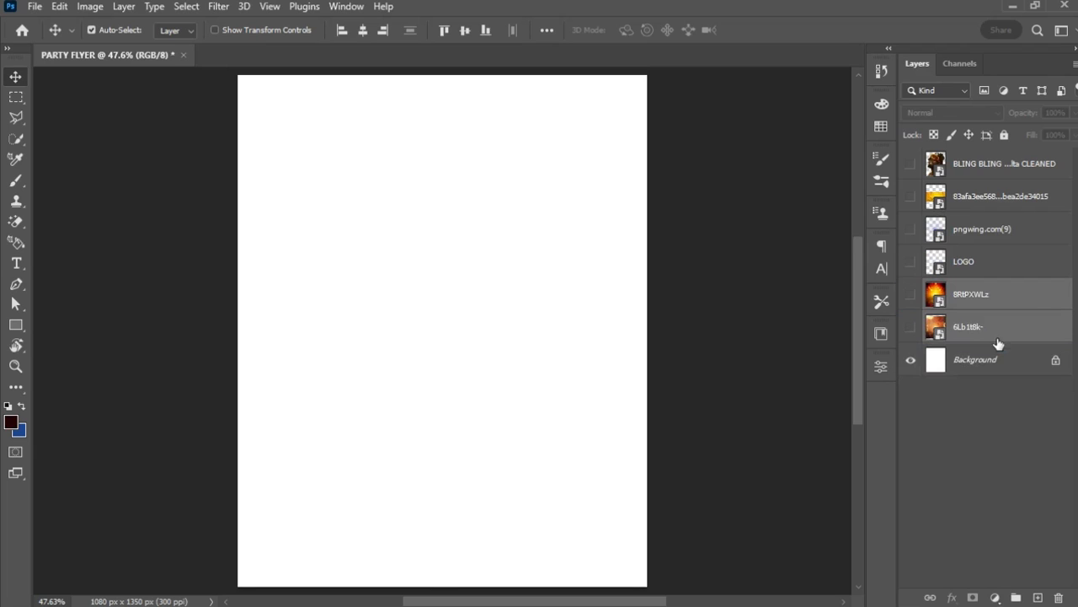
# - Reorder the 8RtPXWLz layer beneath 6Lb1t8k- and leave it as the only visible image layer above Background
pyautogui.click(910, 293)
pyautogui.click(911, 327)
pyautogui.click(1000, 295)
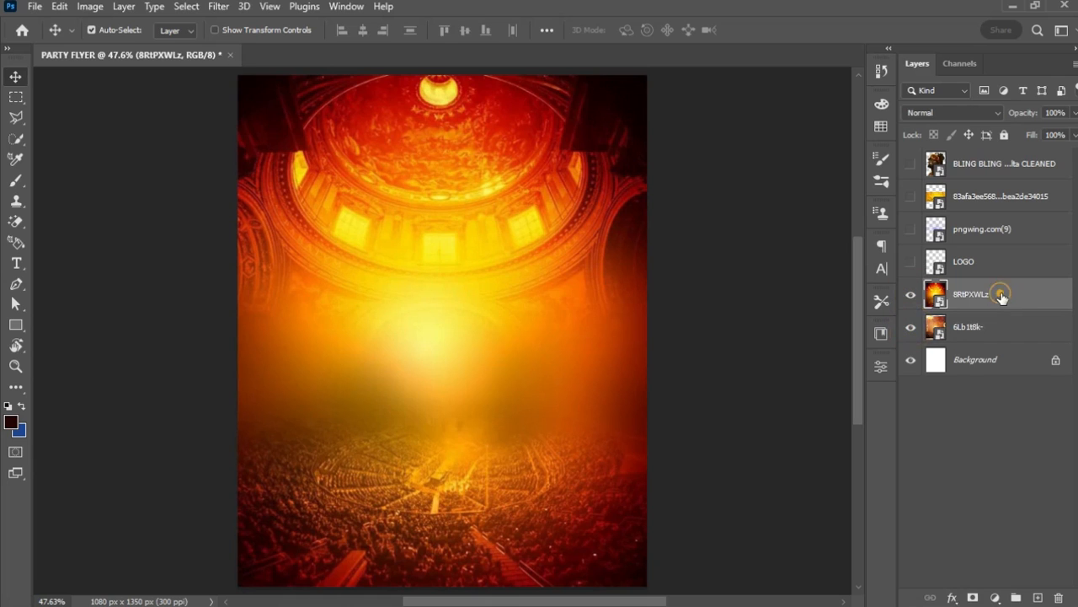
pyautogui.moveTo(1018, 300); pyautogui.dragTo(1010, 335)
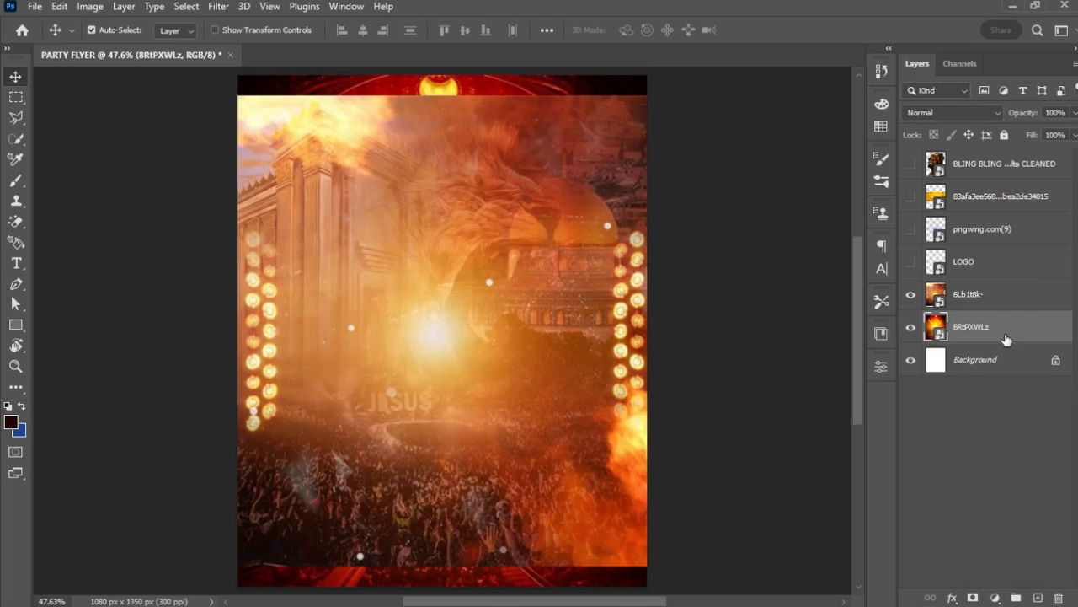
pyautogui.click(910, 295)
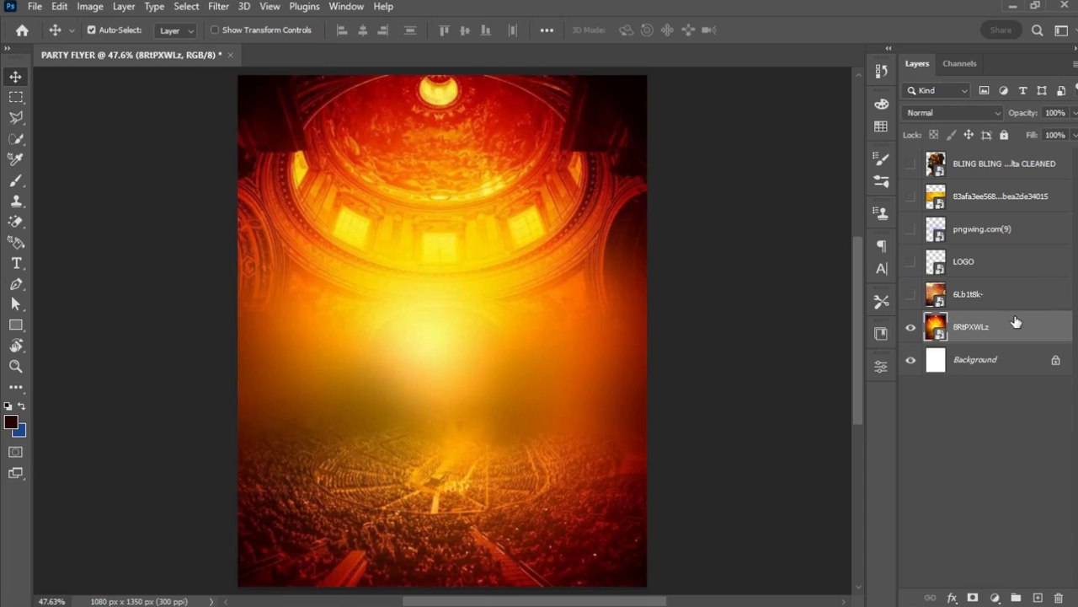
# - Scale the 8RtPXWLz background image proportionally about its centre to 36.04%, slightly beyond the canvas edges
pyautogui.hotkey('ctrl', 't')
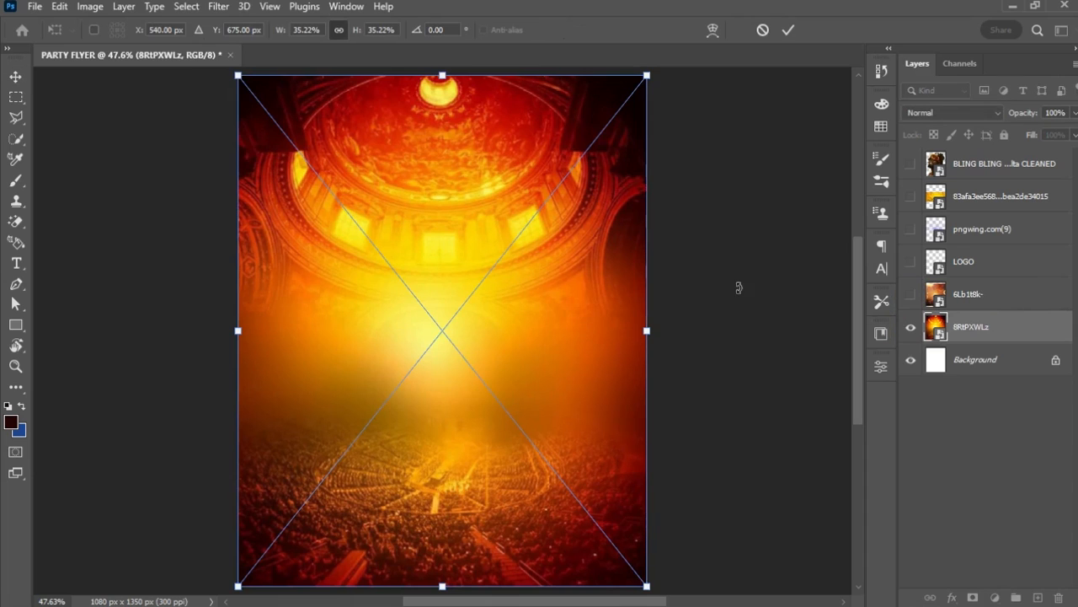
pyautogui.moveTo(648, 331); pyautogui.dragTo(657, 337)
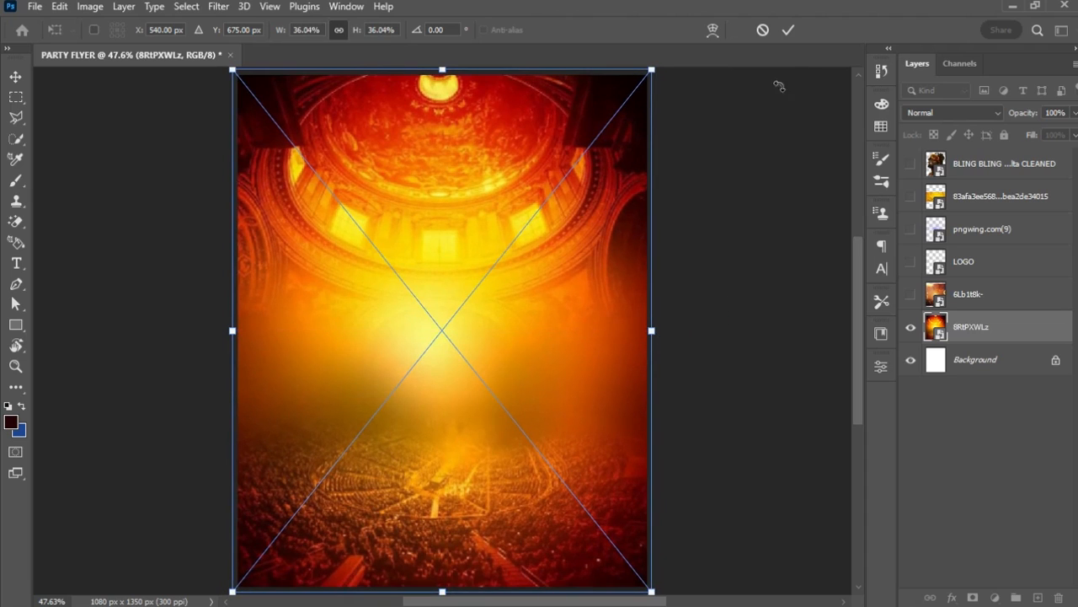
pyautogui.click(795, 37)
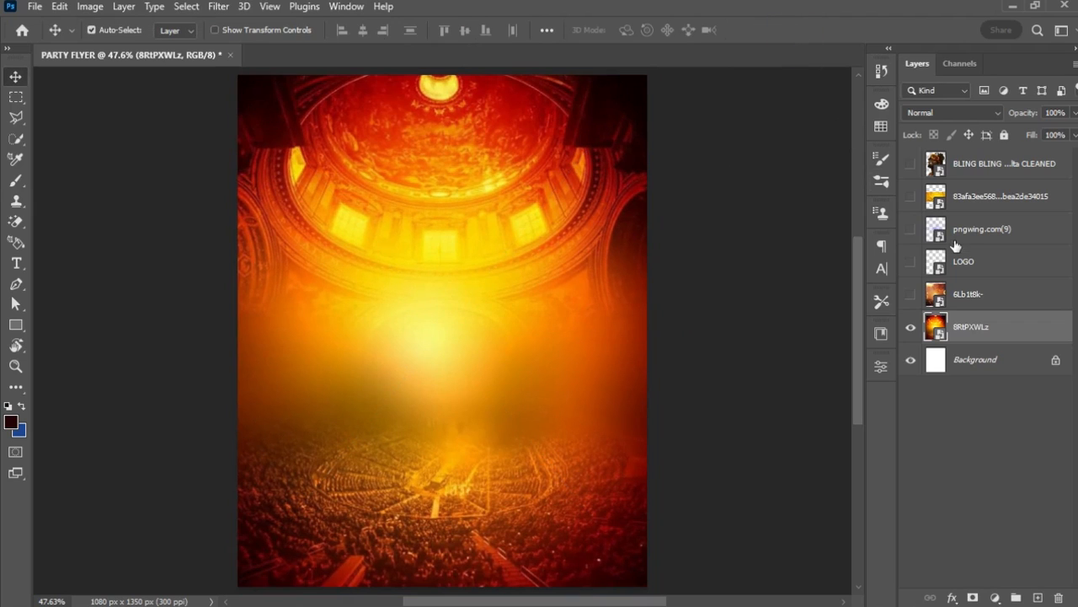
# - Apply a Gaussian Blur with a 5.4-pixel radius to the 8RtPXWLz layer
pyautogui.click(220, 7)
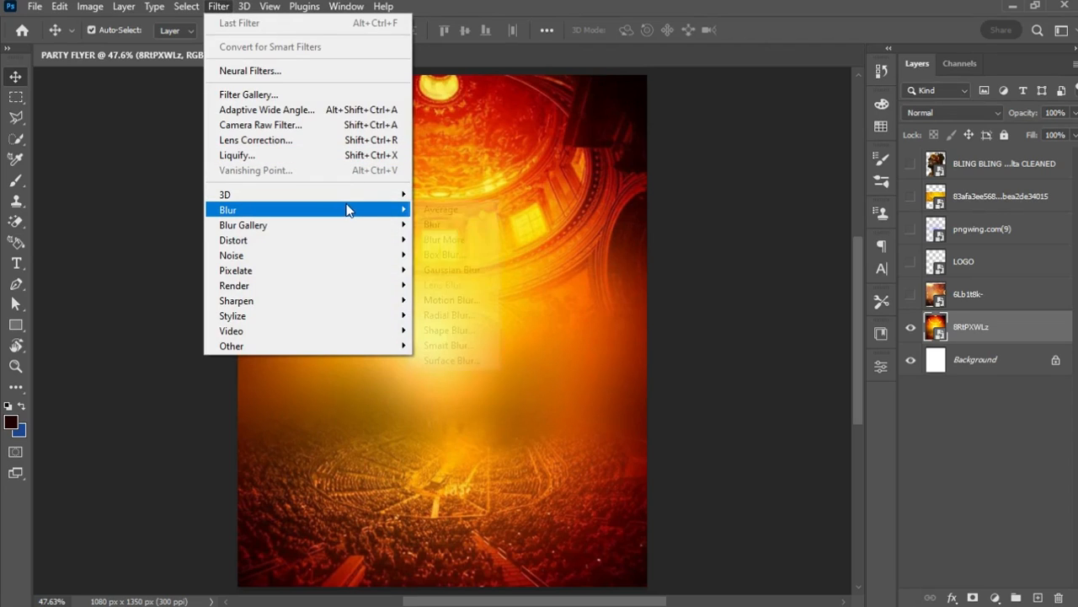
pyautogui.moveTo(362, 210)
pyautogui.click(472, 271)
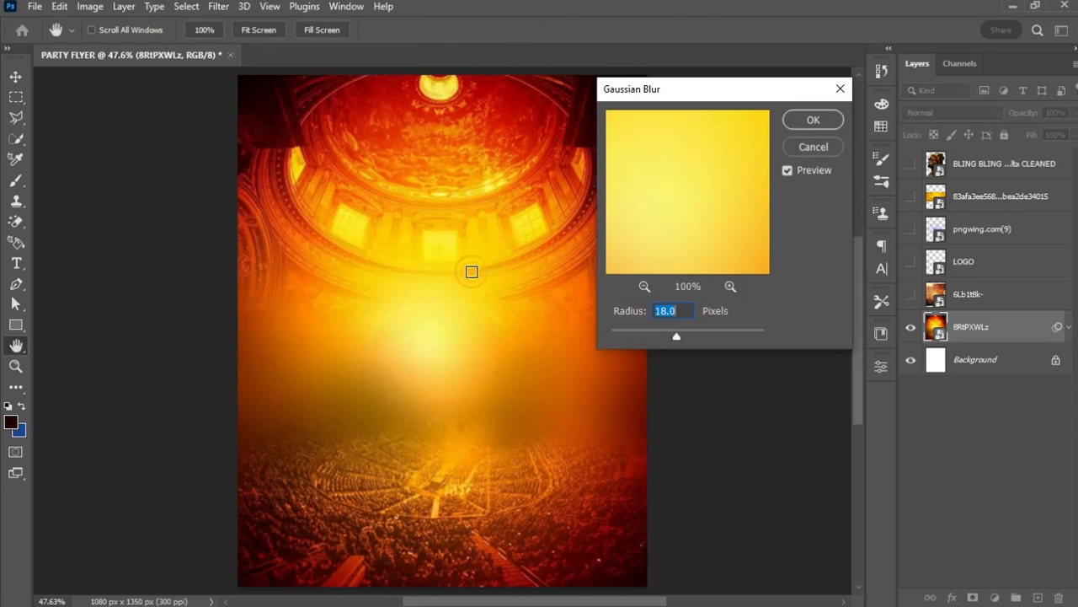
pyautogui.moveTo(673, 338); pyautogui.dragTo(645, 338)
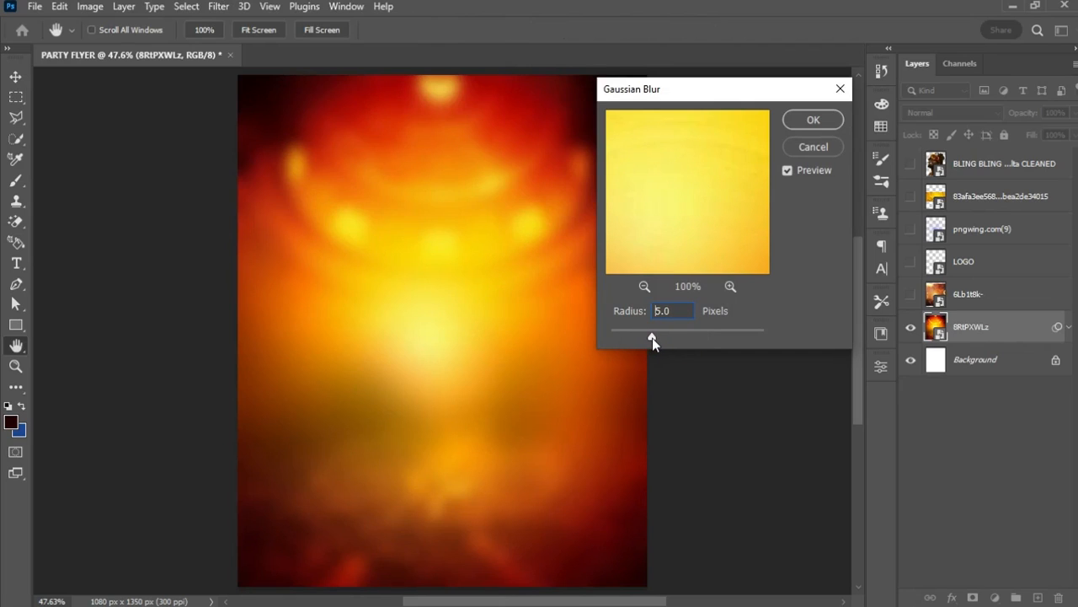
pyautogui.moveTo(654, 338); pyautogui.dragTo(654, 338)
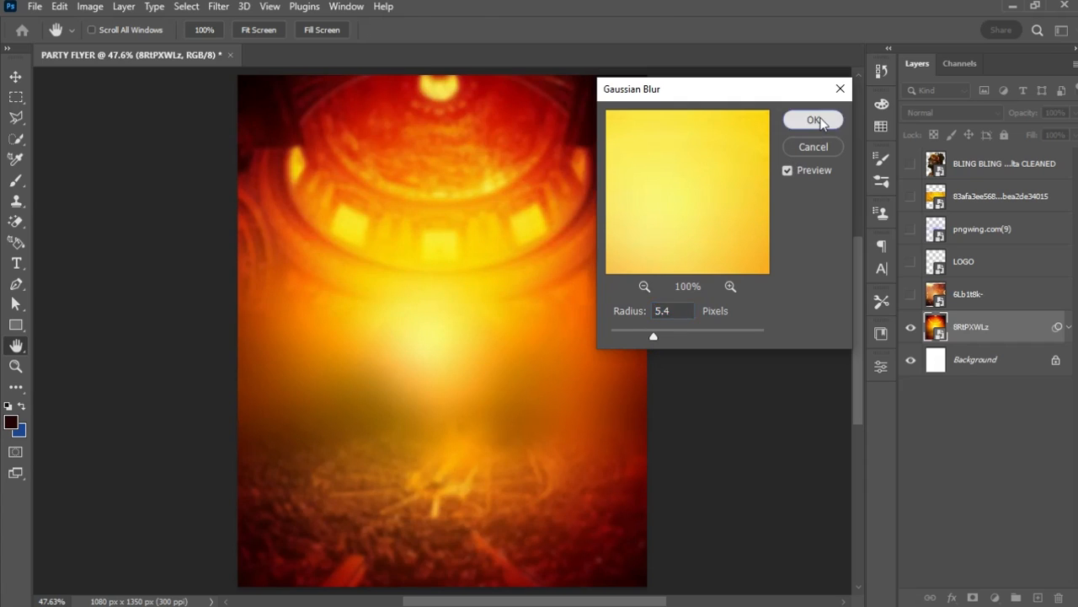
pyautogui.click(814, 120)
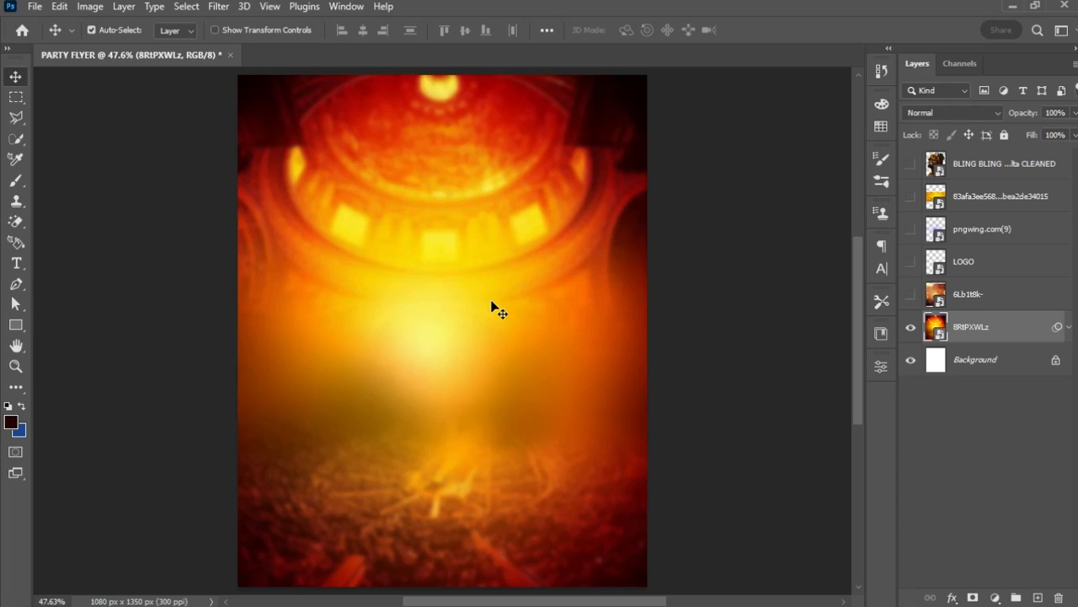
# - Show the 6Lb1t8k- layer, shift it down to the canvas's lower edge and set its blend mode to Overlay
pyautogui.click(911, 295)
pyautogui.click(989, 302)
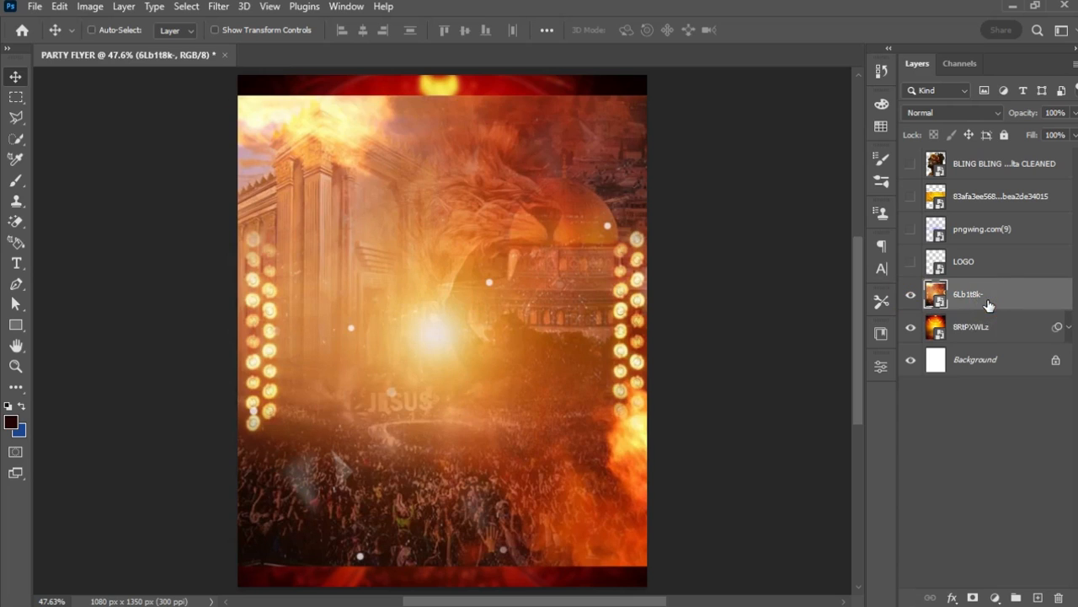
pyautogui.hotkey('ctrl', 't')
pyautogui.moveTo(621, 308); pyautogui.dragTo(607, 334)
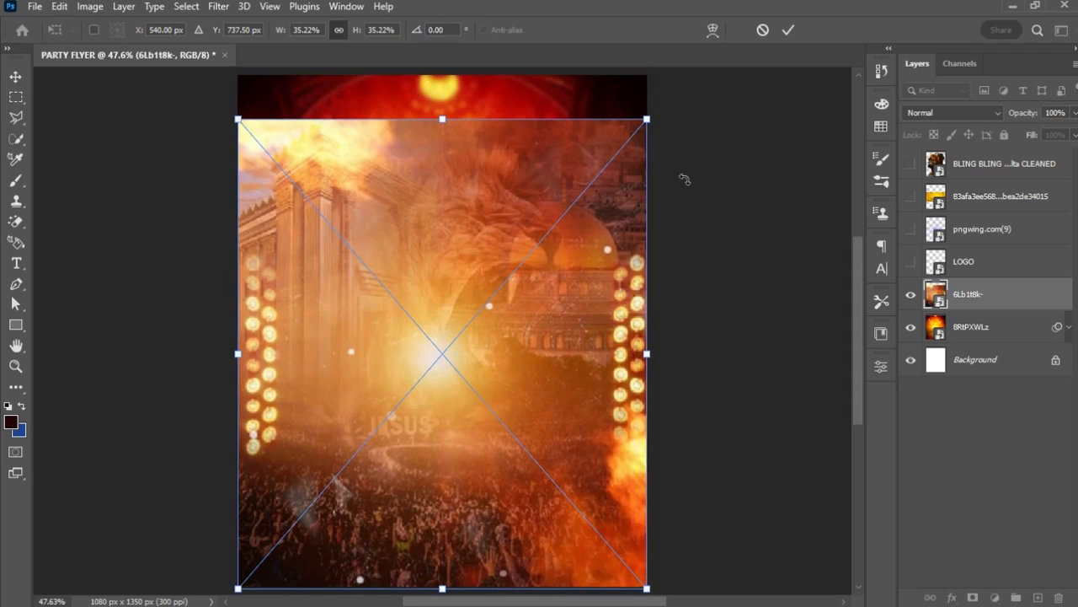
pyautogui.click(788, 29)
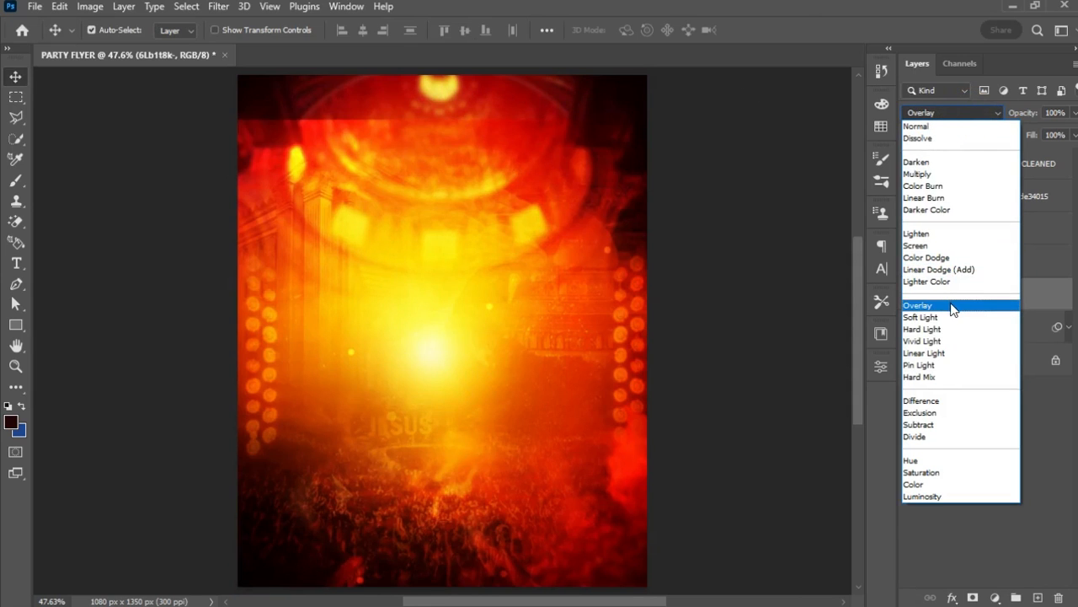
pyautogui.click(952, 305)
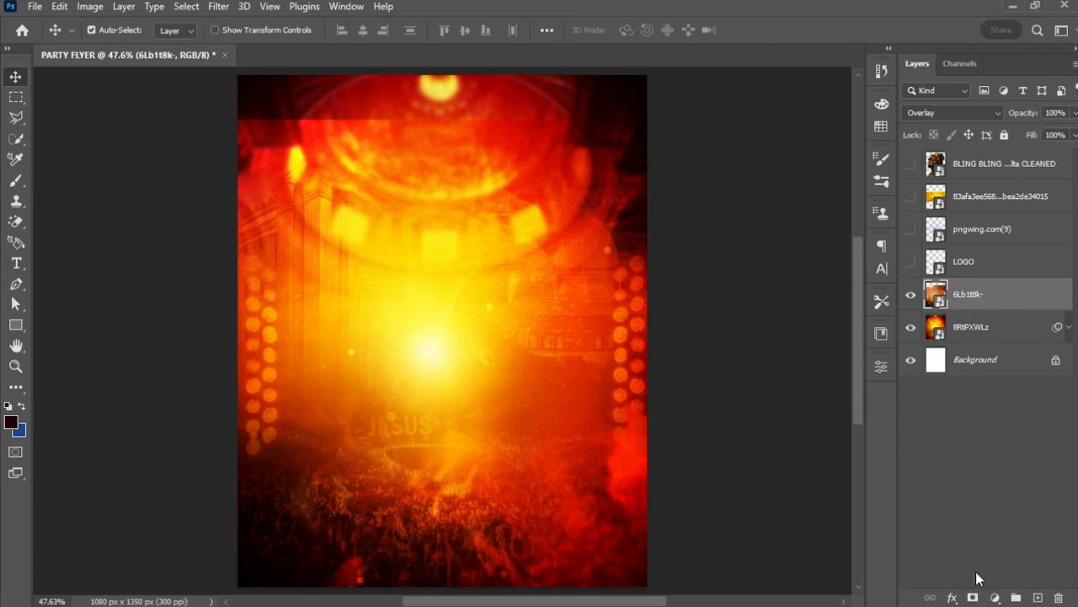
# - Add a layer mask to the 6Lb1t8k- layer and set the soft round brush's flow to 100%
pyautogui.click(973, 597)
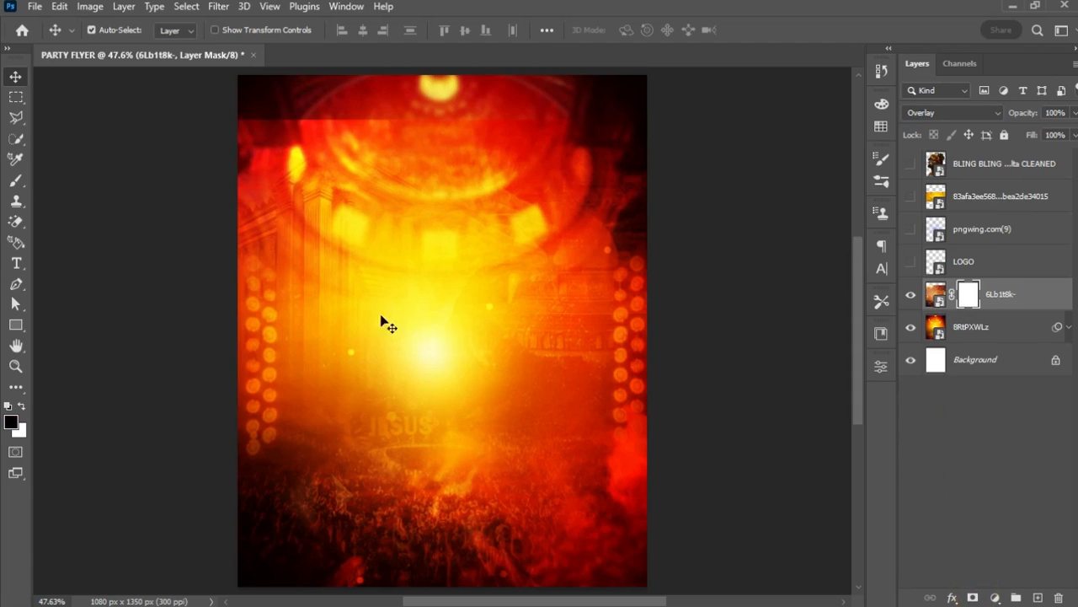
pyautogui.click(15, 180)
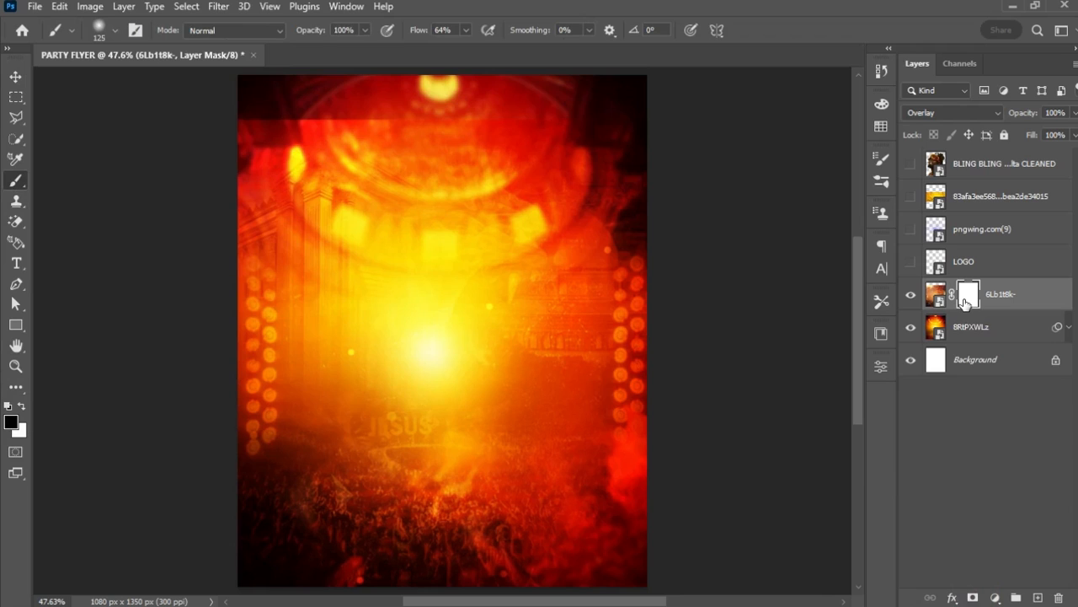
pyautogui.rightClick(456, 318)
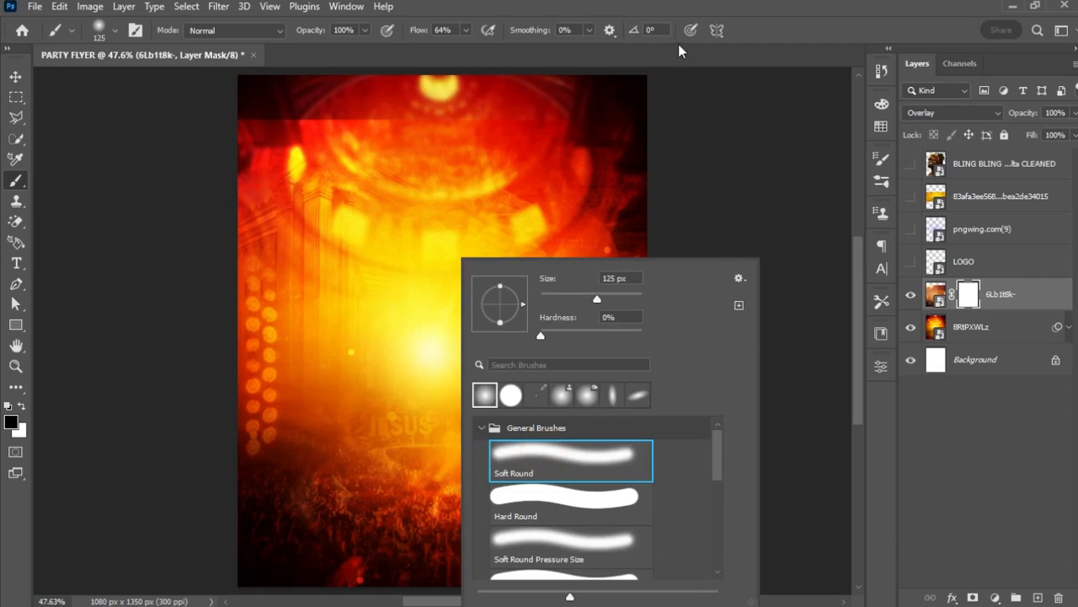
pyautogui.click(716, 2)
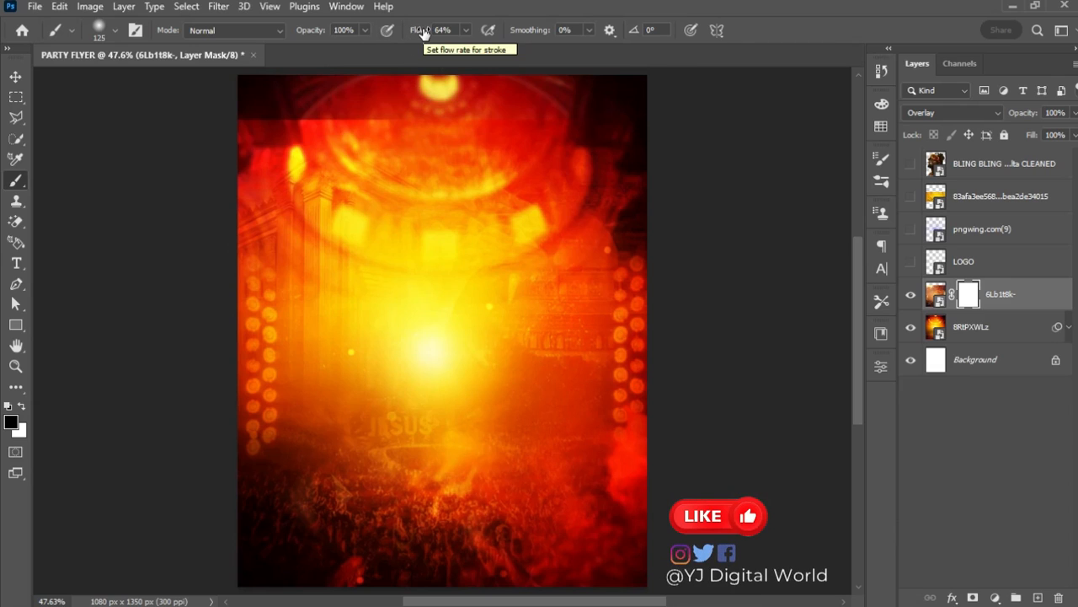
pyautogui.moveTo(420, 31); pyautogui.dragTo(450, 31)
# - Paint black on the 6Lb1t8k- mask with a 300 px brush to hide its upper edge and both upper sides around the dome
pyautogui.press(']')
pyautogui.press(']')
pyautogui.press(']')
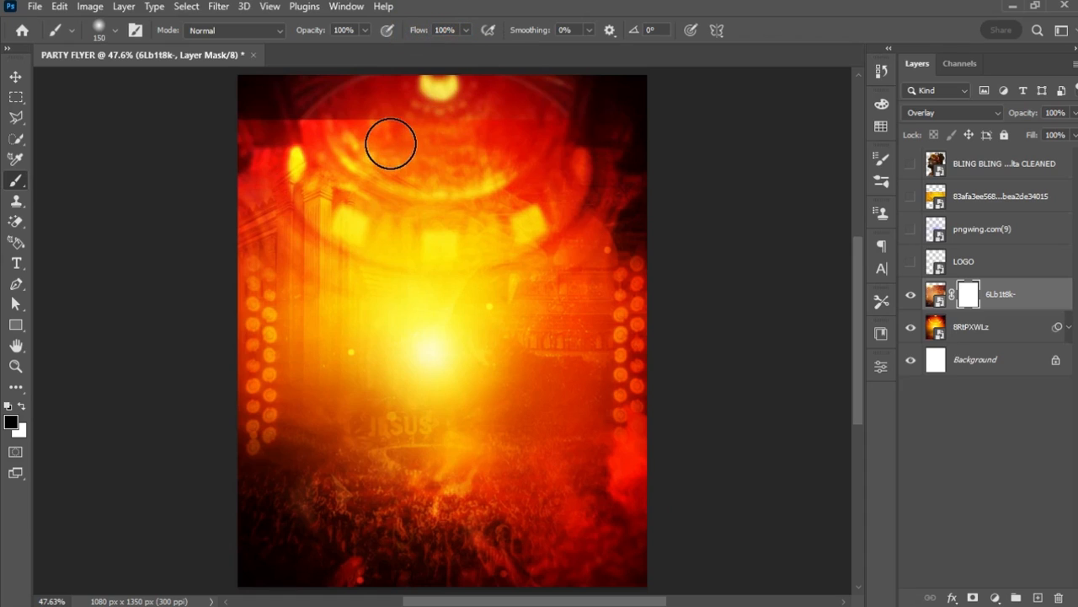
pyautogui.press(']')
pyautogui.press(']')
pyautogui.press(']')
pyautogui.press(']')
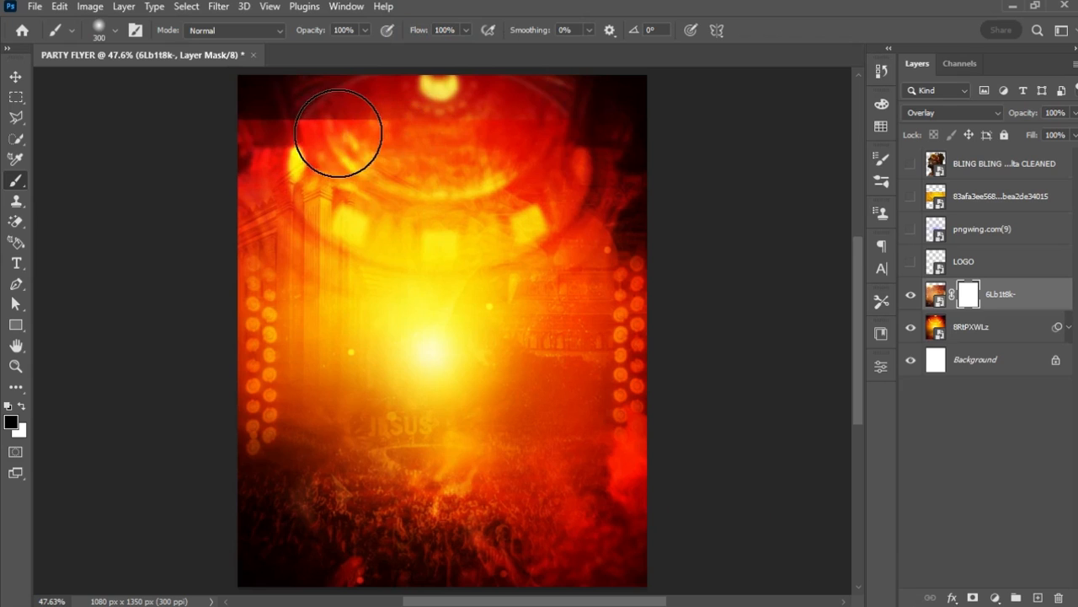
pyautogui.moveTo(289, 130)
pyautogui.mouseDown()
pyautogui.moveTo(493, 135)
pyautogui.moveTo(376, 130)
pyautogui.mouseUp()
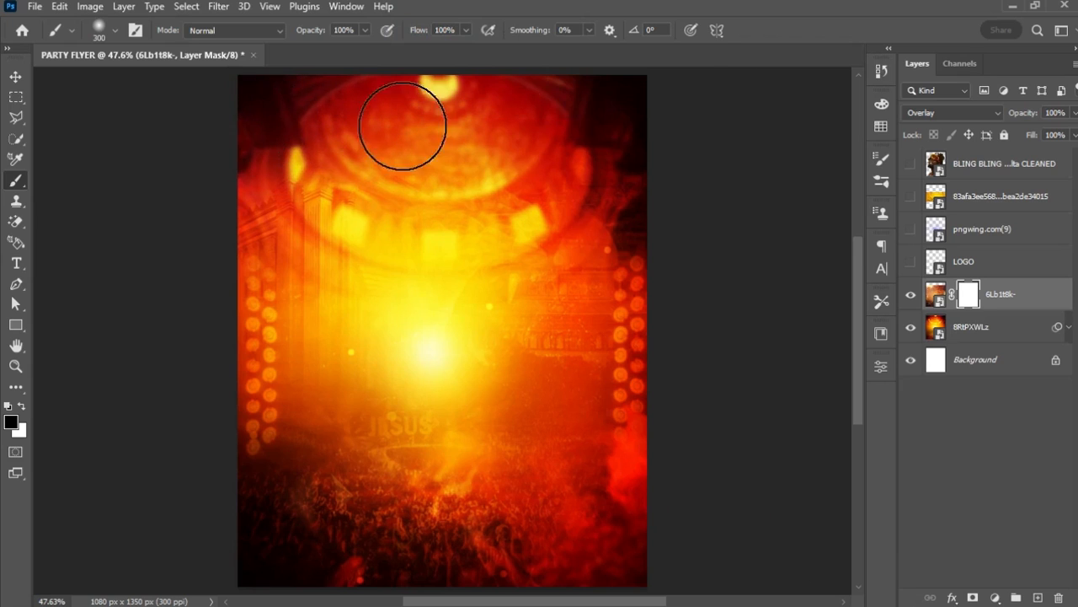
pyautogui.moveTo(607, 150)
pyautogui.mouseDown()
pyautogui.moveTo(563, 250)
pyautogui.moveTo(580, 192)
pyautogui.moveTo(564, 351)
pyautogui.moveTo(551, 311)
pyautogui.mouseUp()
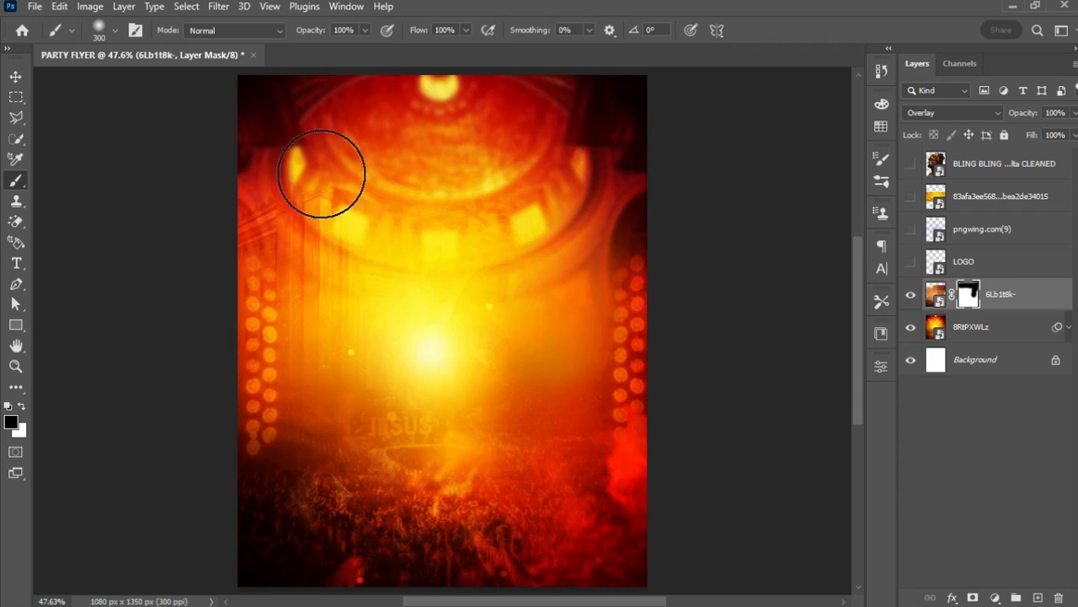
pyautogui.moveTo(334, 289)
pyautogui.mouseDown()
pyautogui.moveTo(306, 178)
pyautogui.moveTo(211, 210)
pyautogui.moveTo(301, 215)
pyautogui.moveTo(319, 228)
pyautogui.moveTo(326, 268)
pyautogui.moveTo(310, 354)
pyautogui.mouseUp()
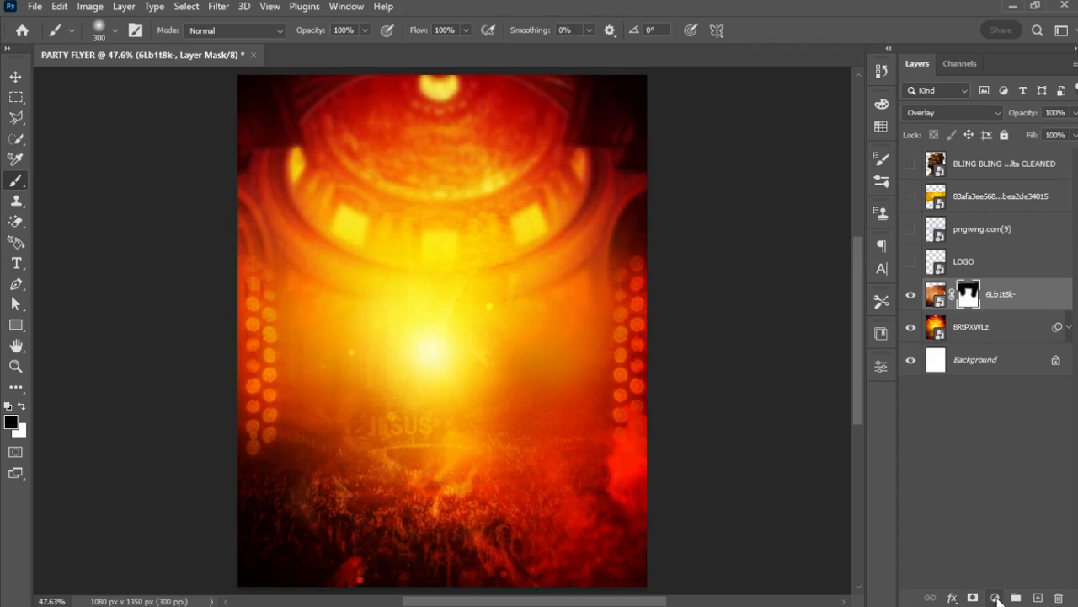
# - Add a Gradient Map adjustment above the 6Lb1t8k- layer and load the dark red to orange BG gradient preset
pyautogui.click(996, 597)
pyautogui.click(999, 573)
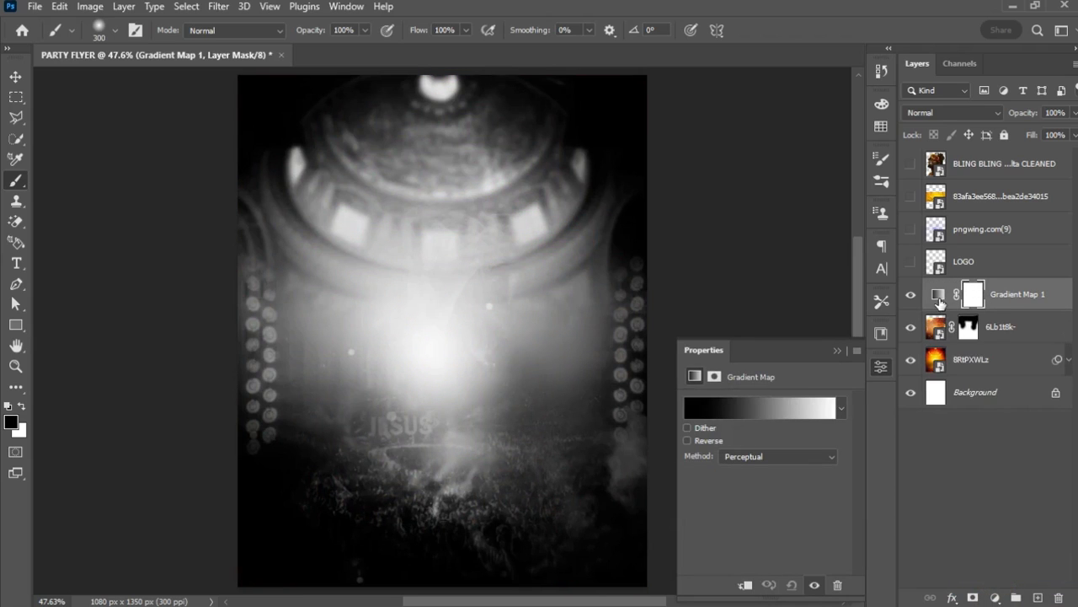
pyautogui.click(939, 299)
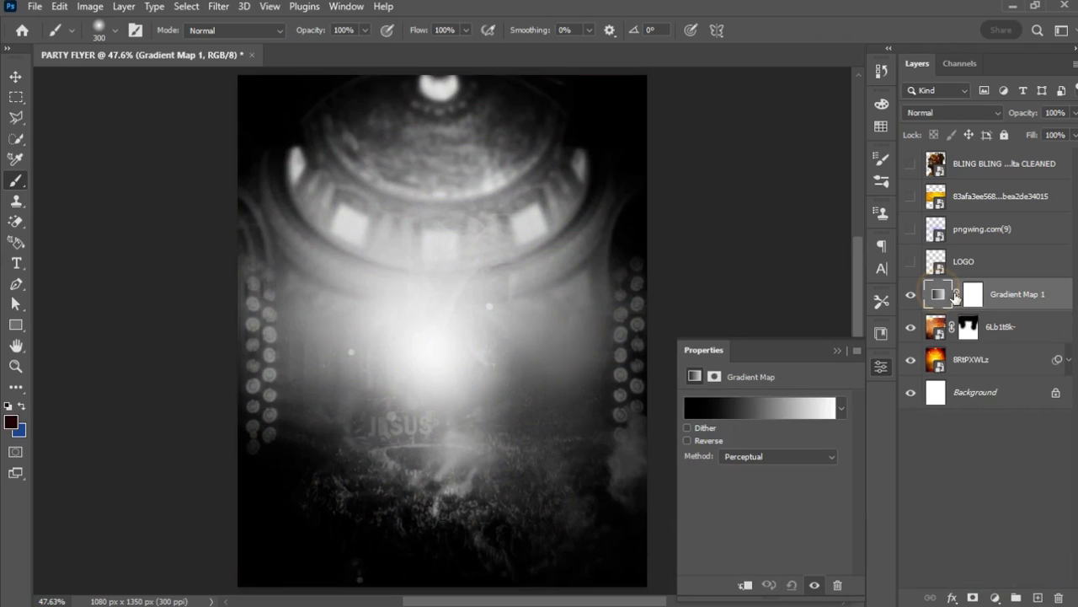
pyautogui.click(742, 406)
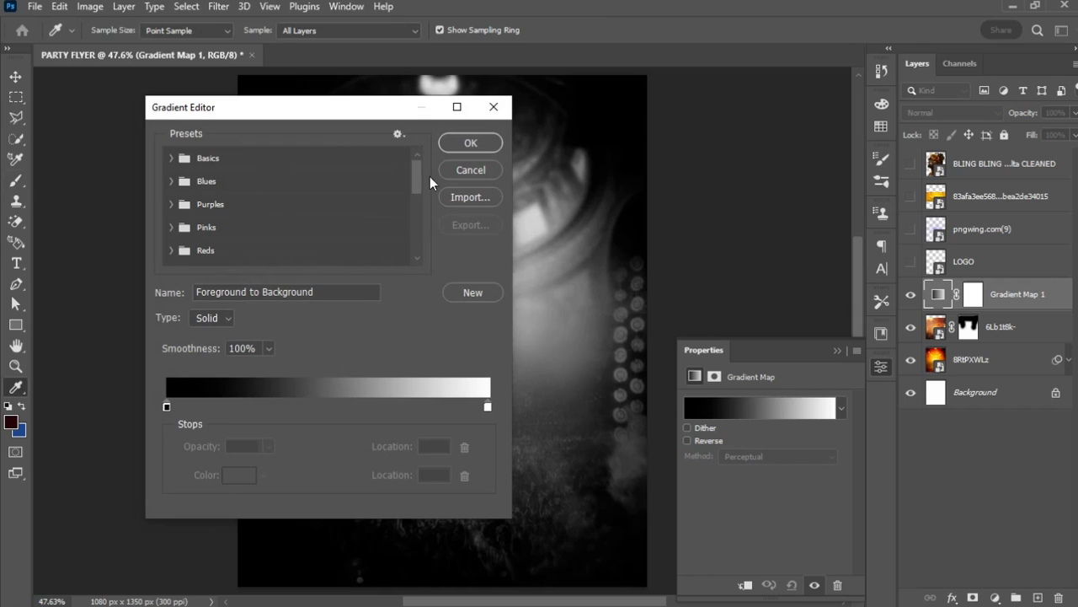
pyautogui.moveTo(414, 167); pyautogui.dragTo(413, 250)
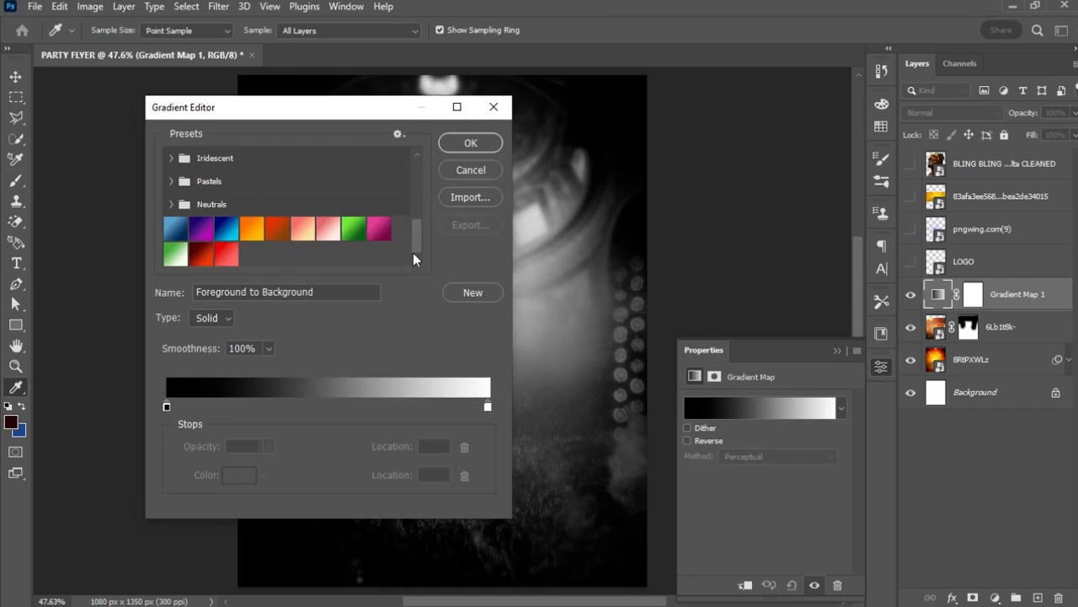
pyautogui.click(203, 255)
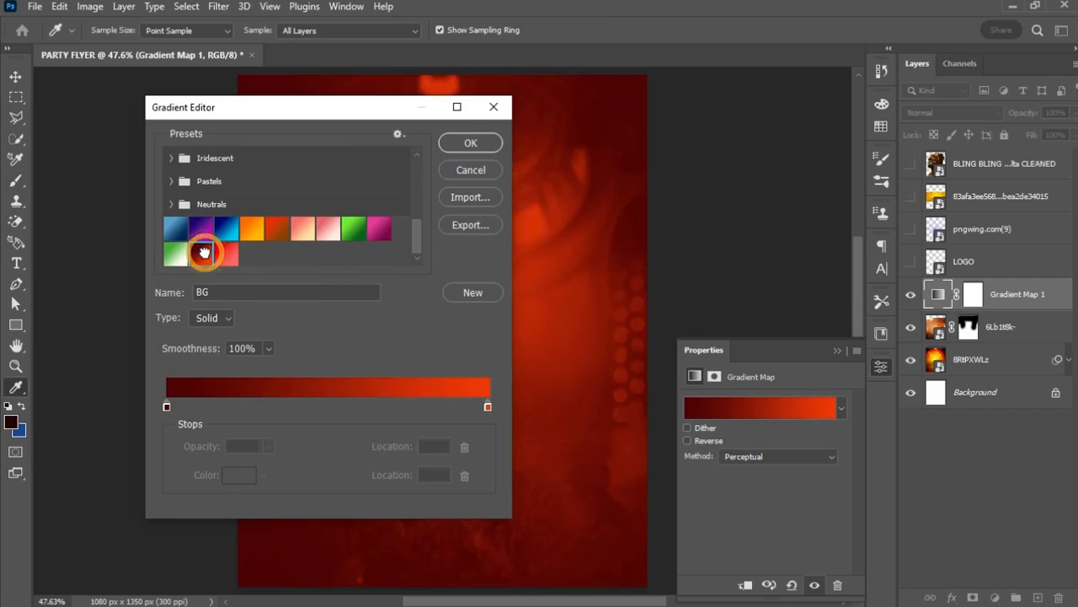
# - Set the gradient's start stop colour to #4b0303 and its end stop colour to #f23807, then accept the gradient
pyautogui.click(167, 406)
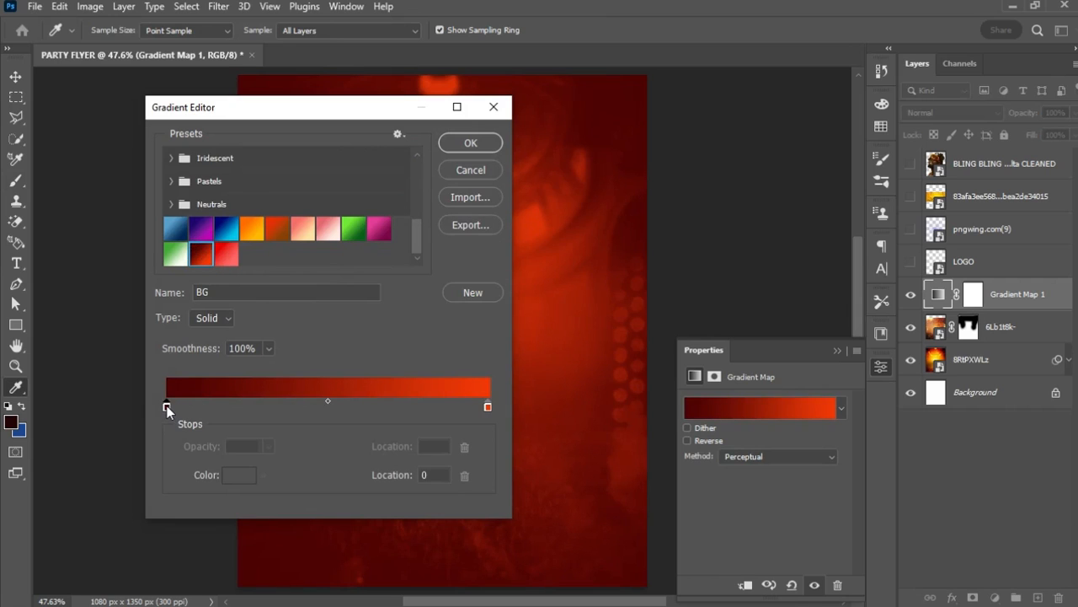
pyautogui.click(246, 484)
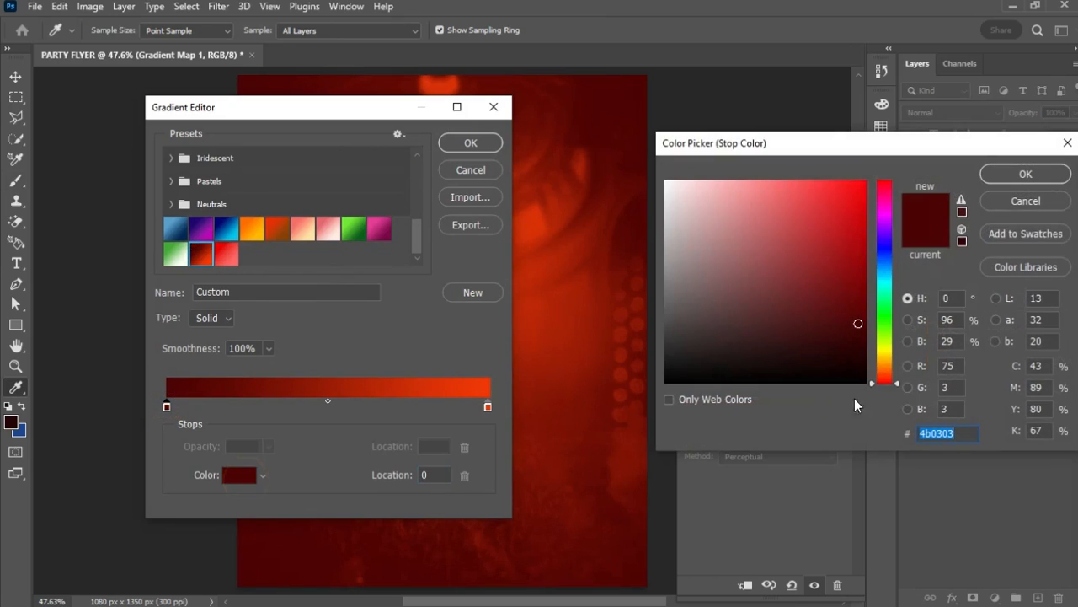
pyautogui.click(960, 432)
pyautogui.moveTo(965, 144); pyautogui.dragTo(764, 154)
pyautogui.click(831, 182)
pyautogui.click(489, 409)
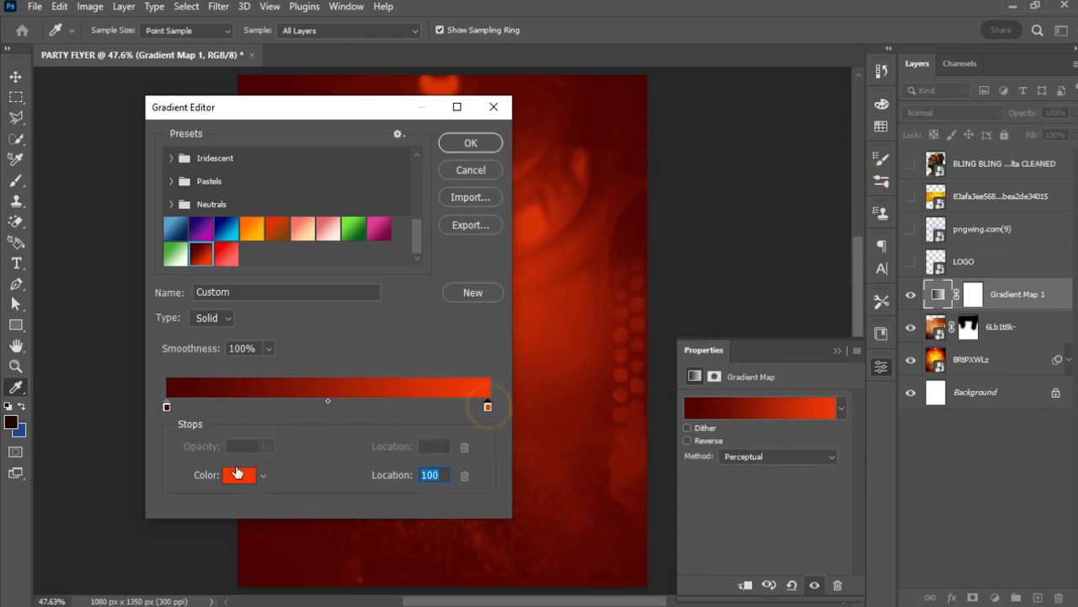
pyautogui.click(239, 475)
pyautogui.click(769, 443)
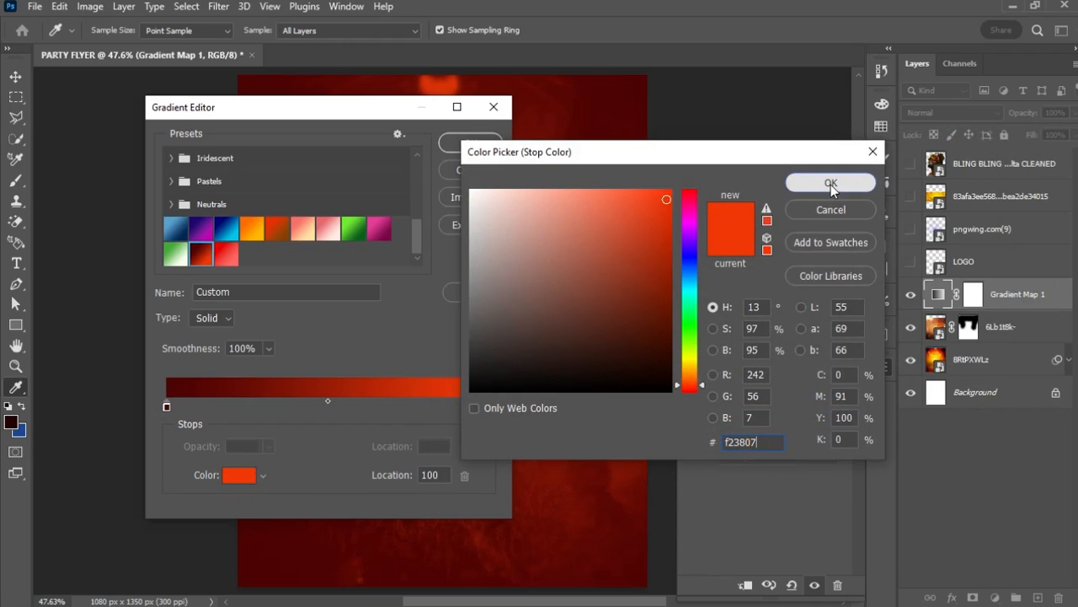
pyautogui.click(831, 183)
pyautogui.click(472, 143)
# - Set the Gradient Map layer's blend mode to Hard Light
pyautogui.press('b')
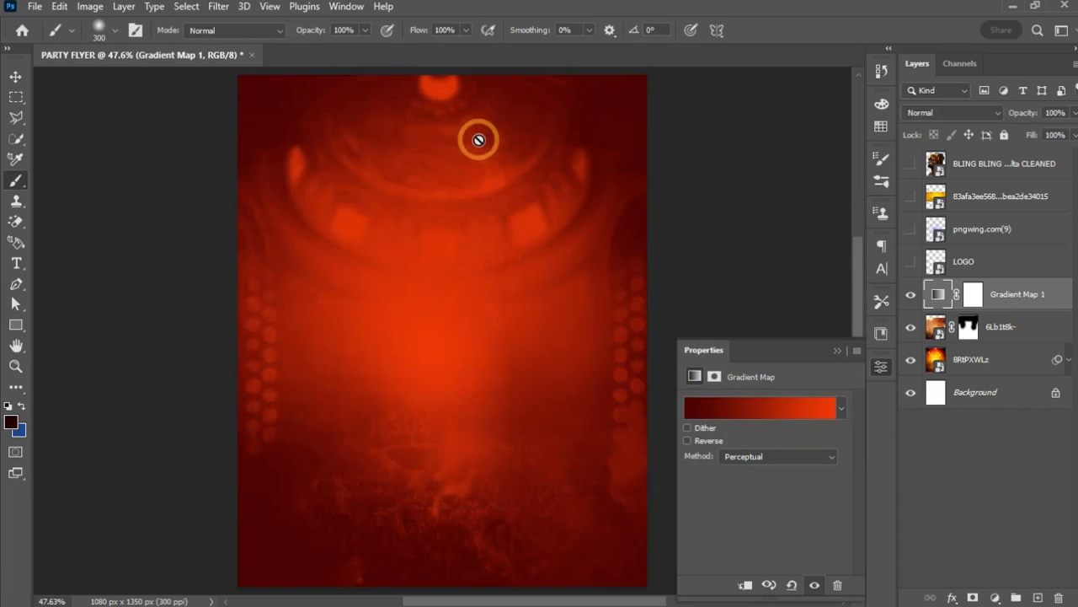
pyautogui.click(954, 111)
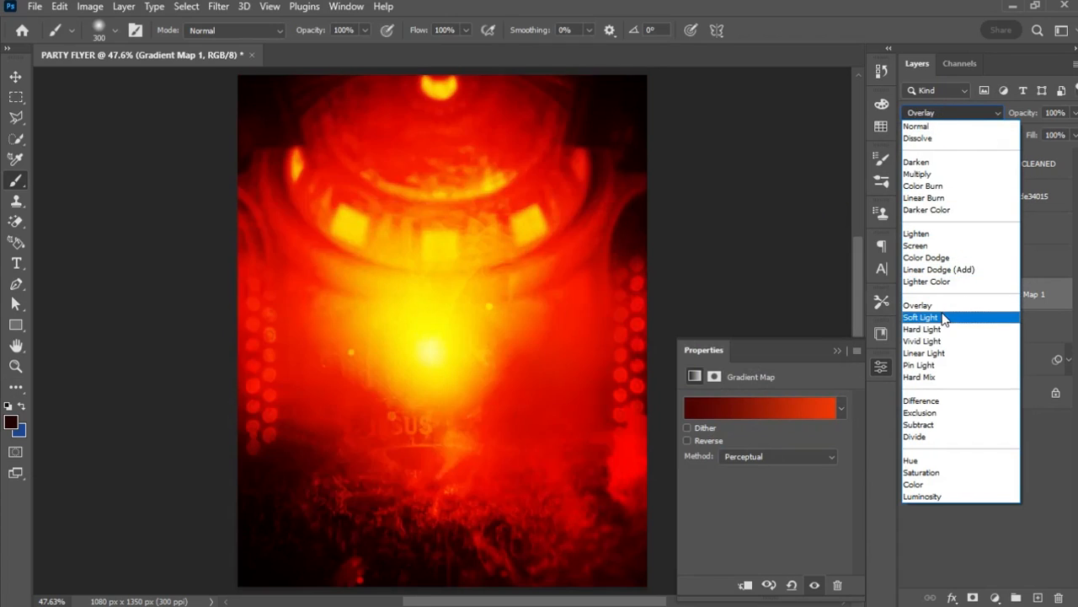
pyautogui.click(939, 329)
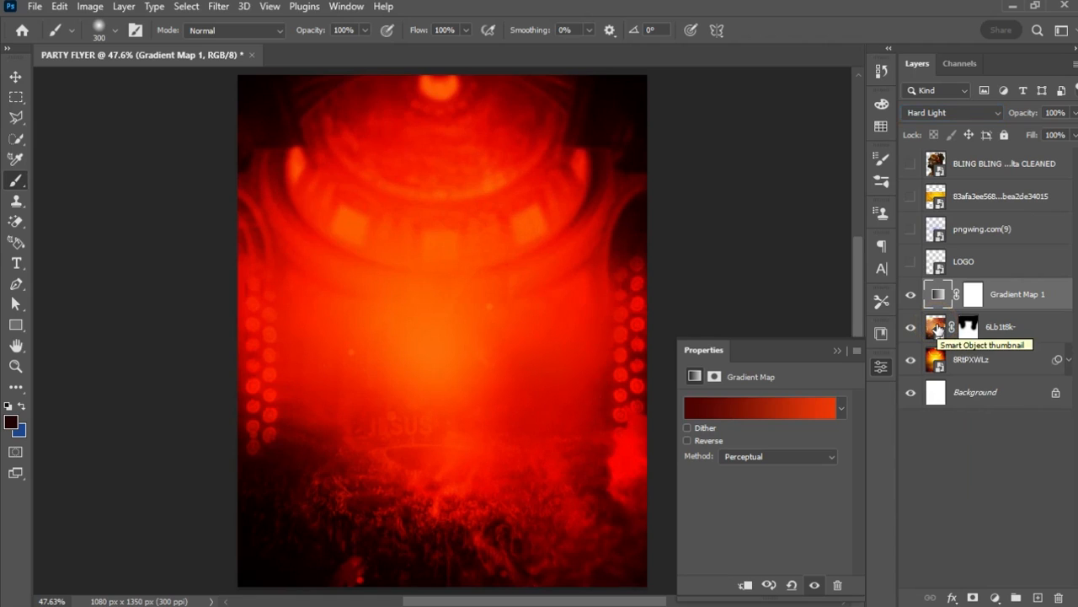
# - Group the Gradient Map 1, 6Lb1t8k- and 8RtPXWLz layers and name the group BG
pyautogui.click(1051, 291)
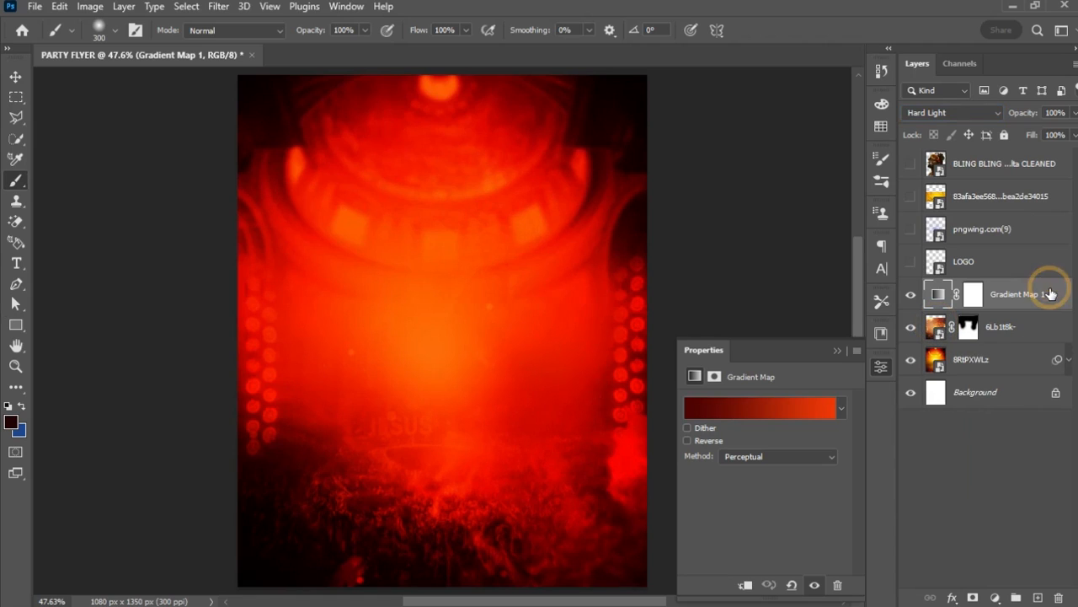
pyautogui.keyDown('shift'); pyautogui.click(1005, 361); pyautogui.keyUp('shift')
pyautogui.hotkey('ctrl', 'g')
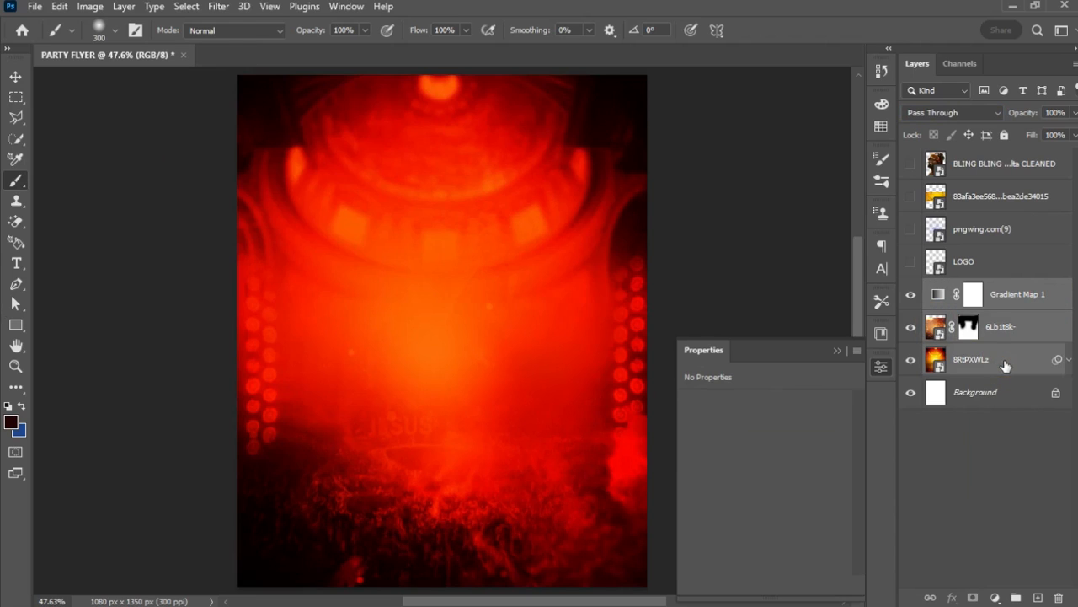
pyautogui.doubleClick(967, 288)
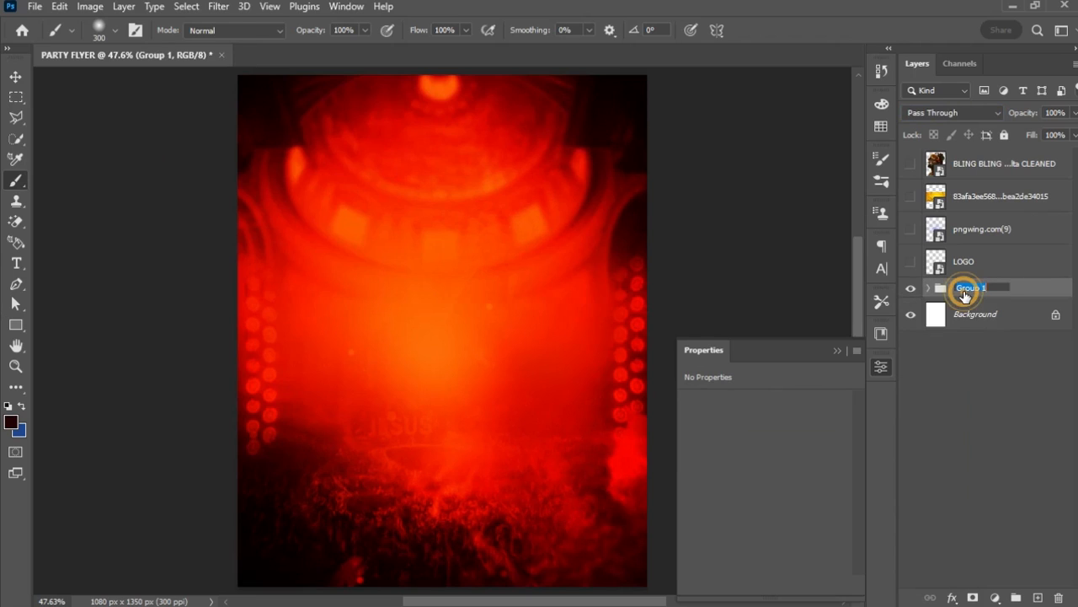
pyautogui.write('BG')
pyautogui.press('Return')
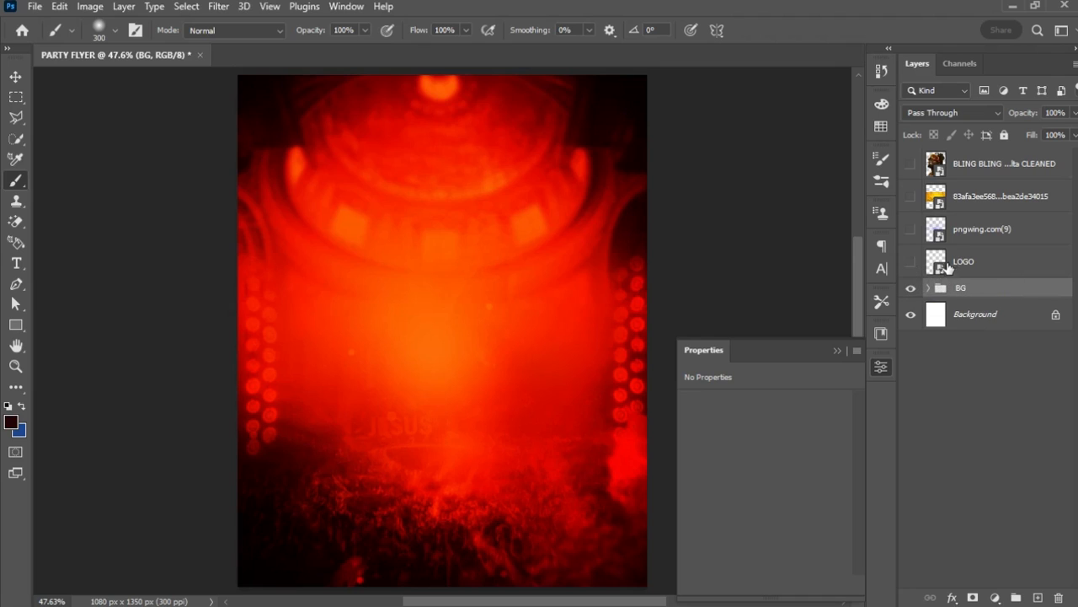
# - Show the BLING BLING portrait layer directly above the BG group and convert it to a Smart Object
pyautogui.moveTo(980, 166); pyautogui.dragTo(982, 274)
pyautogui.click(909, 261)
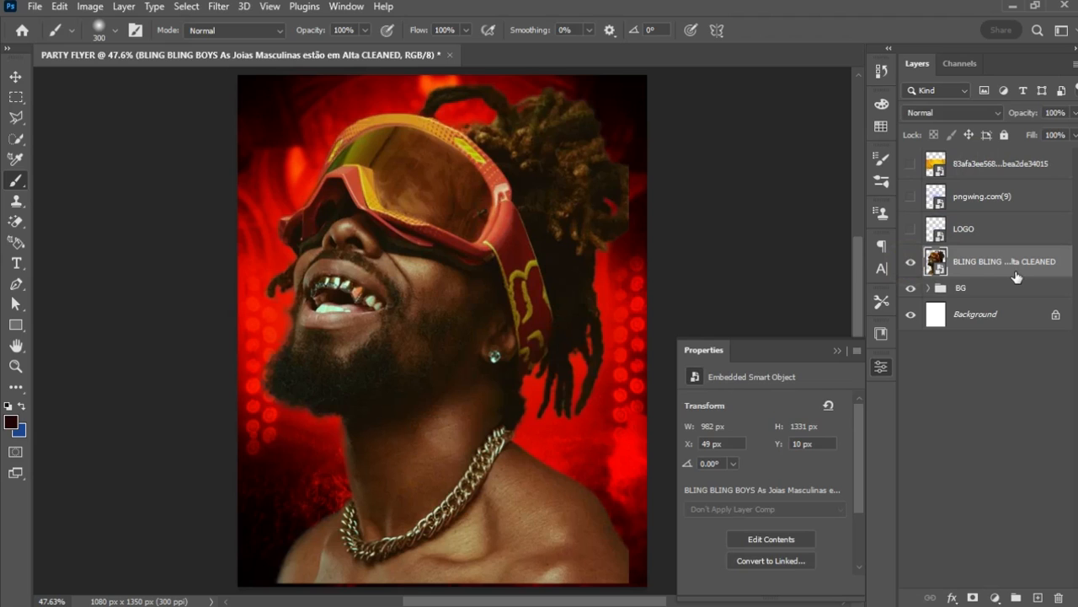
pyautogui.rightClick(998, 267)
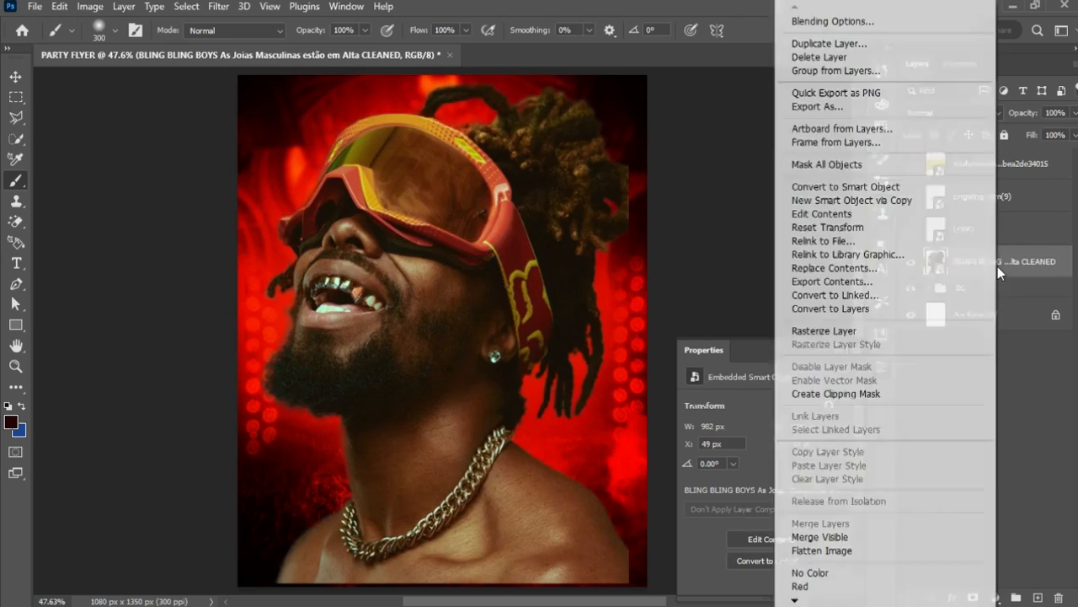
pyautogui.click(900, 186)
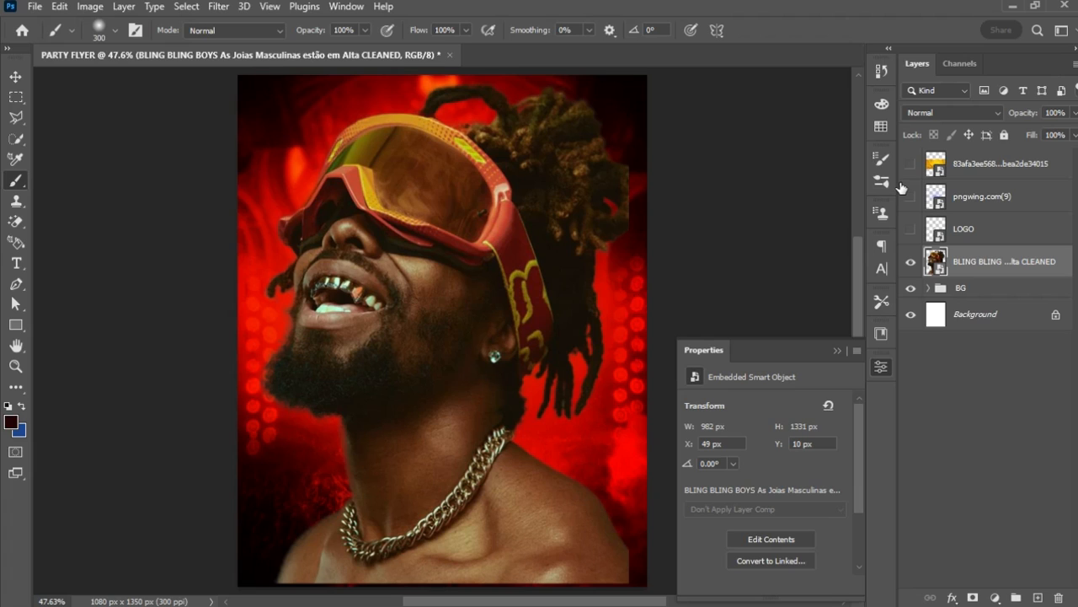
# - Scale the portrait proportionally to 112.39% and shift it slightly down so its shoulders meet the canvas's lower edge
pyautogui.hotkey('ctrl', 't')
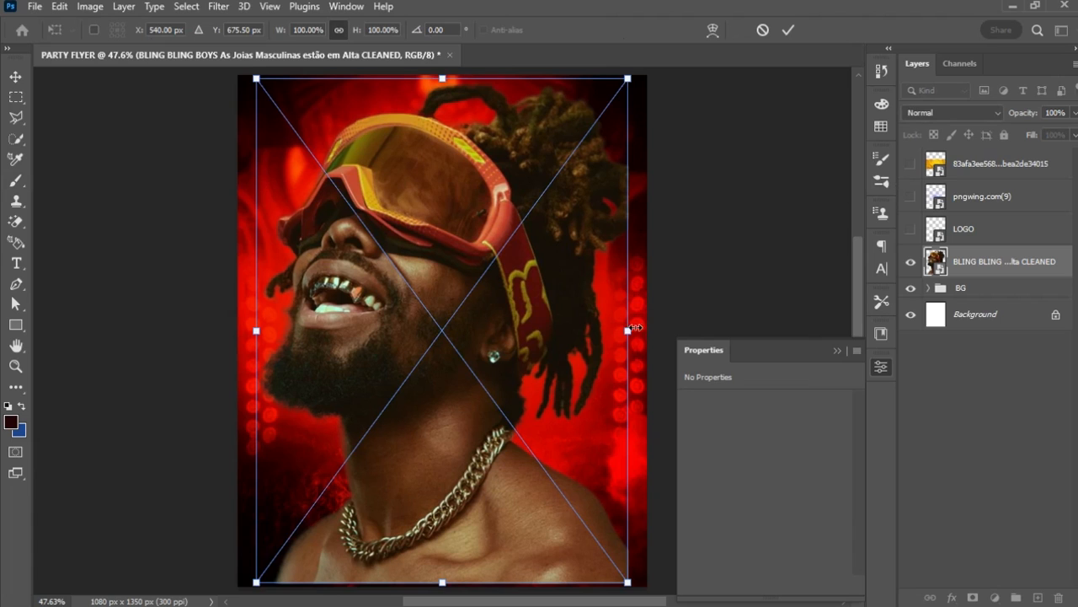
pyautogui.moveTo(629, 331); pyautogui.dragTo(588, 352)
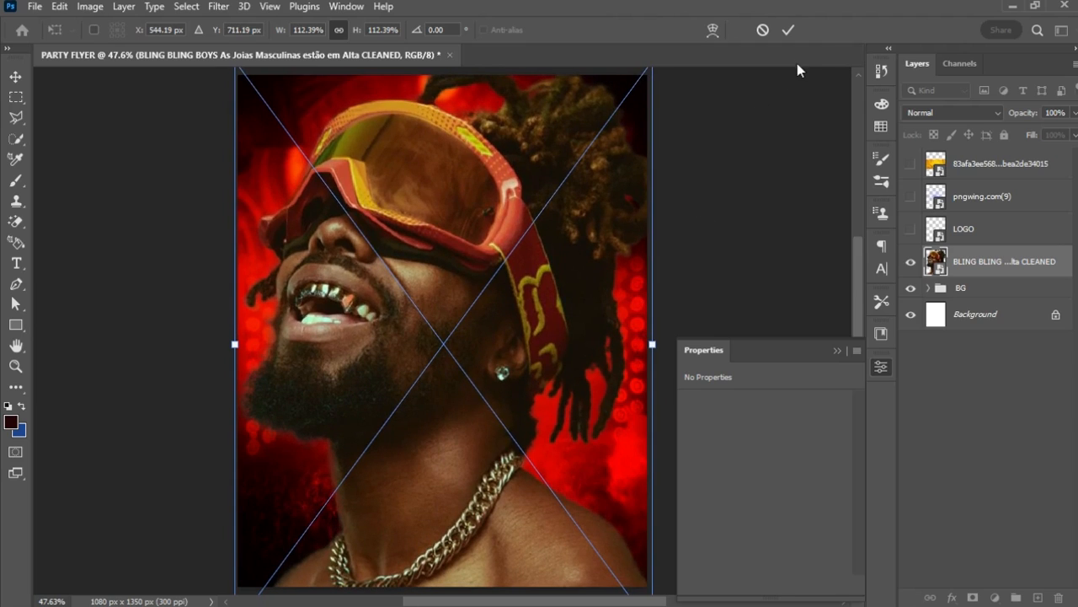
pyautogui.click(788, 32)
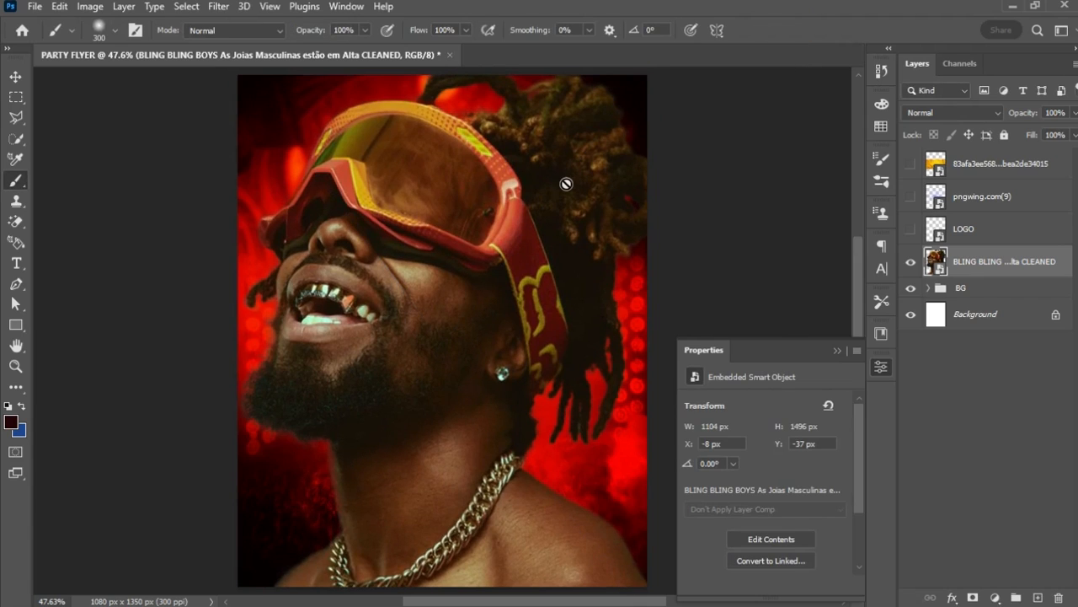
# - Start a Camera Raw Filter on the portrait layer and set Contrast to -4, Highlights to -33 and Shadows to -65
pyautogui.click(15, 76)
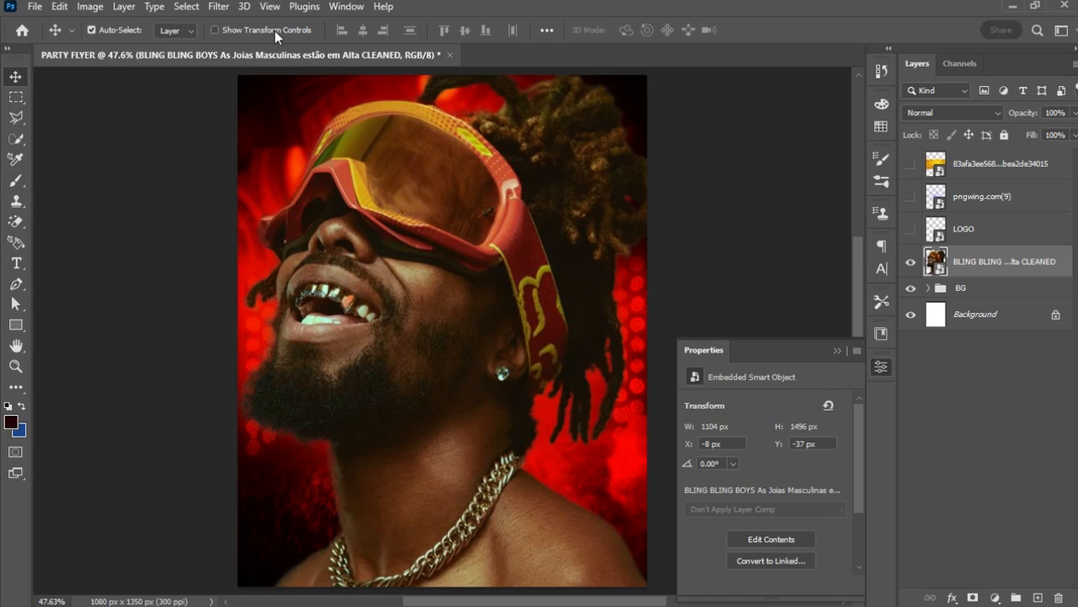
pyautogui.click(218, 7)
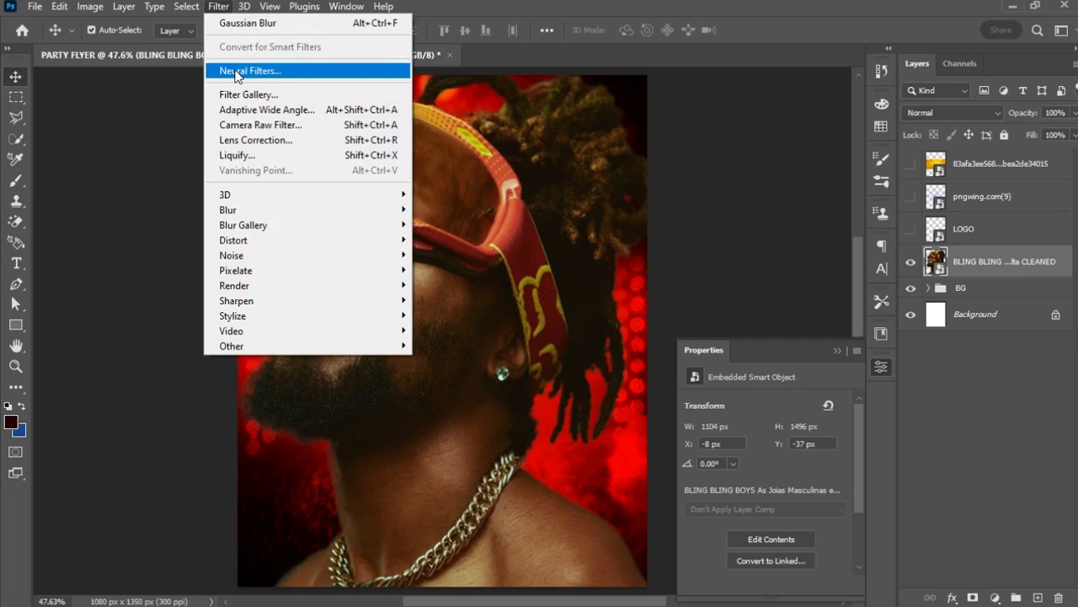
pyautogui.click(263, 124)
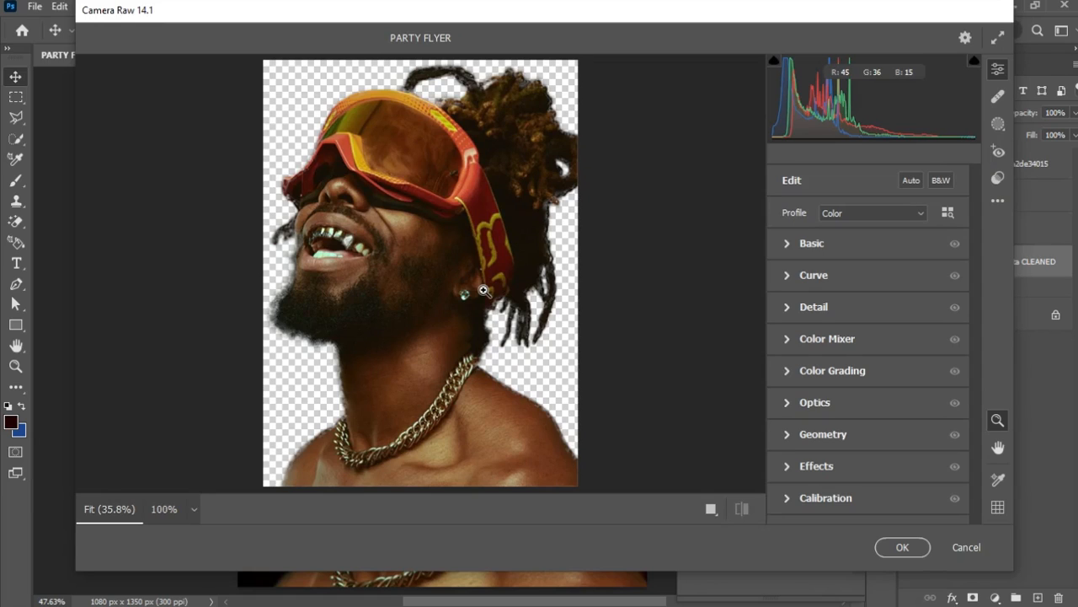
pyautogui.click(787, 245)
pyautogui.moveTo(970, 293); pyautogui.dragTo(970, 313)
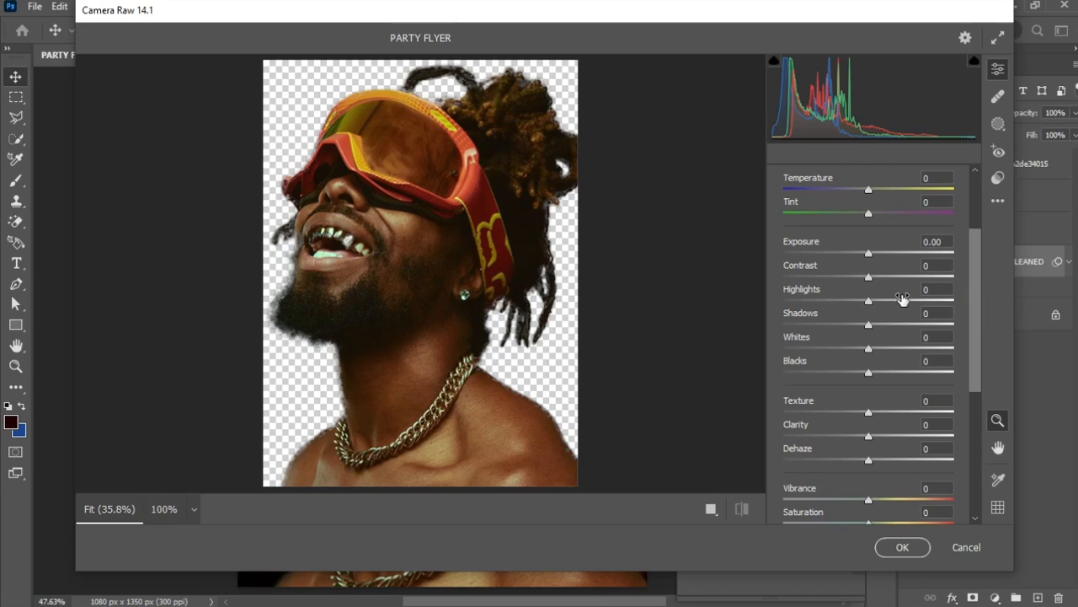
pyautogui.moveTo(903, 299)
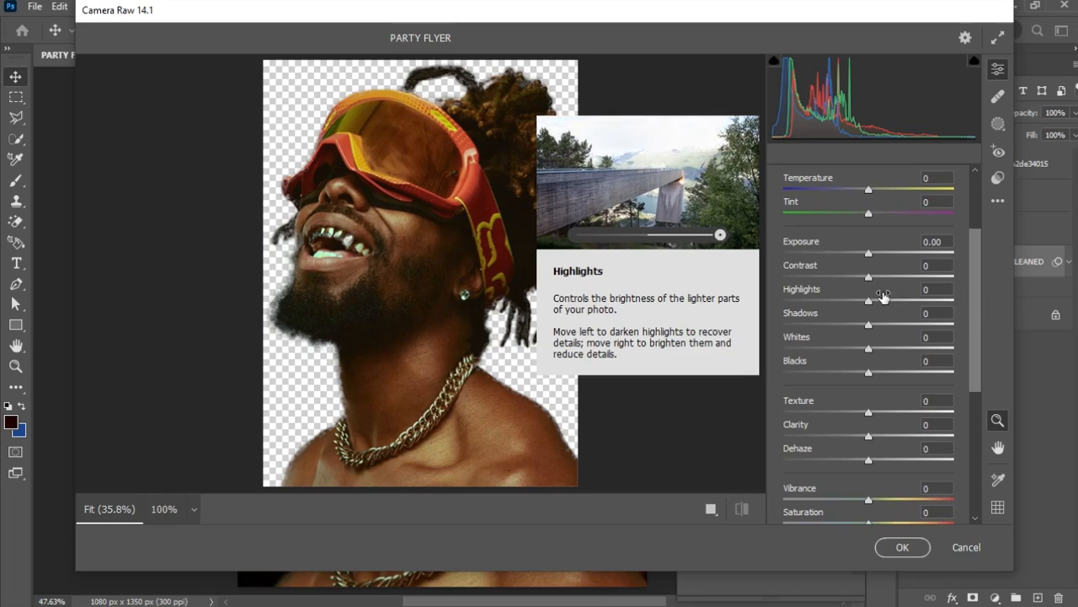
pyautogui.moveTo(869, 280); pyautogui.dragTo(867, 280)
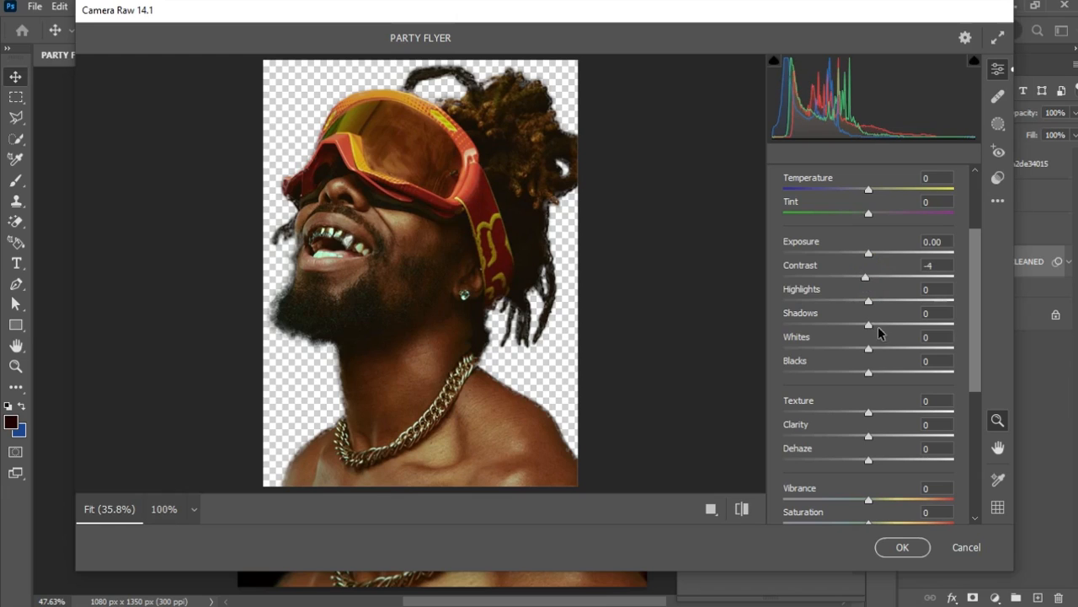
pyautogui.moveTo(869, 301); pyautogui.dragTo(818, 326)
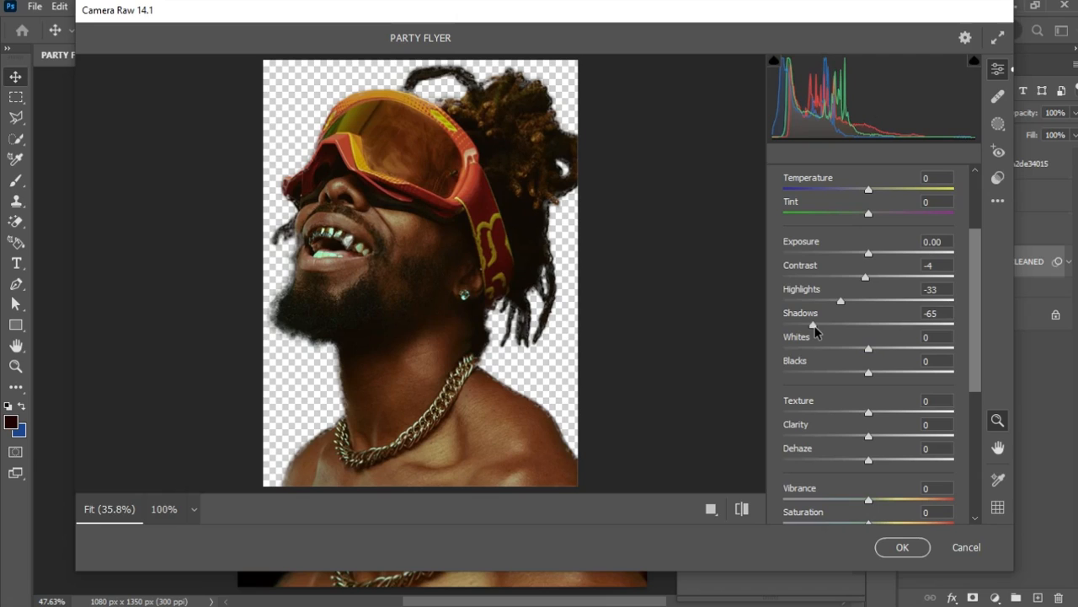
# - Set the portrait's Whites to -64 and Blacks to -24 in the Camera Raw Filter
pyautogui.moveTo(868, 348); pyautogui.dragTo(821, 354)
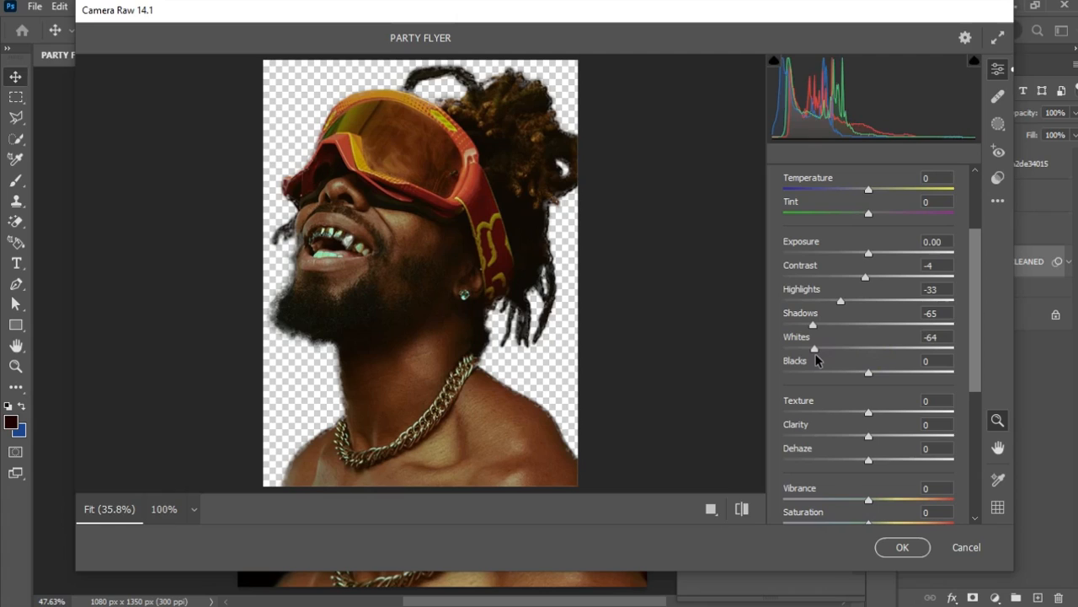
pyautogui.moveTo(816, 353); pyautogui.dragTo(817, 358)
pyautogui.moveTo(866, 365)
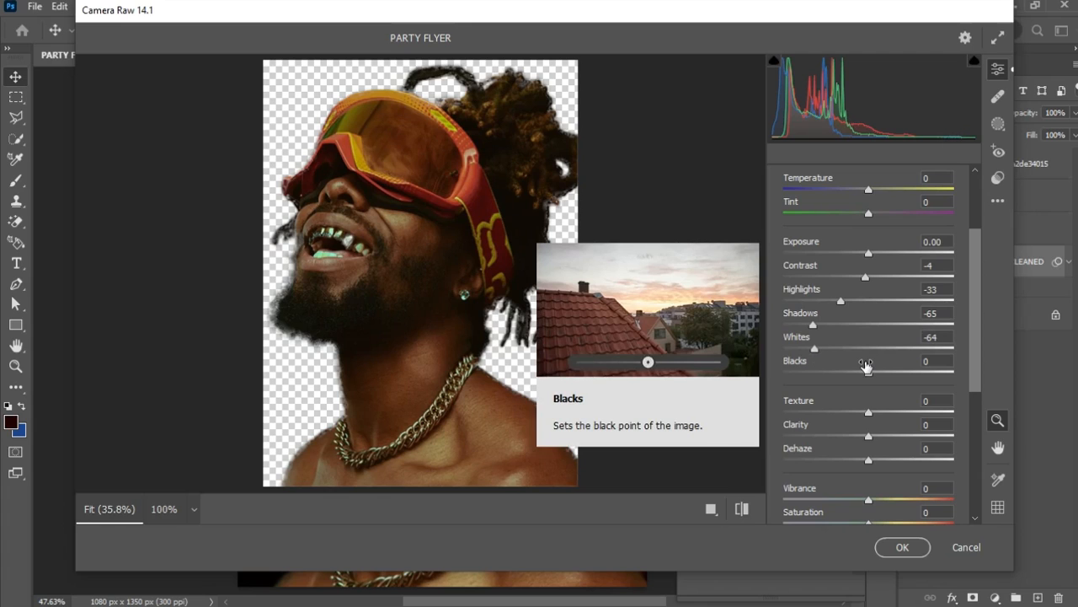
pyautogui.moveTo(866, 365); pyautogui.dragTo(847, 373)
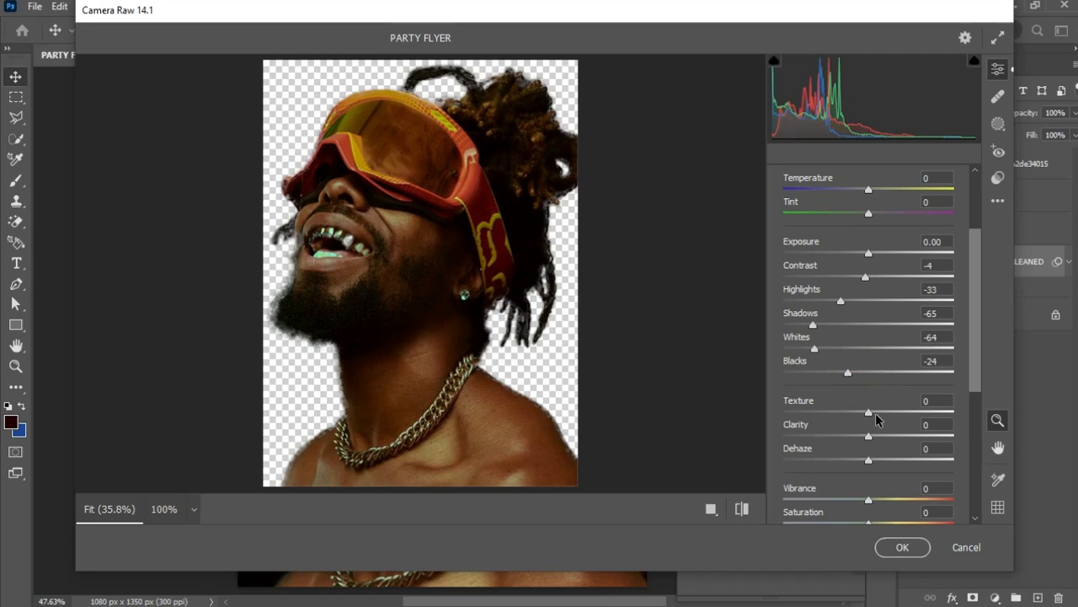
# - Set the portrait's Texture to +64, Clarity to +84 and Saturation to -23 in the Camera Raw Filter
pyautogui.moveTo(876, 413); pyautogui.dragTo(924, 418)
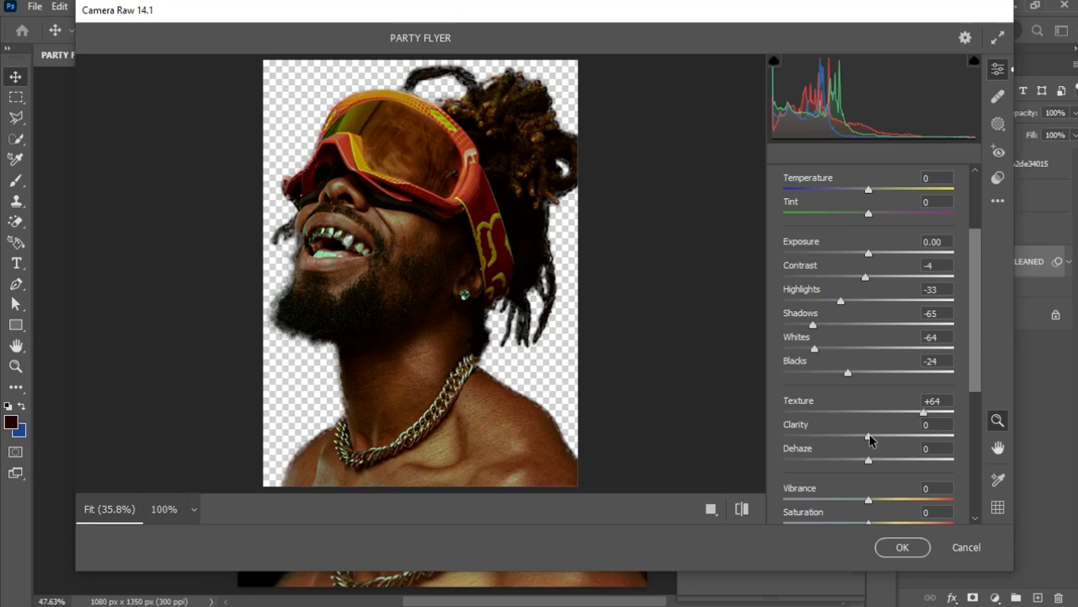
pyautogui.moveTo(870, 439); pyautogui.dragTo(943, 441)
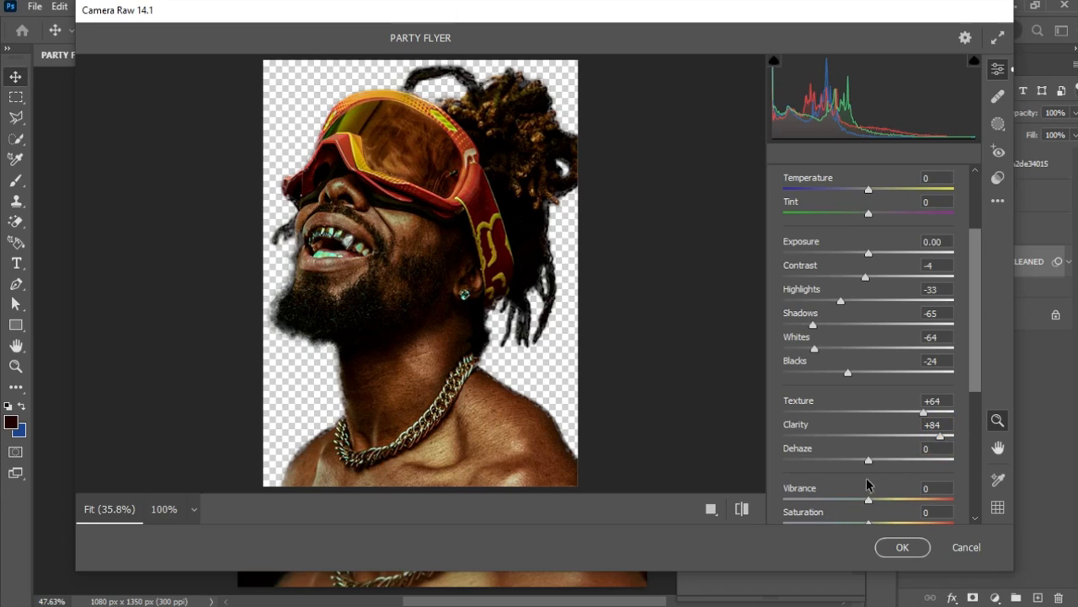
pyautogui.scroll(-3, 976, 379)
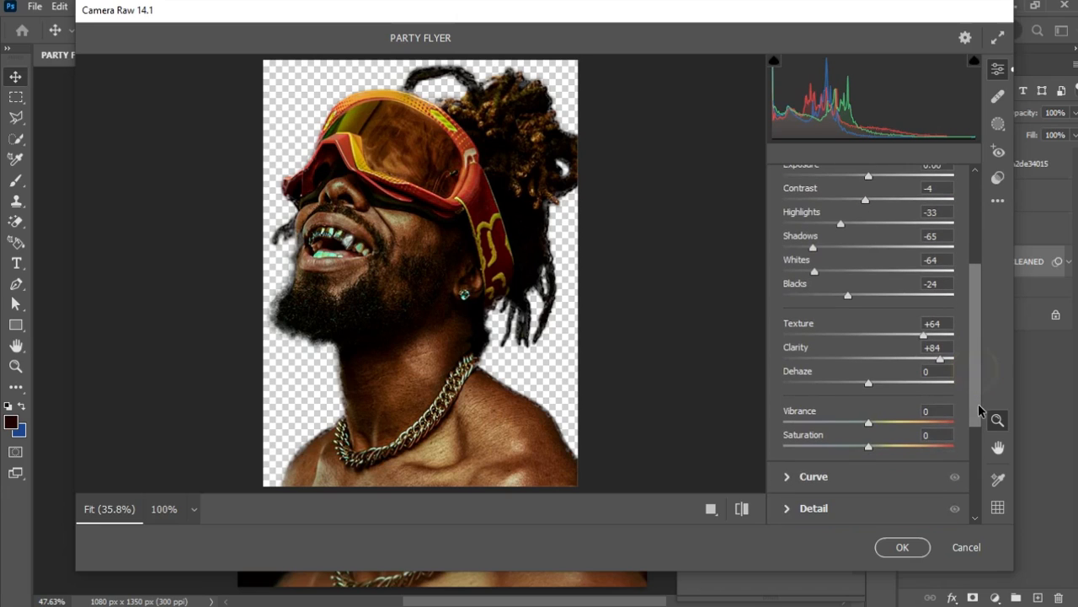
pyautogui.moveTo(869, 450); pyautogui.dragTo(848, 453)
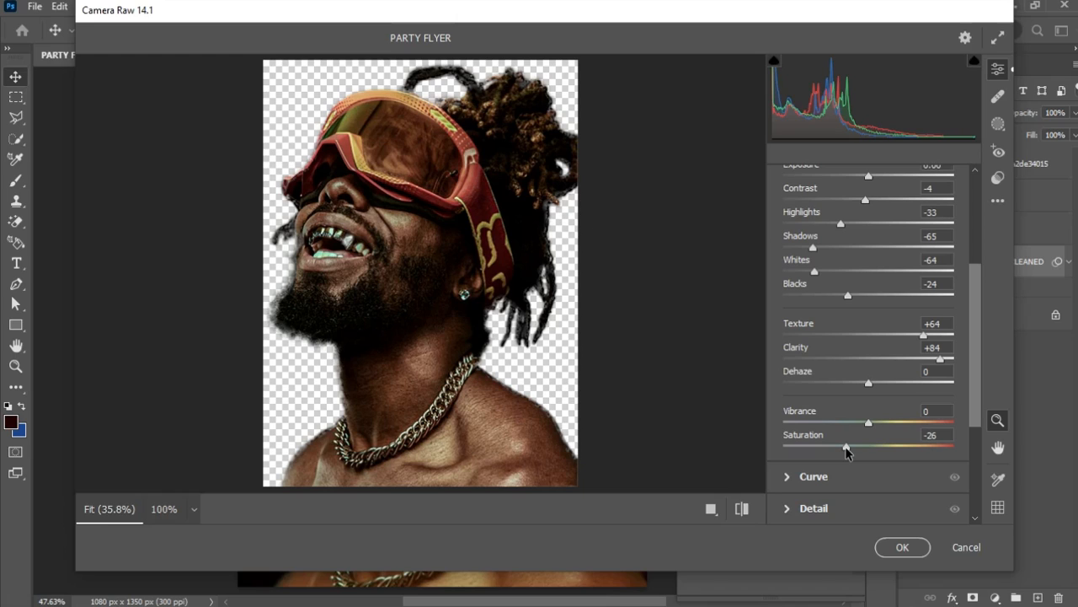
pyautogui.moveTo(848, 452); pyautogui.dragTo(851, 453)
# - Add strong Sharpening and slight Noise Reduction to the portrait, and apply the Camera Raw Filter
pyautogui.moveTo(980, 417); pyautogui.dragTo(974, 444)
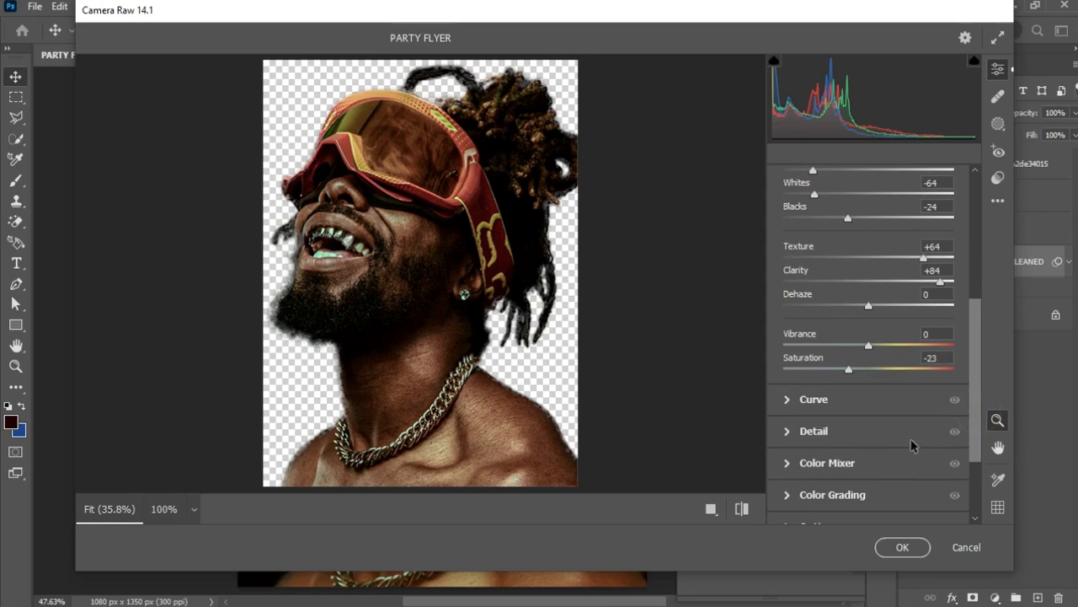
pyautogui.click(786, 431)
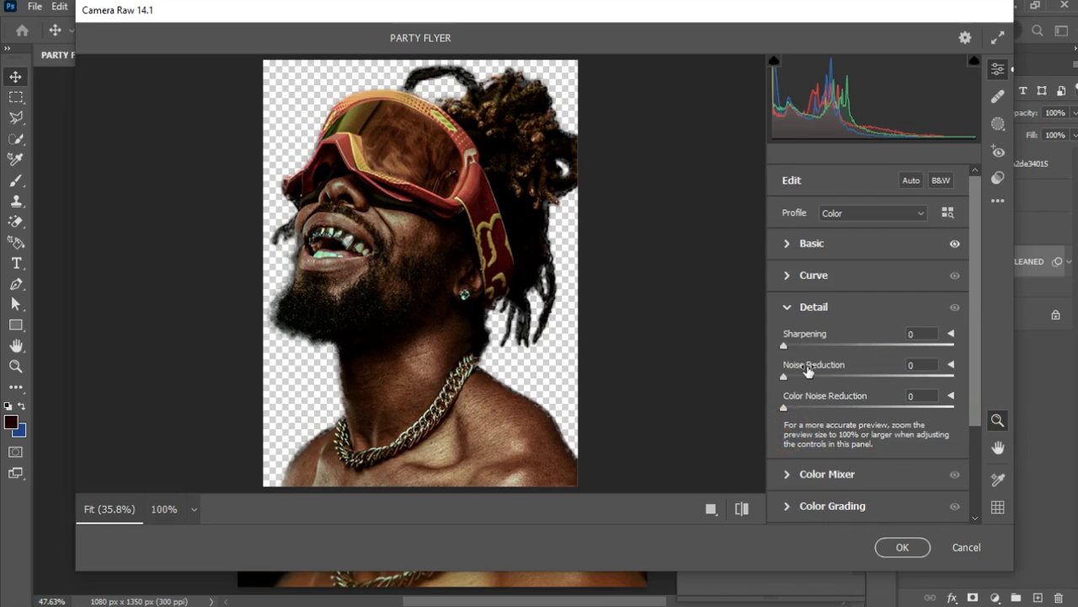
pyautogui.moveTo(788, 345); pyautogui.dragTo(909, 339)
pyautogui.moveTo(784, 376); pyautogui.dragTo(805, 377)
pyautogui.click(901, 548)
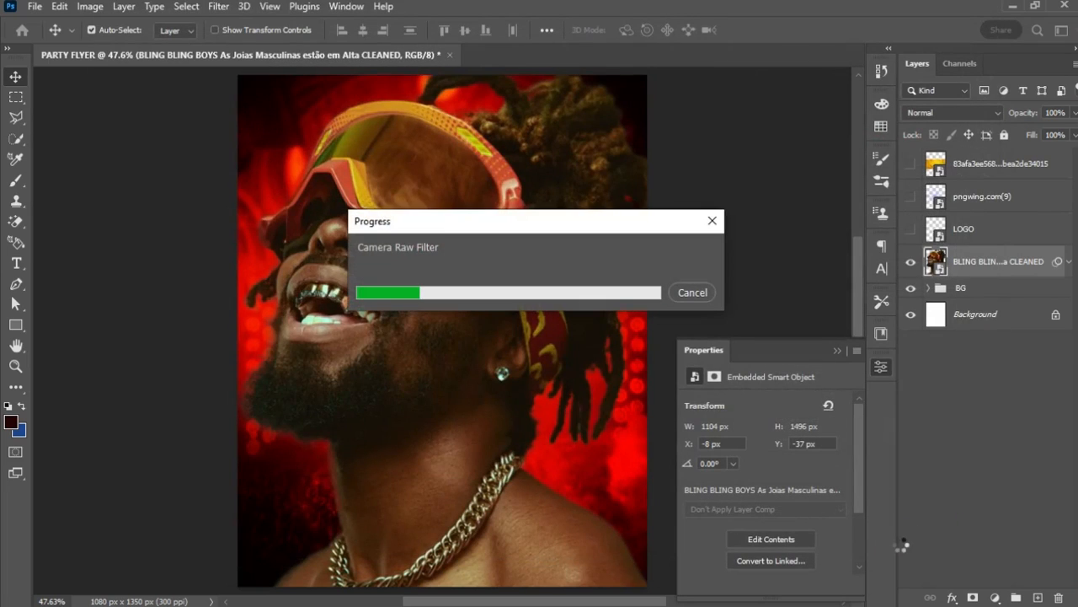
# - Compare the portrait with and without its Camera Raw smart filter, and collapse the layer's filter list
pyautogui.click(957, 314)
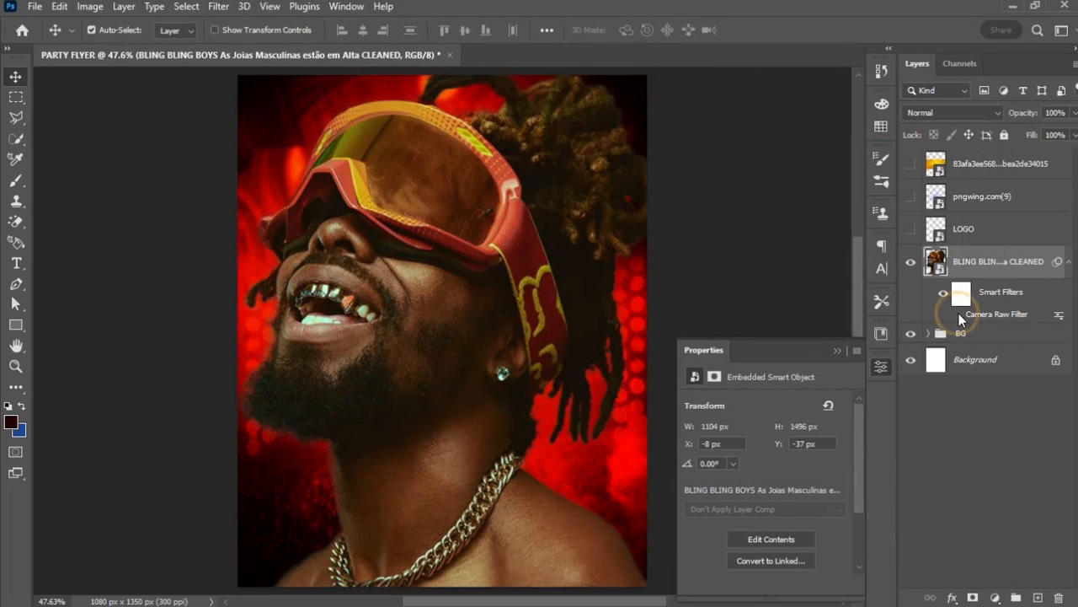
pyautogui.click(957, 314)
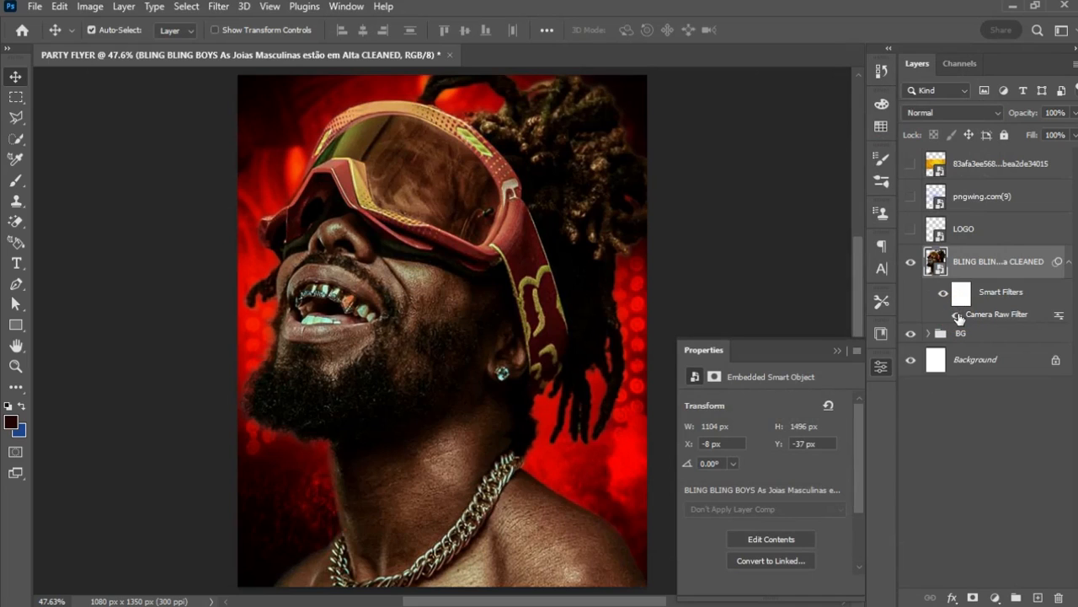
pyautogui.click(1072, 260)
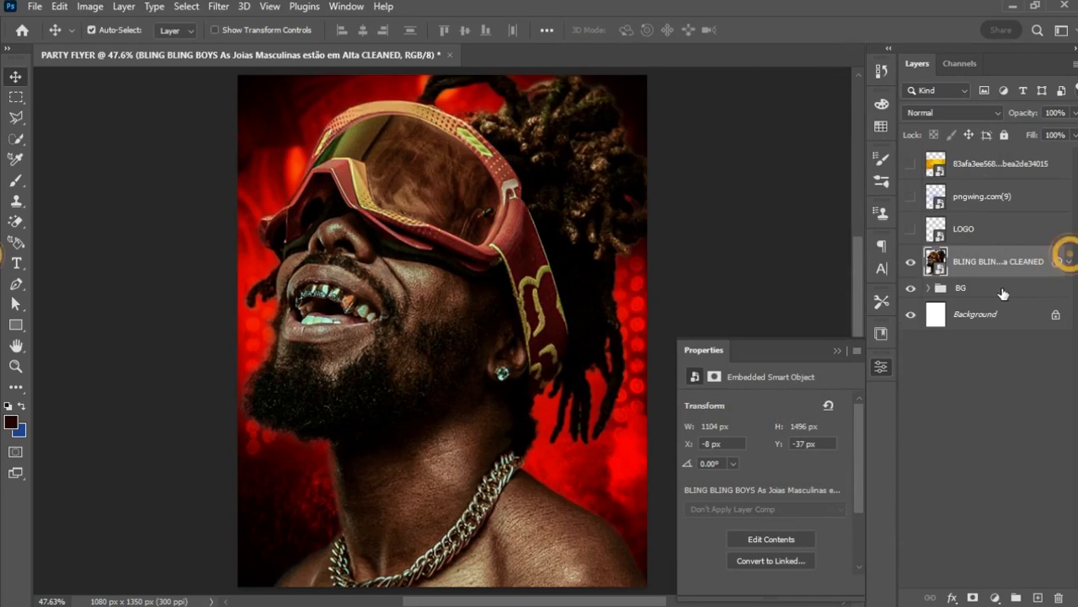
# - Duplicate the Gradient Map 1 layer out of the BG group to directly above the portrait layer
pyautogui.click(930, 288)
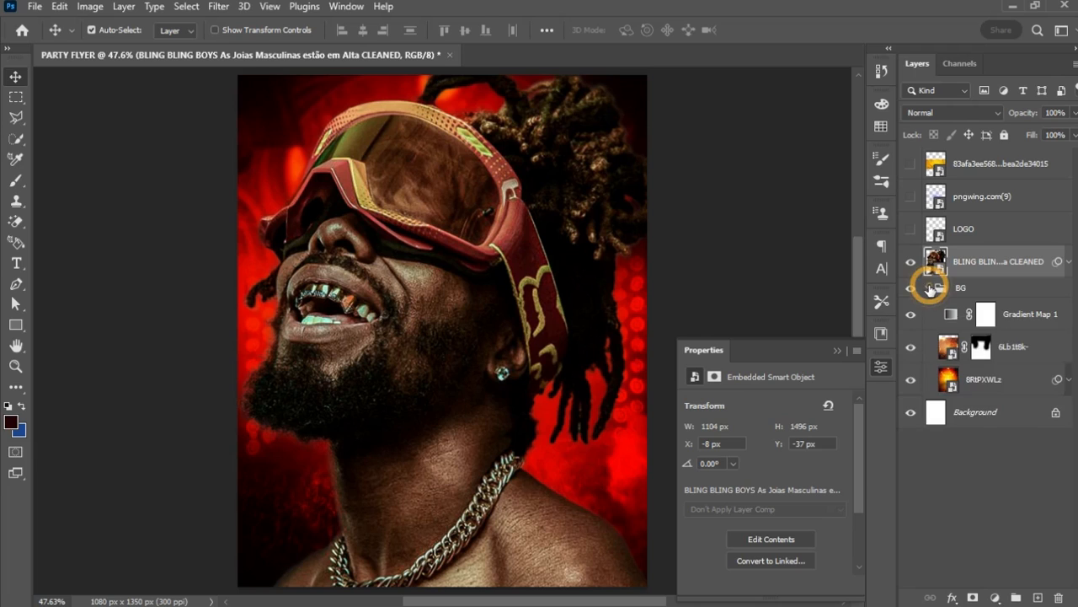
pyautogui.click(952, 319)
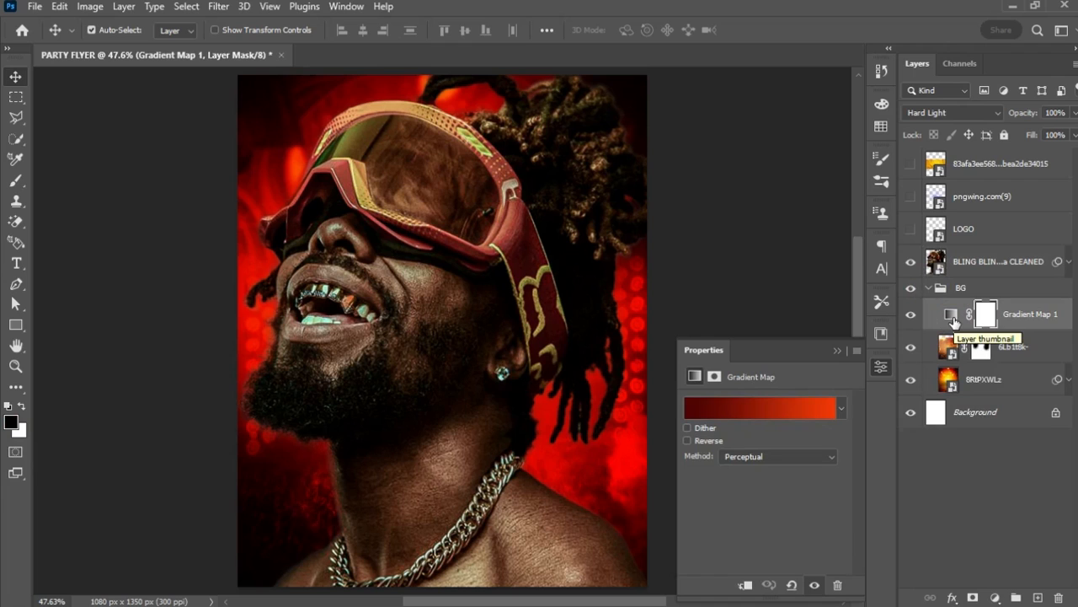
pyautogui.moveTo(954, 323); pyautogui.dragTo(953, 258)
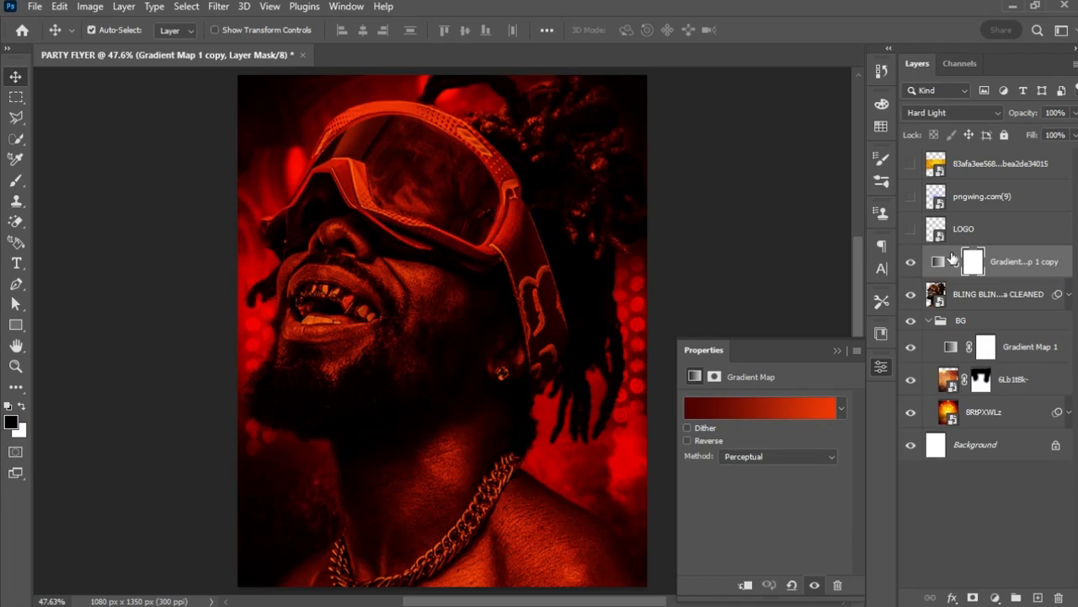
pyautogui.click(930, 321)
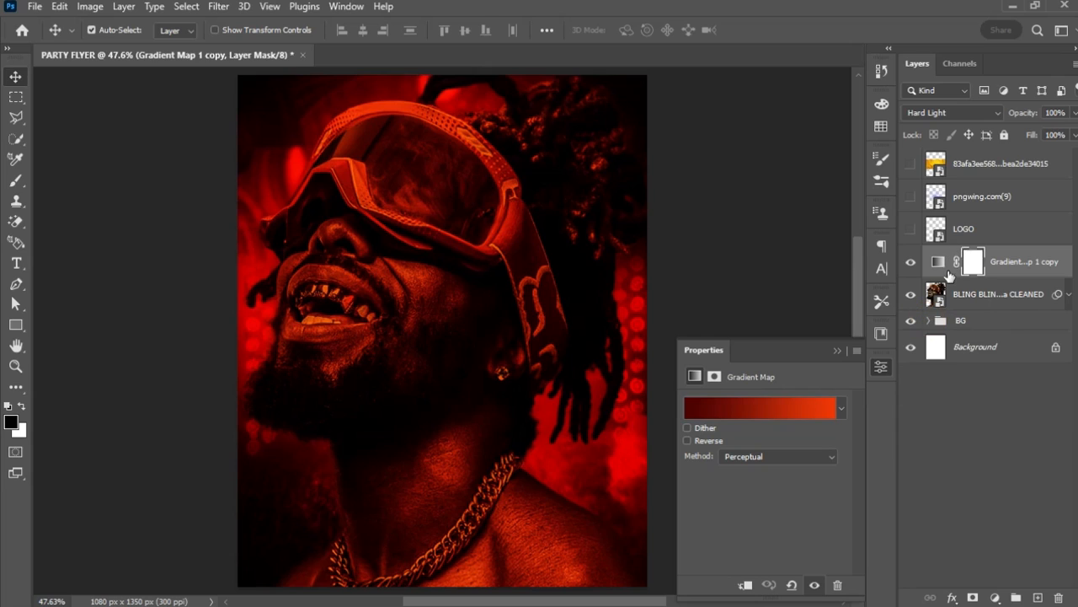
# - Set the copied Gradient Map layer's blend mode to Soft Light and clip it to the portrait layer
pyautogui.click(963, 109)
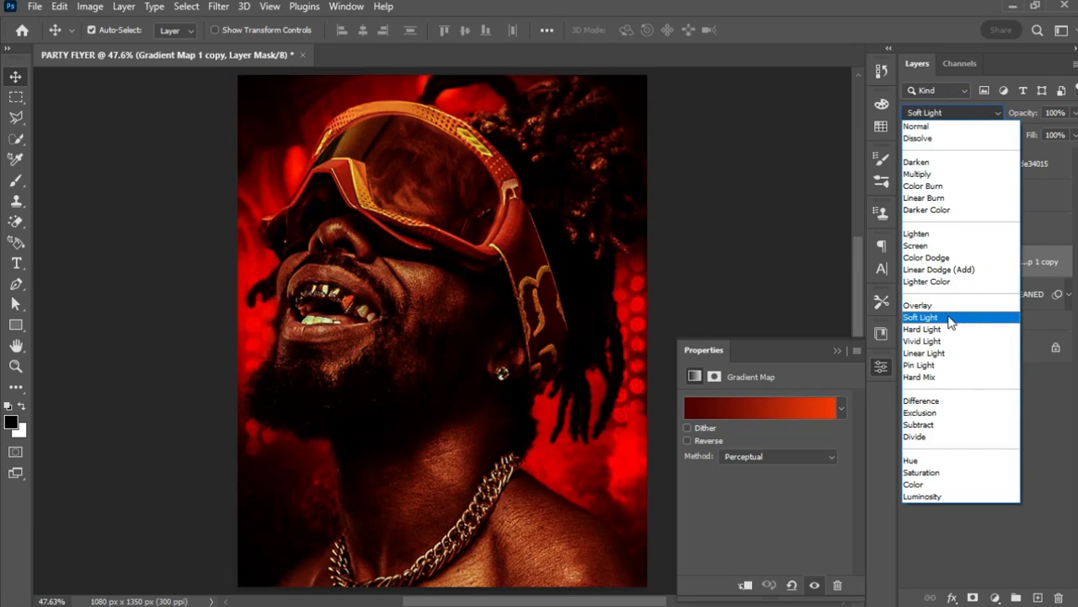
pyautogui.click(948, 317)
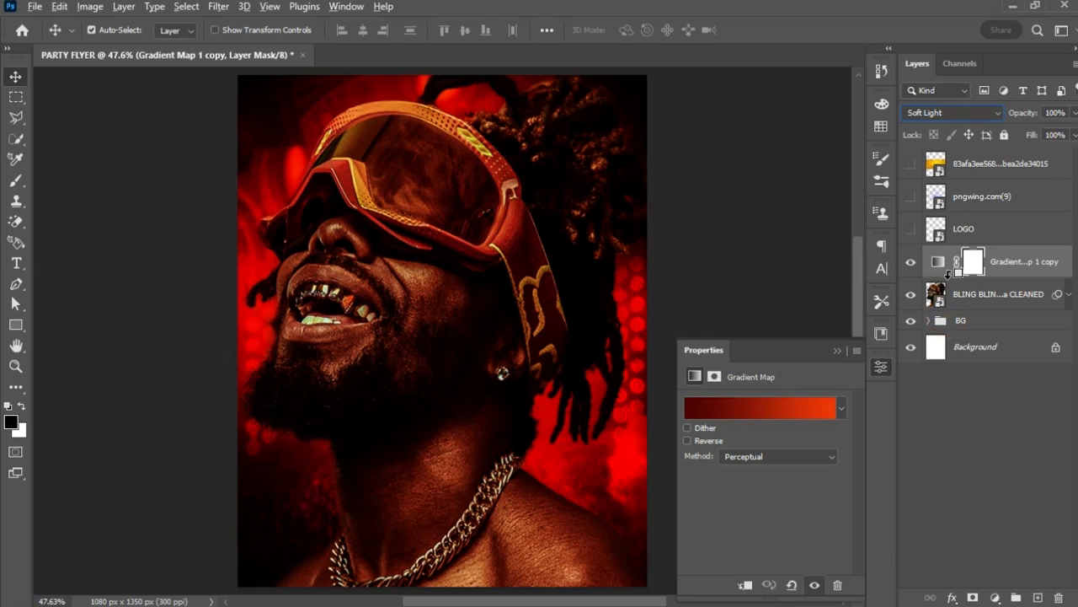
pyautogui.keyDown('alt'); pyautogui.click(950, 278); pyautogui.keyUp('alt')
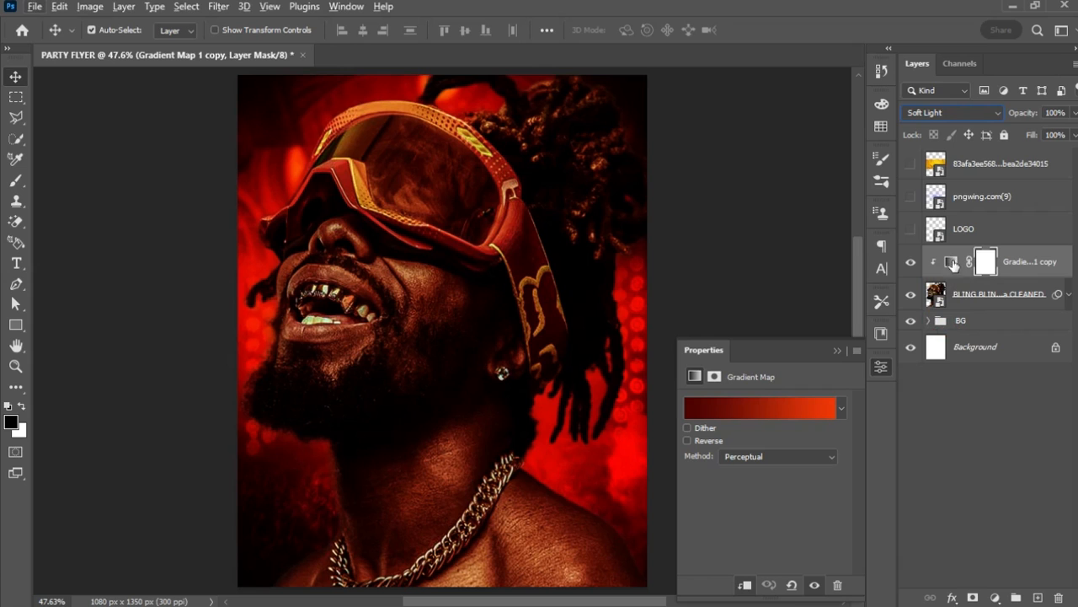
# - Compare the portrait with and without the clipped Gradient Map copy
pyautogui.click(910, 266)
pyautogui.click(910, 266)
pyautogui.click(910, 268)
pyautogui.click(910, 268)
pyautogui.click(909, 268)
pyautogui.click(909, 268)
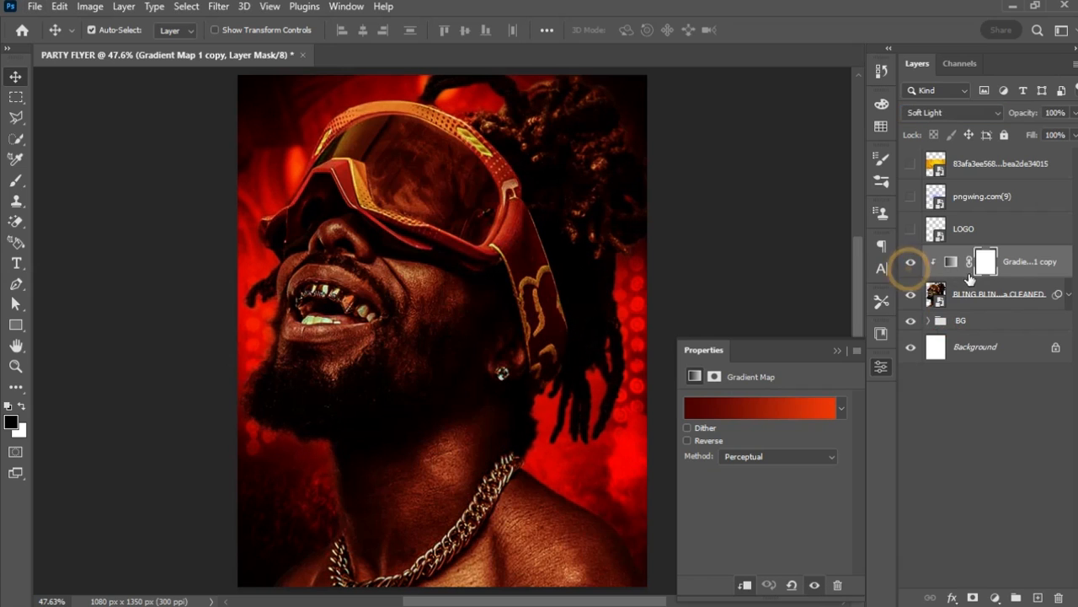
# - Group the clipped Gradient Map copy with the portrait layer and name the group MODEL
pyautogui.click(950, 263)
pyautogui.keyDown('ctrl'); pyautogui.click(973, 295); pyautogui.keyUp('ctrl')
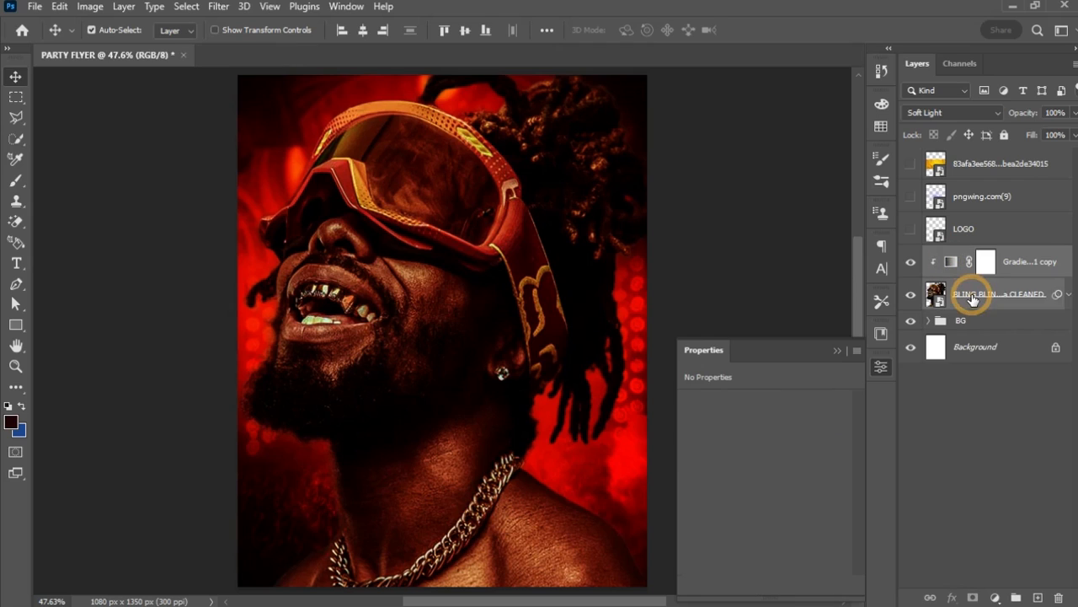
pyautogui.hotkey('ctrl', 'g')
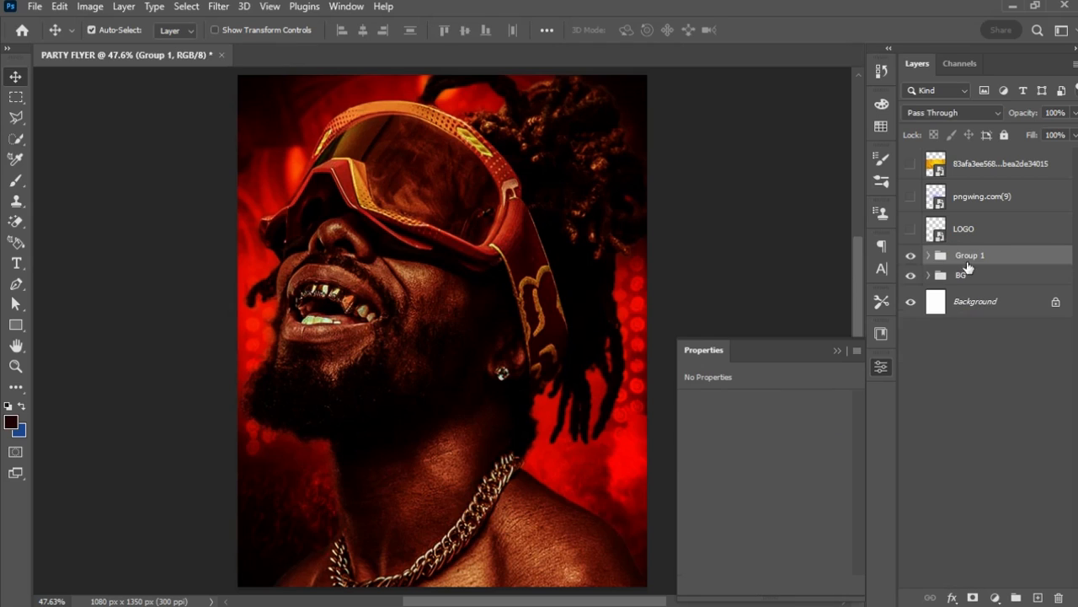
pyautogui.doubleClick(969, 255)
pyautogui.write('MODEL')
pyautogui.press('Return')
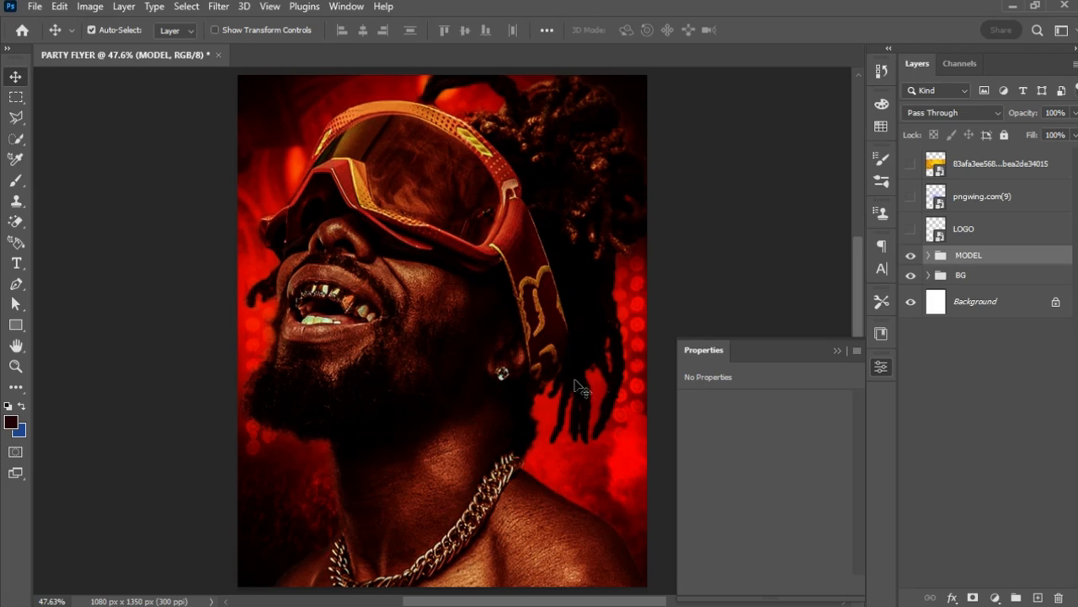
# - Show the pngwing.com(9) flare layer directly above the MODEL group and scale it proportionally to about 824 x 824 px
pyautogui.click(912, 199)
pyautogui.moveTo(981, 197); pyautogui.dragTo(970, 241)
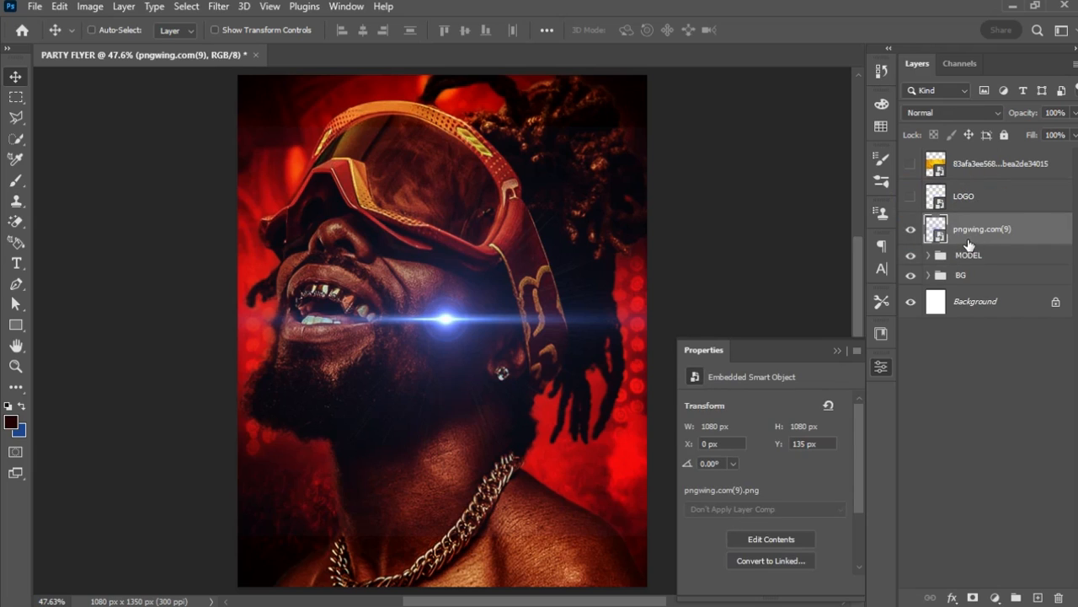
pyautogui.hotkey('ctrl', 't')
pyautogui.moveTo(650, 331); pyautogui.dragTo(602, 333)
pyautogui.press('Return')
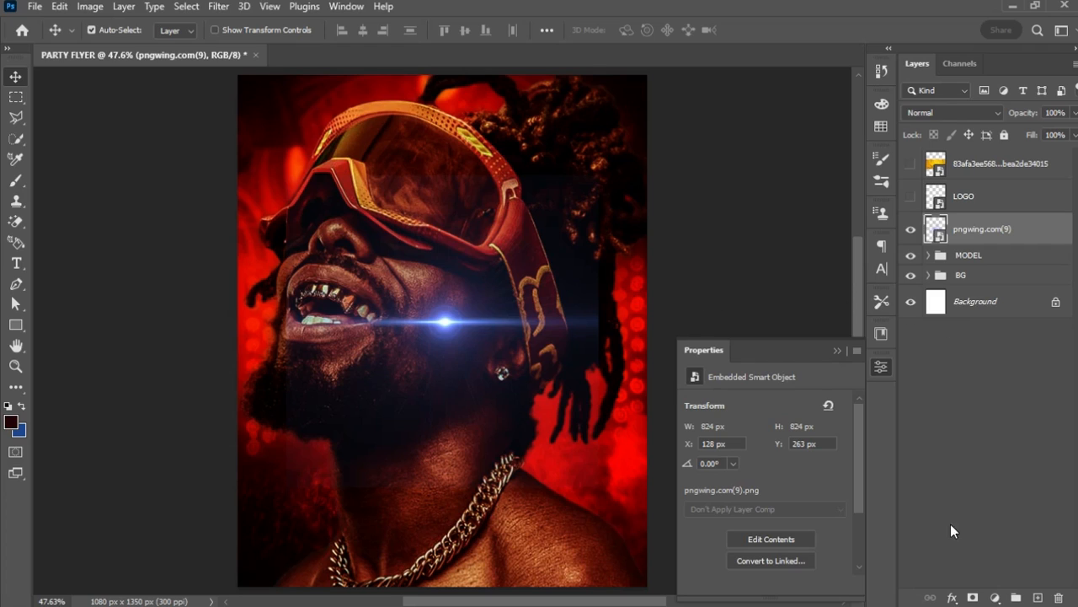
# - Add a layer mask to the pngwing.com(9) flare layer and set a soft black Brush to size 250 with 80% flow
pyautogui.click(972, 596)
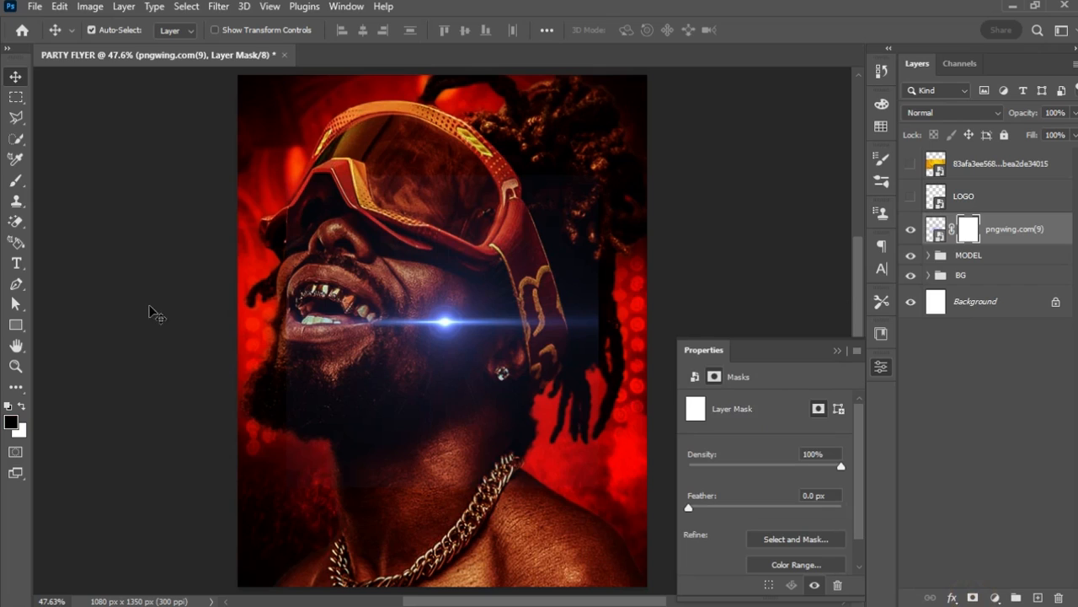
pyautogui.click(15, 180)
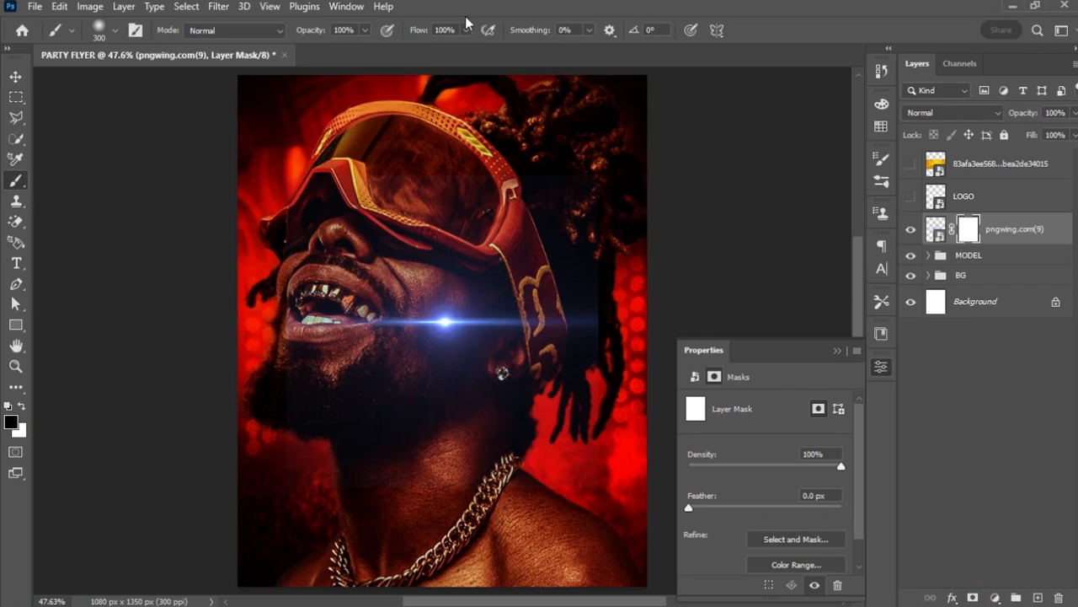
pyautogui.moveTo(409, 34); pyautogui.dragTo(409, 36)
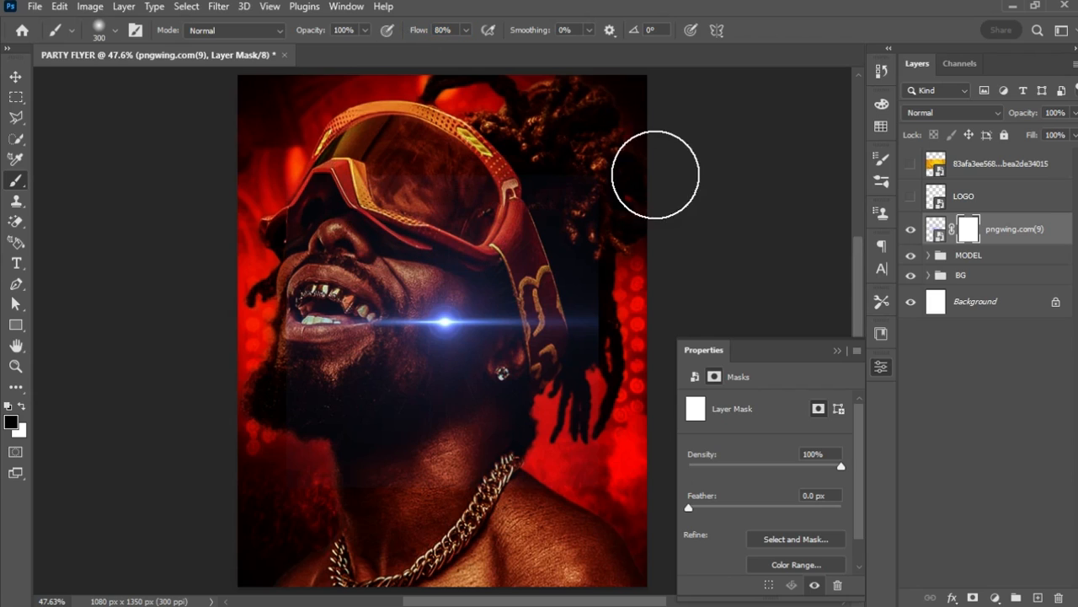
pyautogui.click(836, 350)
pyautogui.press('[')
pyautogui.press('[')
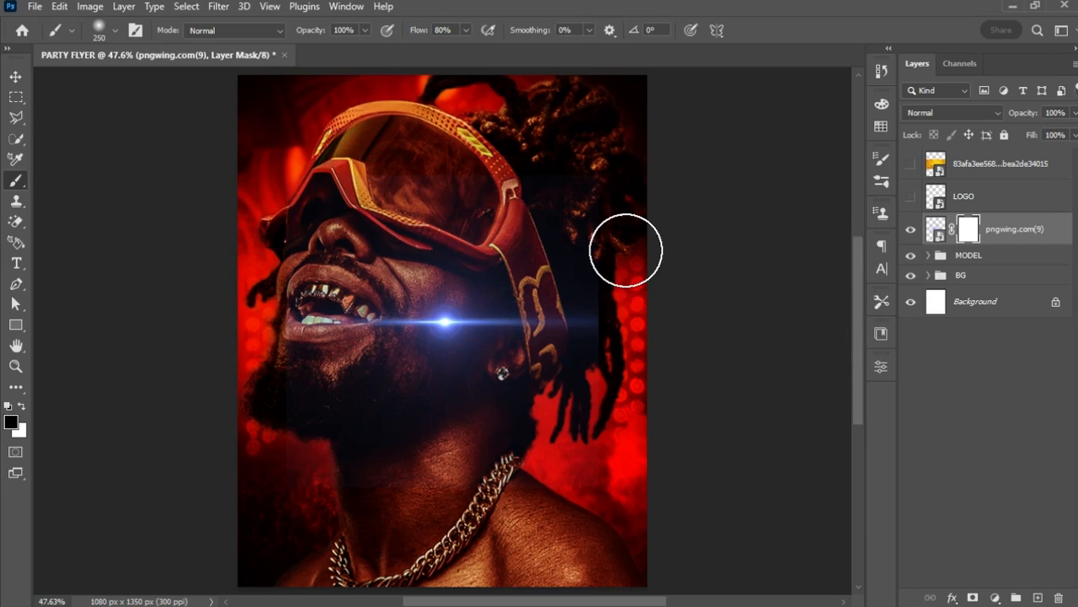
pyautogui.press(']')
pyautogui.press(']')
pyautogui.press('[')
pyautogui.press(']')
pyautogui.press('[')
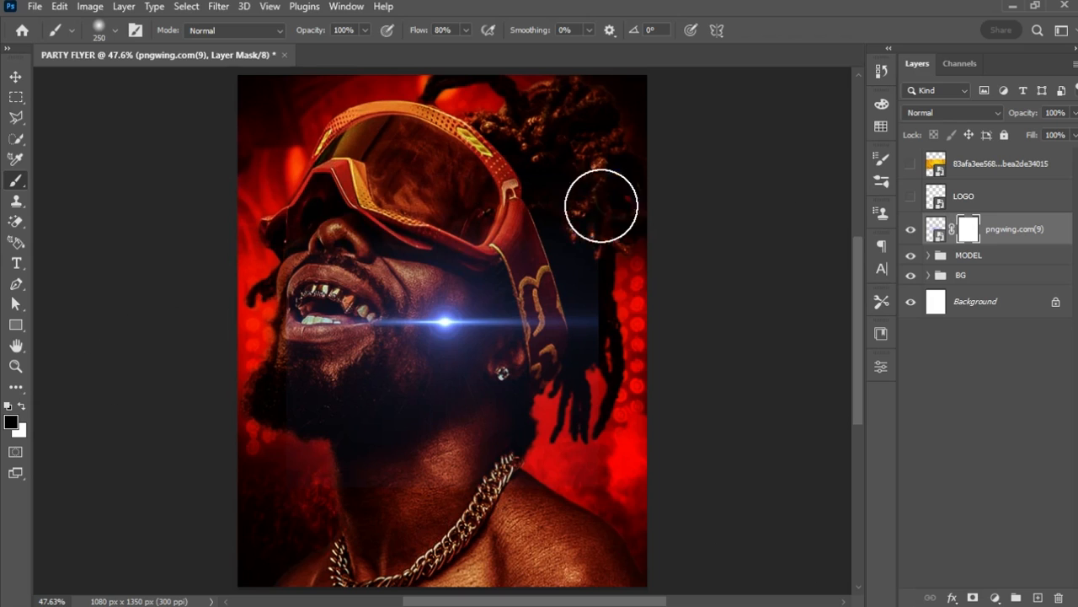
# - Paint black on the flare's mask to hide its surrounding haze and long streak ends, leaving only a small central glint
pyautogui.moveTo(546, 243)
pyautogui.mouseDown()
pyautogui.moveTo(613, 301)
pyautogui.moveTo(610, 251)
pyautogui.moveTo(583, 430)
pyautogui.moveTo(624, 320)
pyautogui.moveTo(589, 258)
pyautogui.moveTo(485, 232)
pyautogui.moveTo(428, 243)
pyautogui.moveTo(559, 262)
pyautogui.moveTo(608, 359)
pyautogui.moveTo(323, 440)
pyautogui.moveTo(653, 412)
pyautogui.moveTo(367, 396)
pyautogui.moveTo(269, 370)
pyautogui.moveTo(452, 390)
pyautogui.moveTo(402, 387)
pyautogui.moveTo(568, 371)
pyautogui.moveTo(488, 397)
pyautogui.moveTo(413, 400)
pyautogui.moveTo(400, 394)
pyautogui.moveTo(434, 375)
pyautogui.moveTo(634, 356)
pyautogui.moveTo(635, 285)
pyautogui.moveTo(571, 250)
pyautogui.moveTo(435, 261)
pyautogui.moveTo(509, 264)
pyautogui.moveTo(487, 270)
pyautogui.moveTo(431, 271)
pyautogui.moveTo(504, 266)
pyautogui.moveTo(237, 268)
pyautogui.moveTo(309, 208)
pyautogui.mouseUp()
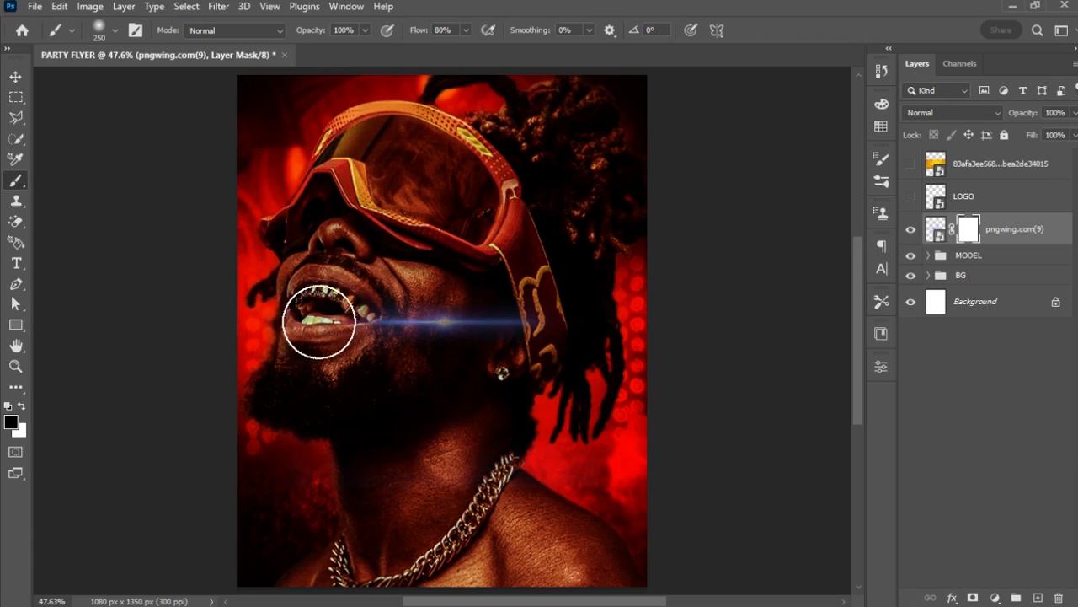
pyautogui.hotkey('ctrl', 'i')
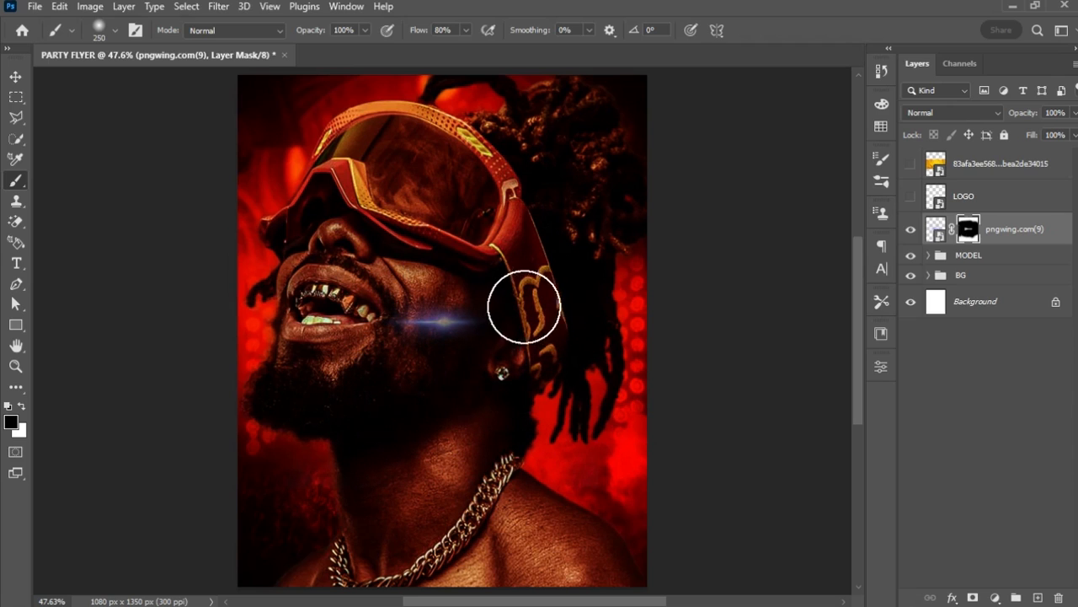
pyautogui.click(385, 316)
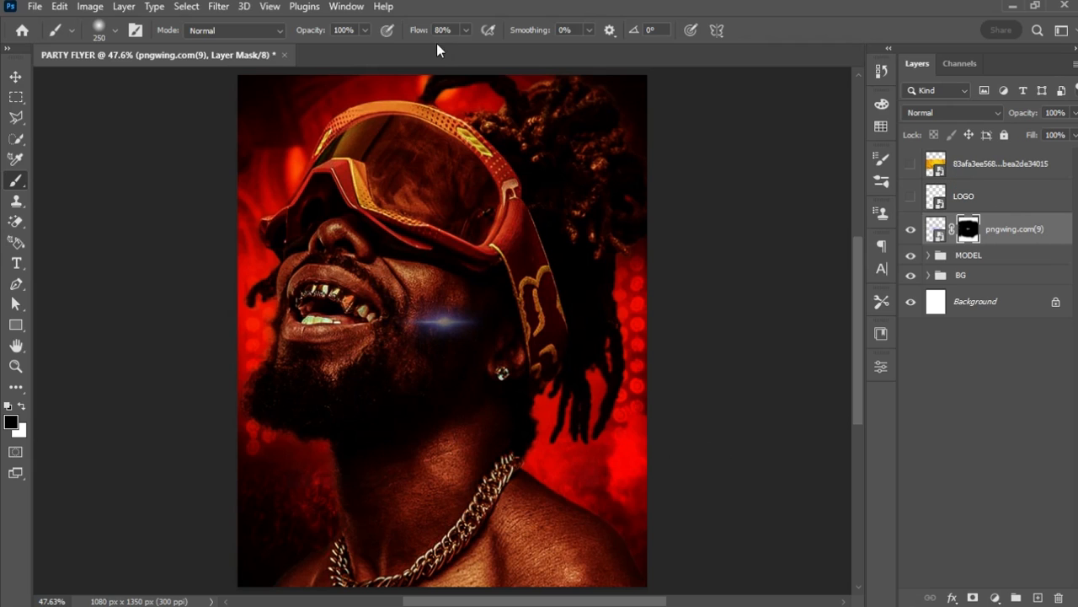
pyautogui.click(220, 6)
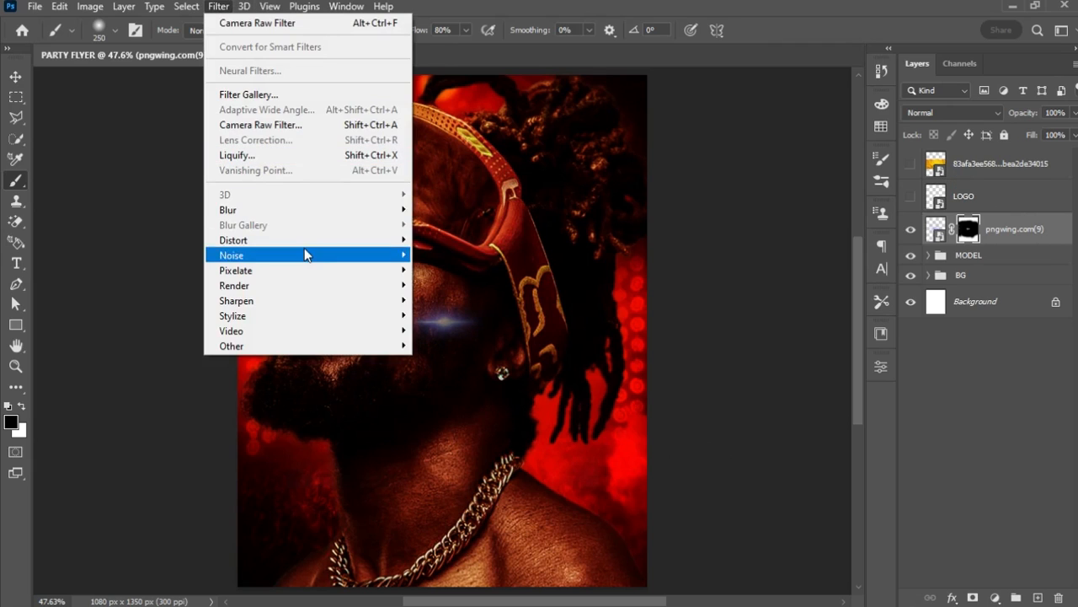
pyautogui.moveTo(350, 210)
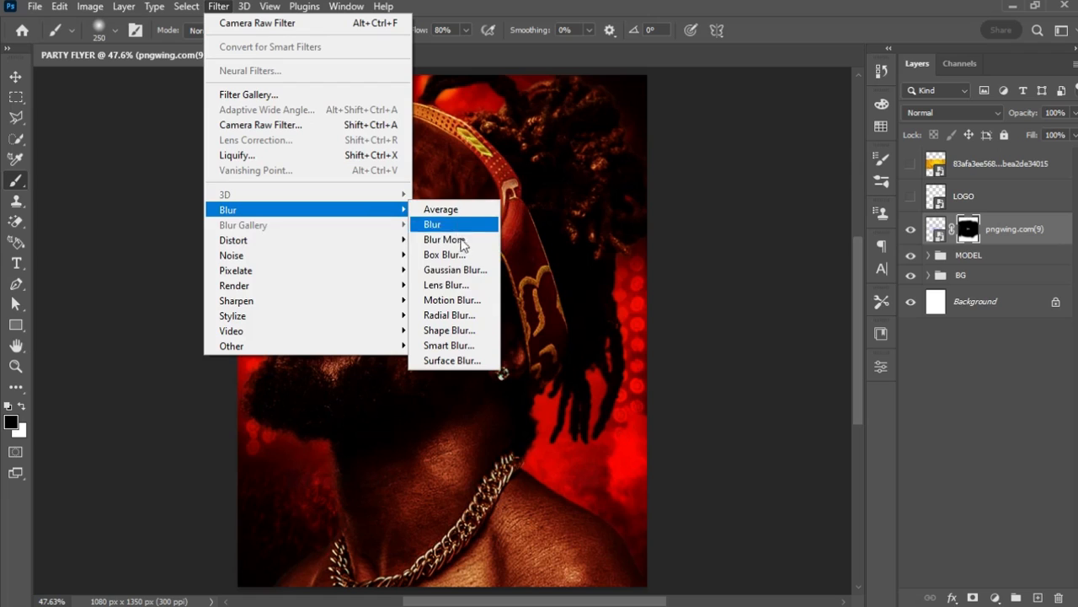
pyautogui.click(453, 300)
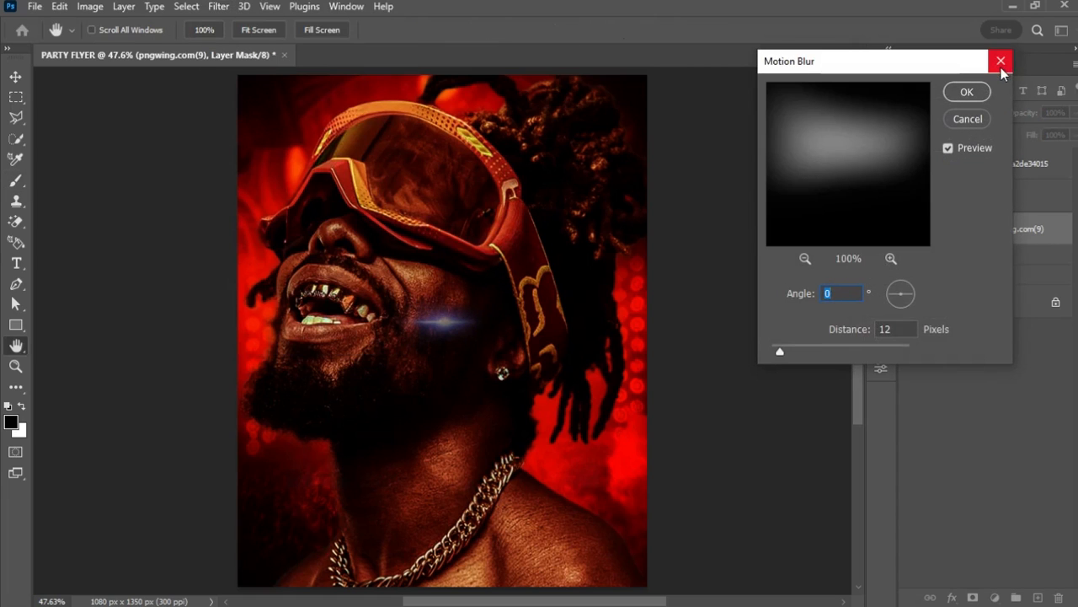
pyautogui.click(1001, 65)
# - Apply a Motion Blur filter to the image content of the pngwing.com(9) flare layer rather than its mask
pyautogui.click(936, 229)
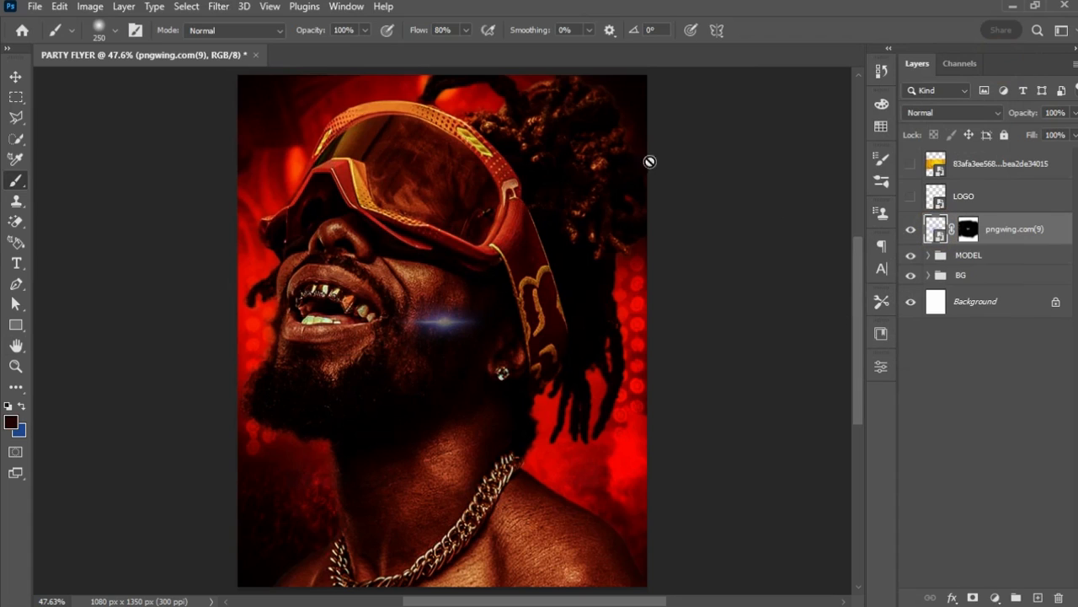
pyautogui.click(219, 7)
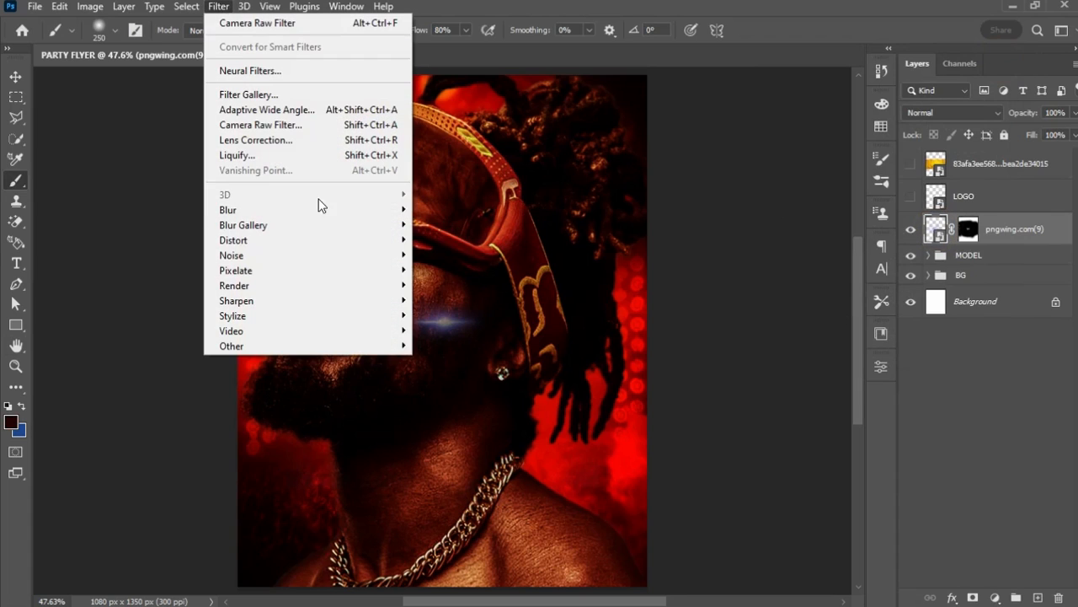
pyautogui.moveTo(376, 213)
pyautogui.click(474, 302)
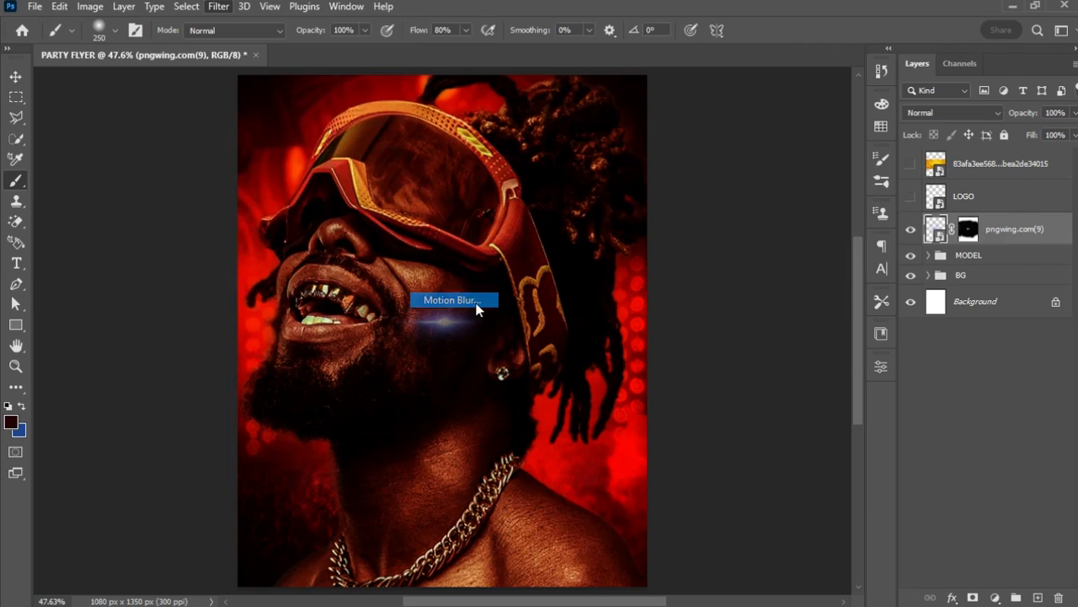
pyautogui.moveTo(785, 356); pyautogui.dragTo(780, 352)
pyautogui.click(957, 96)
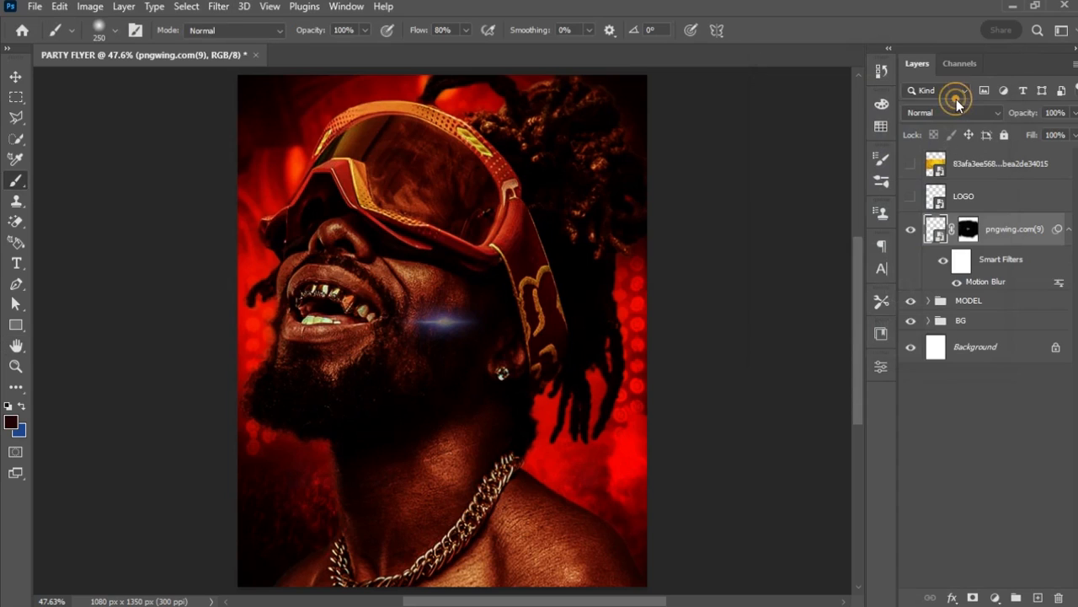
# - Convert the masked and blurred flare layer into a single smart object
pyautogui.click(15, 76)
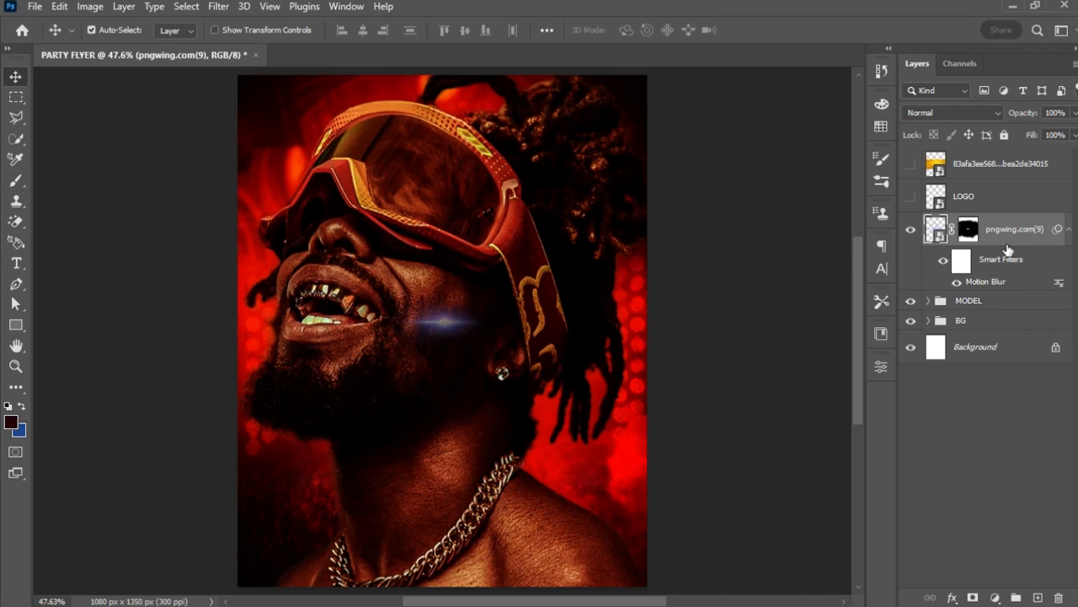
pyautogui.click(1069, 231)
pyautogui.rightClick(1063, 229)
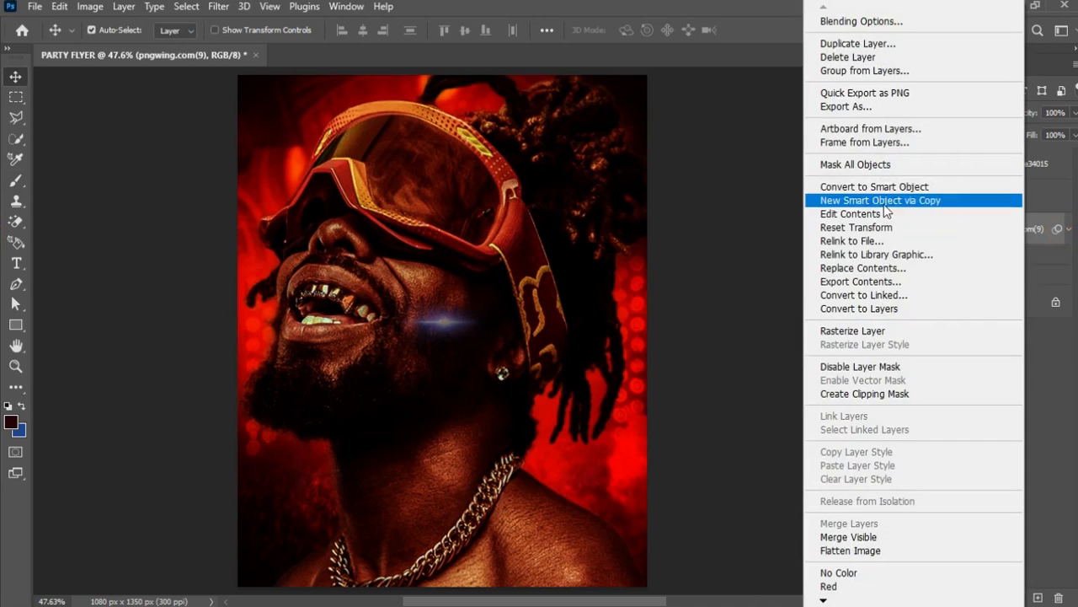
pyautogui.click(903, 189)
pyautogui.hotkey('ctrl', 't')
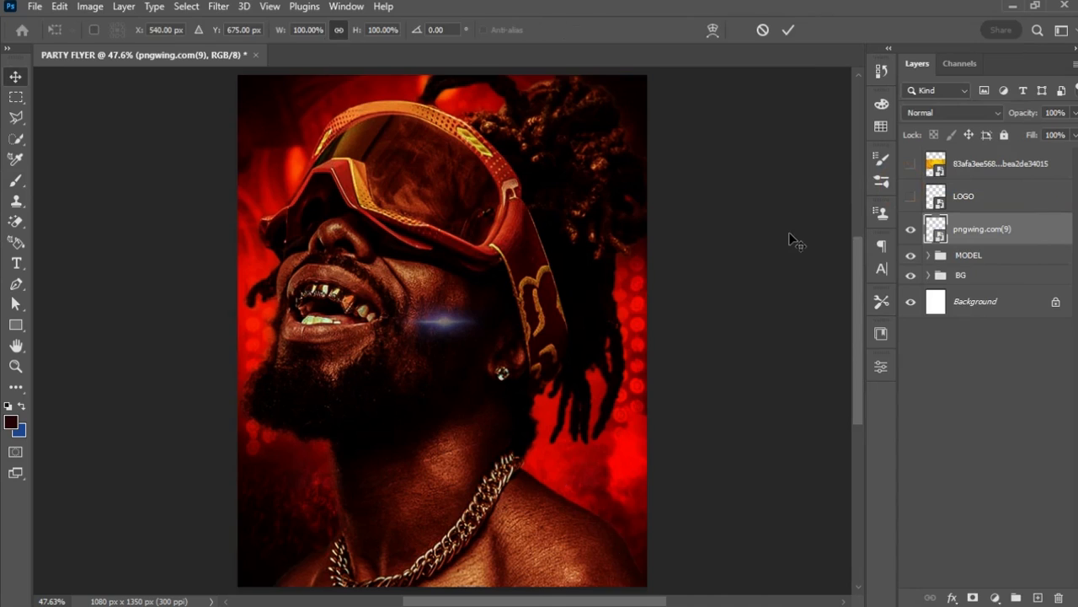
pyautogui.press('Return')
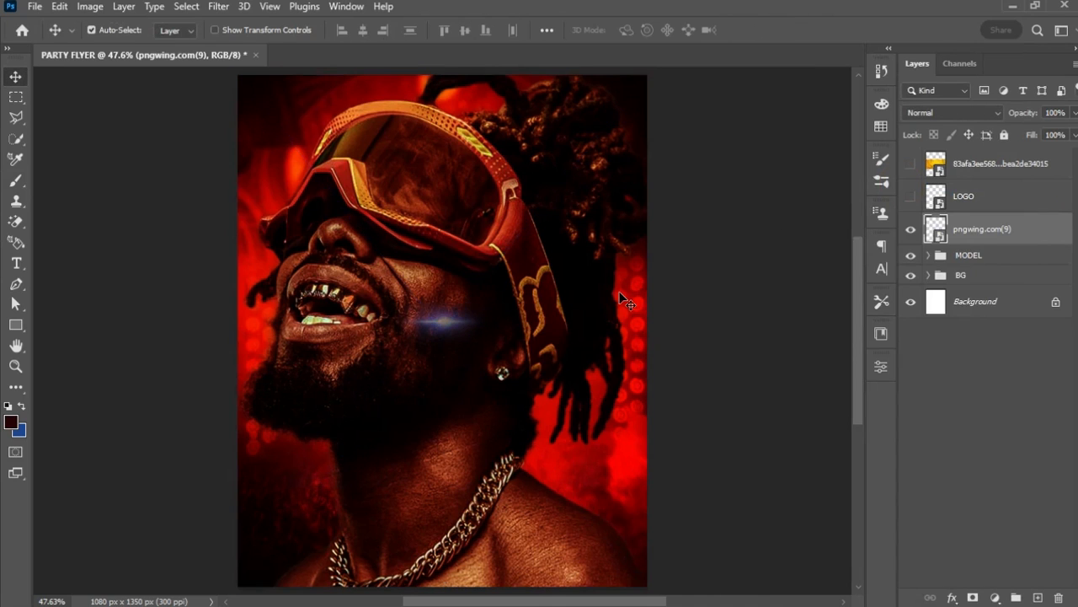
pyautogui.rightClick(1052, 233)
pyautogui.click(922, 182)
# - Move the flare onto the model's earring and duplicate its layer in place
pyautogui.hotkey('ctrl', 't')
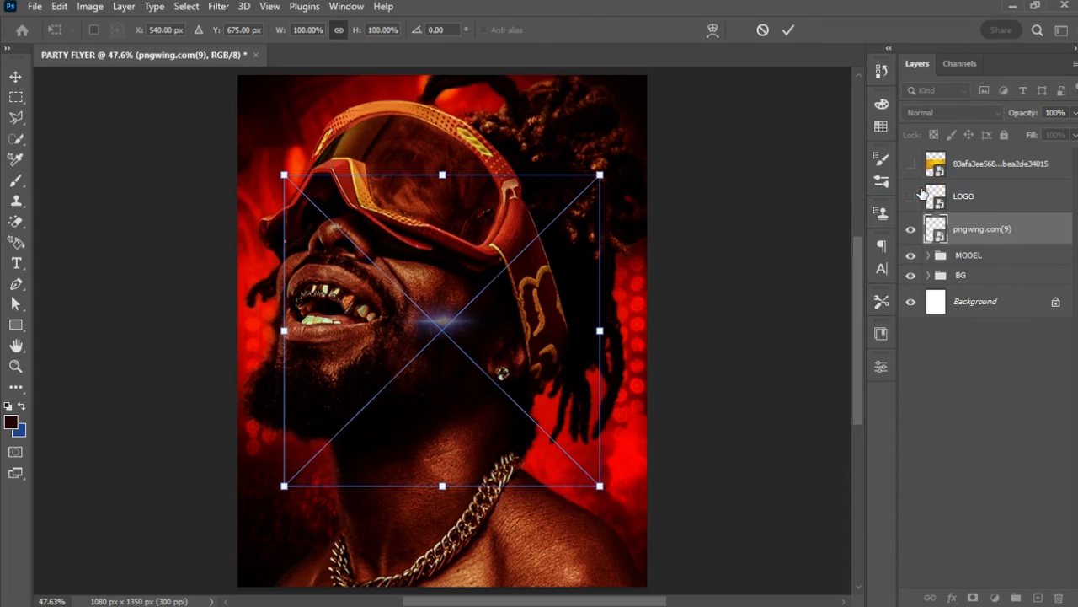
pyautogui.moveTo(452, 324); pyautogui.dragTo(509, 380)
pyautogui.press('Return')
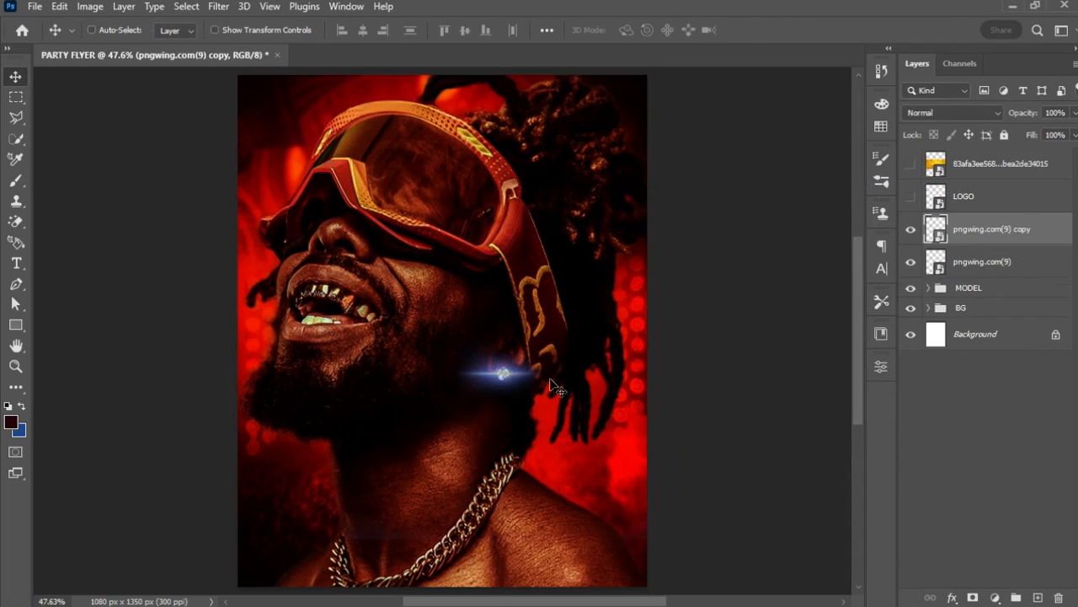
# - Rotate the copied flare into a steep diagonal ray and recentre it on the earring
pyautogui.hotkey('ctrl', 't')
pyautogui.moveTo(681, 218); pyautogui.dragTo(451, 193)
pyautogui.moveTo(514, 362); pyautogui.dragTo(554, 362)
pyautogui.press('Return')
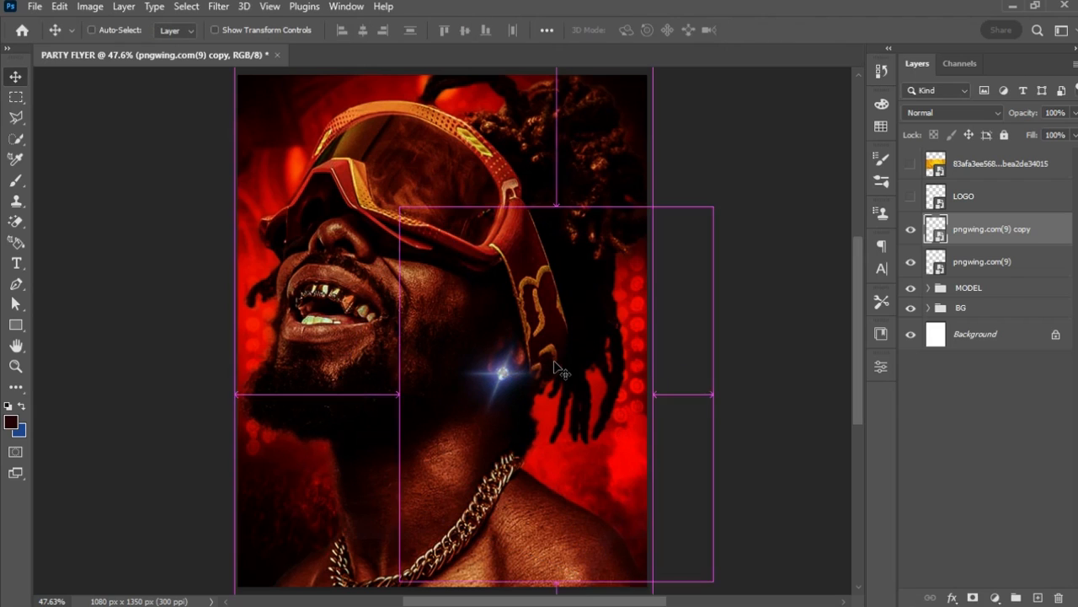
# - Duplicate the rotated flare, turn the new copy to about -128° and centre it on the earring to complete the star
pyautogui.hotkey('ctrl', 'j')
pyautogui.hotkey('ctrl', 't')
pyautogui.moveTo(788, 299); pyautogui.dragTo(527, 289)
pyautogui.moveTo(504, 376); pyautogui.dragTo(507, 366)
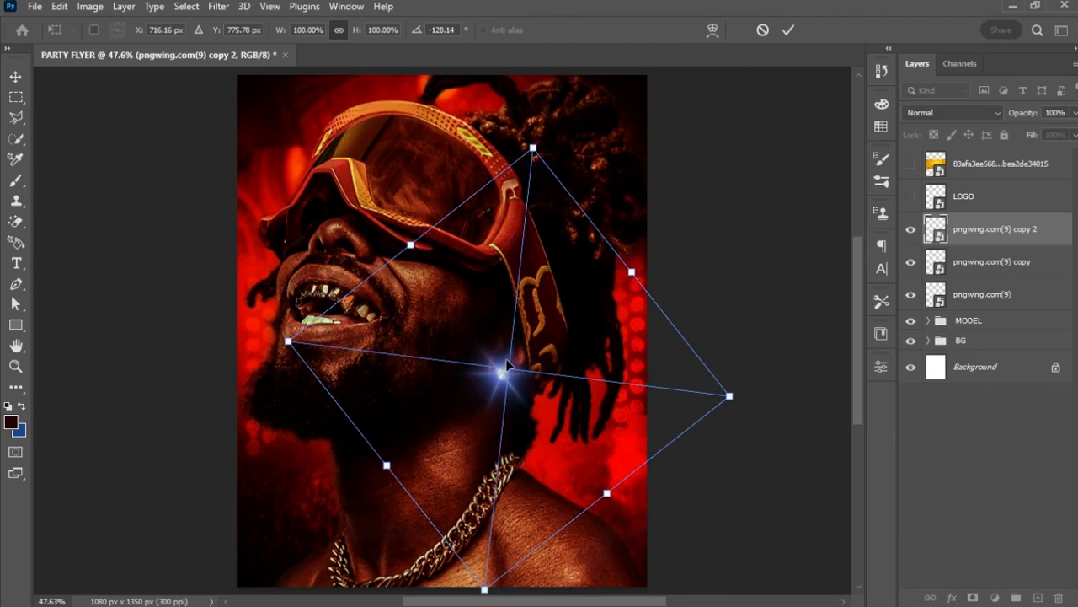
pyautogui.click(788, 29)
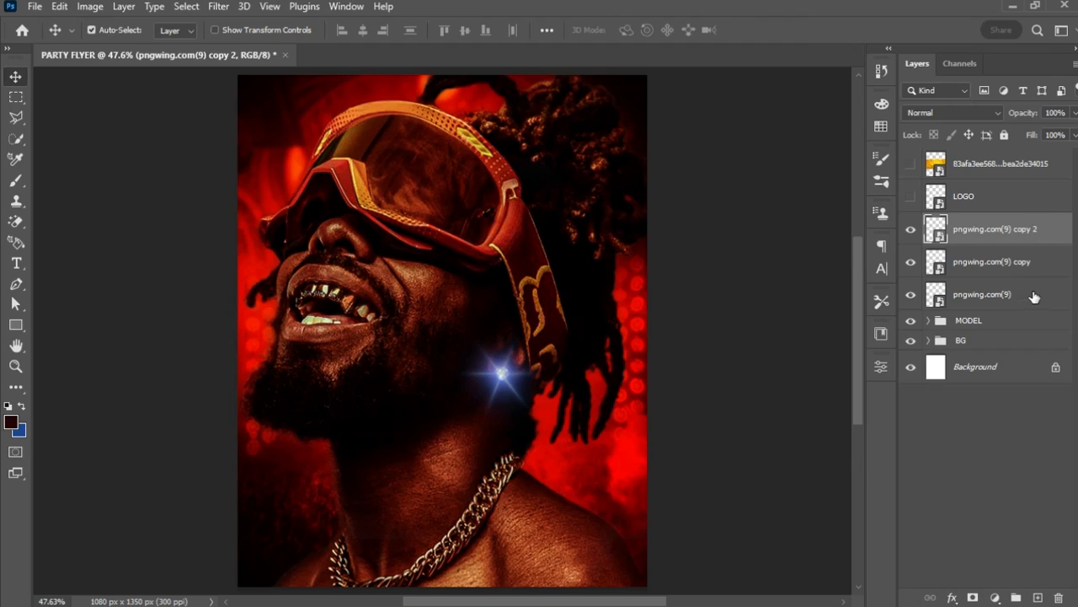
# - Group the three pngwing.com(9) flare layers and name the group LIGHT
pyautogui.click(1050, 232)
pyautogui.keyDown('shift'); pyautogui.click(1023, 298); pyautogui.keyUp('shift')
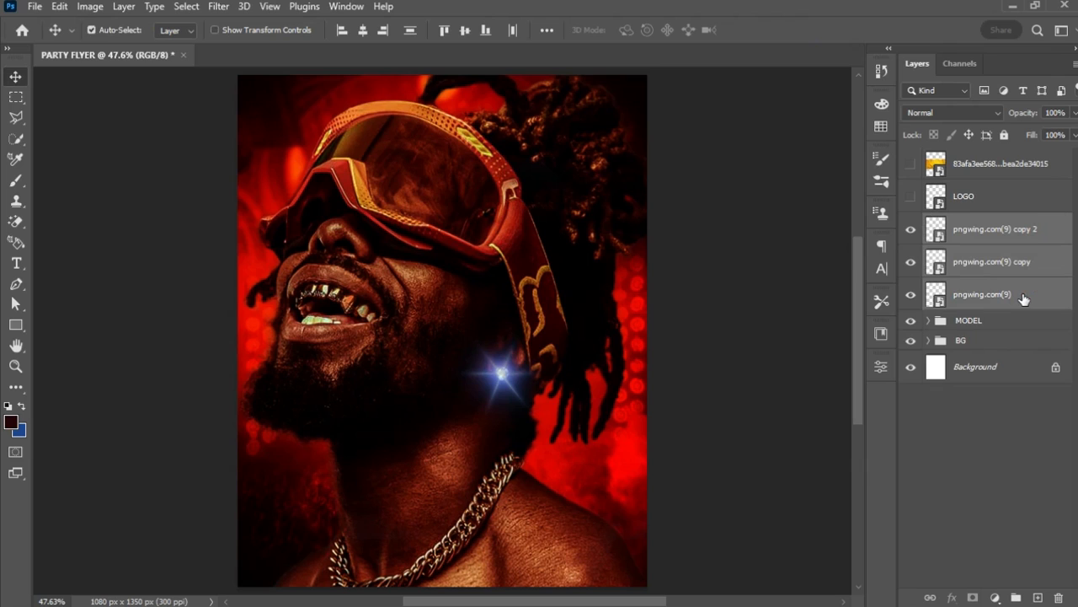
pyautogui.hotkey('ctrl', 'g')
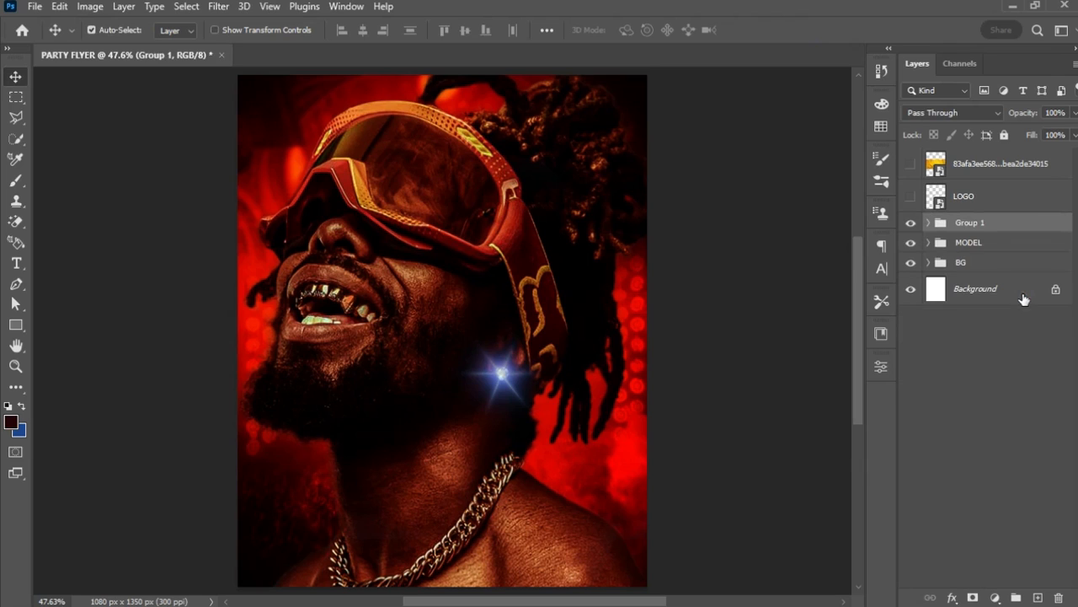
pyautogui.doubleClick(969, 222)
pyautogui.press('Return')
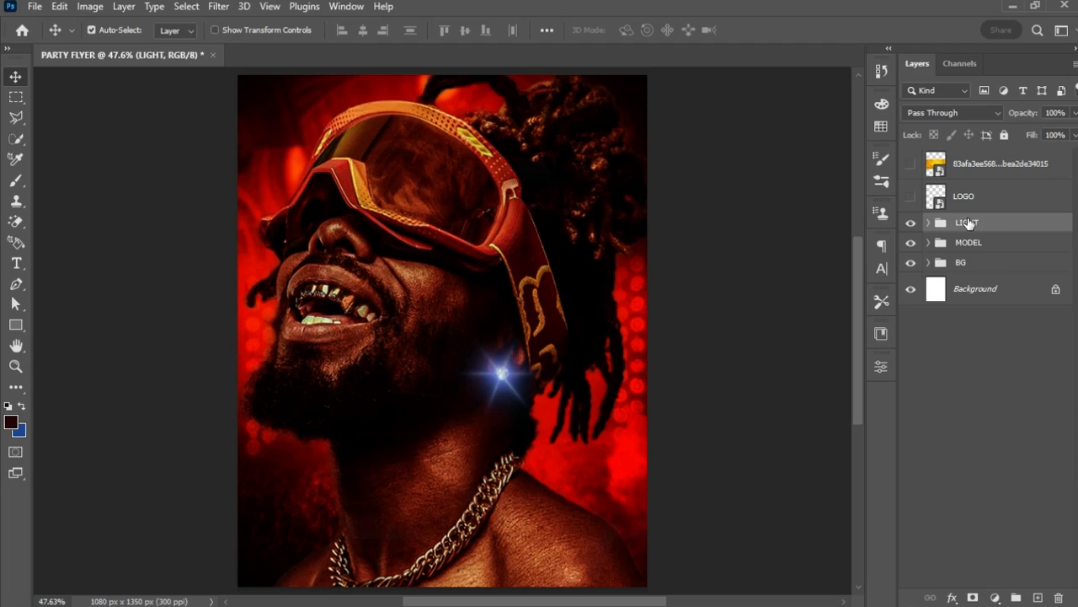
# - Scale the LIGHT group proportionally to about 80% and keep the star centred on the earring
pyautogui.hotkey('ctrl', 't')
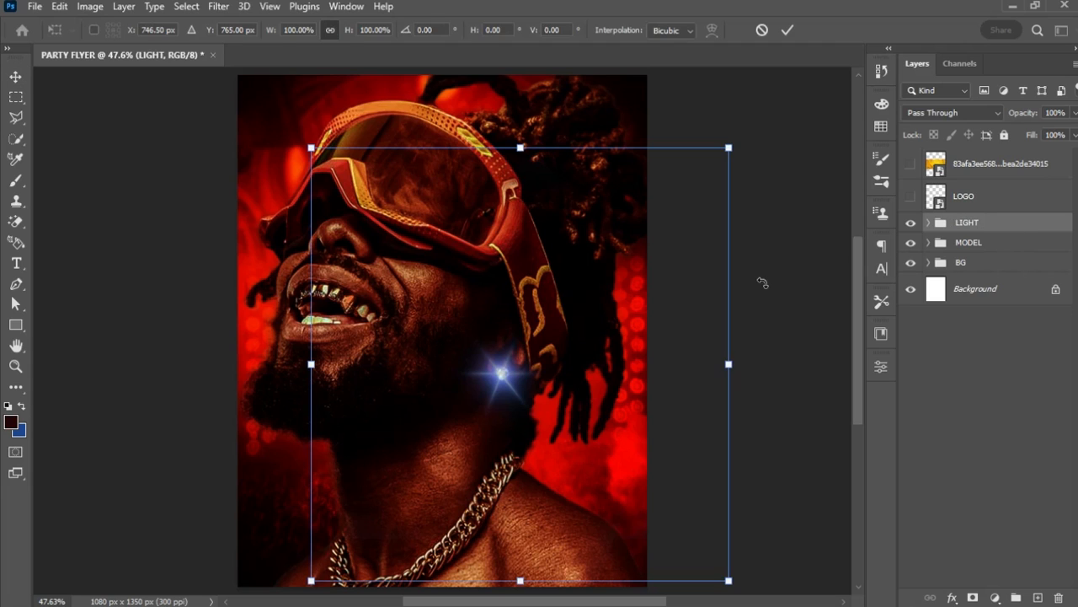
pyautogui.moveTo(729, 366); pyautogui.dragTo(688, 368)
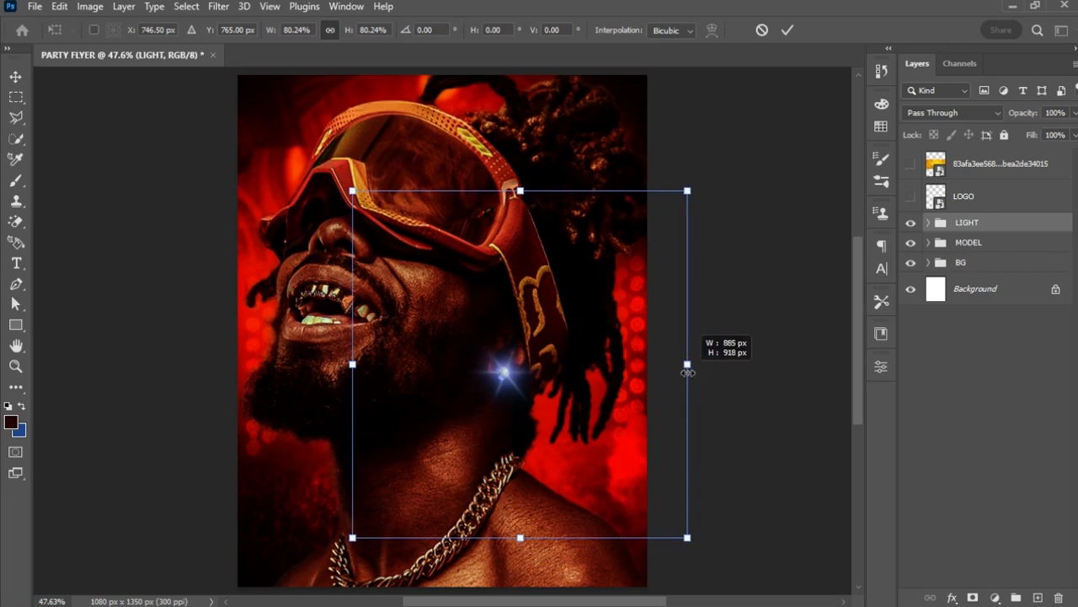
pyautogui.moveTo(555, 400); pyautogui.dragTo(554, 409)
pyautogui.press('Return')
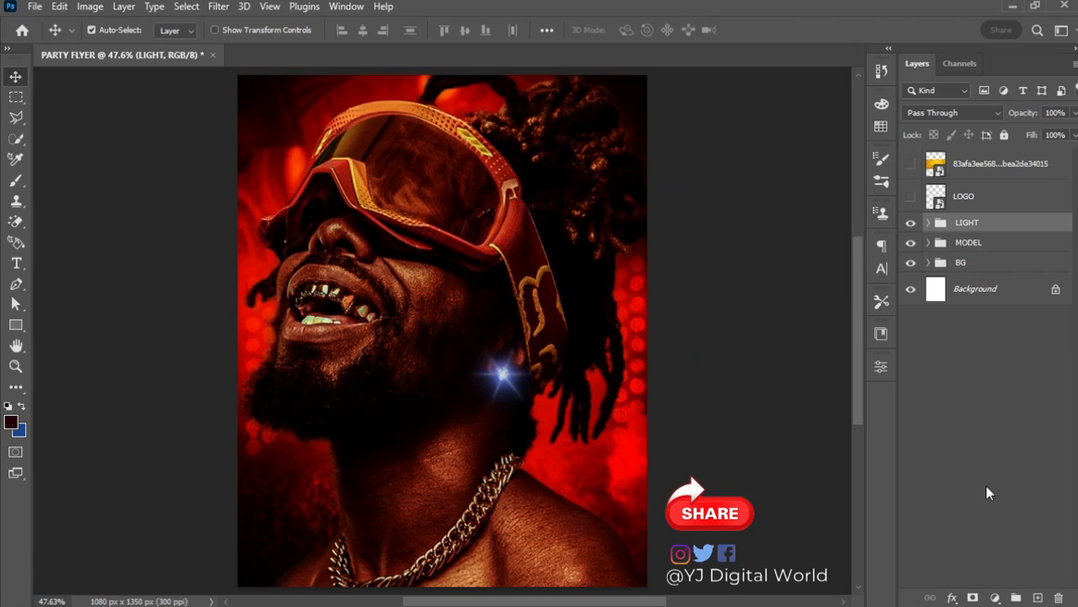
# - Add a Hue/Saturation adjustment clipped to the LIGHT group, with Colorize on and Saturation at 100
pyautogui.click(997, 597)
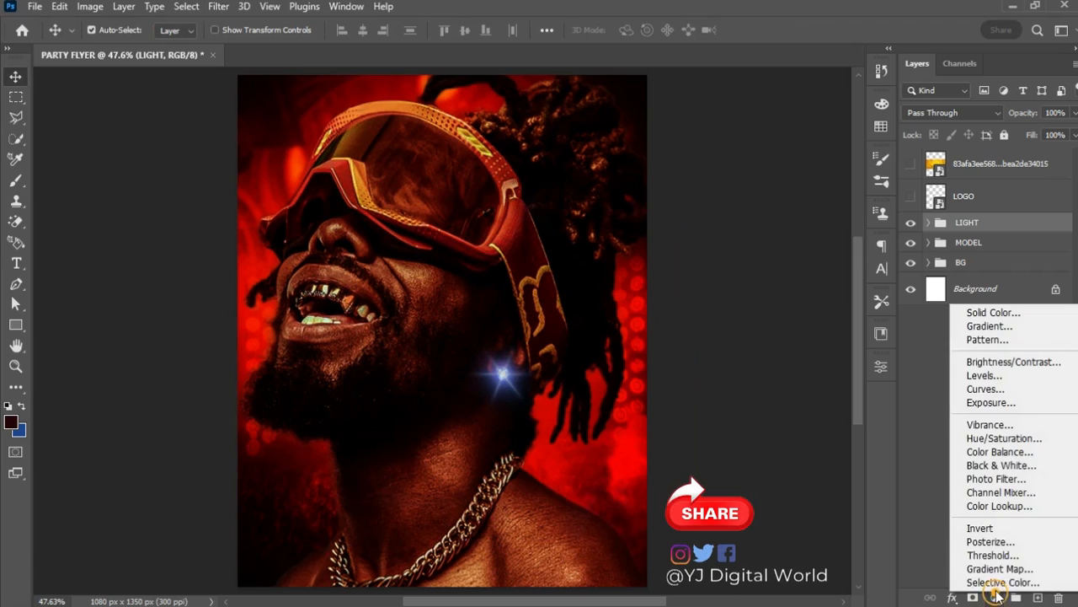
pyautogui.click(991, 439)
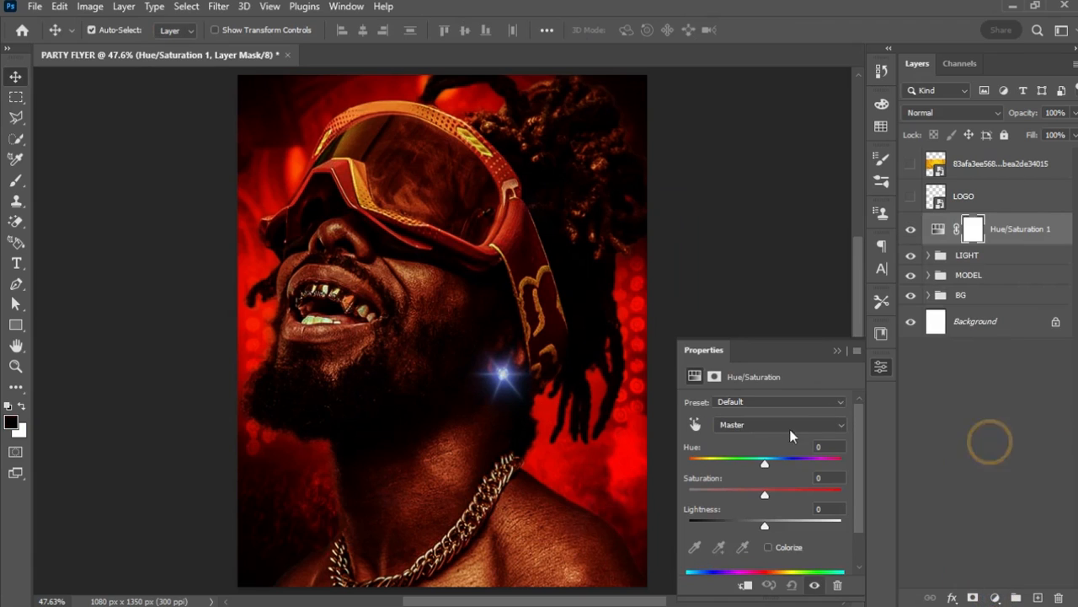
pyautogui.click(768, 547)
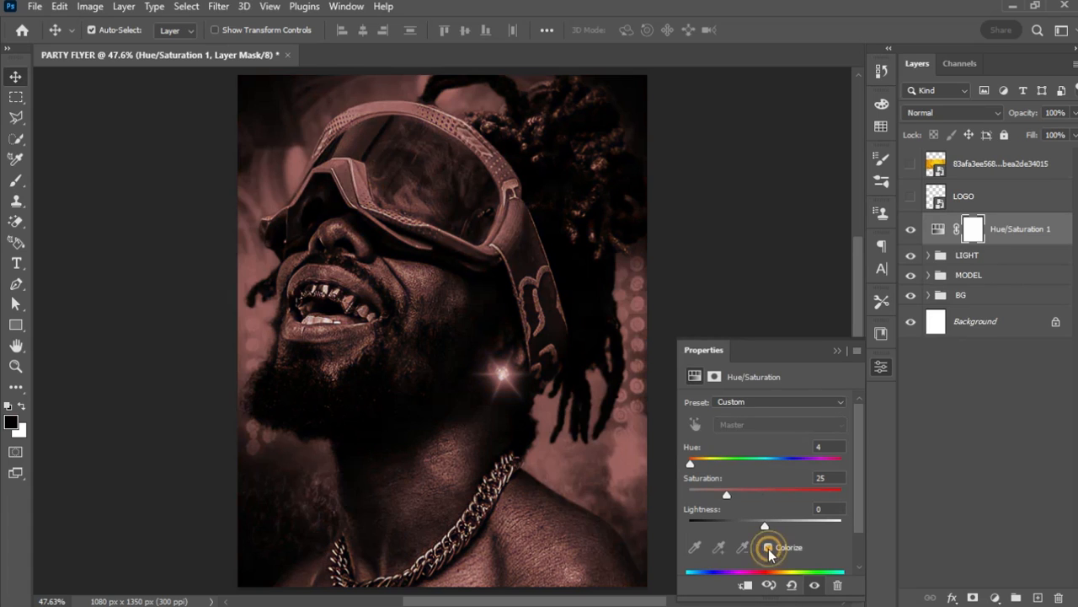
pyautogui.click(745, 586)
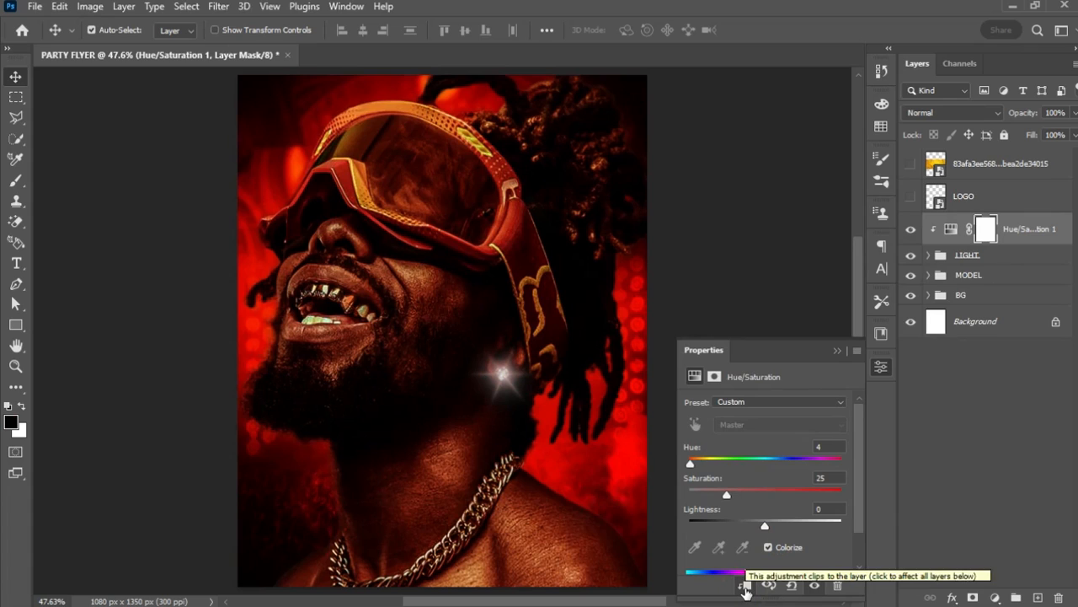
pyautogui.moveTo(730, 493); pyautogui.dragTo(859, 487)
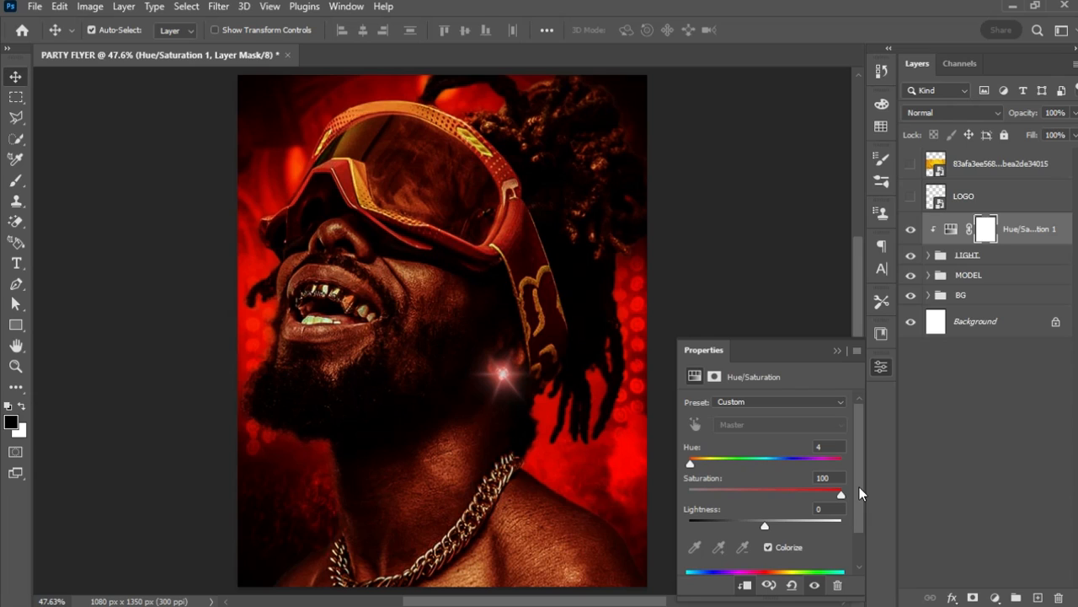
# - Make the LOGO layer visible and centre the logo horizontally on the canvas
pyautogui.click(839, 349)
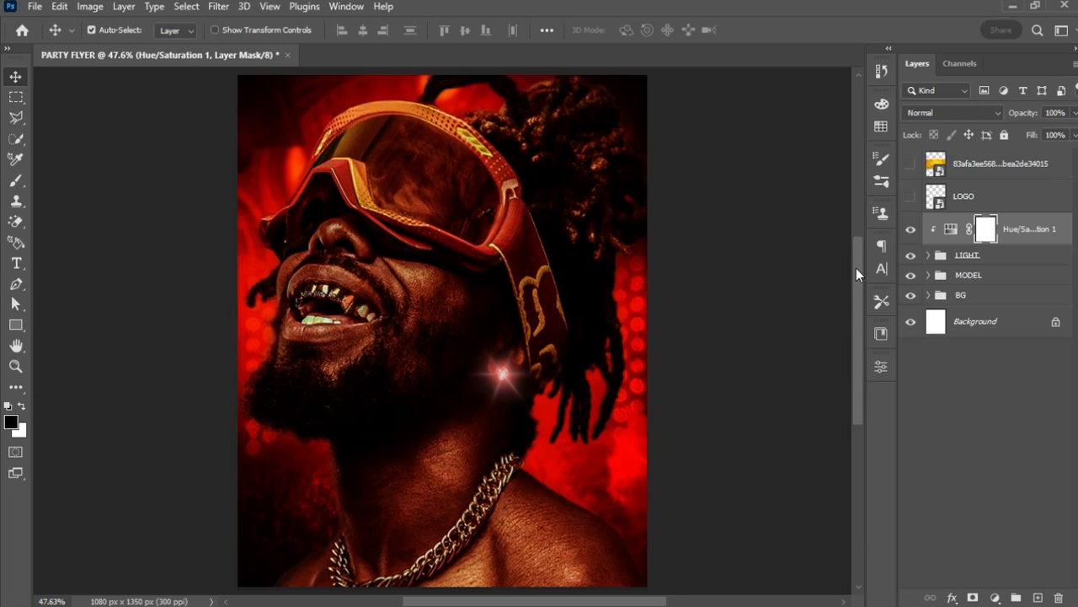
pyautogui.click(909, 196)
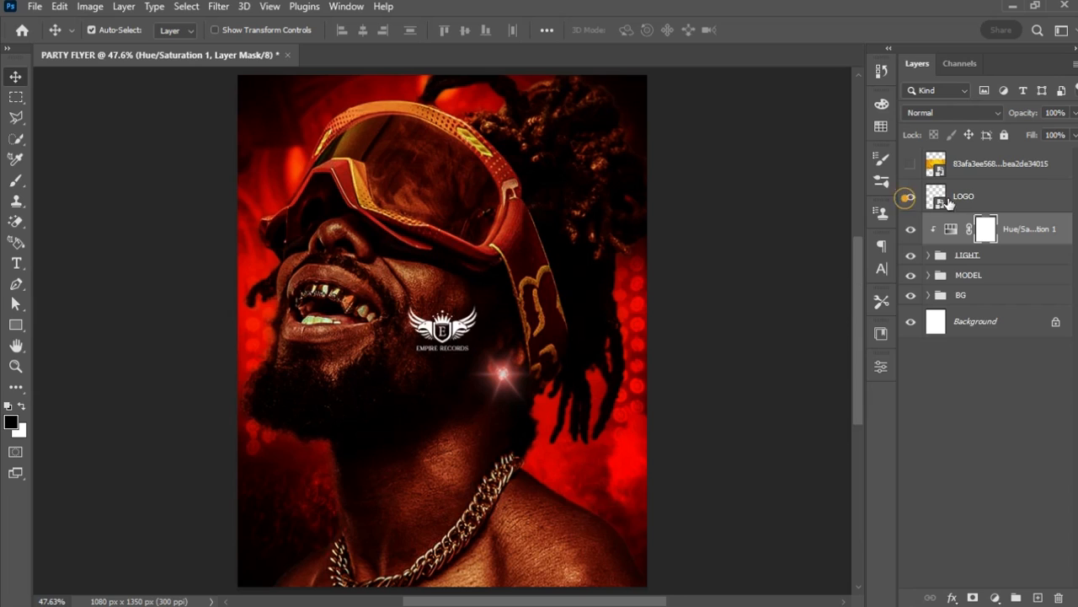
pyautogui.click(992, 200)
pyautogui.hotkey('ctrl', 'a')
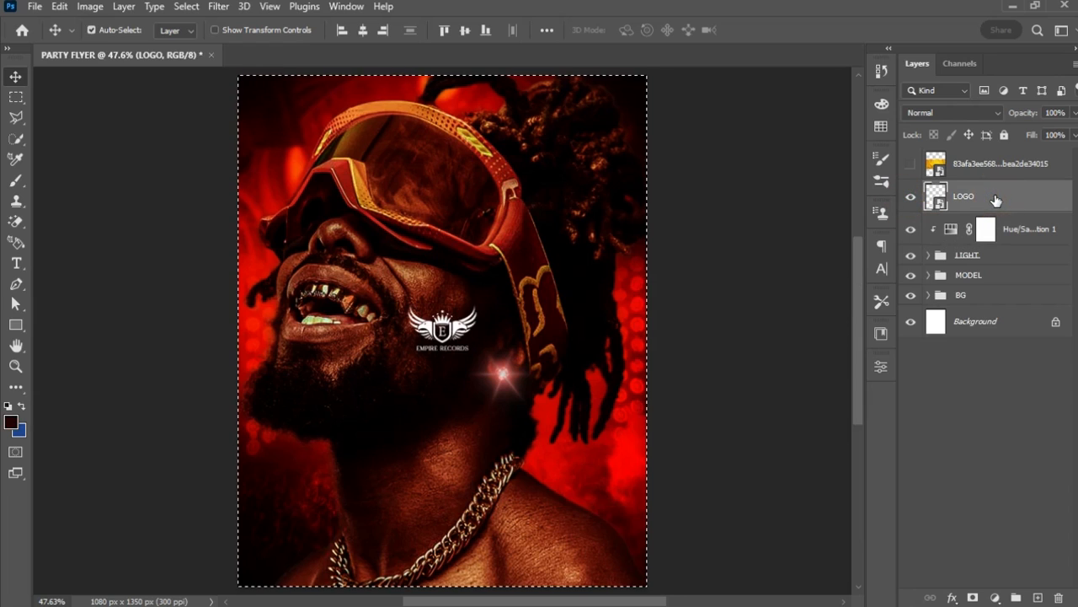
pyautogui.click(362, 34)
pyautogui.hotkey('ctrl', 'd')
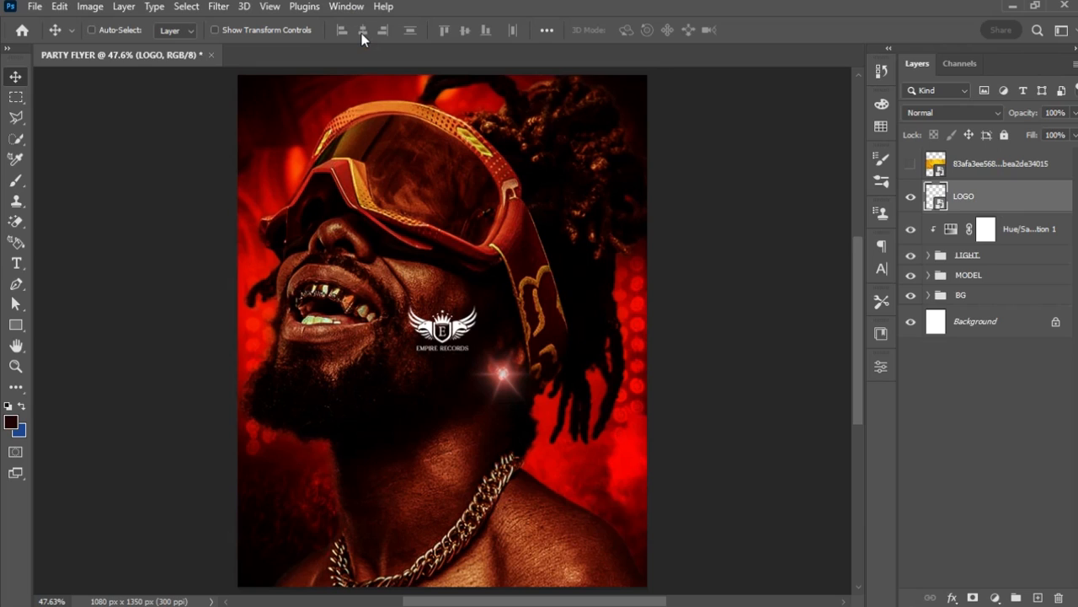
# - Move the logo straight up over the goggles to Y 192 px and scale it proportionally to about 110%
pyautogui.hotkey('ctrl', 't')
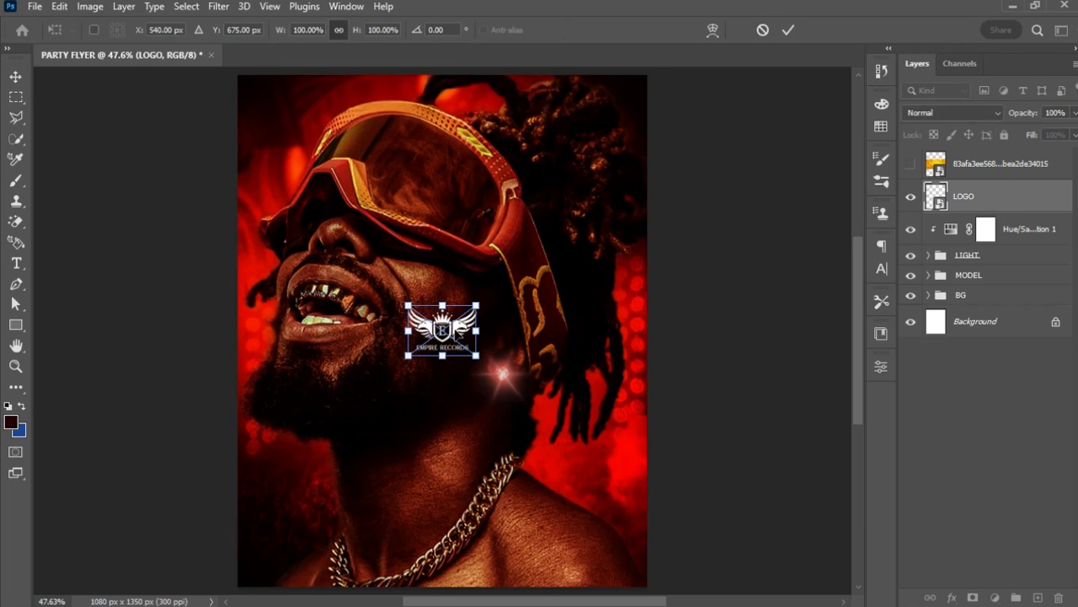
pyautogui.moveTo(464, 332); pyautogui.dragTo(486, 179)
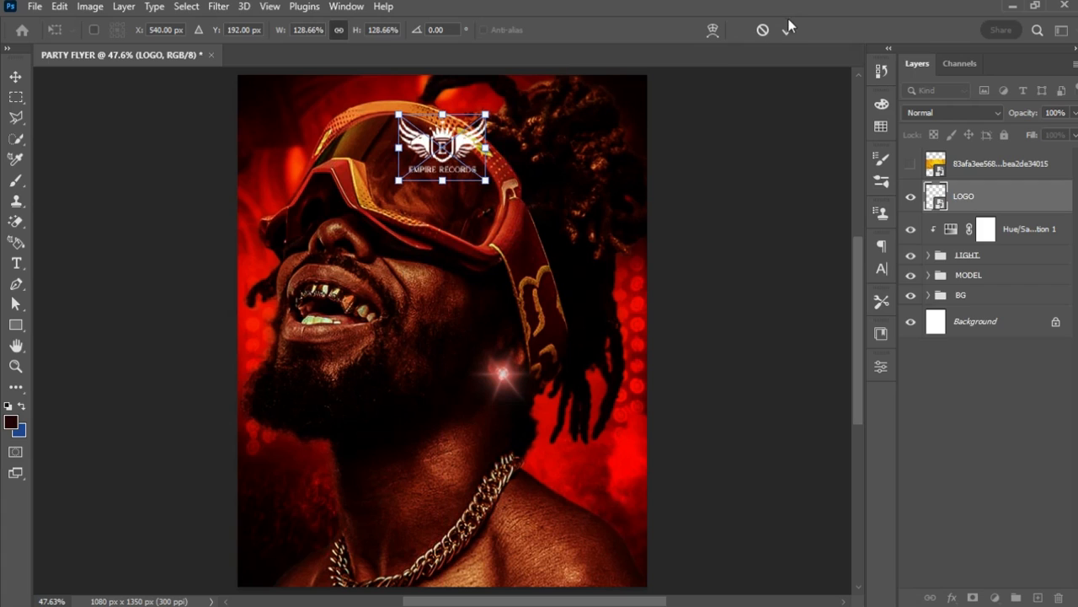
pyautogui.click(789, 31)
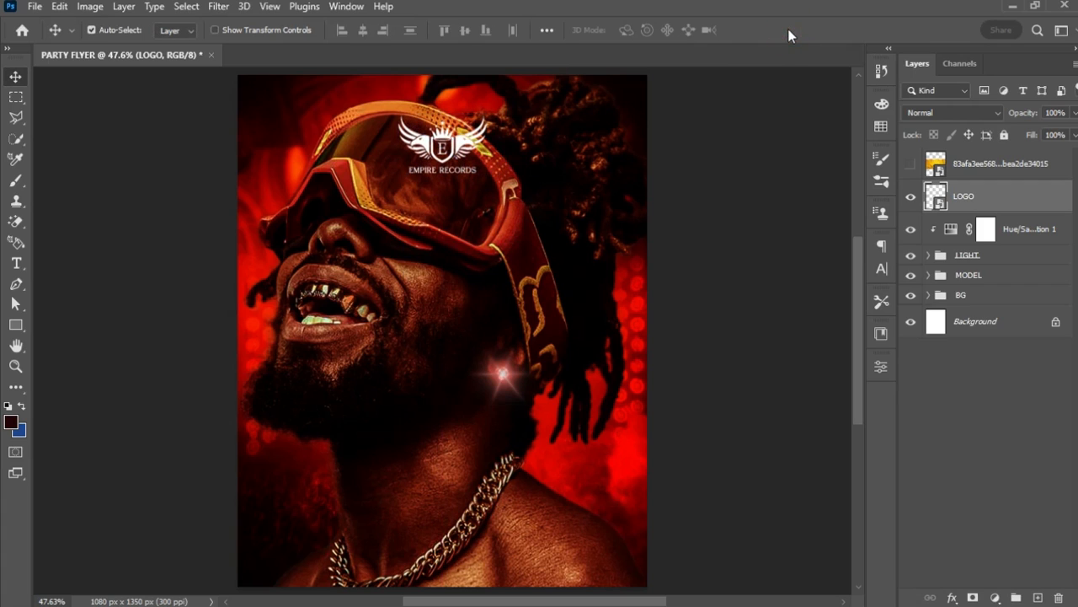
pyautogui.hotkey('ctrl', 't')
pyautogui.moveTo(485, 177); pyautogui.dragTo(477, 174)
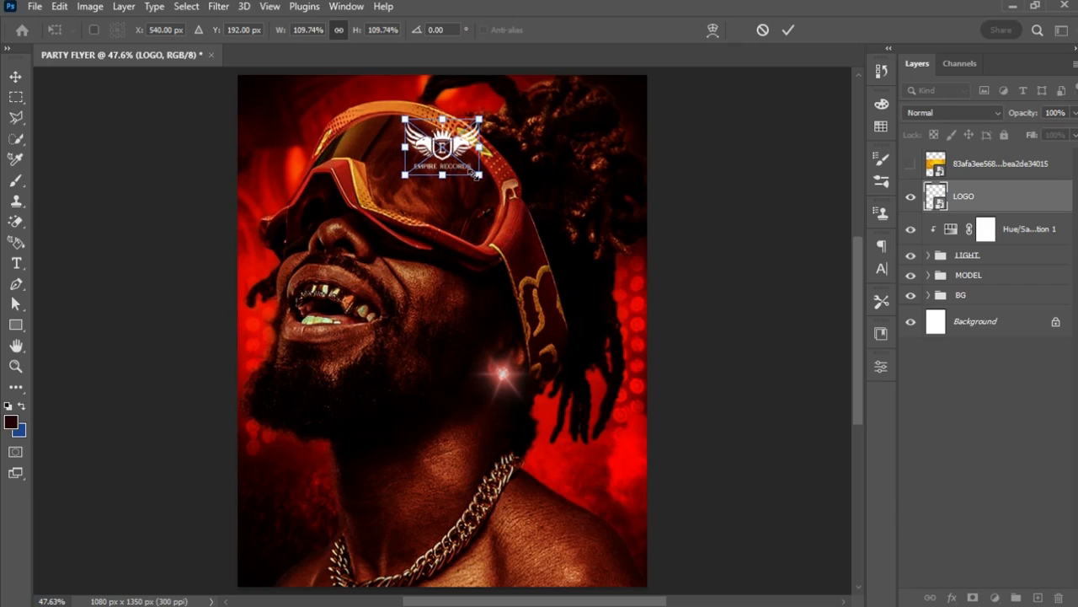
pyautogui.press('Return')
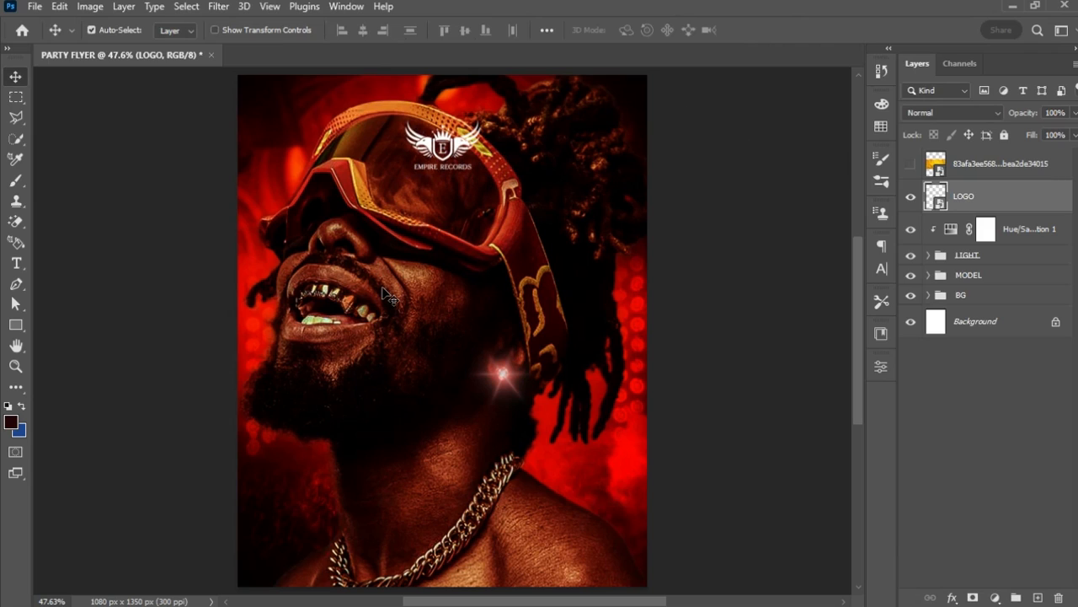
pyautogui.press('t')
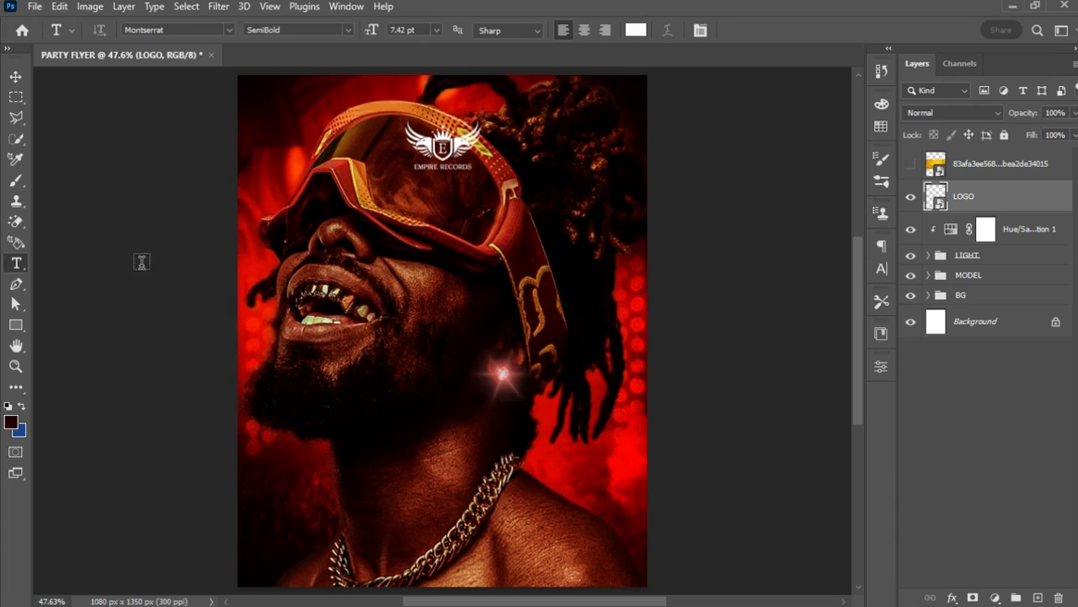
pyautogui.click(15, 76)
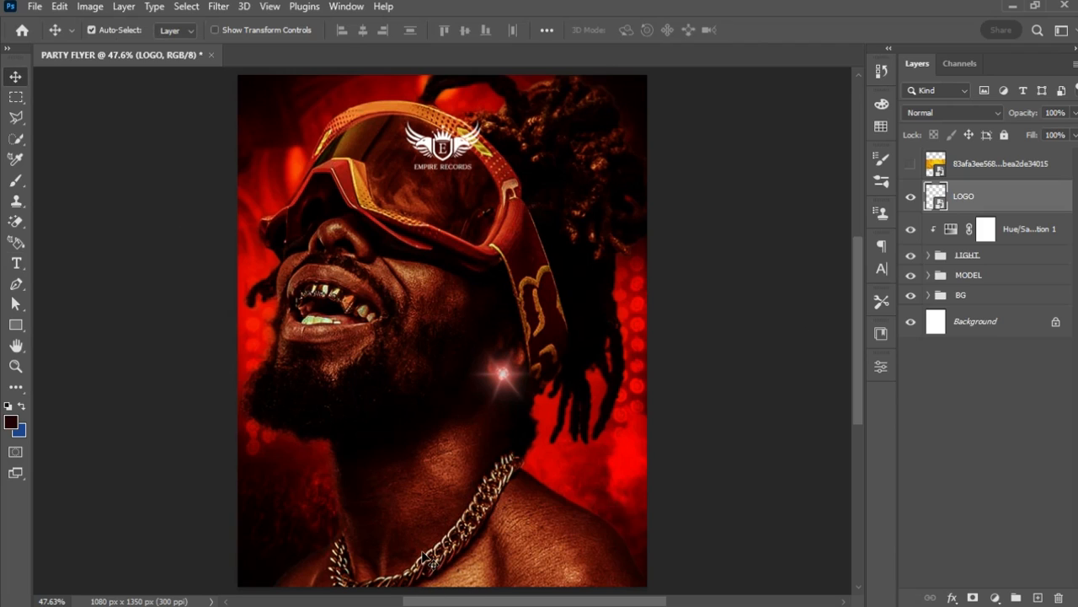
# - Create a new empty layer inside the MODEL group, above the gradient map clipped to the portrait
pyautogui.click(929, 276)
pyautogui.click(961, 303)
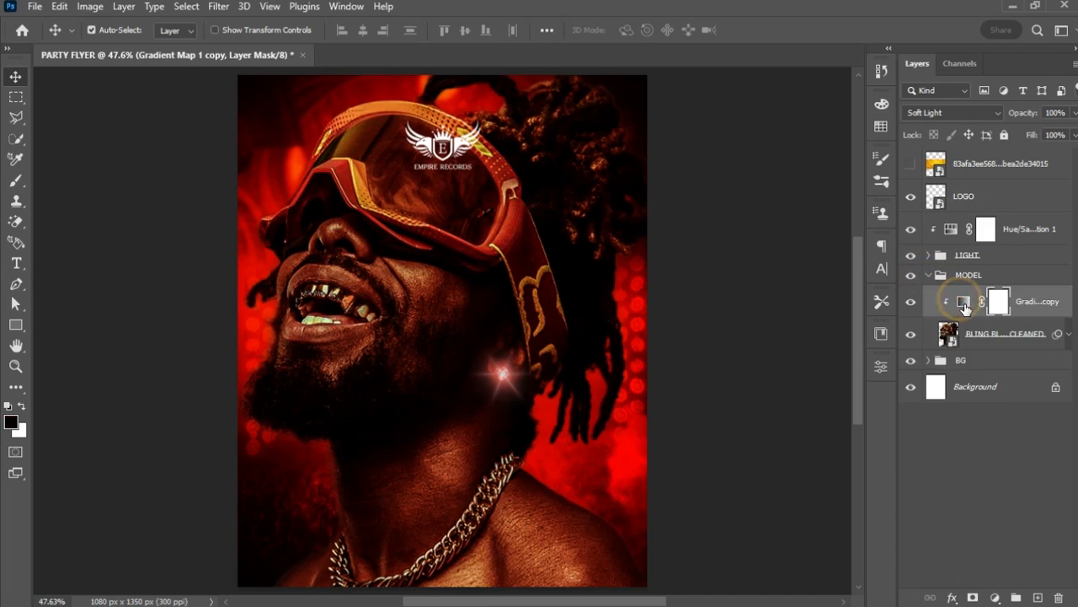
pyautogui.click(961, 301)
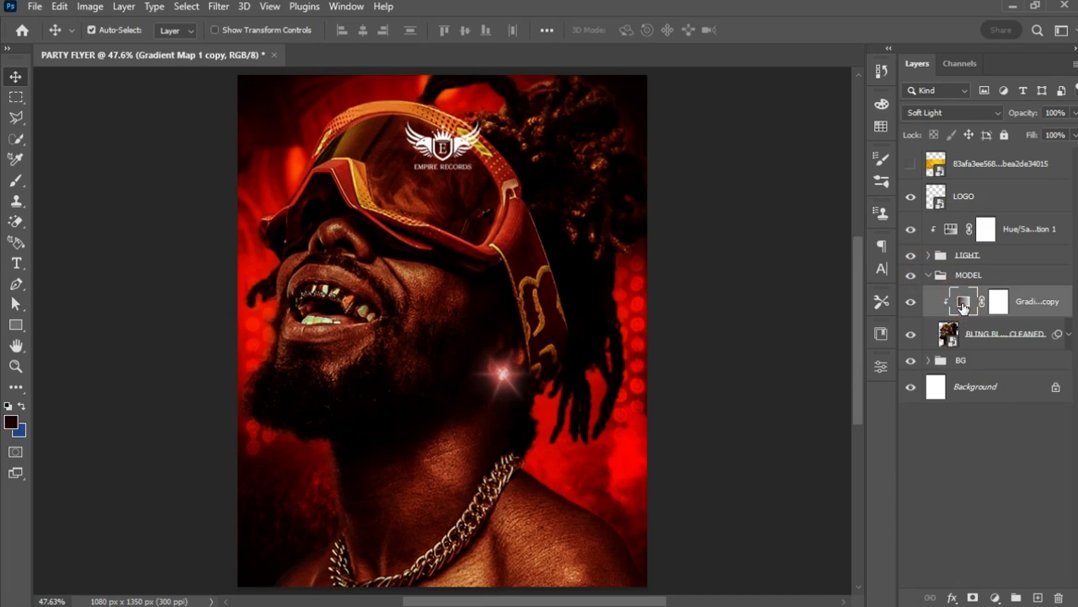
pyautogui.click(1039, 598)
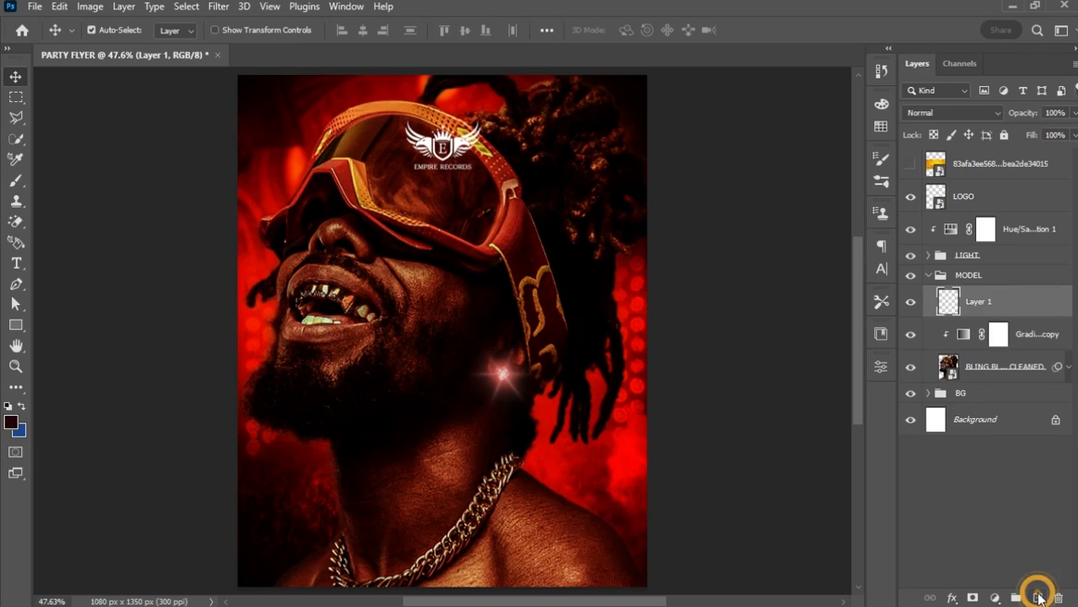
# - Choose the Gradient tool and use the dark red 220301 as the foreground colour
pyautogui.click(18, 393)
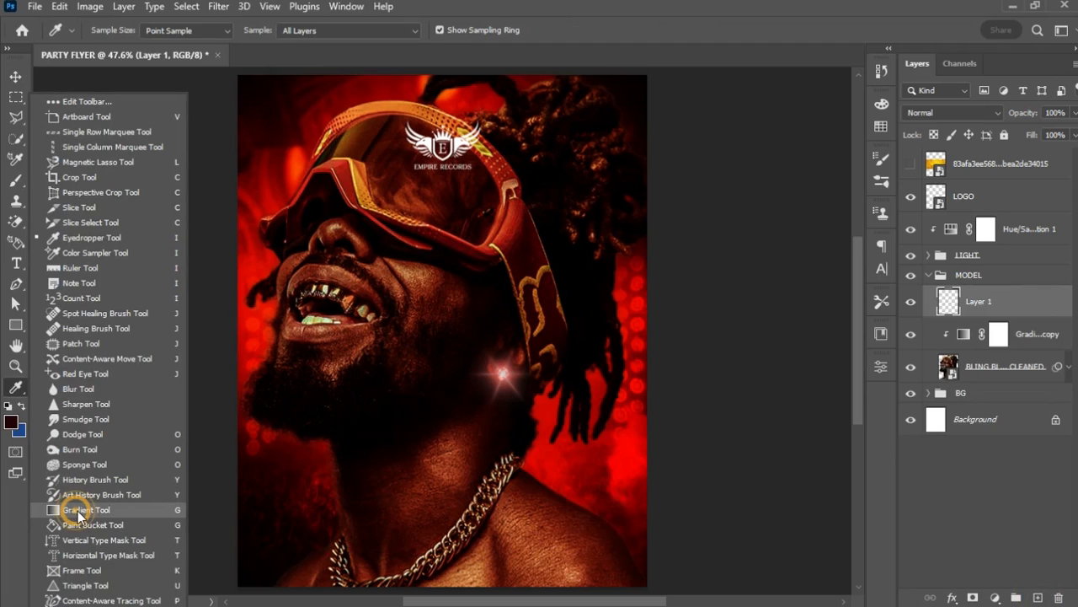
pyautogui.click(135, 509)
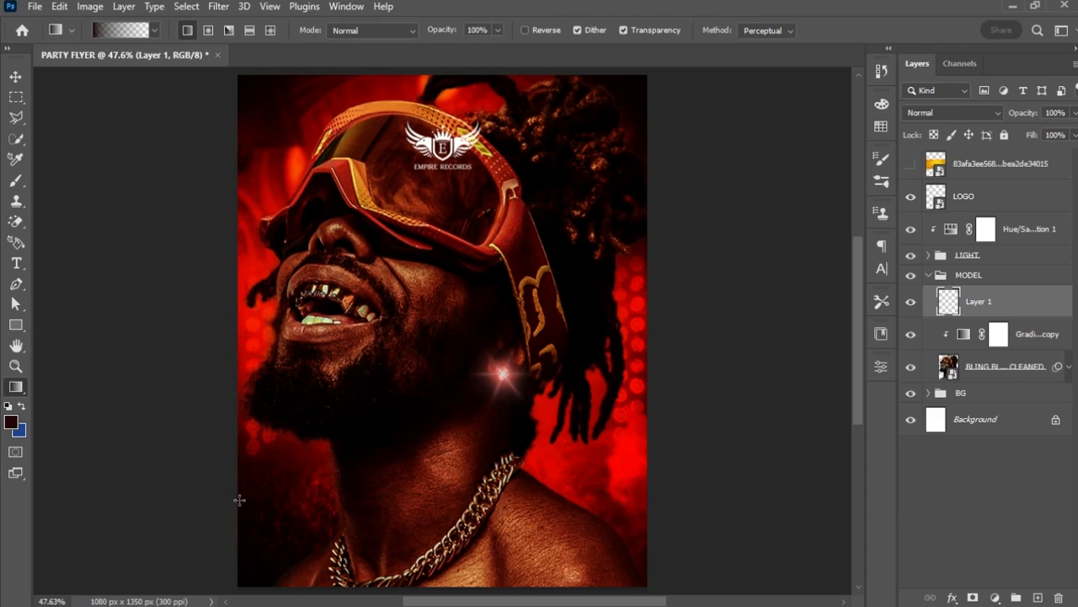
pyautogui.click(11, 423)
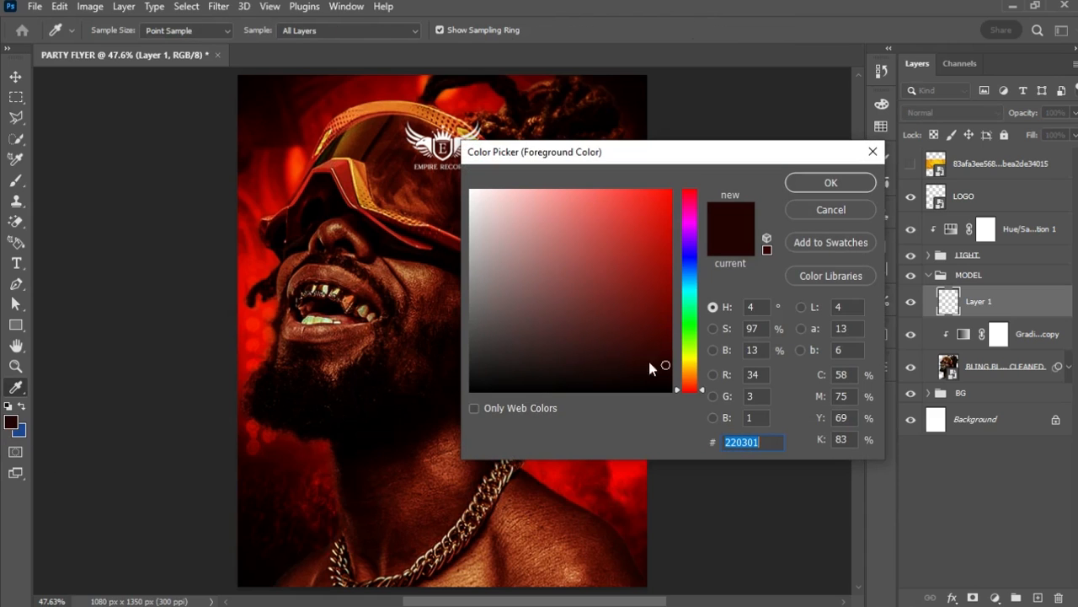
pyautogui.click(767, 441)
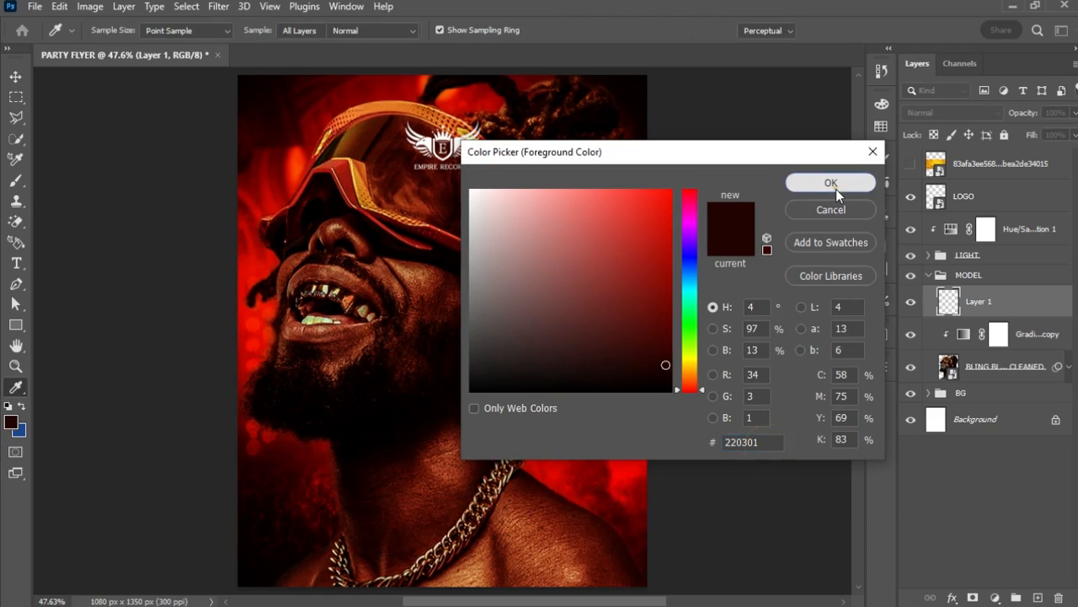
pyautogui.click(832, 183)
# - Define the gradient with 220301 as the start colour, fading from 100% opacity to 0% opacity
pyautogui.click(135, 30)
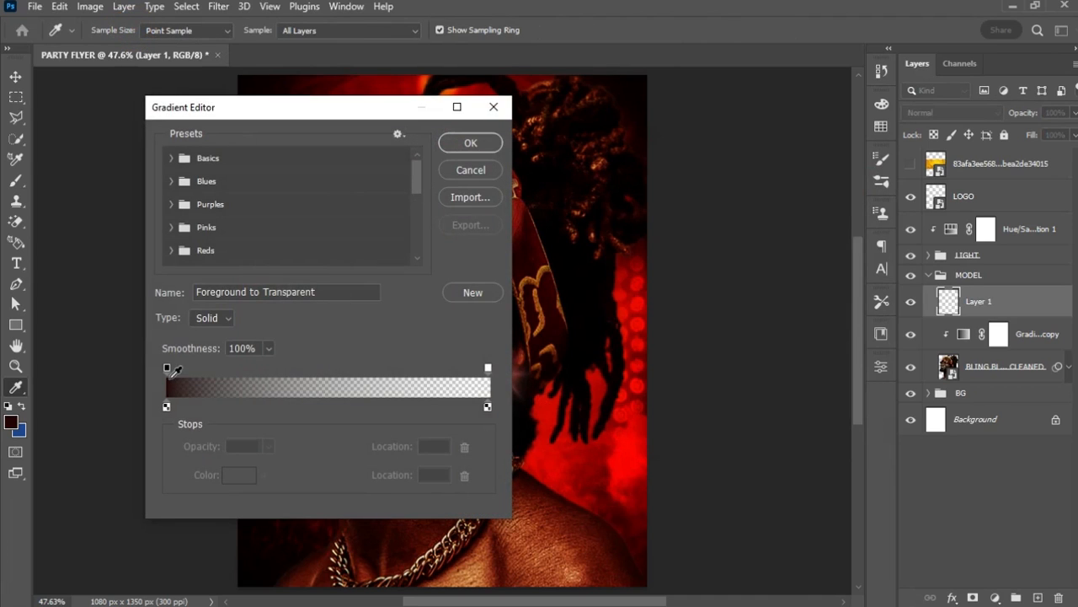
pyautogui.click(166, 406)
pyautogui.click(240, 474)
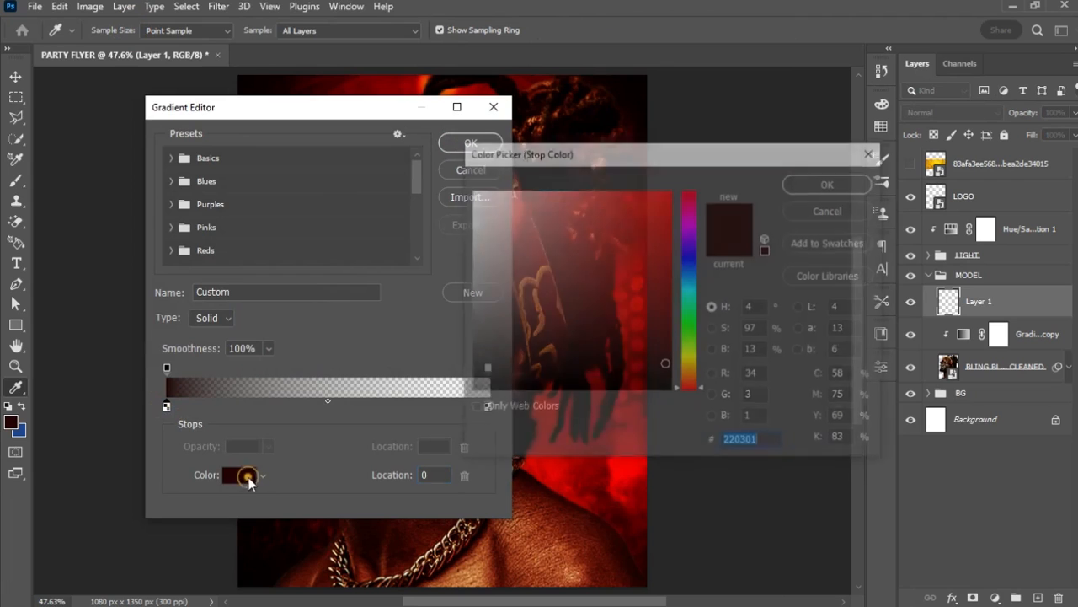
pyautogui.click(844, 183)
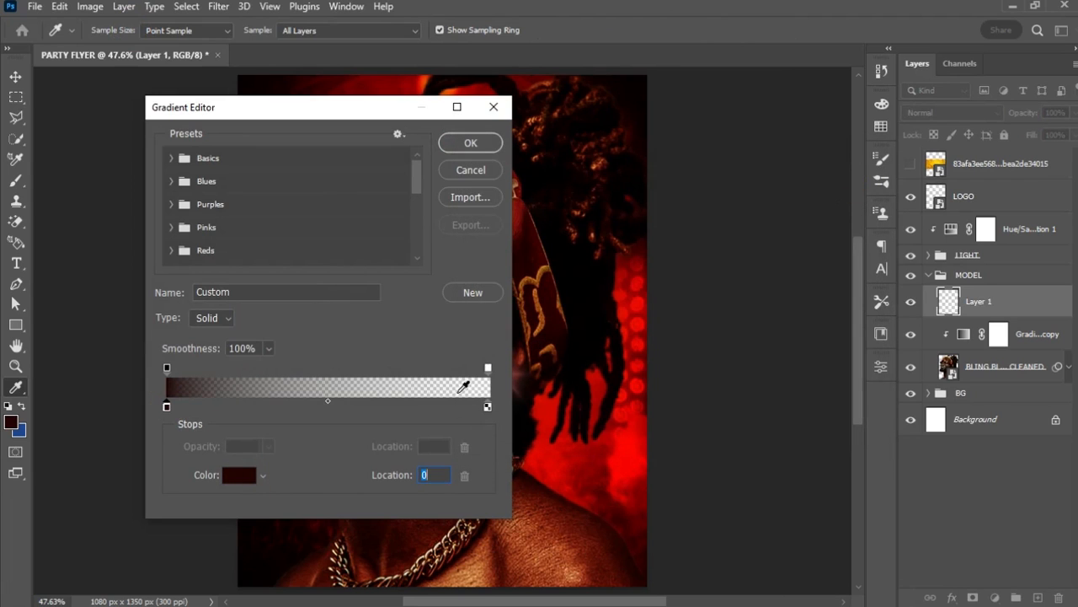
pyautogui.click(166, 369)
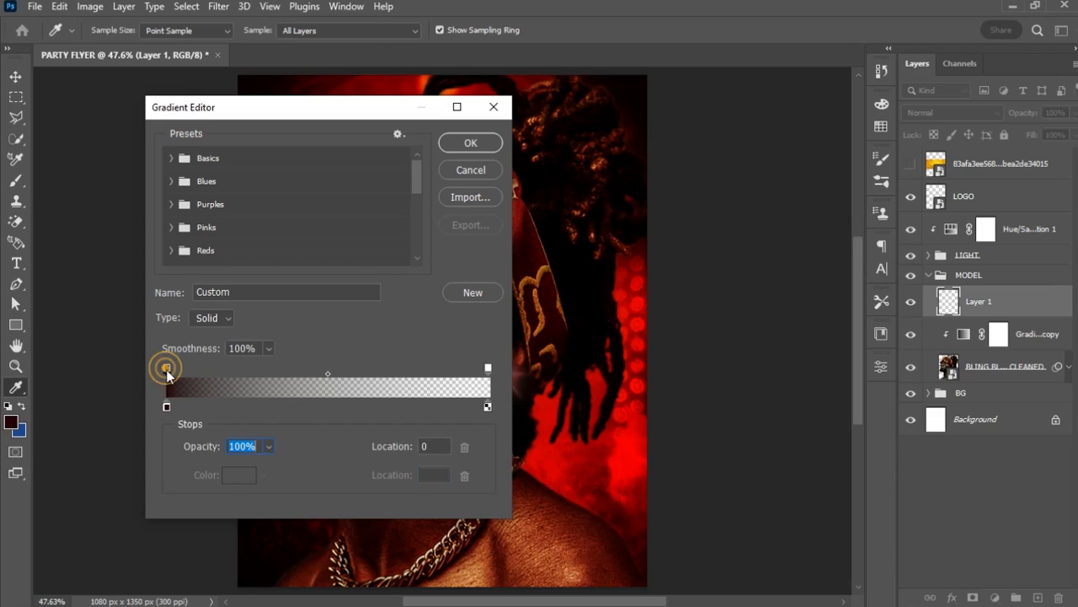
pyautogui.click(488, 407)
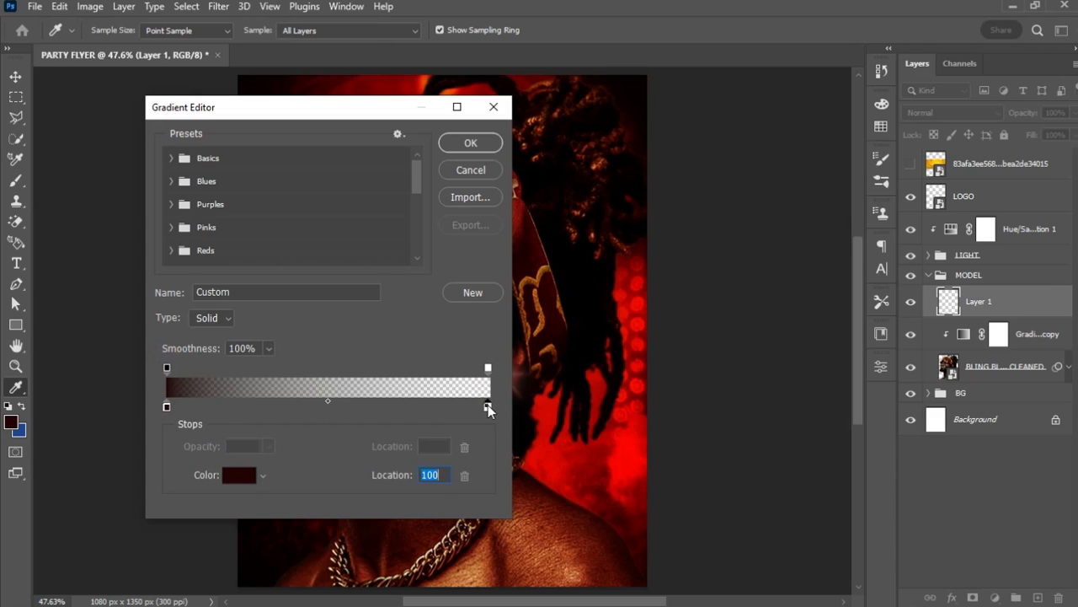
pyautogui.click(241, 476)
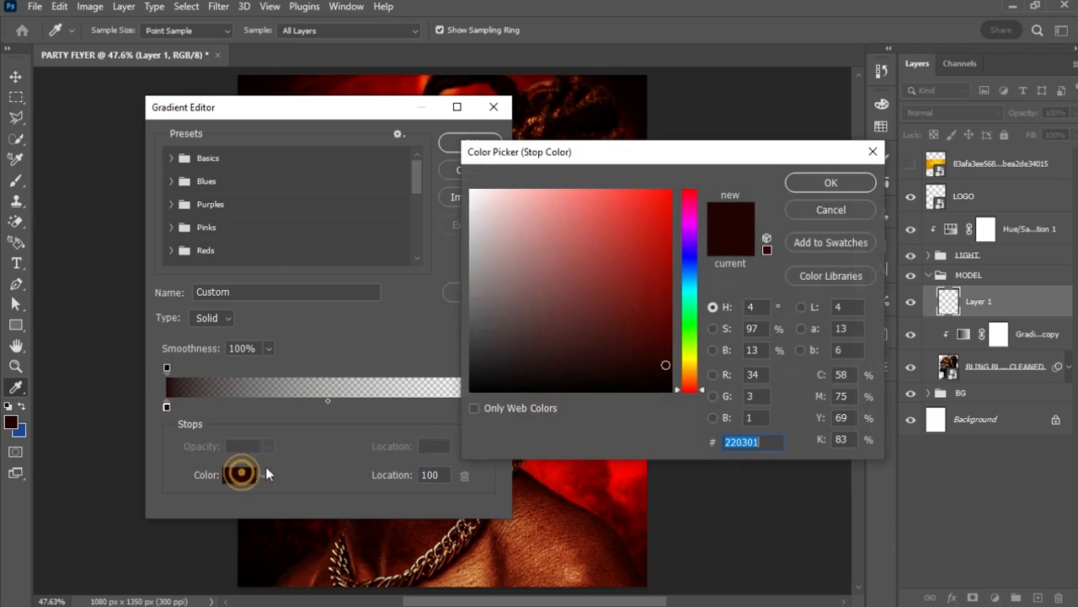
pyautogui.click(831, 210)
pyautogui.click(488, 368)
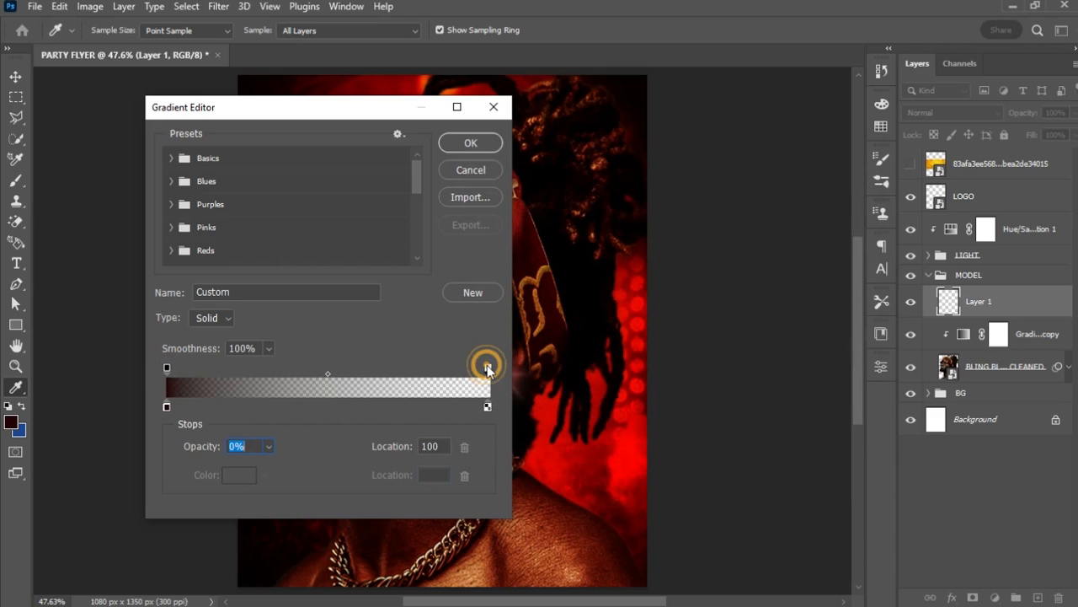
pyautogui.click(472, 144)
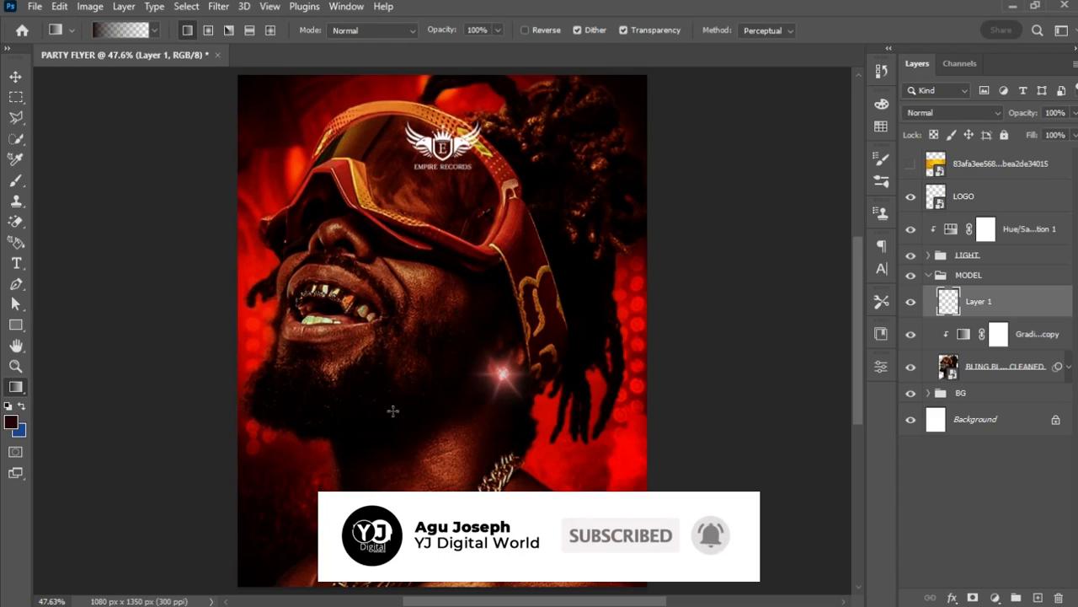
# - Draw the dark red gradient upward from near the flyer's bottom edge to the neck and stretch its height to about 111%
pyautogui.moveTo(427, 550); pyautogui.dragTo(430, 459)
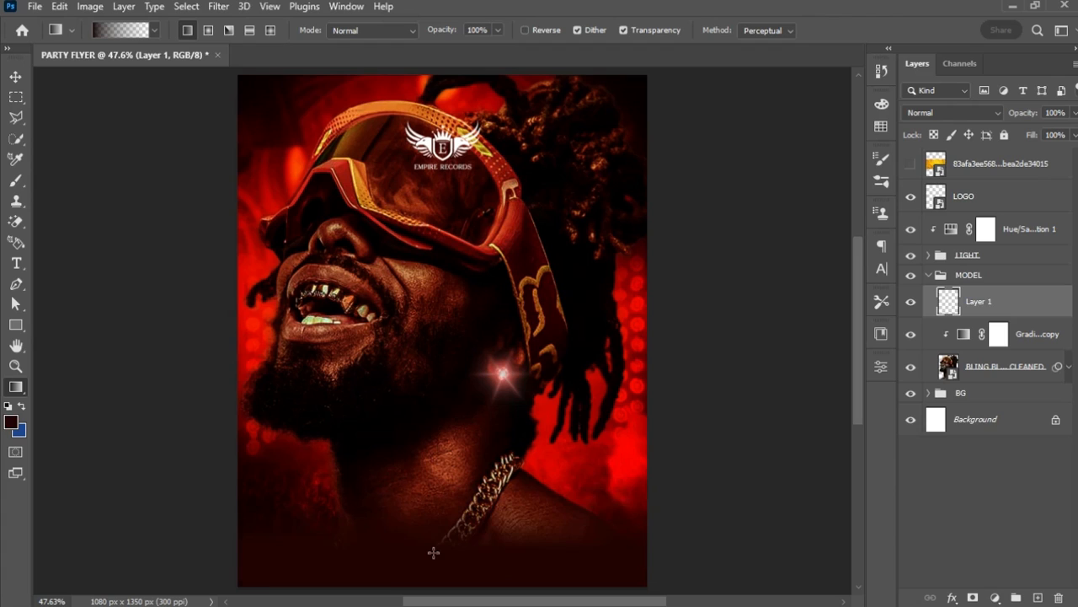
pyautogui.hotkey('ctrl', 'z')
pyautogui.moveTo(419, 570); pyautogui.dragTo(428, 429)
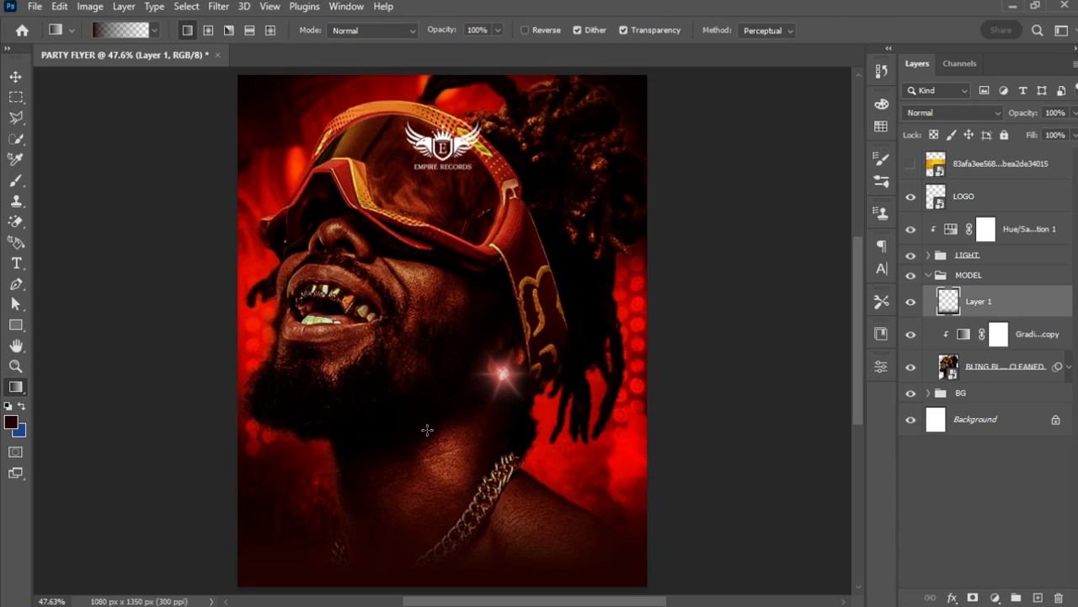
pyautogui.hotkey('ctrl', 't')
pyautogui.moveTo(442, 435); pyautogui.dragTo(443, 420)
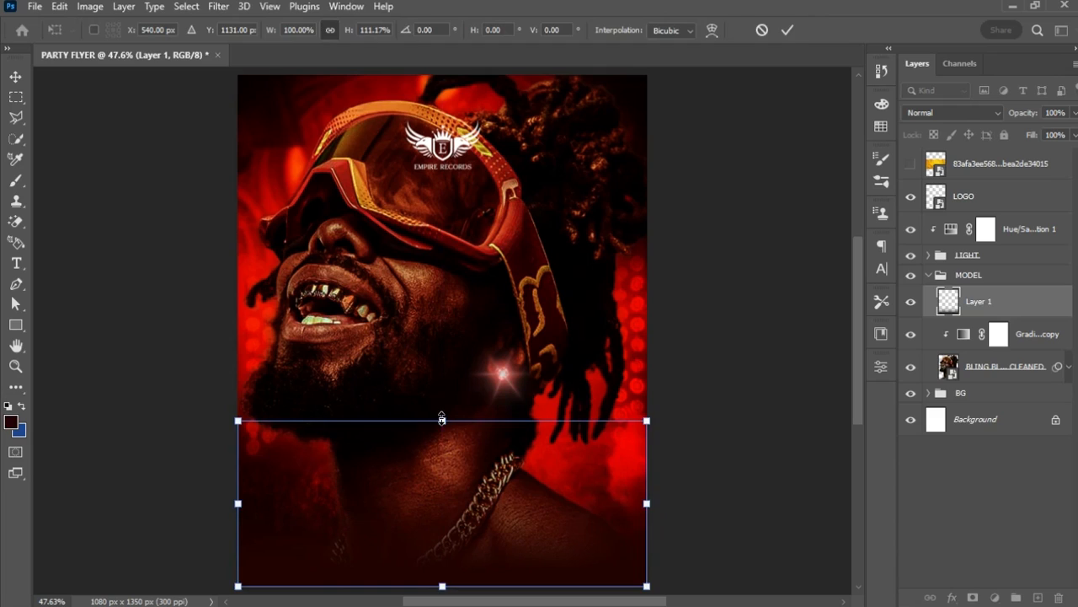
pyautogui.press('Return')
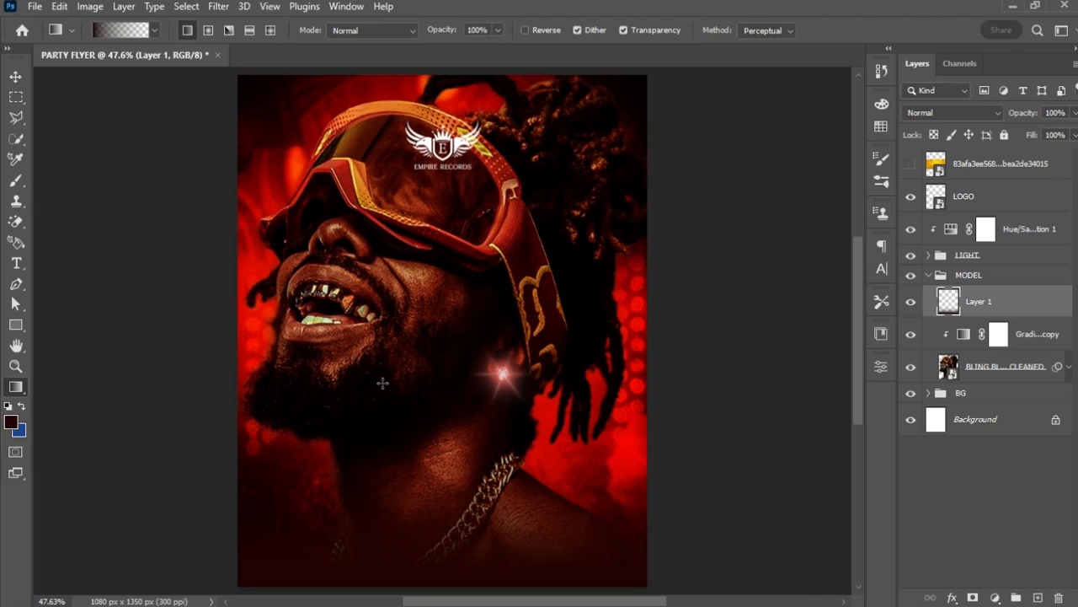
# - Add the event details as a Montserrat text block above the LOGO layer, with PRADOX and XPERIENCE on separate text layers
pyautogui.click(929, 275)
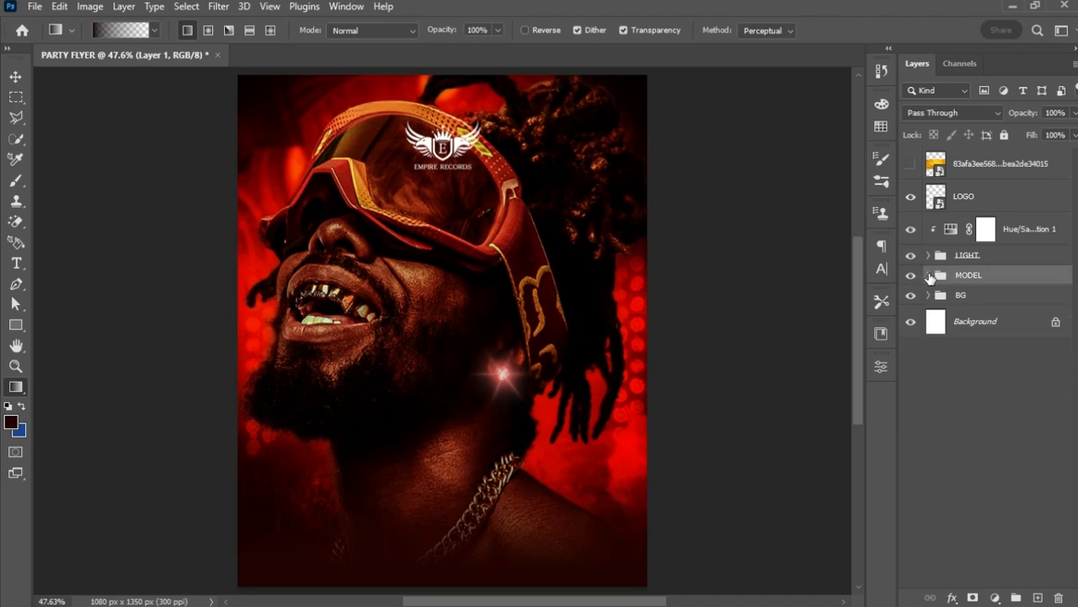
pyautogui.click(980, 196)
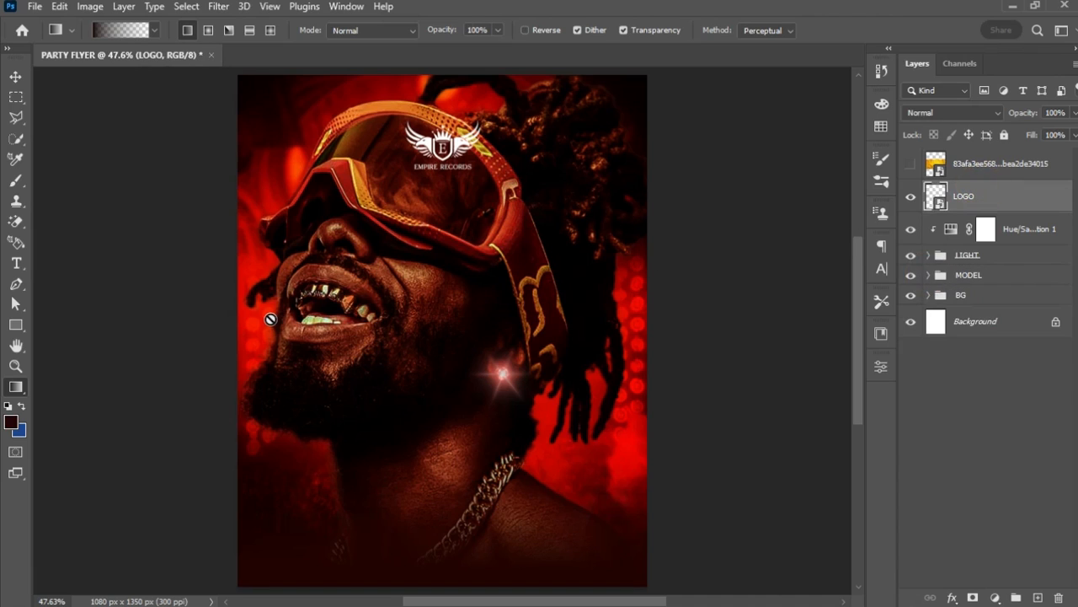
pyautogui.press('t')
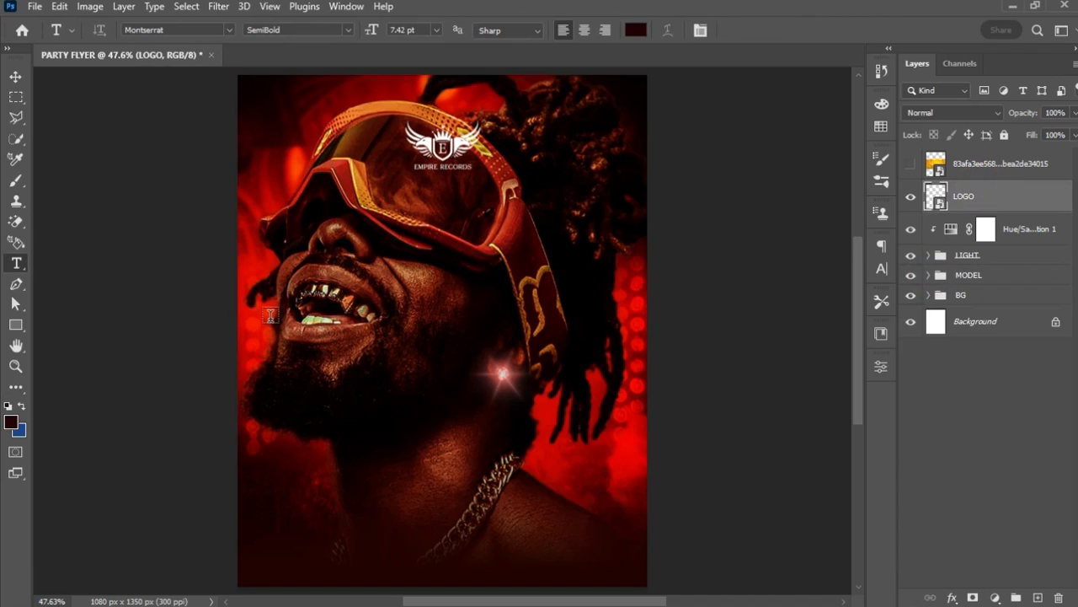
pyautogui.click(307, 248)
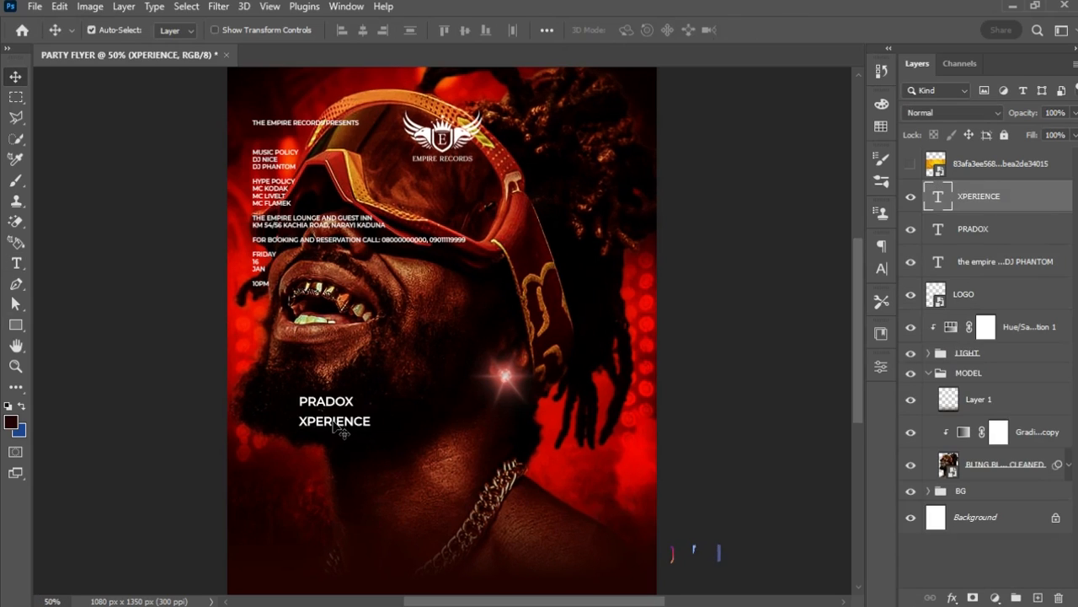
# - Centre the PRADOX and XPERIENCE text layers together horizontally on the canvas
pyautogui.click(1019, 226)
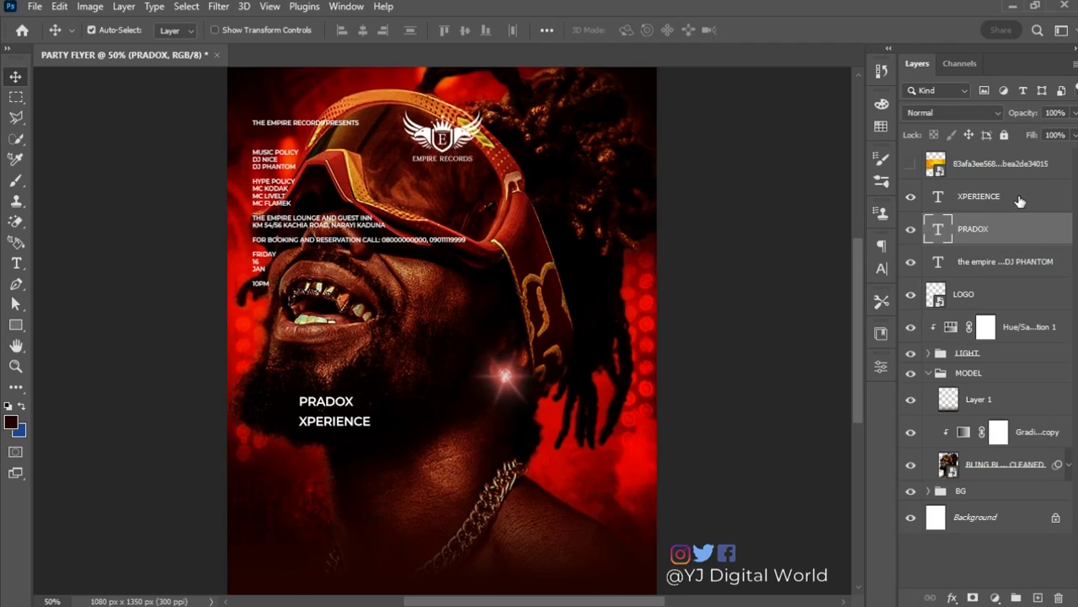
pyautogui.click(1018, 224)
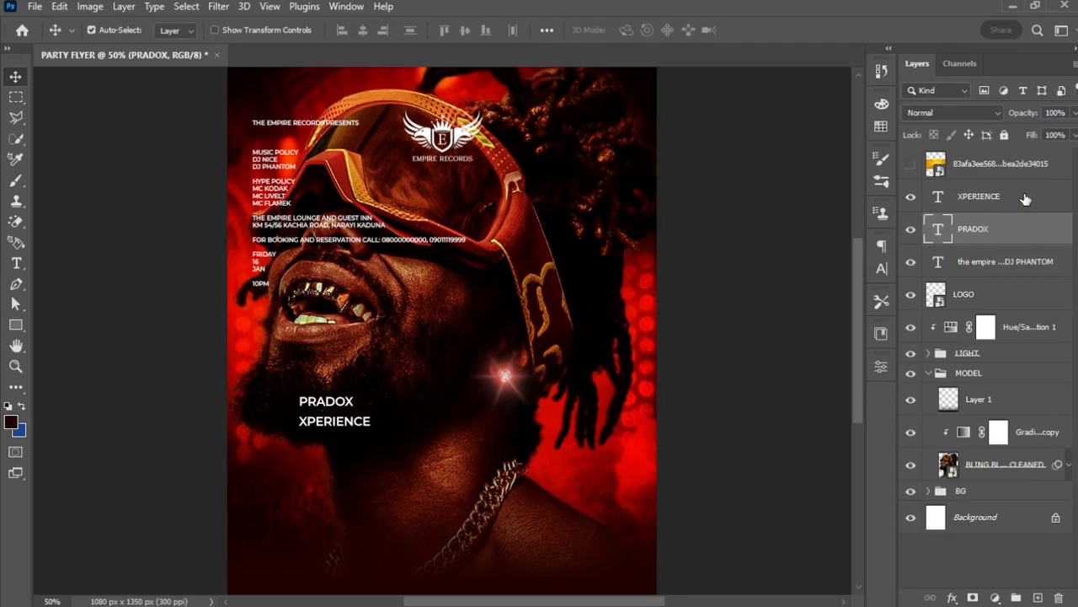
pyautogui.keyDown('shift'); pyautogui.click(1019, 198); pyautogui.keyUp('shift')
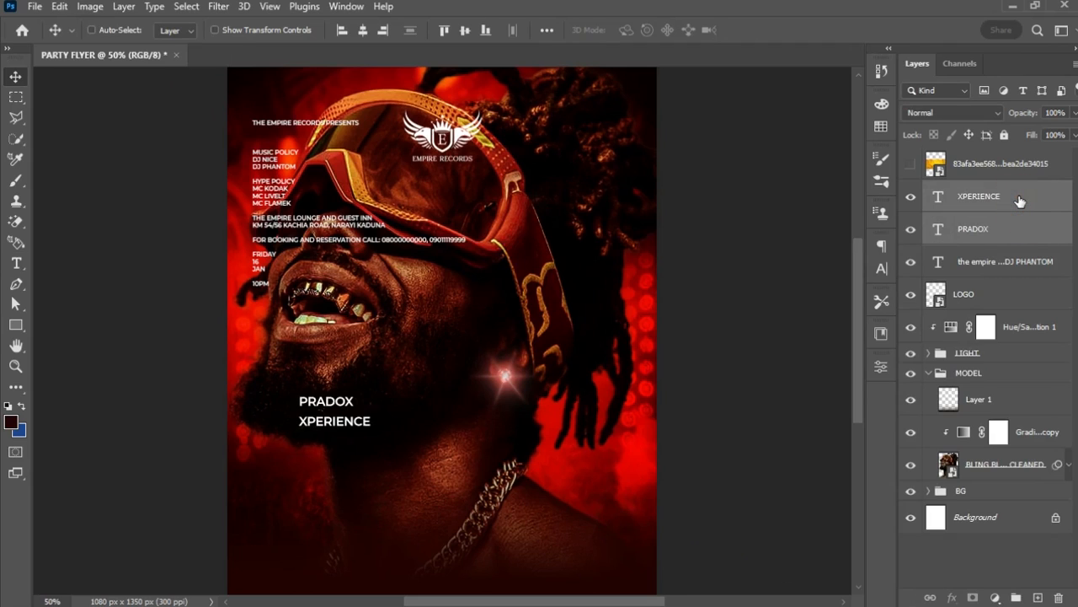
pyautogui.hotkey('ctrl', 'a')
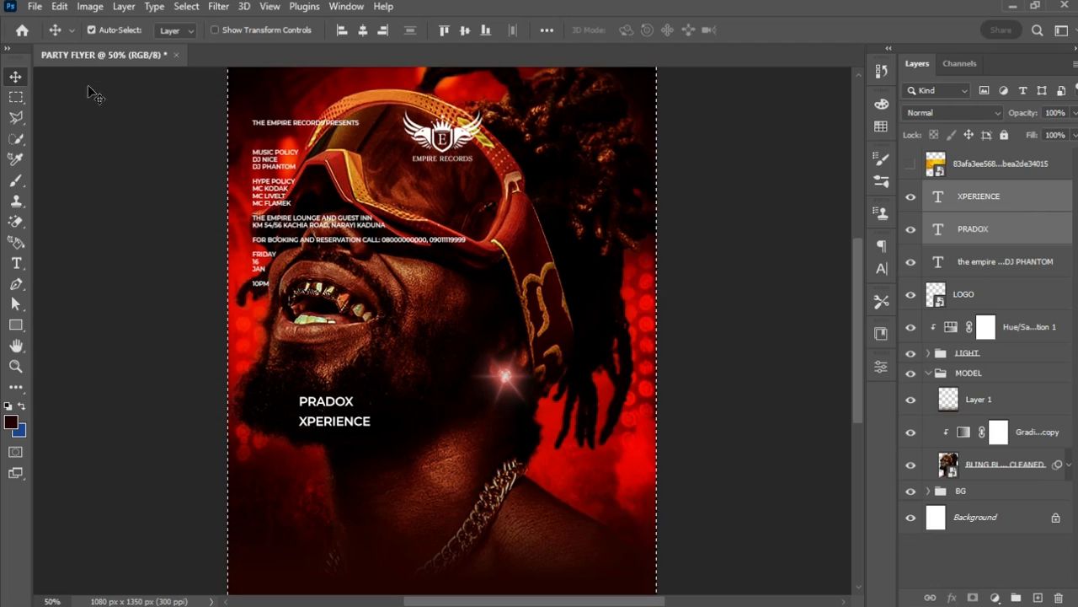
pyautogui.click(363, 30)
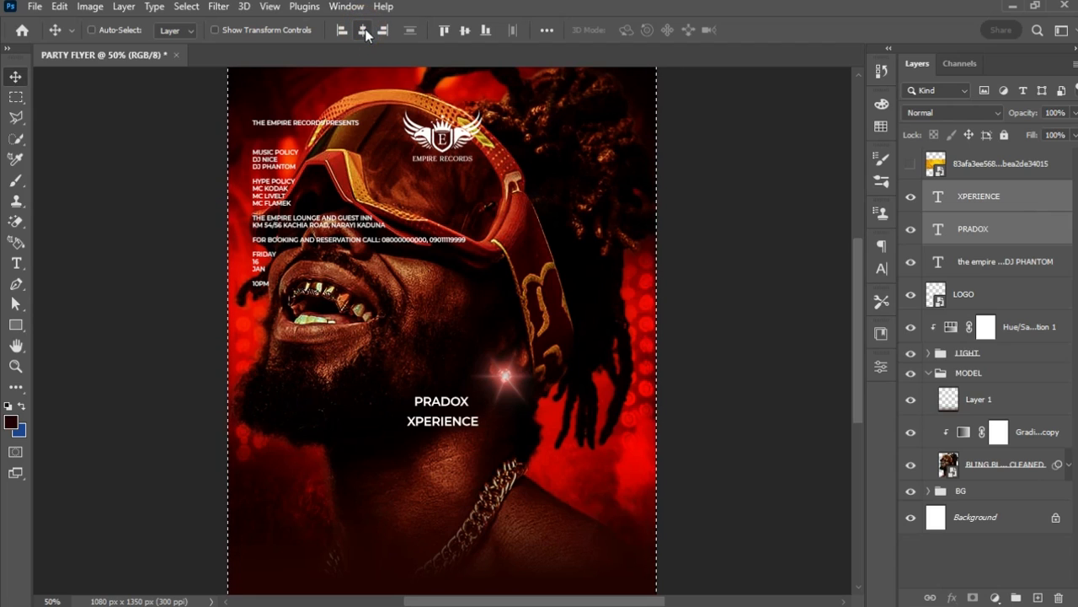
pyautogui.hotkey('ctrl', 'd')
# - Enlarge the PRADOX text to about 516%, and scale up XPERIENCE to sit just beneath it at a slightly narrower width
pyautogui.click(1016, 235)
pyautogui.hotkey('ctrl', 't')
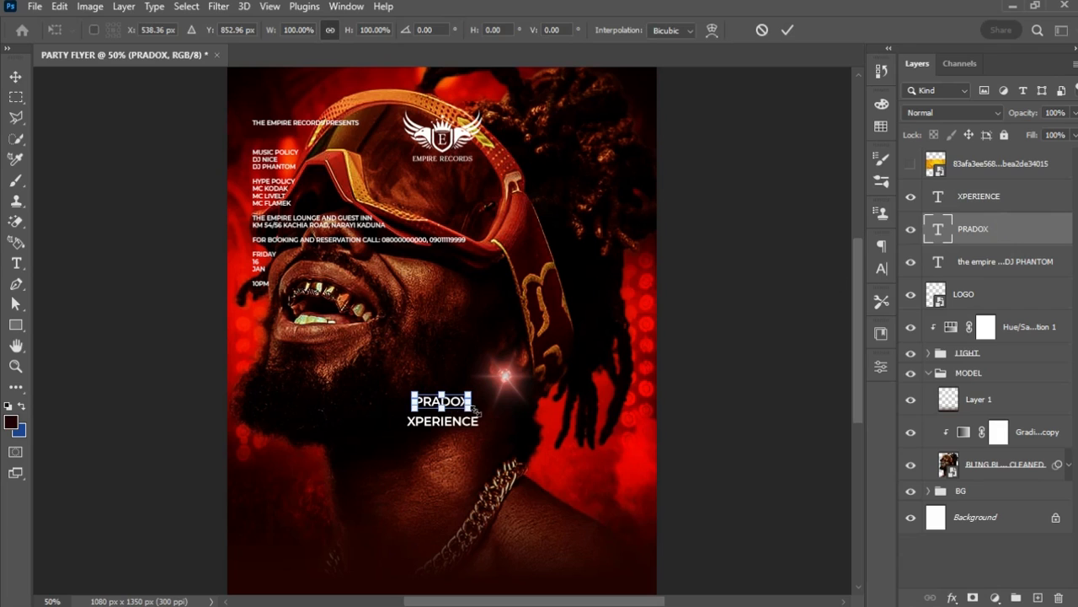
pyautogui.moveTo(472, 408); pyautogui.dragTo(588, 425)
pyautogui.press('Return')
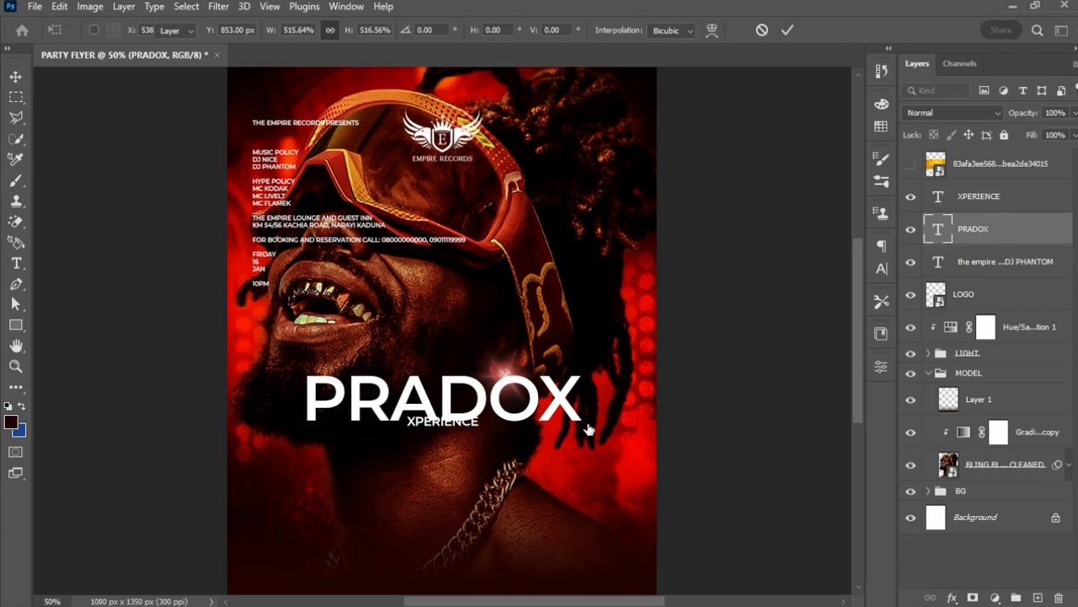
pyautogui.click(980, 197)
pyautogui.hotkey('ctrl', 't')
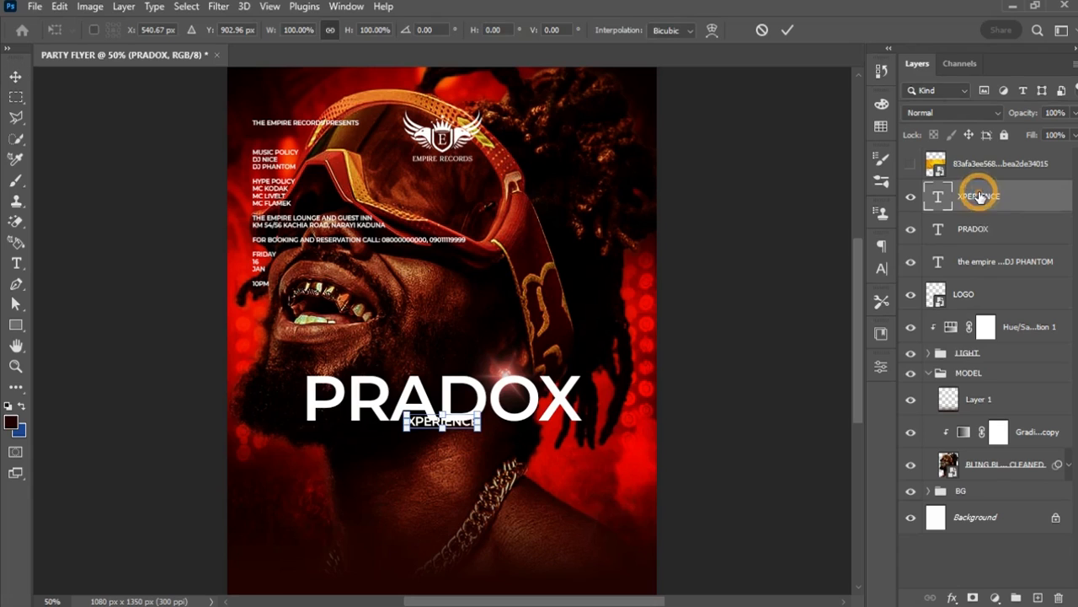
pyautogui.moveTo(481, 427); pyautogui.dragTo(563, 462)
pyautogui.press('Return')
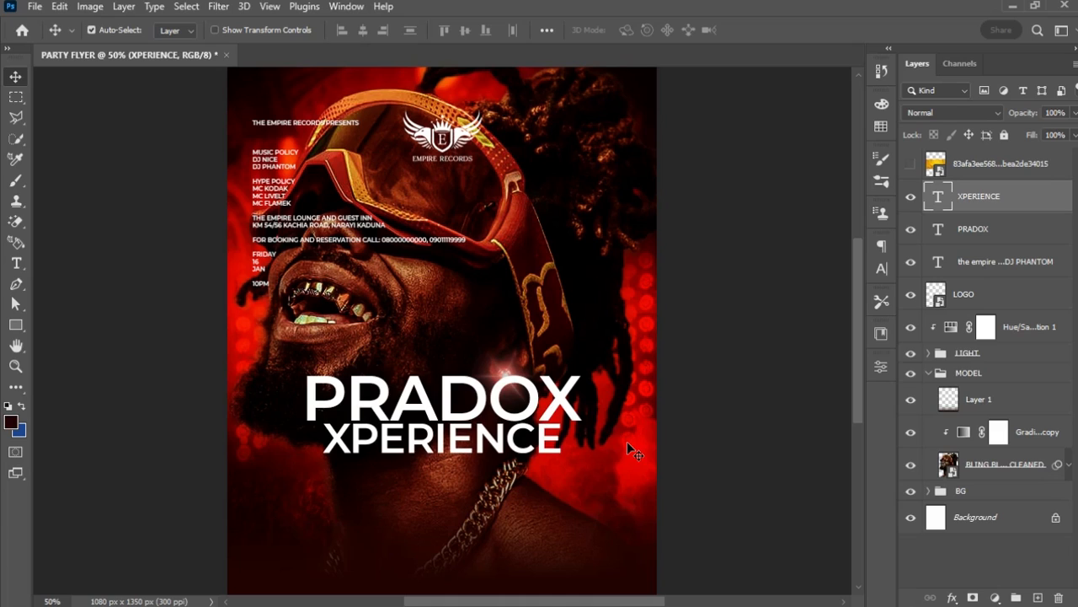
# - Set both the PRADOX and XPERIENCE text layers to the Brockers Regular font and recentre them horizontally on the canvas
pyautogui.keyDown('shift'); pyautogui.click(1005, 224); pyautogui.keyUp('shift')
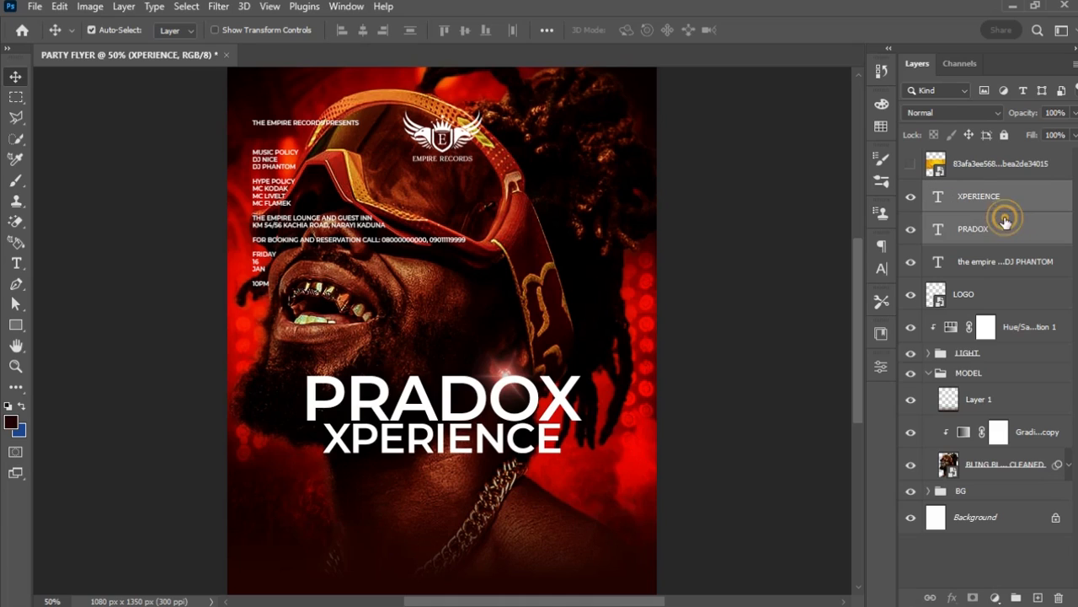
pyautogui.click(881, 268)
pyautogui.click(760, 272)
pyautogui.write('BRO')
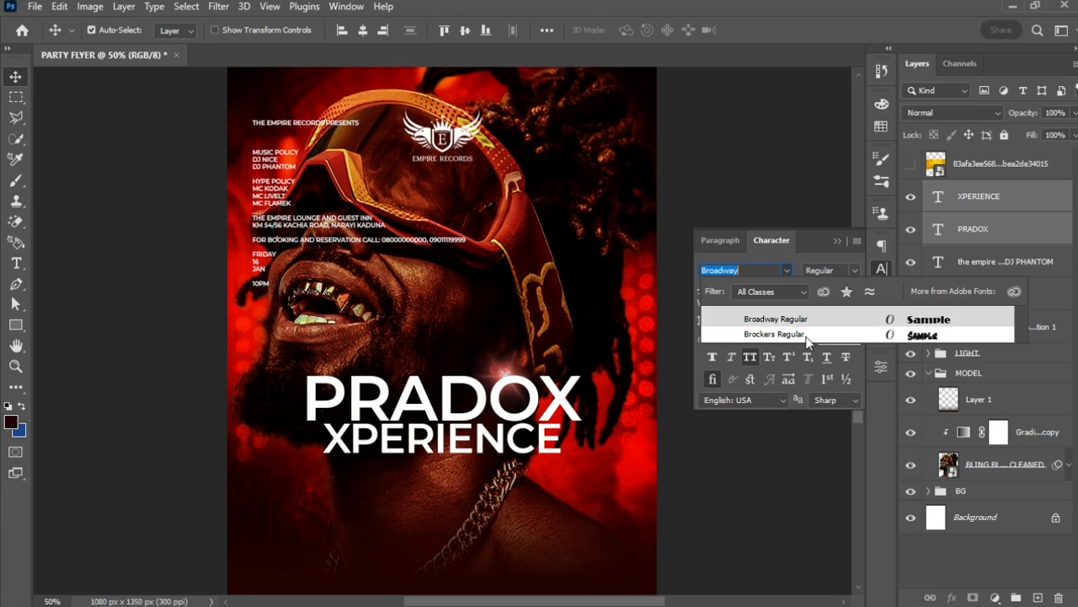
pyautogui.click(805, 337)
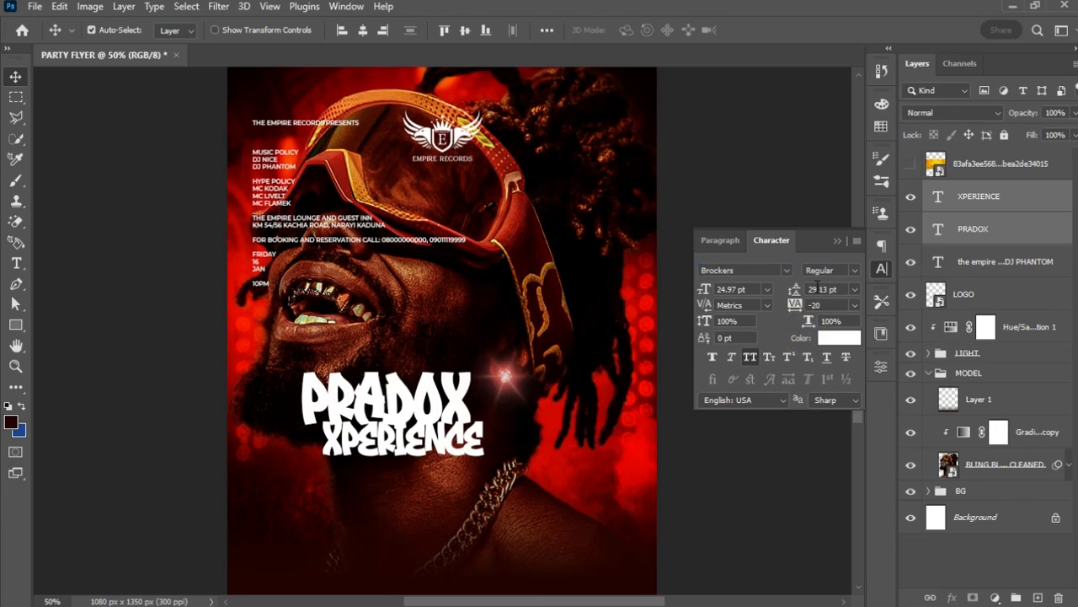
pyautogui.hotkey('ctrl', 'a')
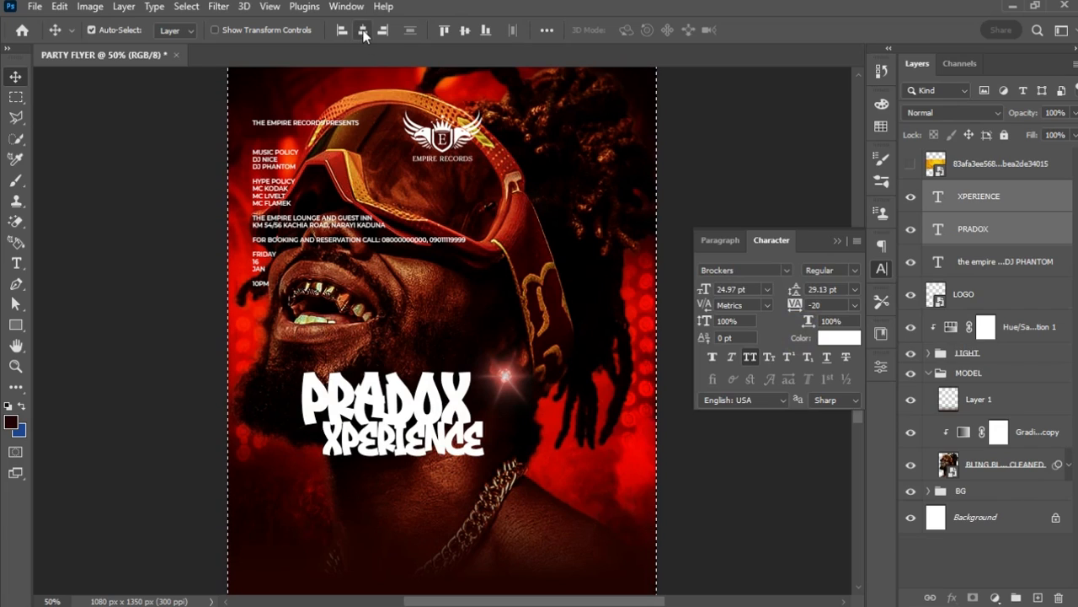
pyautogui.click(364, 31)
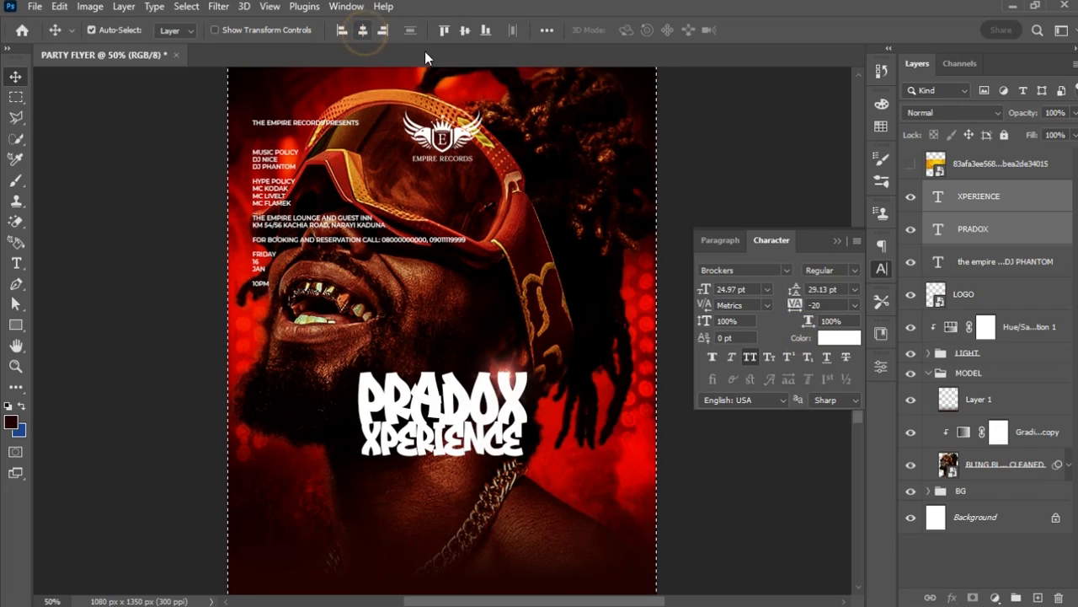
pyautogui.hotkey('ctrl', 'd')
# - Scale both title lines together to about 169% and move them down over the neck, keeping them horizontally centred
pyautogui.hotkey('ctrl', 't')
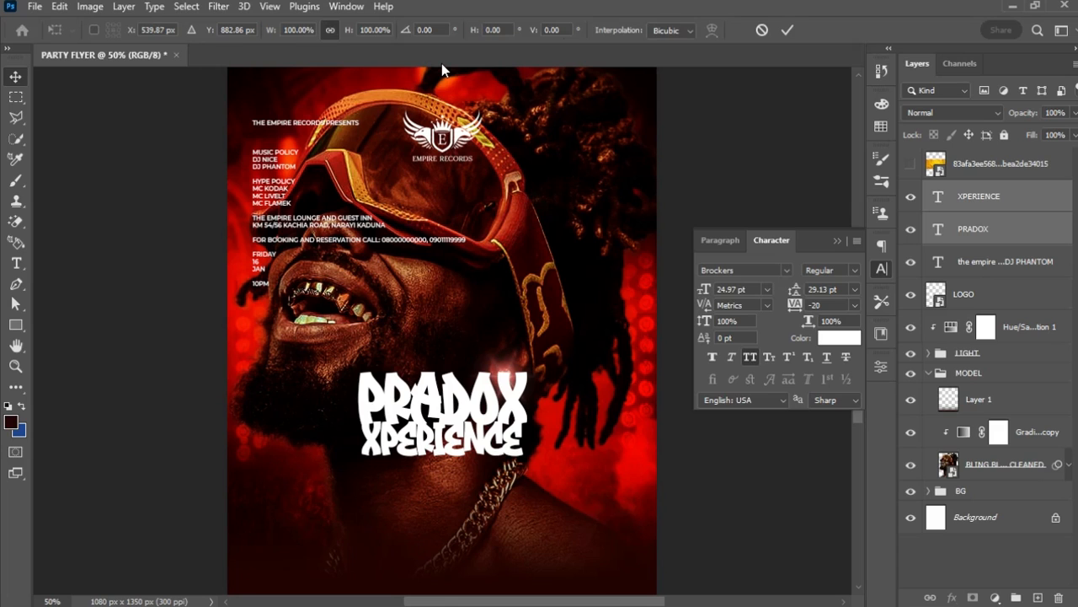
pyautogui.moveTo(526, 457); pyautogui.dragTo(584, 486)
pyautogui.moveTo(522, 402); pyautogui.dragTo(522, 460)
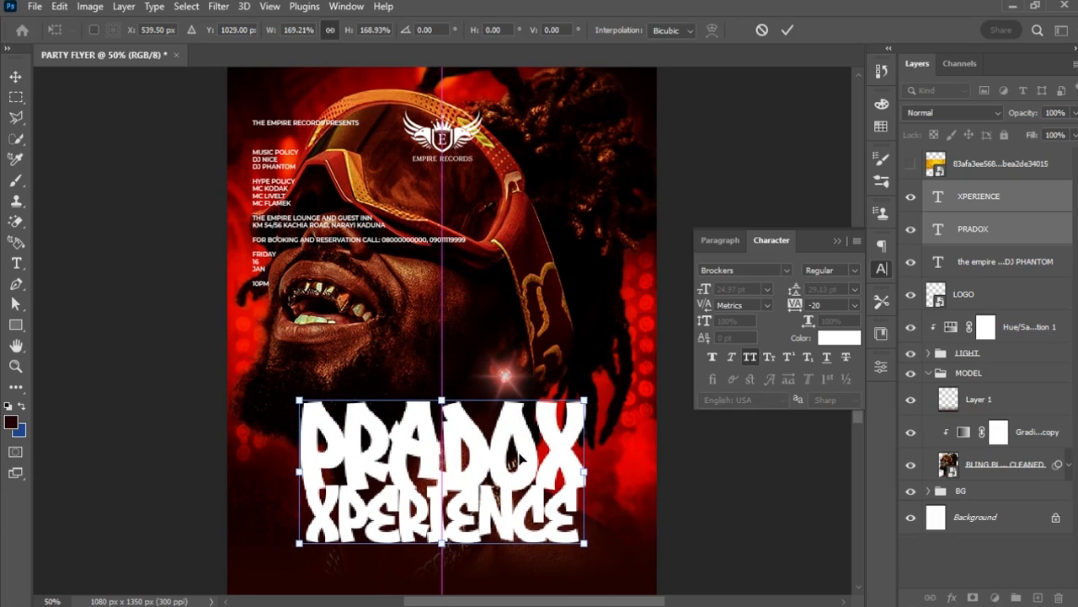
pyautogui.press('Return')
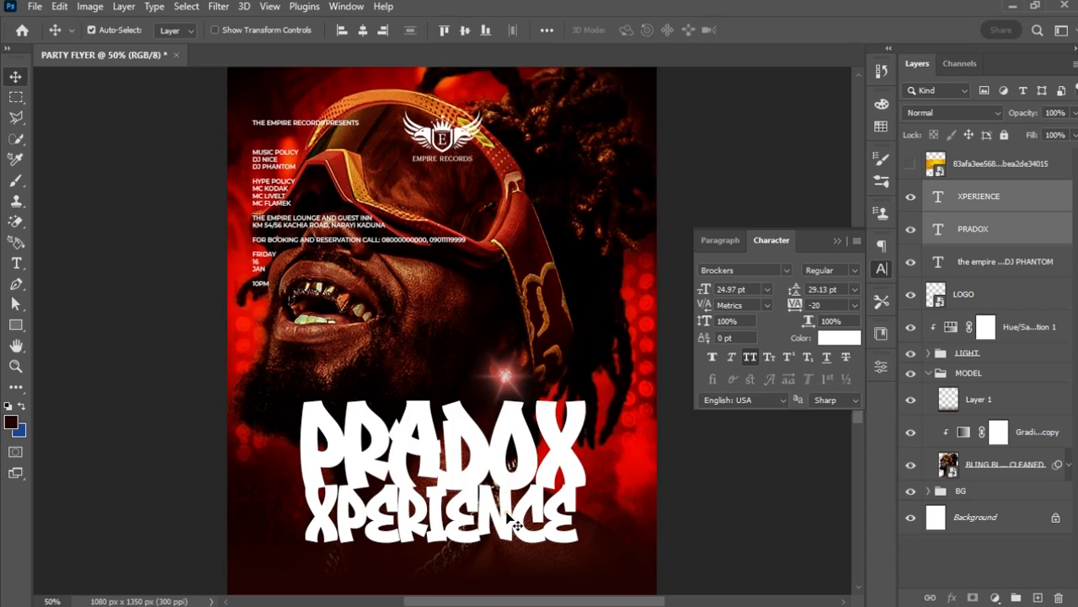
# - Shrink the XPERIENCE text around its centre to about 35.7 pt so it is narrower than PRADOX
pyautogui.click(602, 511)
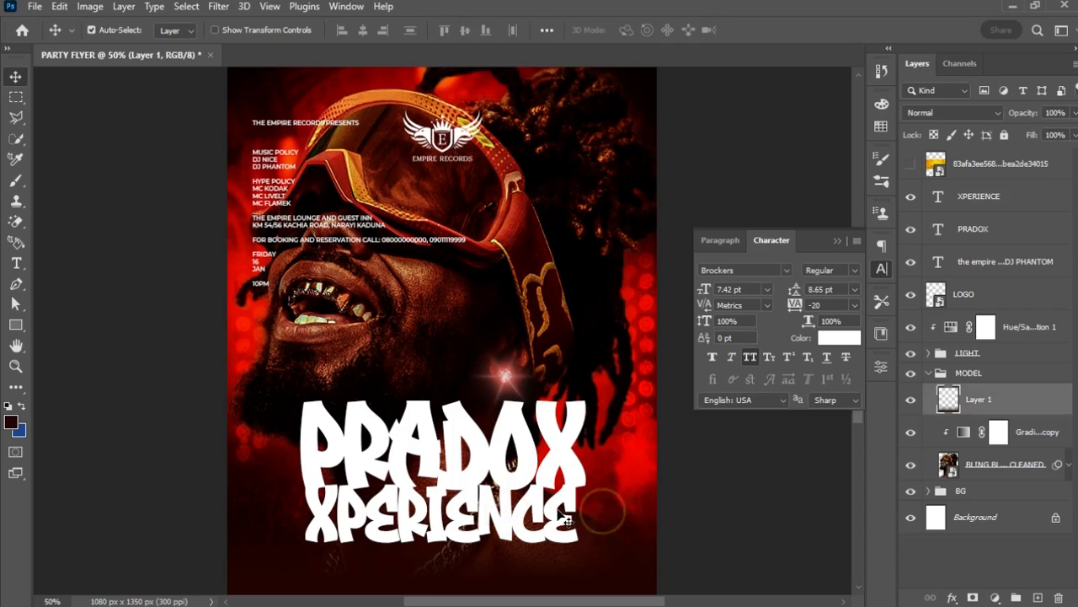
pyautogui.click(563, 521)
pyautogui.hotkey('ctrl', 't')
pyautogui.moveTo(578, 551); pyautogui.dragTo(554, 550)
pyautogui.press('Return')
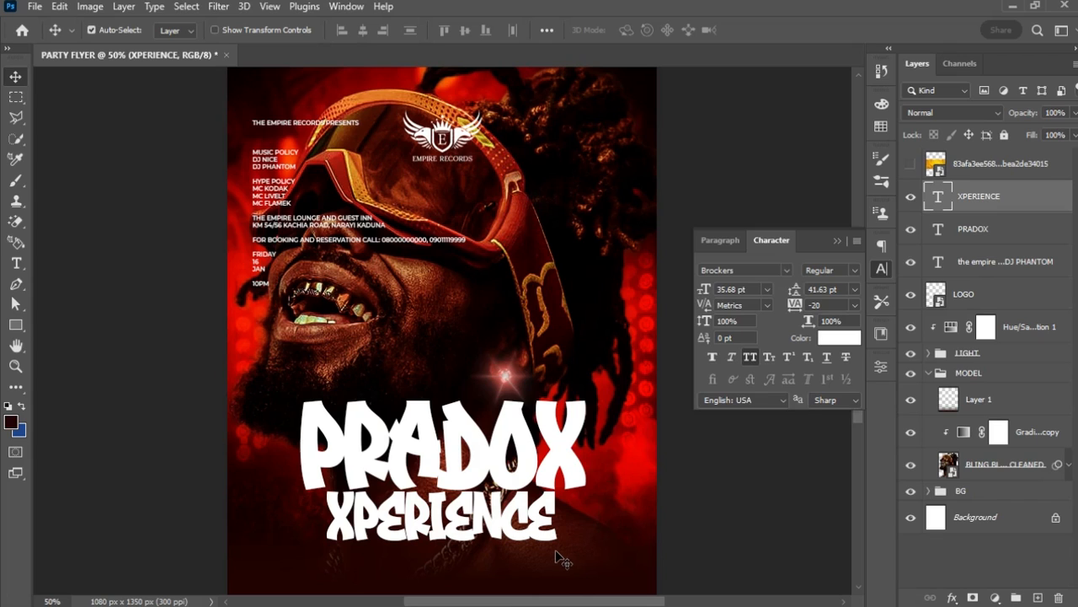
# - Show the hidden gold texture layer, place it directly above the PRADOX layer and clip it to that text
pyautogui.click(1001, 165)
pyautogui.click(910, 164)
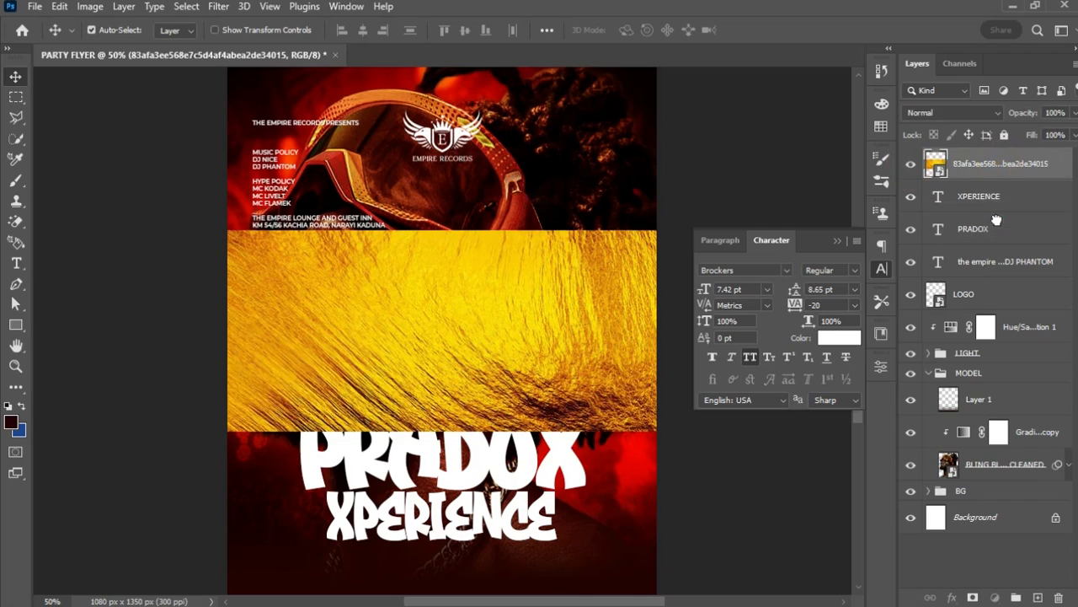
pyautogui.moveTo(996, 220); pyautogui.dragTo(999, 224)
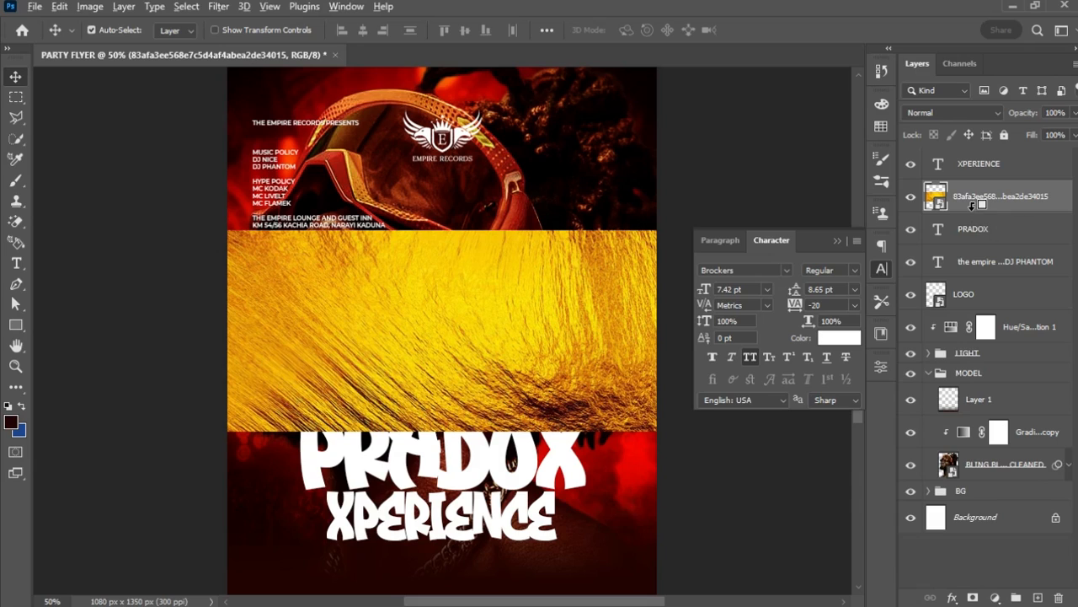
pyautogui.moveTo(976, 210)
pyautogui.mouseDown()
pyautogui.moveTo(991, 211)
pyautogui.moveTo(961, 228)
pyautogui.moveTo(980, 208)
pyautogui.moveTo(963, 209)
pyautogui.mouseUp()
pyautogui.keyDown('alt'); pyautogui.click(963, 209); pyautogui.keyUp('alt')
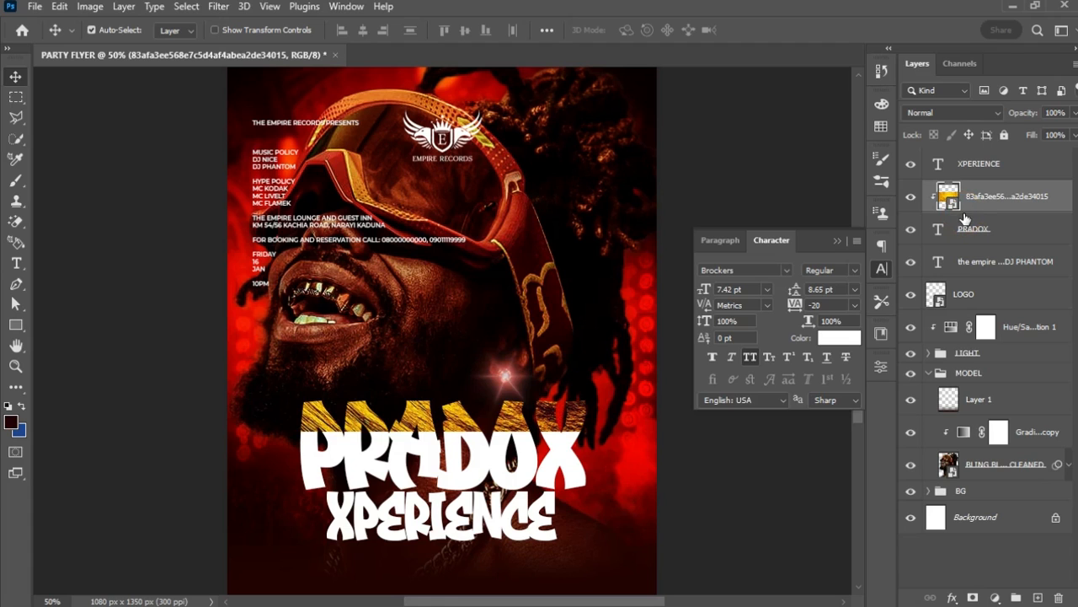
# - Move the gold texture down and scale it to about 24% so it covers the whole PRADOX text
pyautogui.hotkey('ctrl', 't')
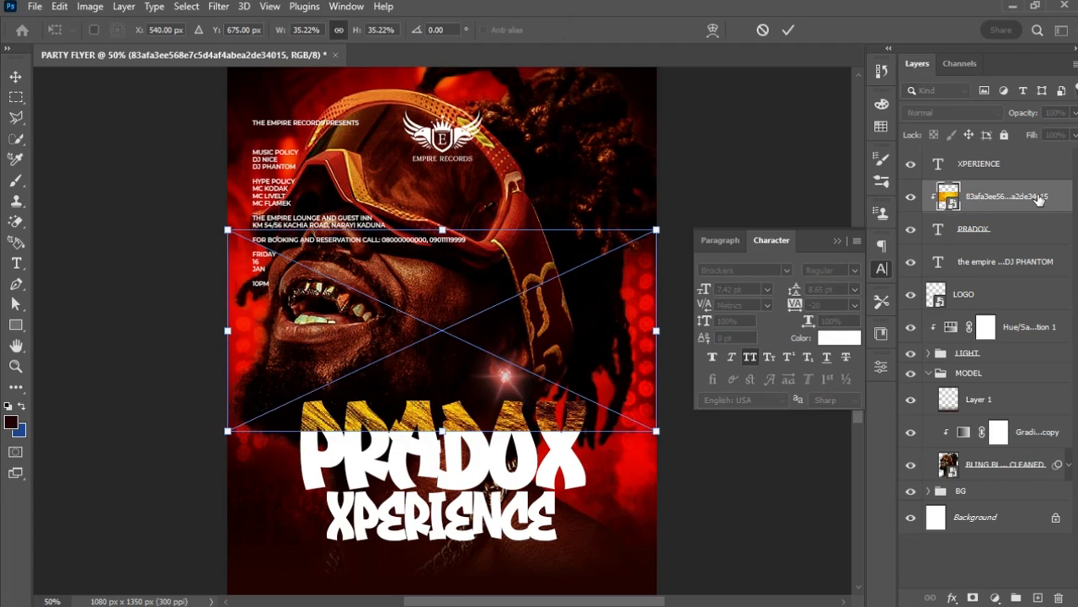
pyautogui.moveTo(554, 322); pyautogui.dragTo(555, 411)
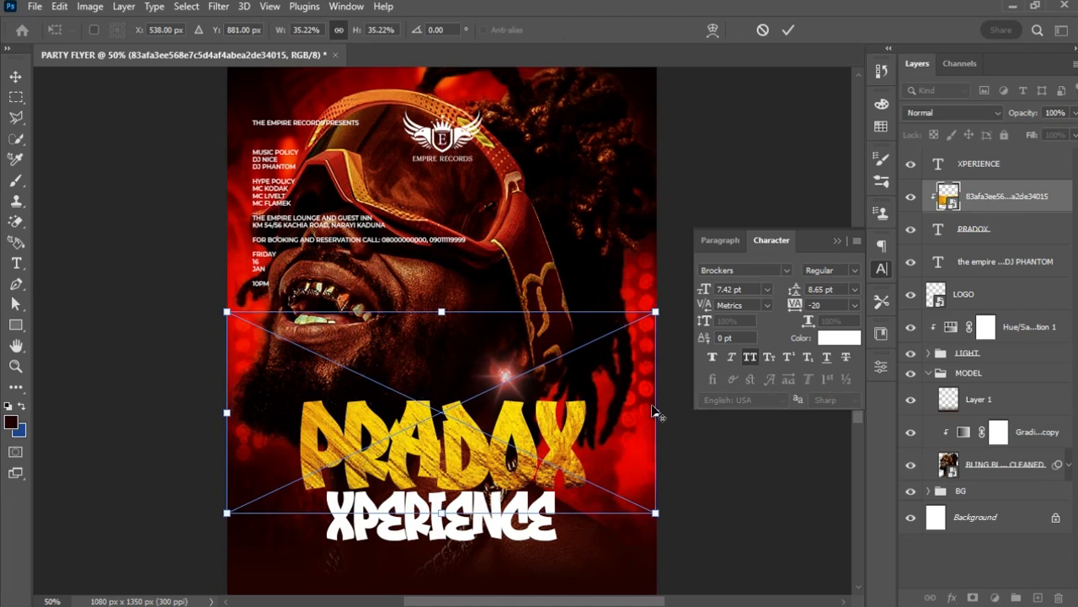
pyautogui.moveTo(640, 414); pyautogui.dragTo(569, 439)
pyautogui.press('Return')
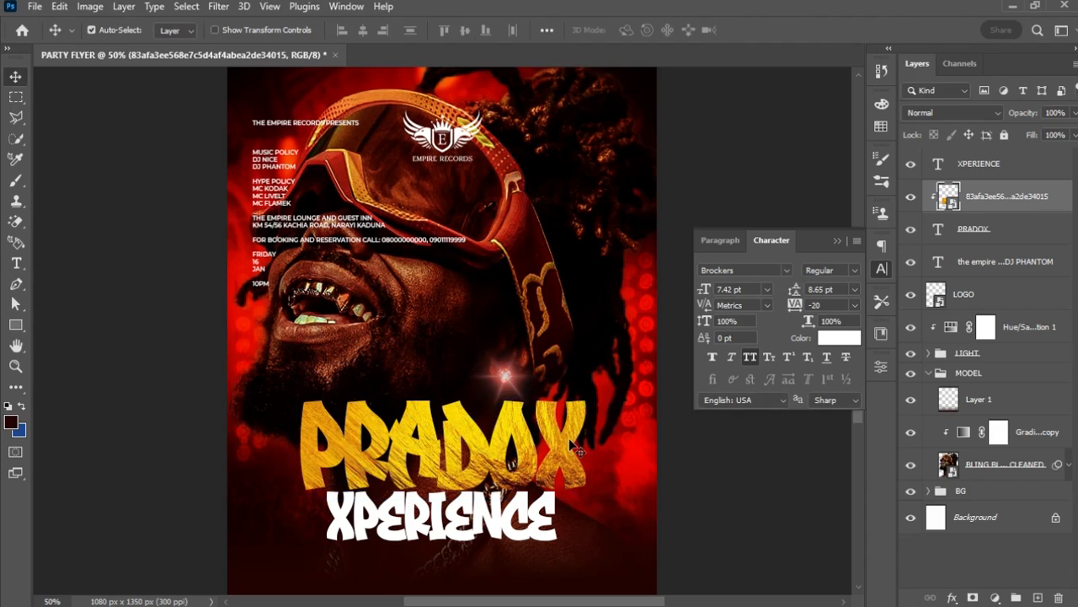
# - Add a Curves adjustment clipped to the gold PRADOX texture and pull its shadows and highlights down to darken the gold
pyautogui.click(995, 597)
pyautogui.click(1008, 393)
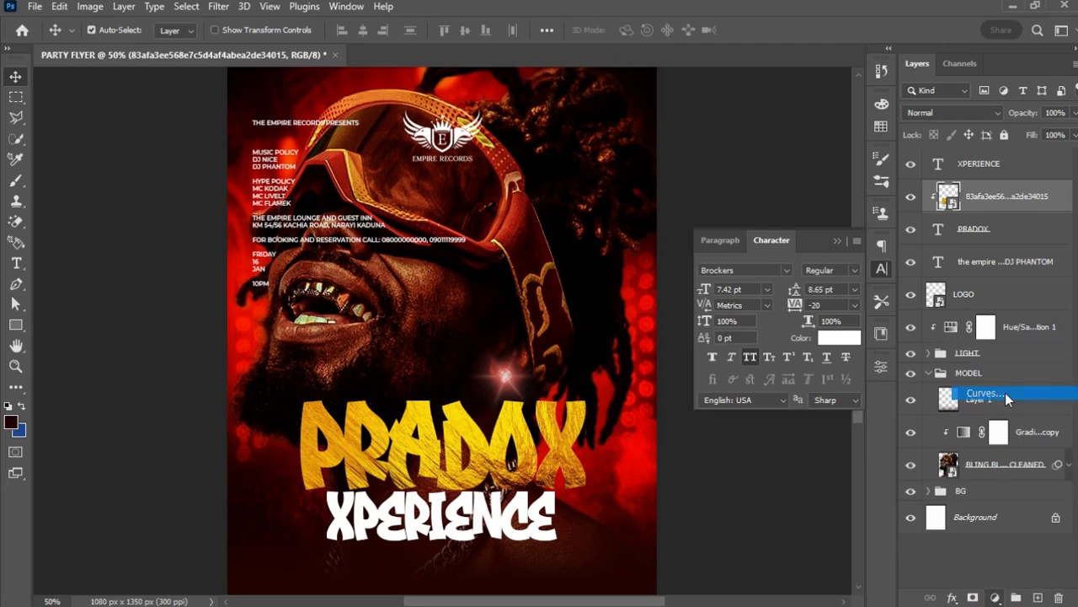
pyautogui.moveTo(754, 528); pyautogui.dragTo(758, 537)
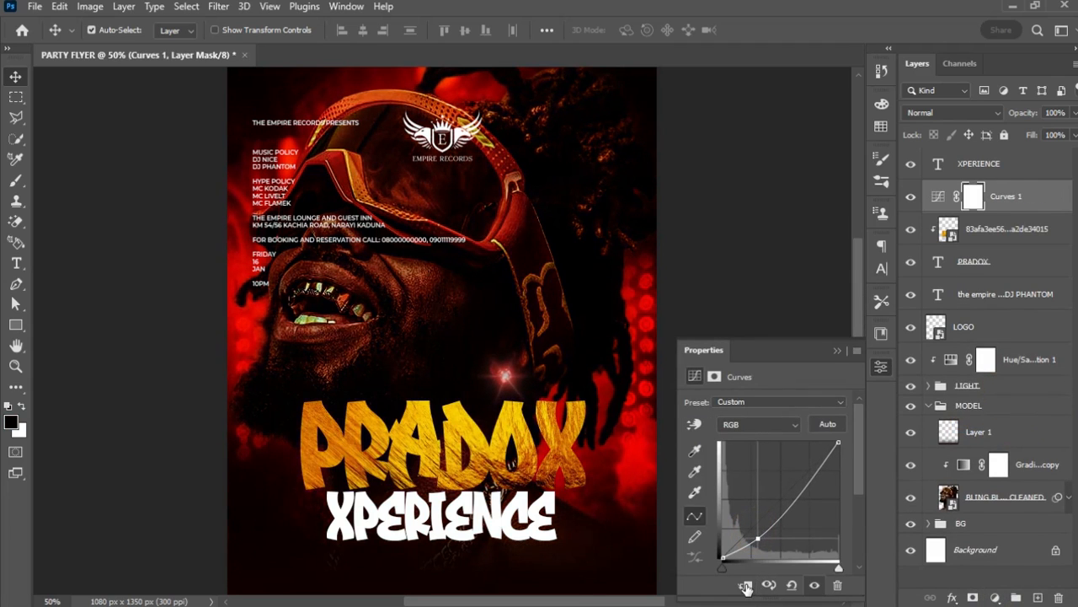
pyautogui.click(746, 585)
pyautogui.moveTo(757, 539); pyautogui.dragTo(752, 542)
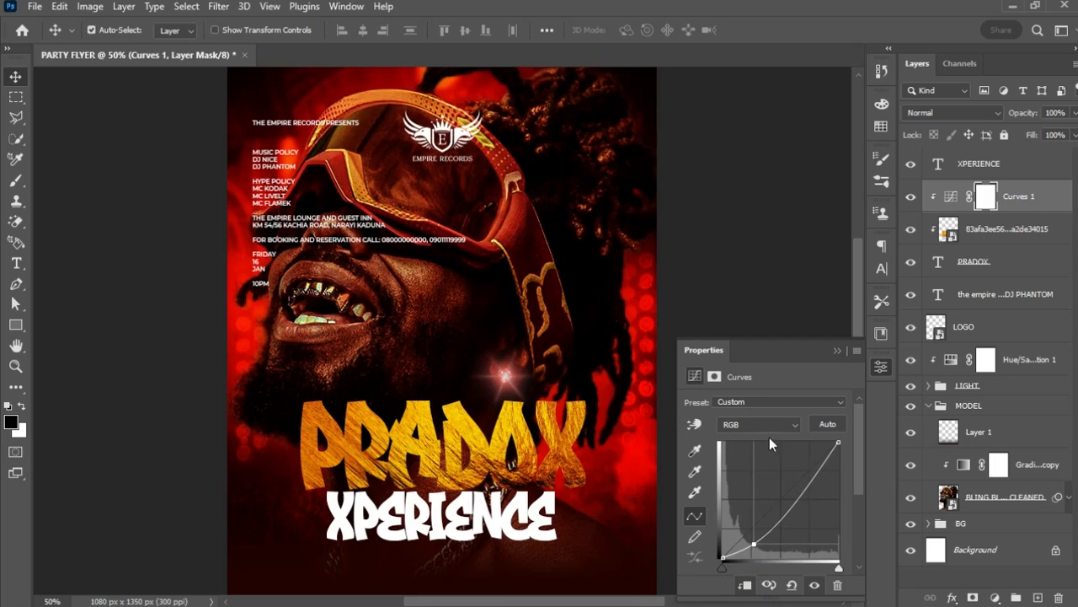
pyautogui.moveTo(812, 482); pyautogui.dragTo(812, 486)
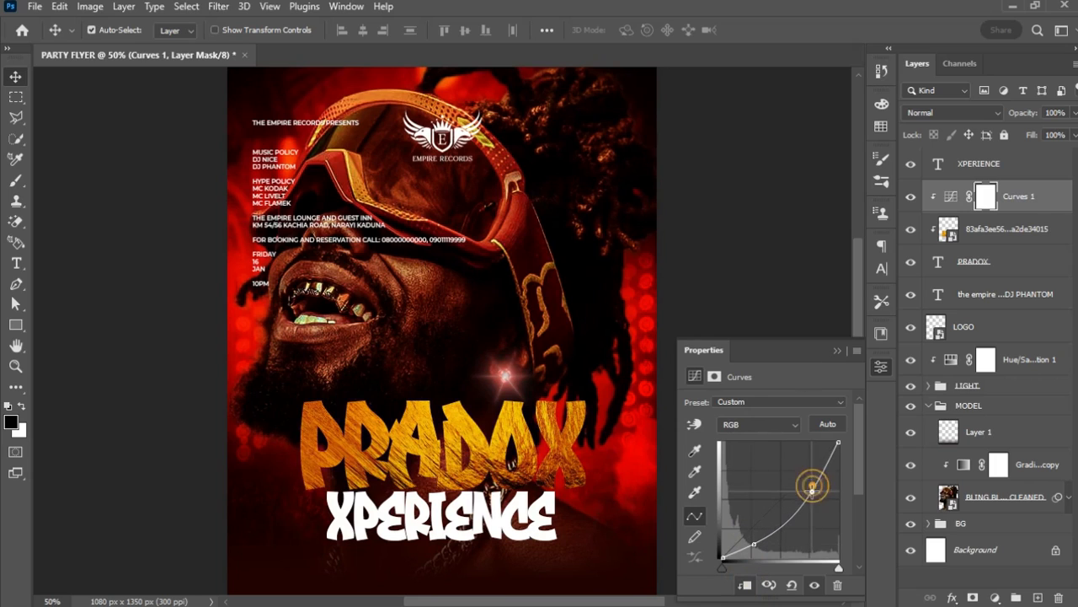
pyautogui.click(835, 349)
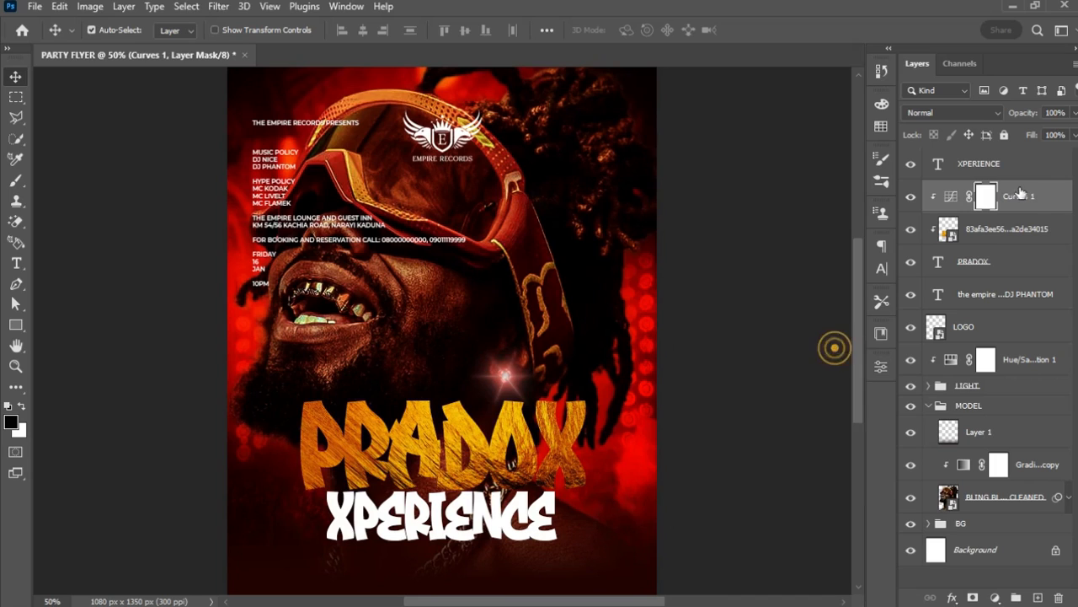
# - Duplicate the Curves adjustment and gold texture above the XPERIENCE layer and clip both copies to that text
pyautogui.keyDown('shift'); pyautogui.click(1011, 229); pyautogui.keyUp('shift')
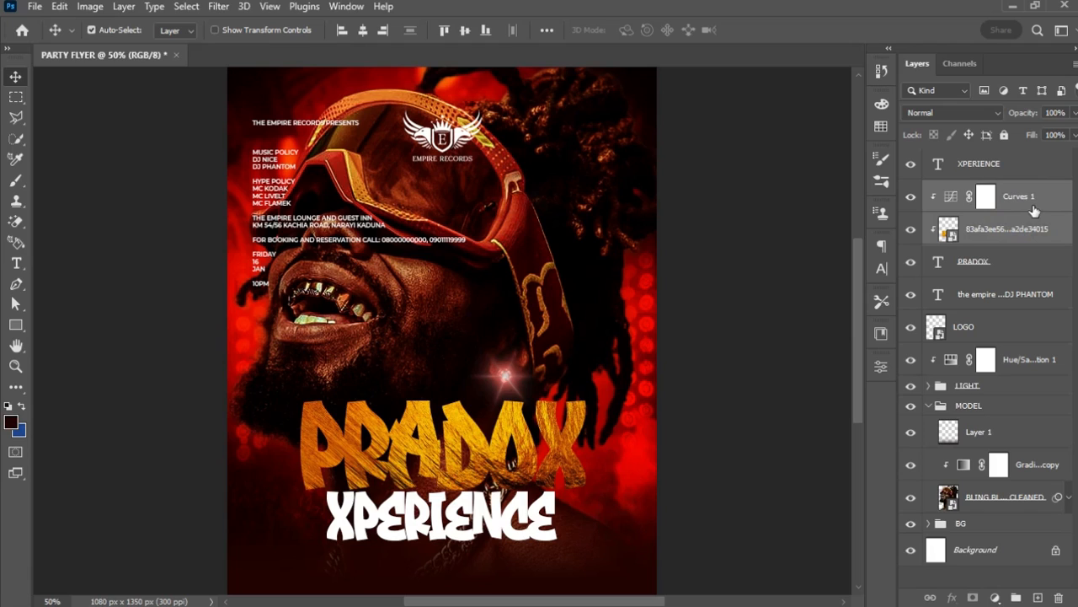
pyautogui.moveTo(1017, 229); pyautogui.dragTo(1002, 155)
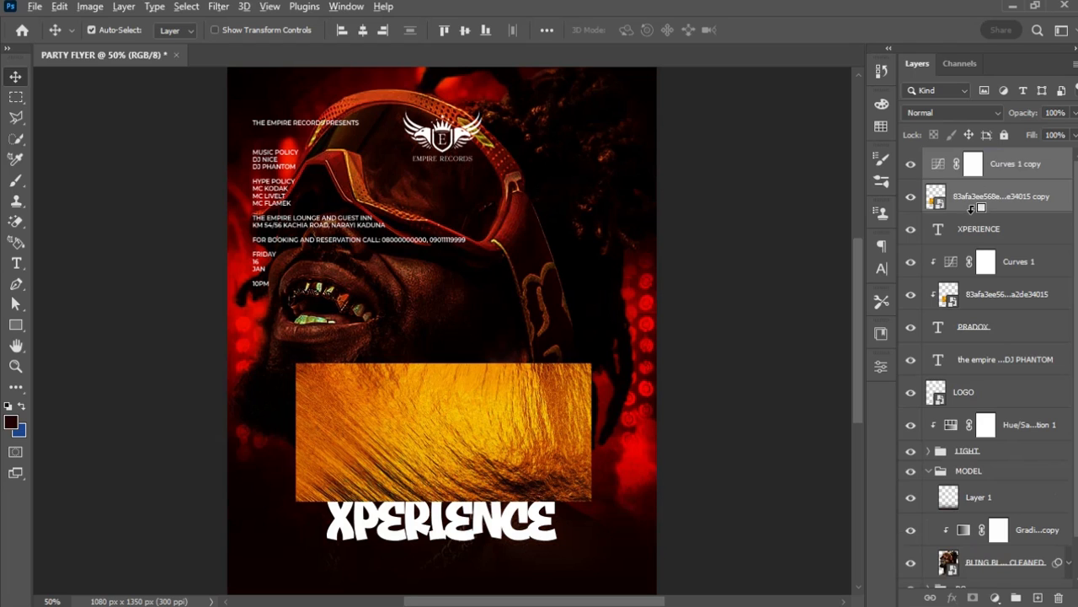
pyautogui.keyDown('alt'); pyautogui.click(974, 210); pyautogui.keyUp('alt')
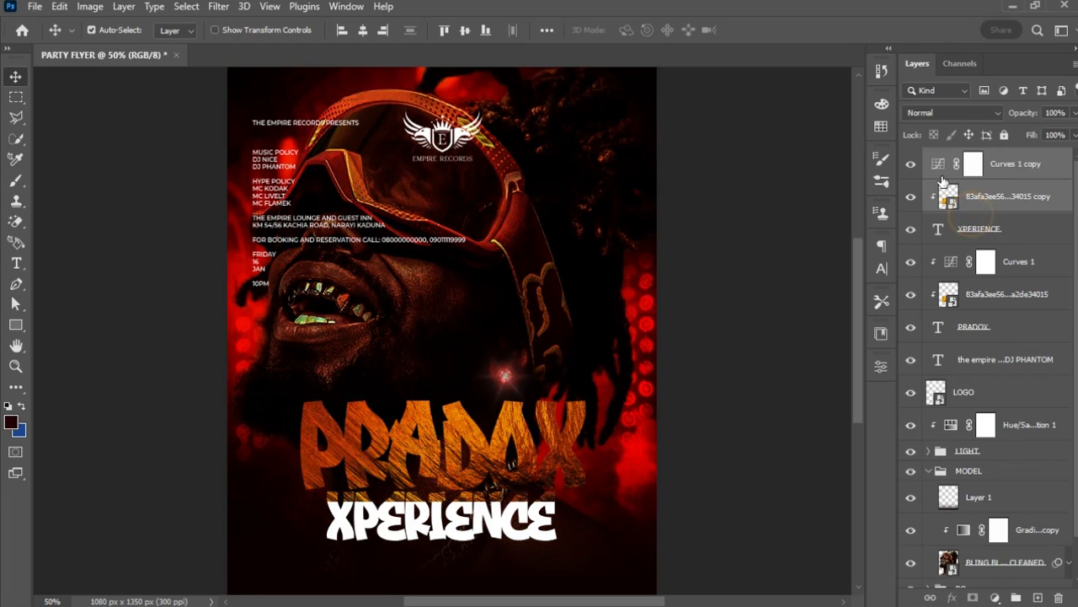
pyautogui.keyDown('alt'); pyautogui.click(948, 182); pyautogui.keyUp('alt')
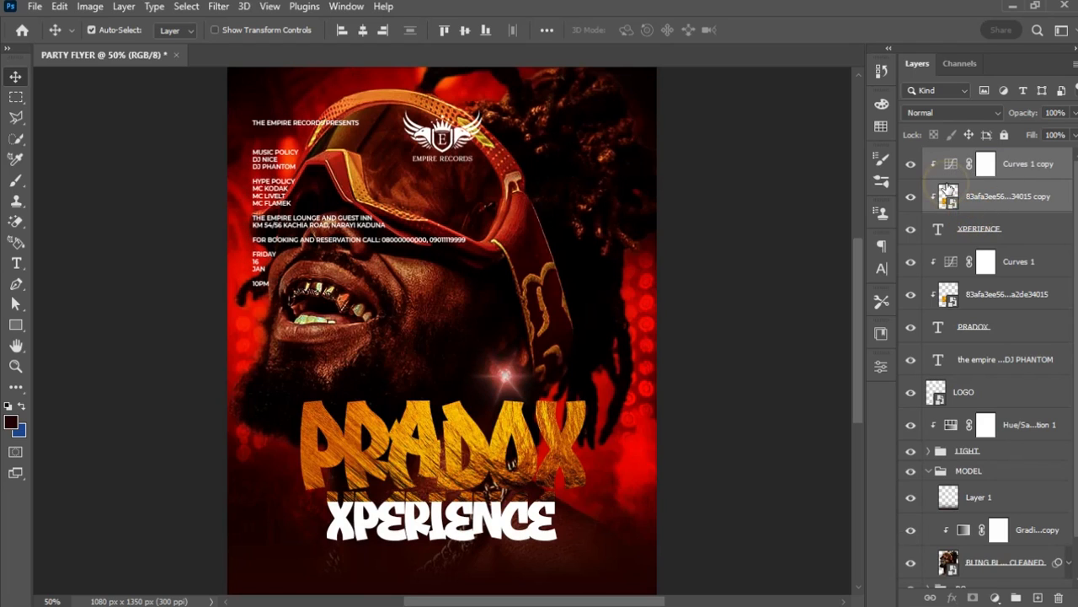
# - Move the copied gold texture straight down so it covers the XPERIENCE text
pyautogui.click(1000, 200)
pyautogui.hotkey('ctrl', 't')
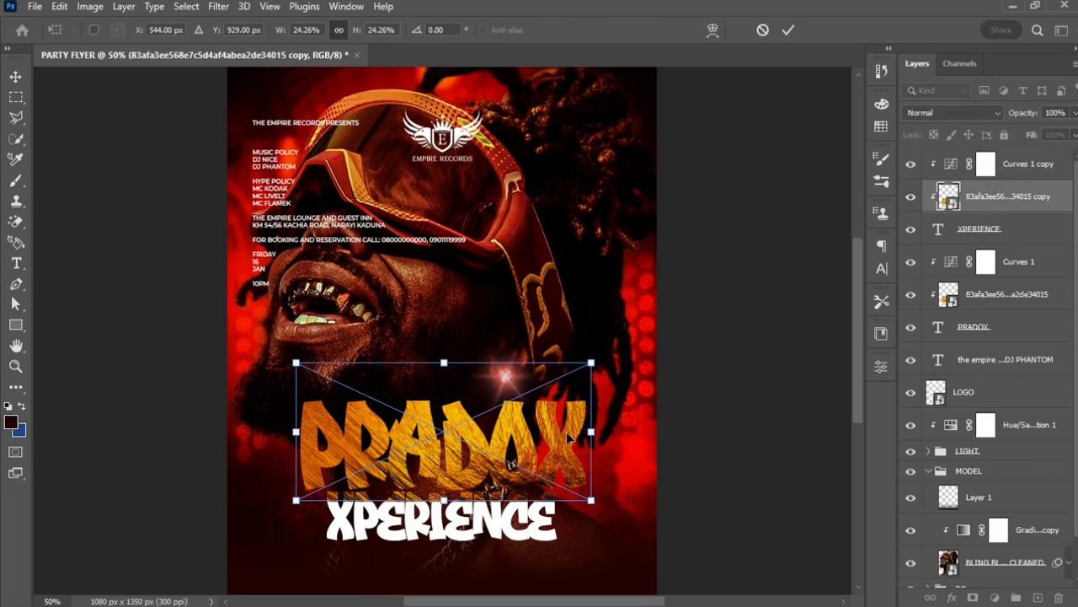
pyautogui.moveTo(548, 429); pyautogui.dragTo(552, 499)
pyautogui.press('Return')
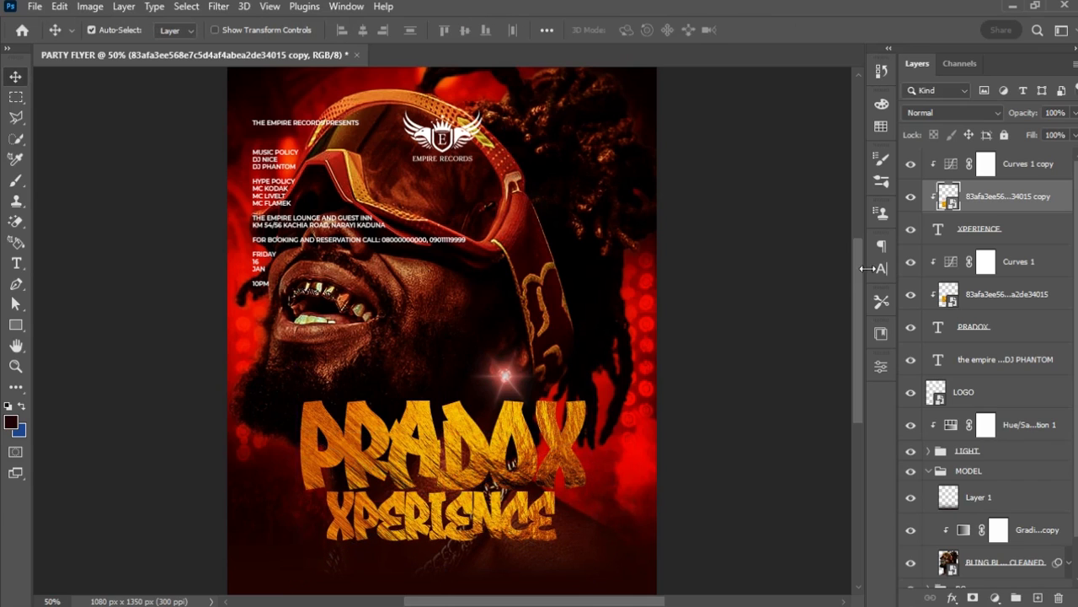
# - Group the PRADOX and XPERIENCE text layers with their gold textures and Curves adjustments, and name the group THEME
pyautogui.click(1023, 168)
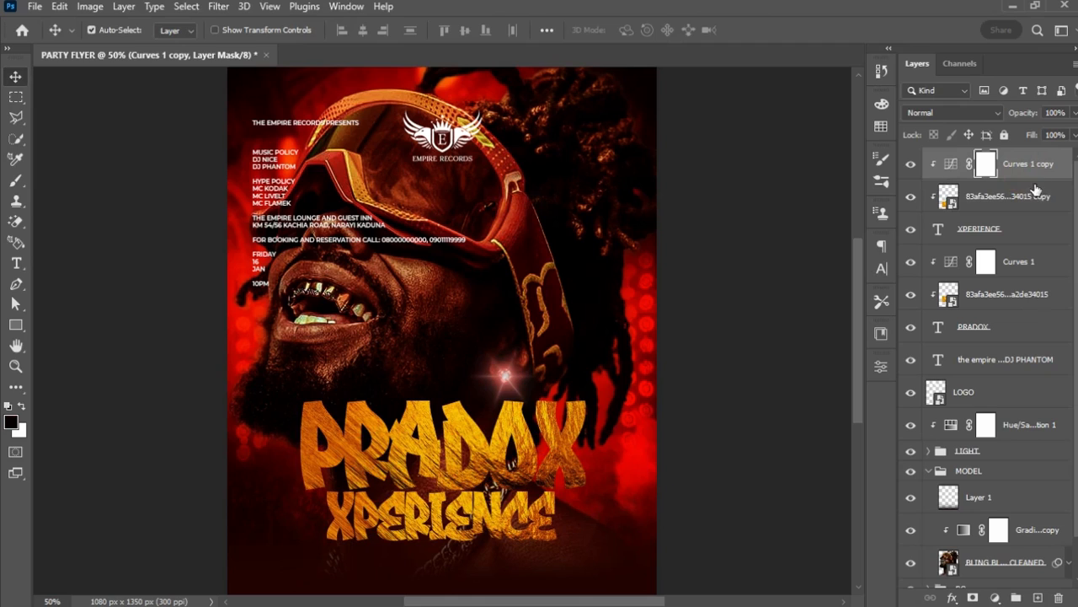
pyautogui.keyDown('shift'); pyautogui.click(1030, 335); pyautogui.keyUp('shift')
pyautogui.hotkey('ctrl', 'g')
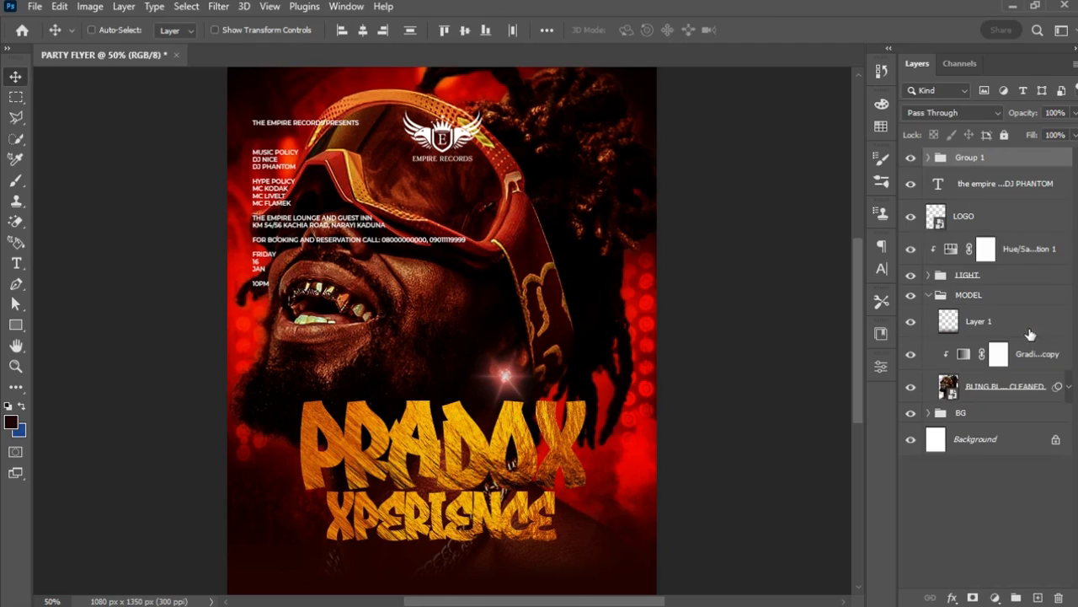
pyautogui.doubleClick(971, 159)
pyautogui.write('T')
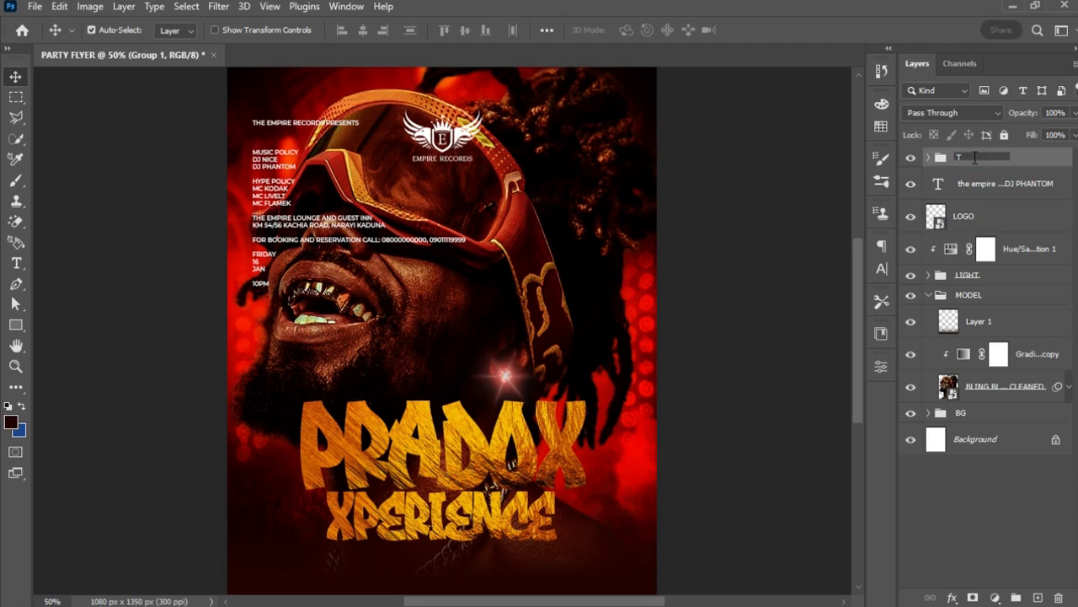
pyautogui.write('HEME')
pyautogui.press('Return')
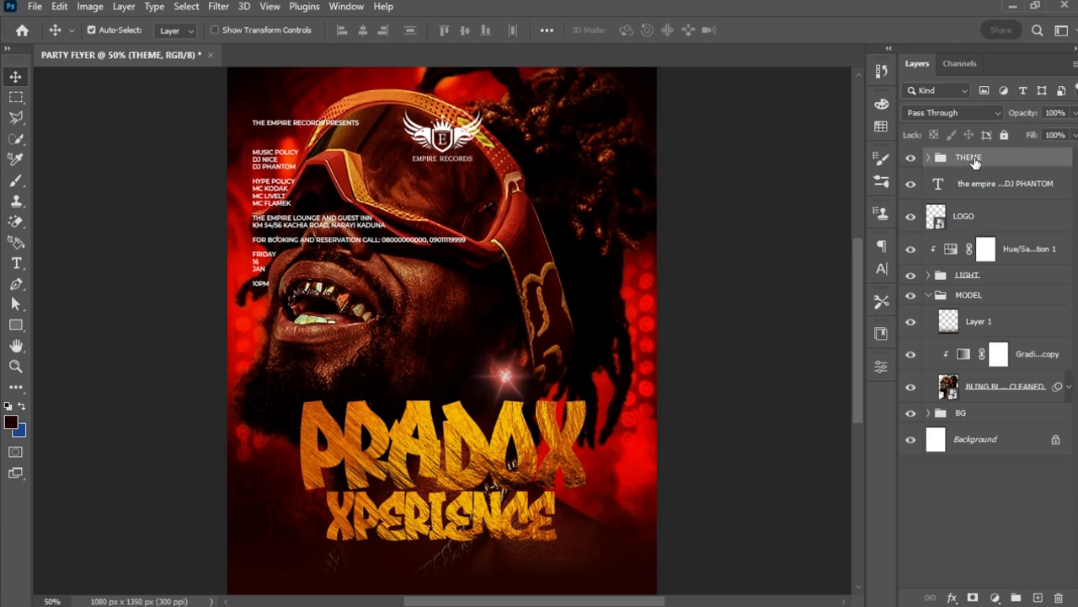
# - Add a Multiply drop shadow to the THEME group and set its opacity to 90%
pyautogui.doubleClick(1017, 163)
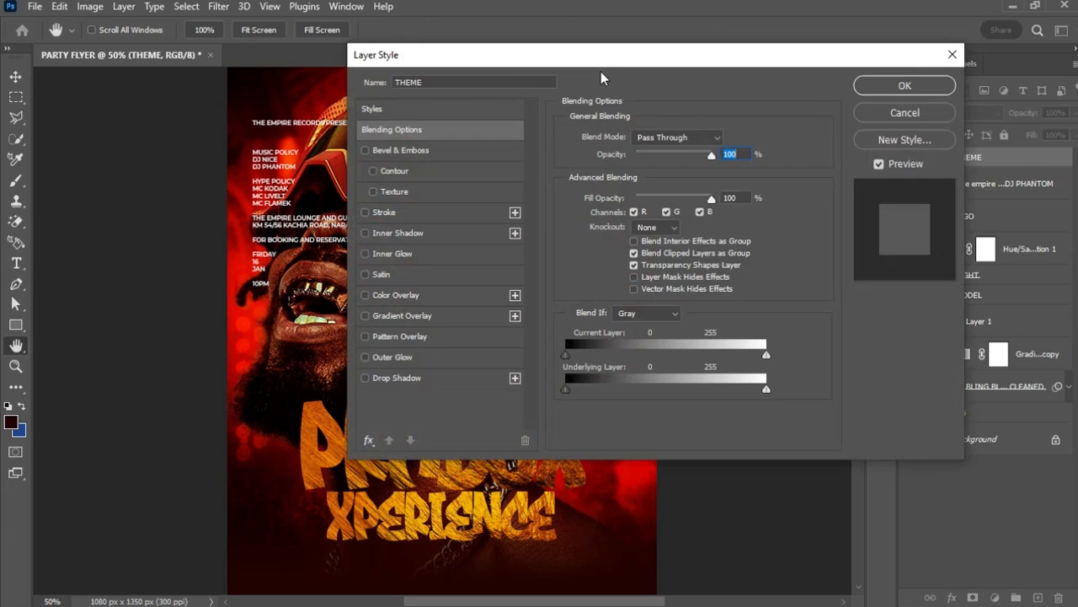
pyautogui.moveTo(601, 80); pyautogui.dragTo(738, 90)
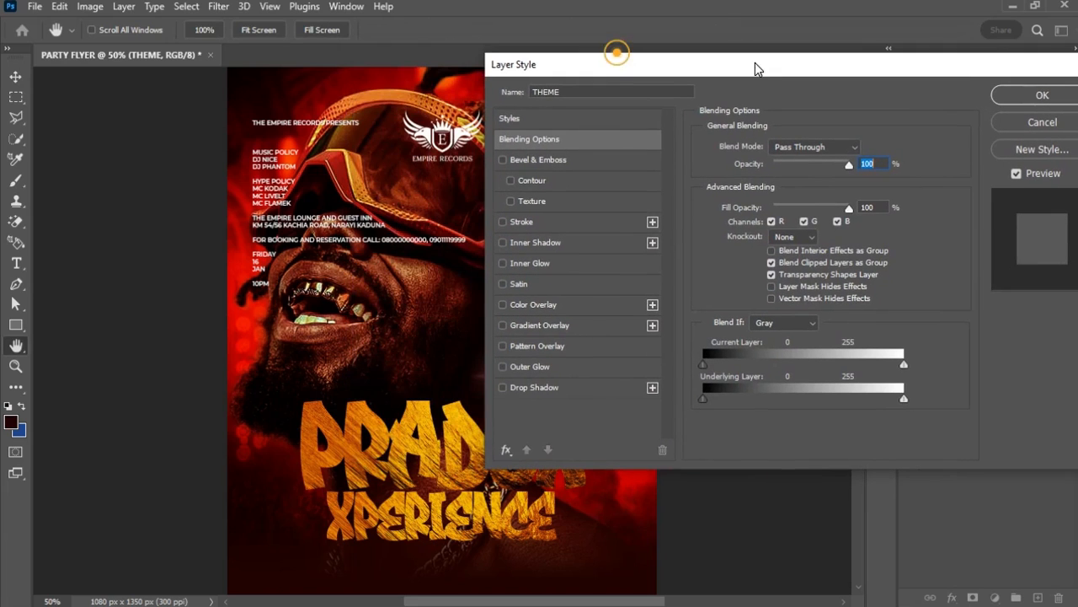
pyautogui.click(532, 389)
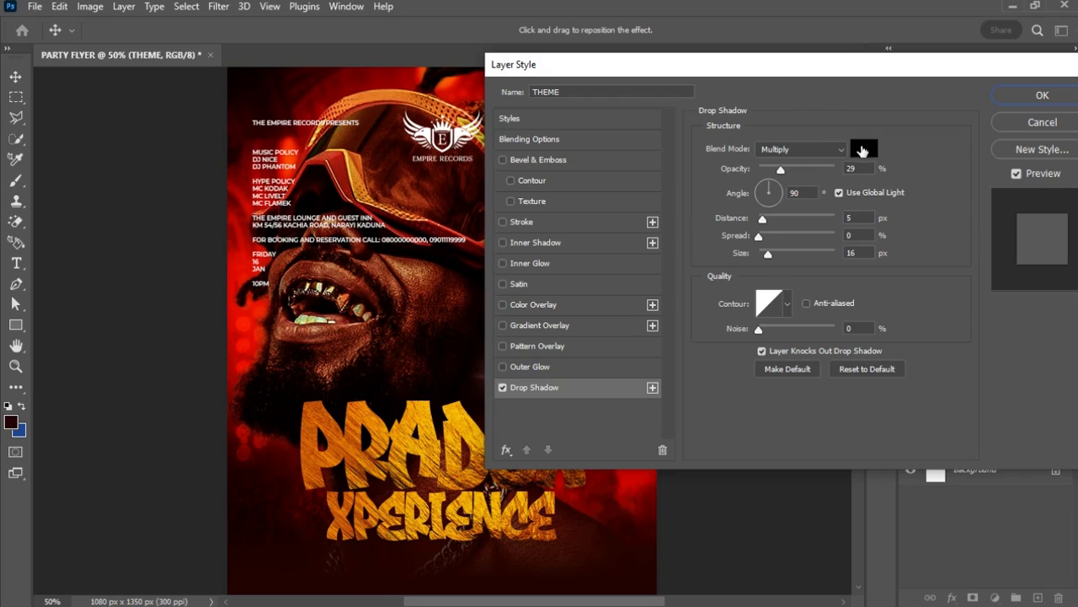
pyautogui.moveTo(781, 168); pyautogui.dragTo(830, 174)
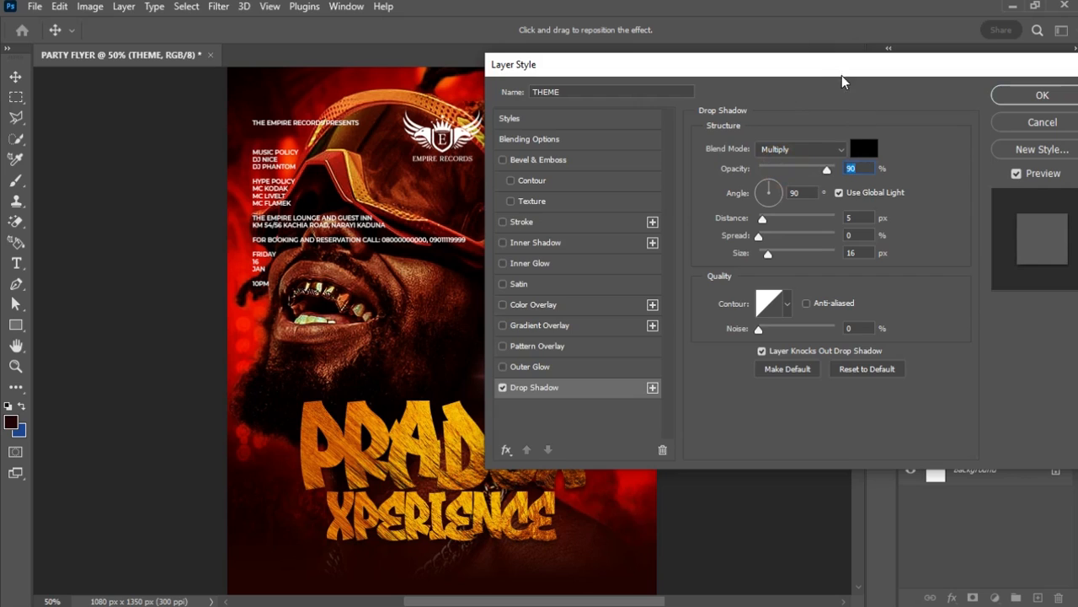
# - Sample the flyer's dark red lower edge for the drop shadow colour and darken it to 150301
pyautogui.moveTo(826, 75); pyautogui.dragTo(938, 70)
pyautogui.click(975, 143)
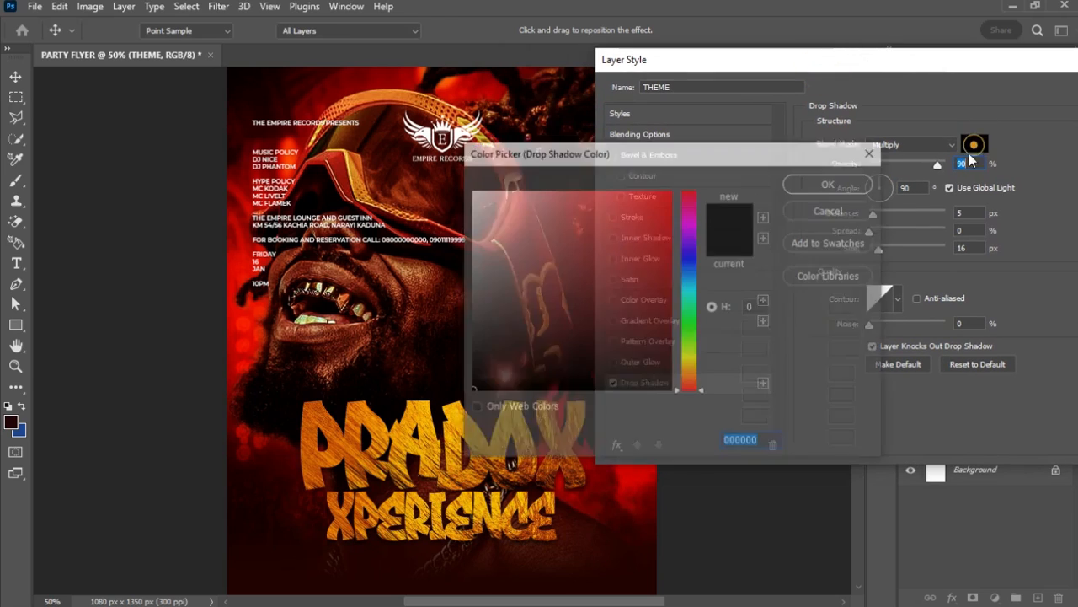
pyautogui.click(609, 578)
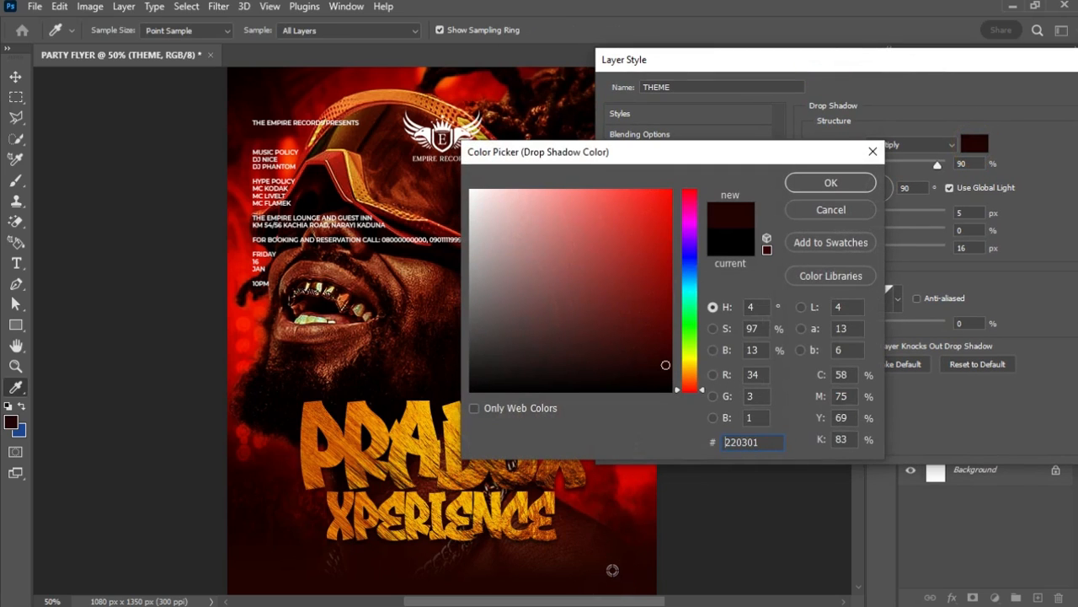
pyautogui.click(612, 576)
pyautogui.click(828, 183)
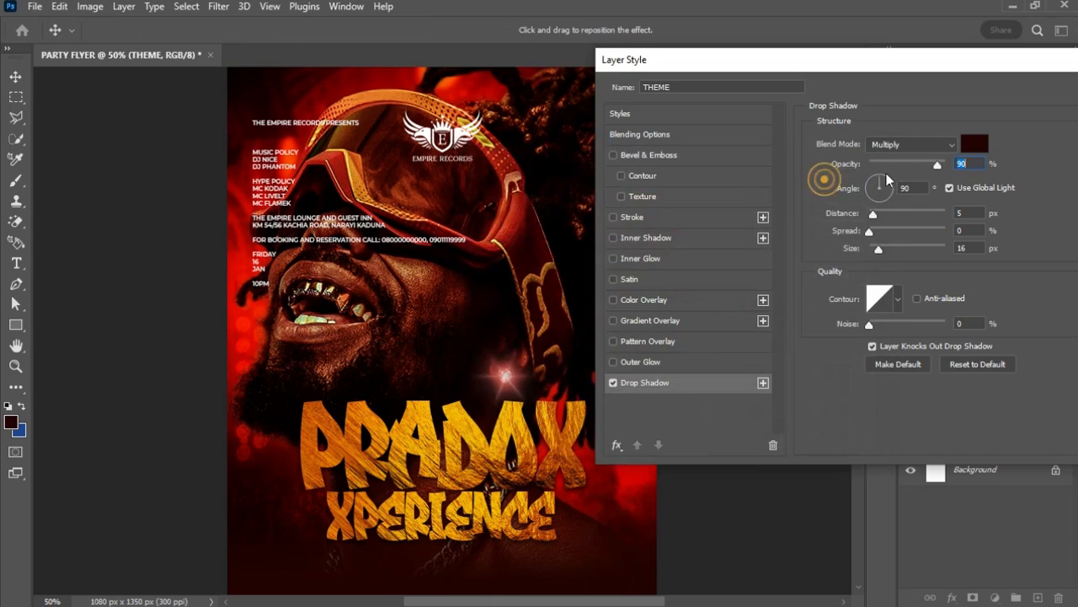
pyautogui.click(974, 143)
pyautogui.moveTo(659, 366)
pyautogui.mouseDown()
pyautogui.moveTo(650, 368)
pyautogui.moveTo(659, 374)
pyautogui.mouseUp()
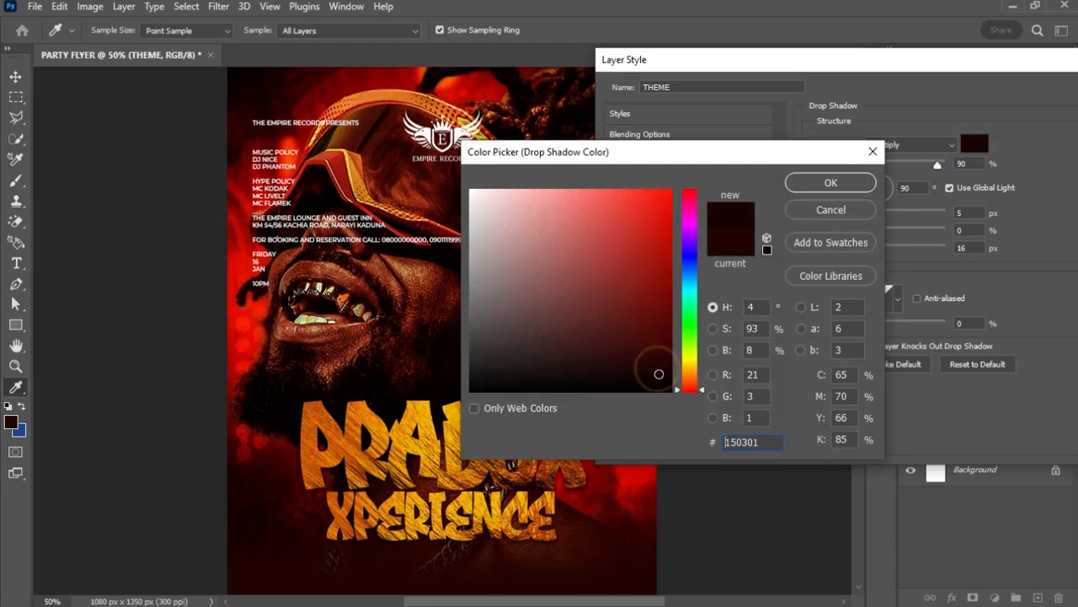
pyautogui.click(826, 187)
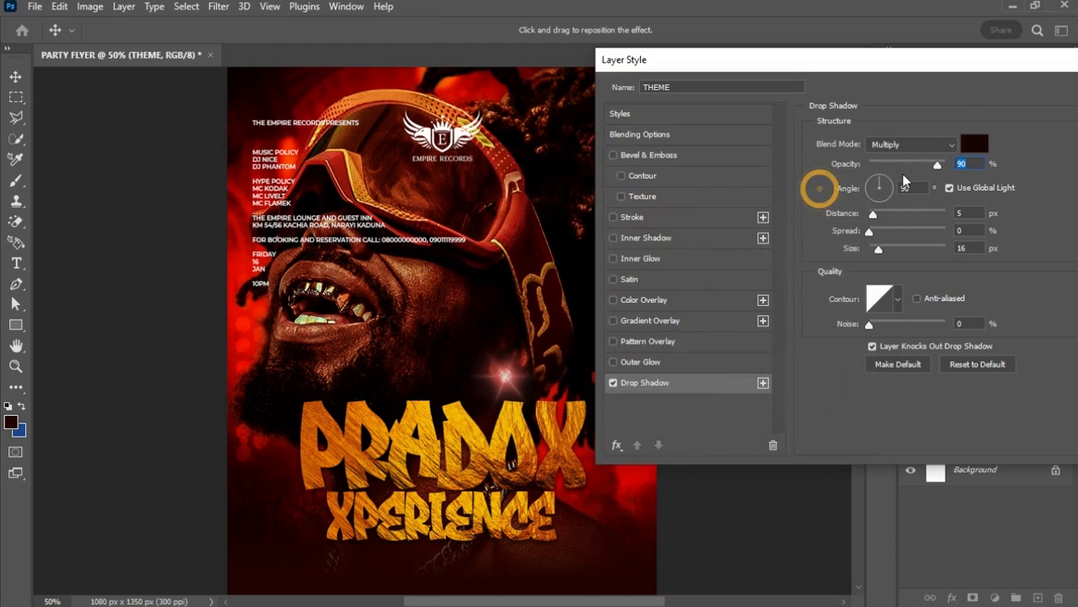
# - Set the drop shadow's angle to 138°, distance to 13 px, spread to 9% and size to 18 px, and apply the style
pyautogui.moveTo(877, 217)
pyautogui.mouseDown()
pyautogui.moveTo(889, 217)
pyautogui.moveTo(881, 250)
pyautogui.moveTo(879, 232)
pyautogui.mouseUp()
pyautogui.moveTo(557, 485); pyautogui.dragTo(553, 481)
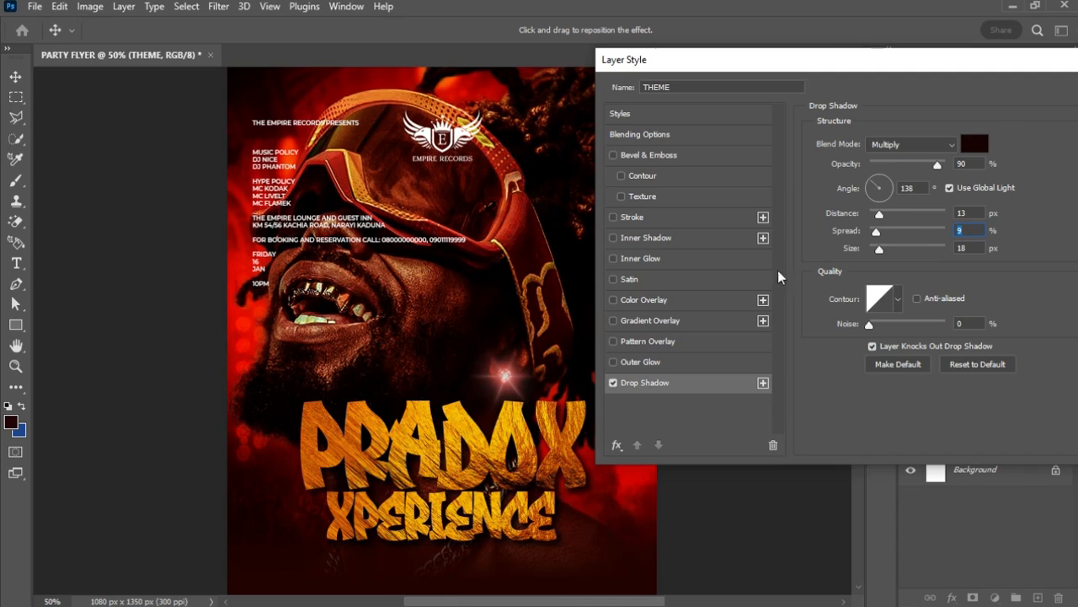
pyautogui.moveTo(1028, 60); pyautogui.dragTo(983, 66)
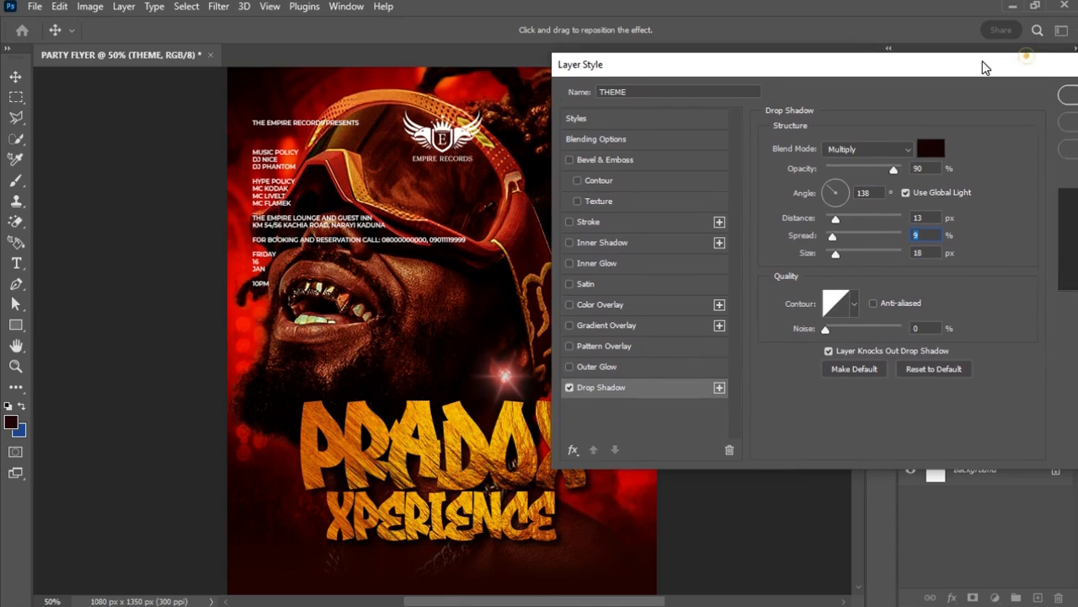
pyautogui.press('Return')
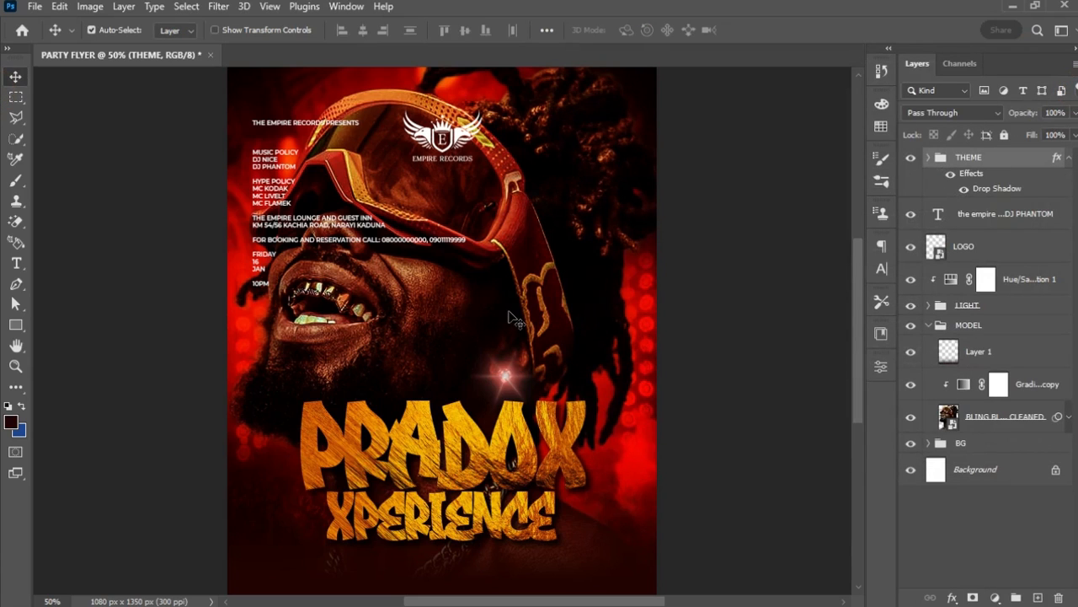
# - Cut THE EMPIRE RECORDS PRESENTS from the event details and paste it as a separate text layer above PRADOX
pyautogui.press('t')
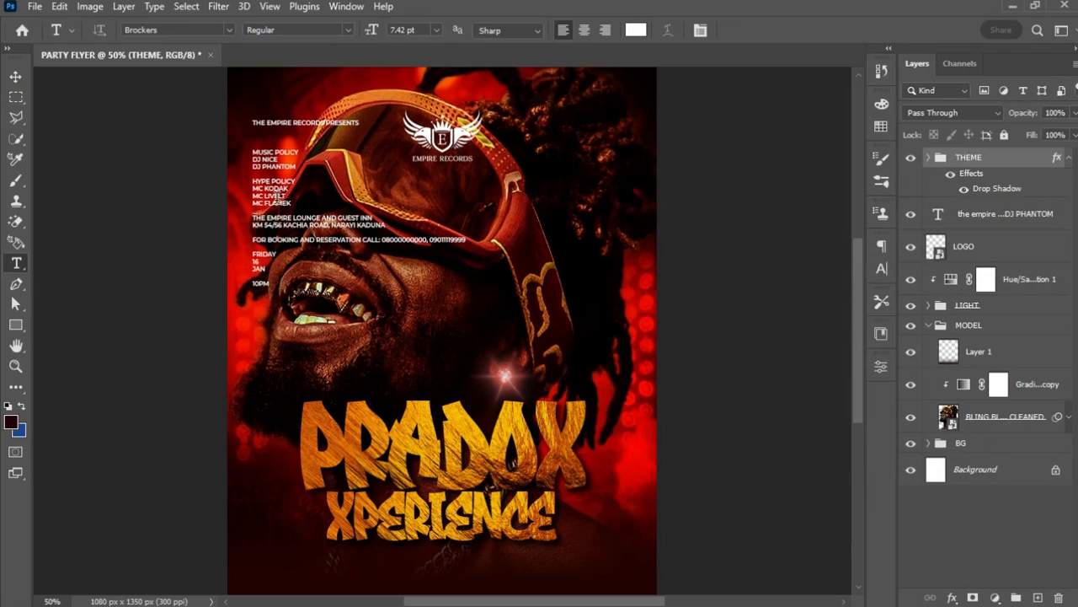
pyautogui.click(277, 195)
pyautogui.click(303, 357)
pyautogui.hotkey('ctrl', 'v')
# - Set THE EMPIRE RECORDS in Montserrat Bold and the word PRESENTS in Montserrat Regular
pyautogui.hotkey('ctrl', 'a')
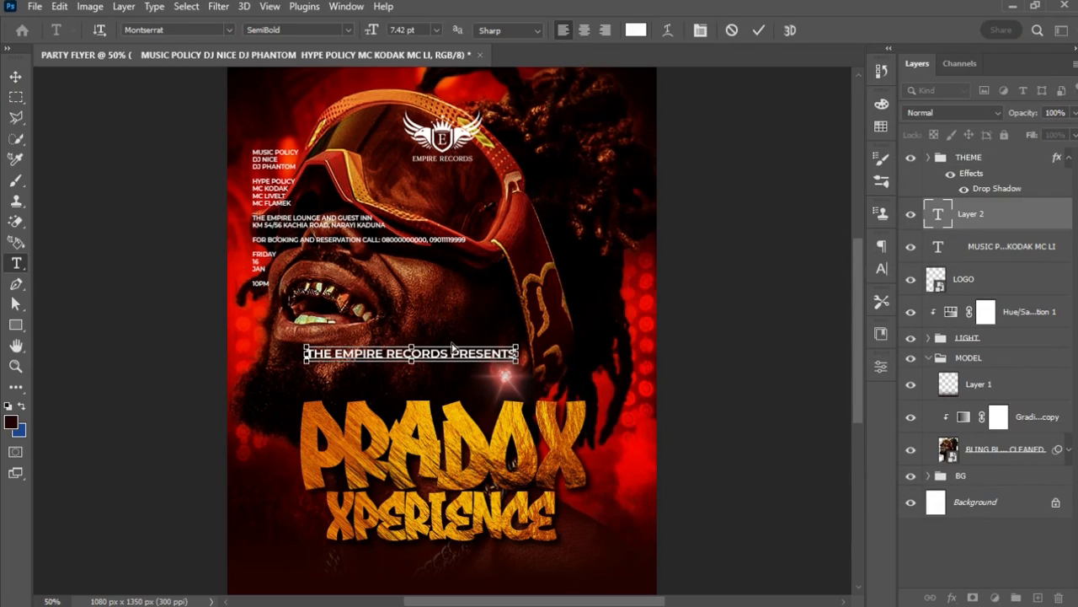
pyautogui.click(348, 34)
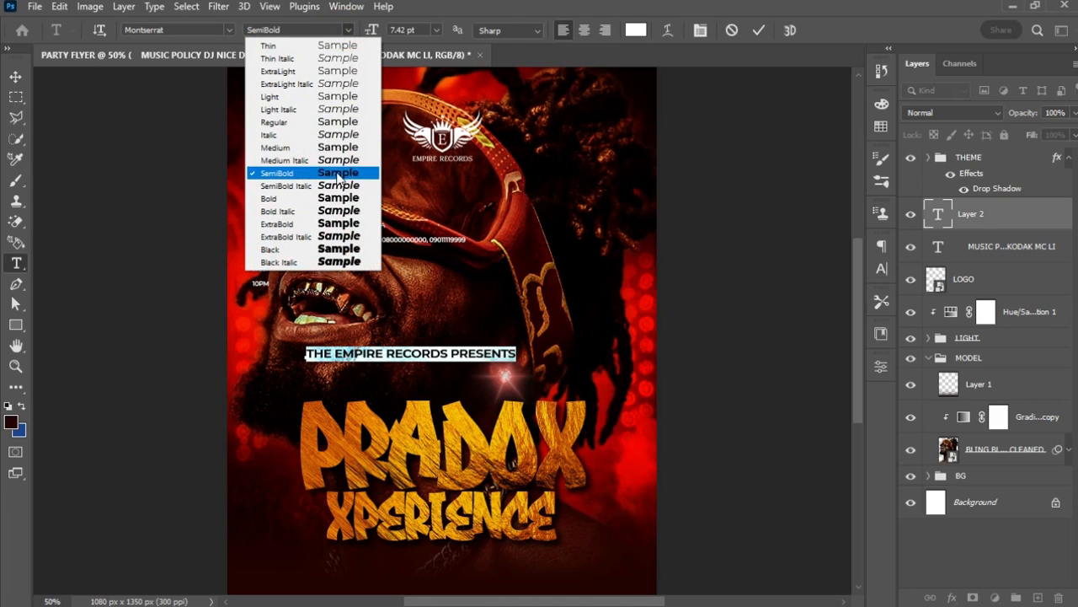
pyautogui.click(334, 200)
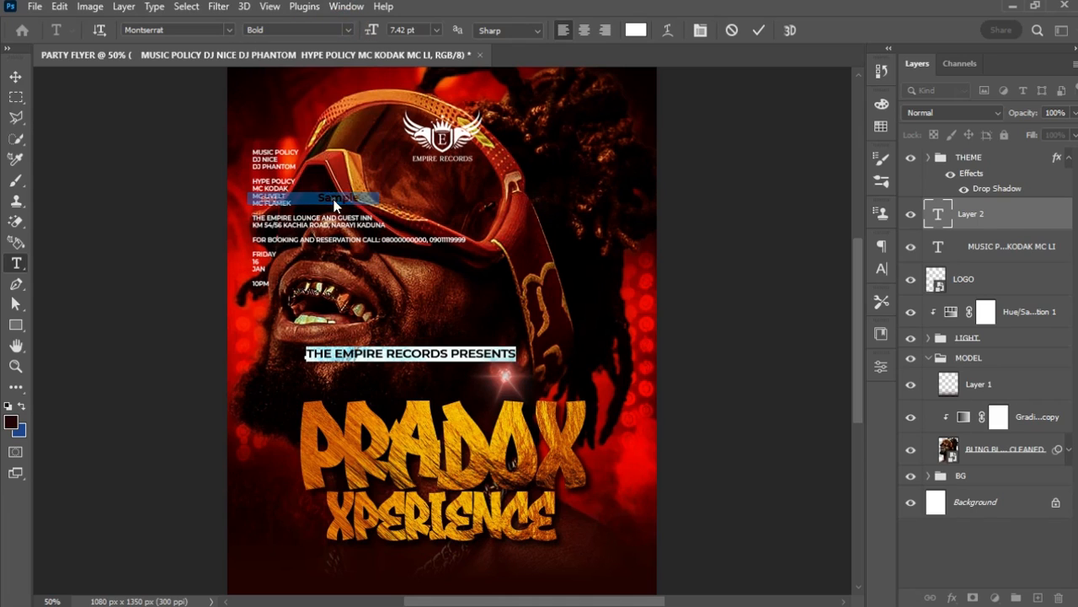
pyautogui.click(453, 352)
pyautogui.moveTo(456, 352); pyautogui.dragTo(527, 352)
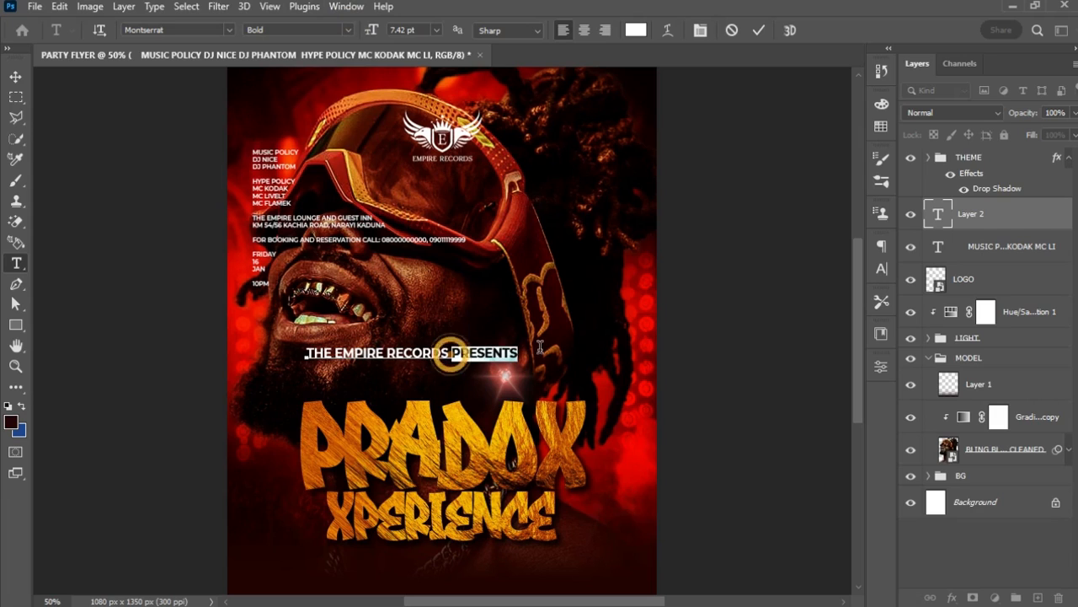
pyautogui.click(348, 30)
pyautogui.click(331, 124)
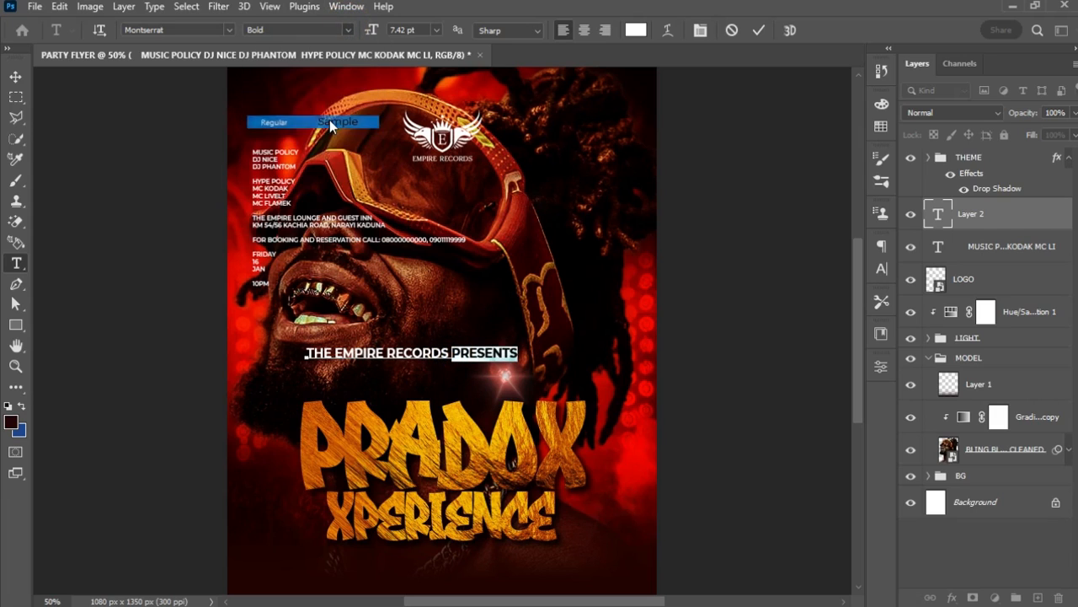
pyautogui.click(757, 30)
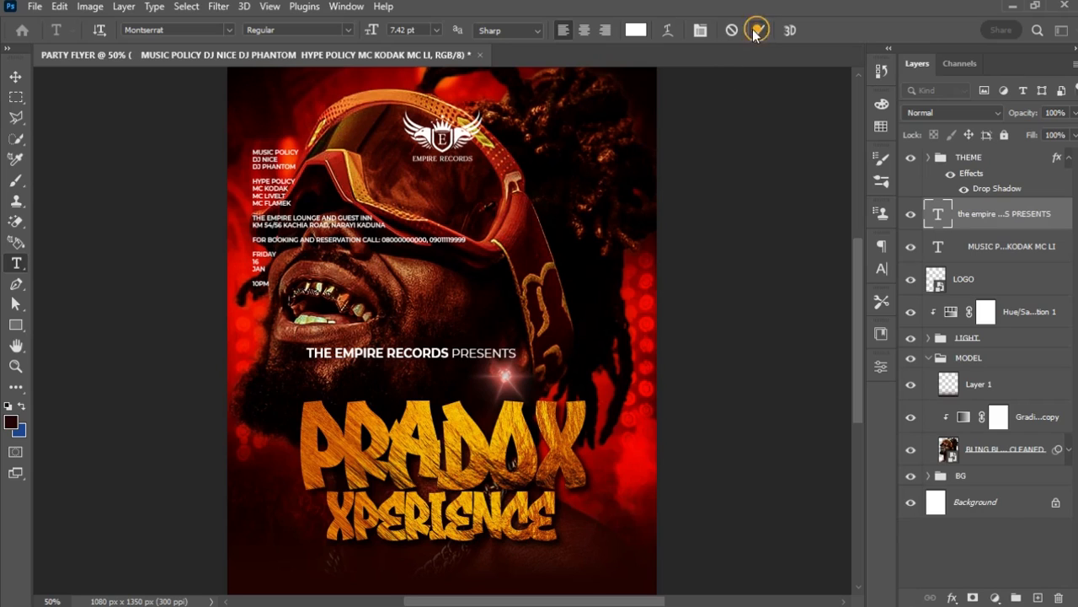
# - Shrink THE EMPIRE RECORDS PRESENTS and place it directly above PRADOX, nudged to line up with the title's left edge
pyautogui.click(15, 76)
pyautogui.hotkey('ctrl', 't')
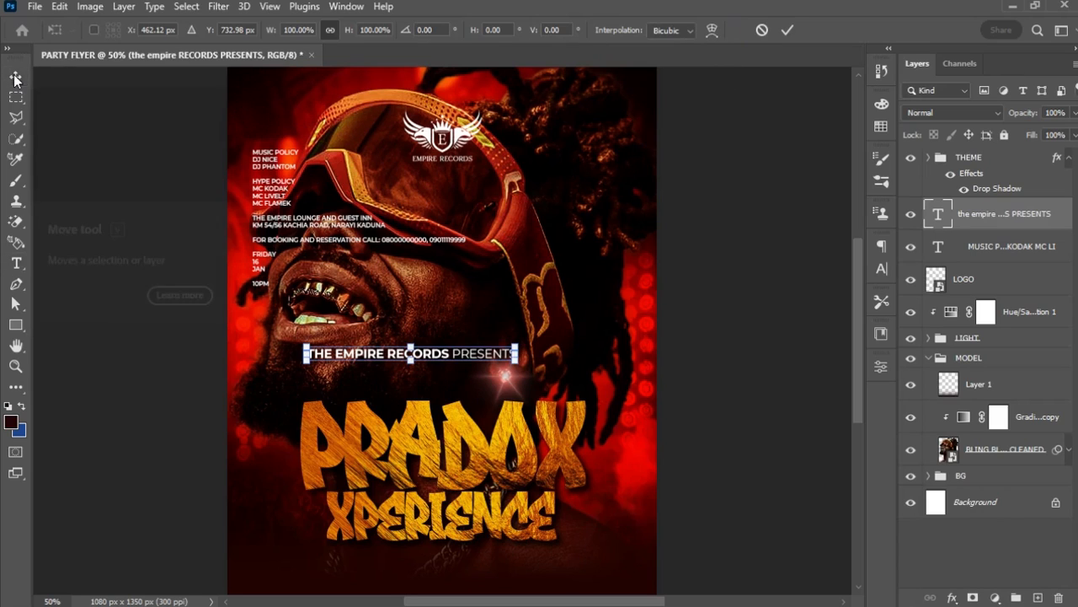
pyautogui.moveTo(523, 346); pyautogui.dragTo(419, 399)
pyautogui.press('Return')
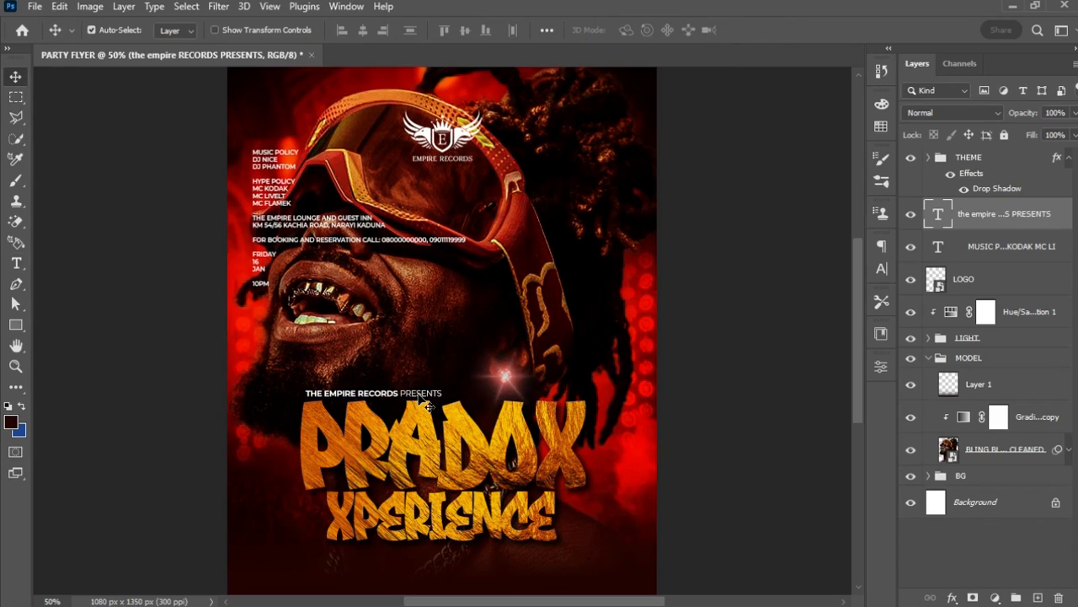
pyautogui.press('Left')
pyautogui.press('Left')
pyautogui.press('Up')
pyautogui.press('Up')
pyautogui.press('Left')
pyautogui.press('Left')
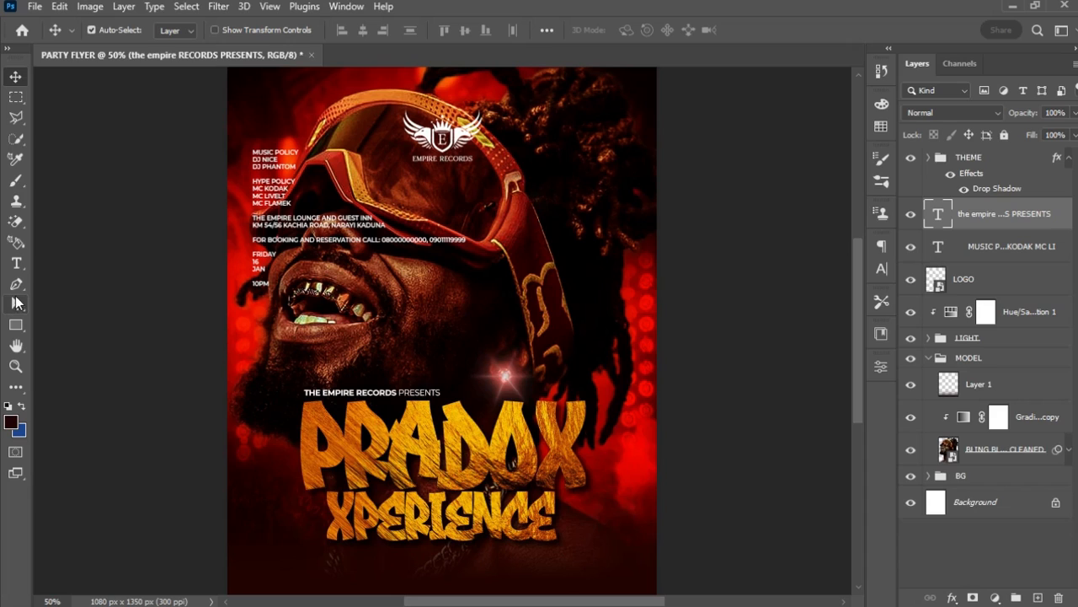
# - Cut the MUSIC POLICY line from the event details and draw a rectangle about 163 x 42 px just left of XPERIENCE
pyautogui.click(16, 262)
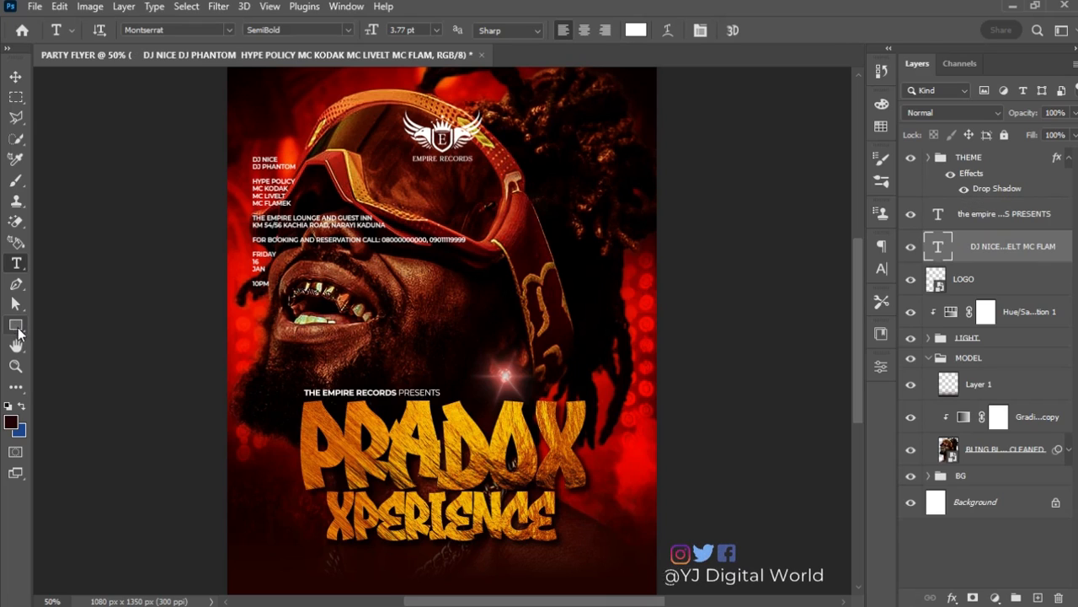
pyautogui.rightClick(15, 328)
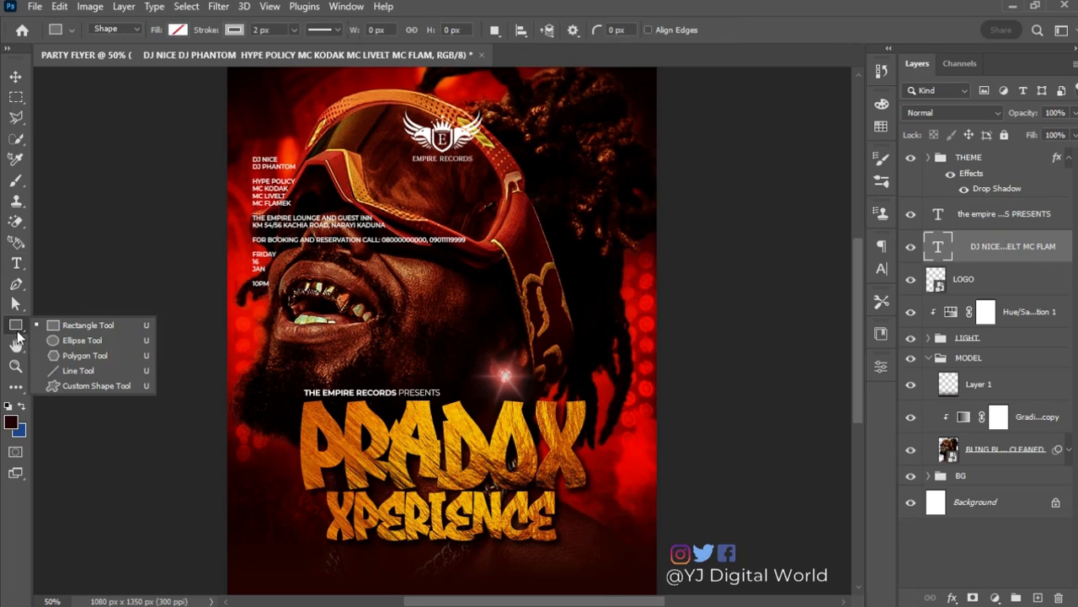
pyautogui.click(76, 325)
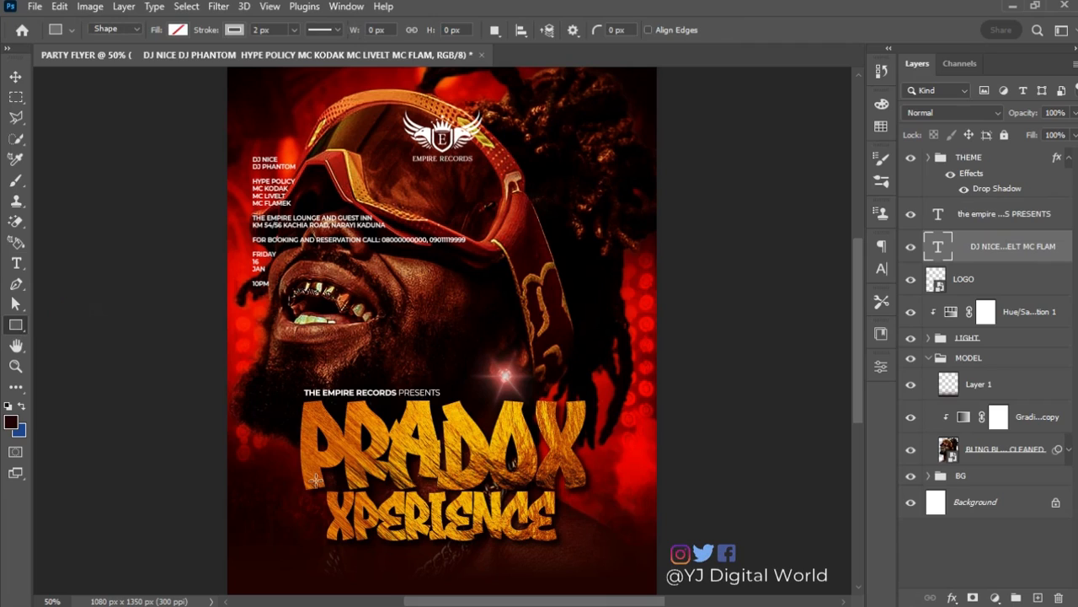
pyautogui.moveTo(259, 503); pyautogui.dragTo(323, 520)
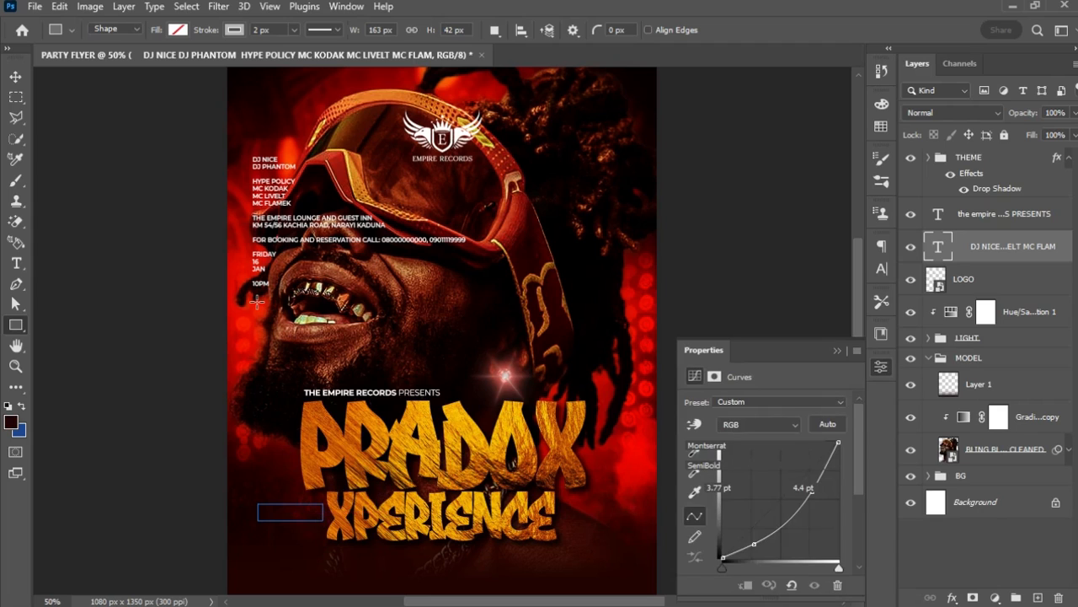
# - Fill the rectangle beside XPERIENCE with red #e40404 and set its stroke width to 0 px
pyautogui.click(178, 30)
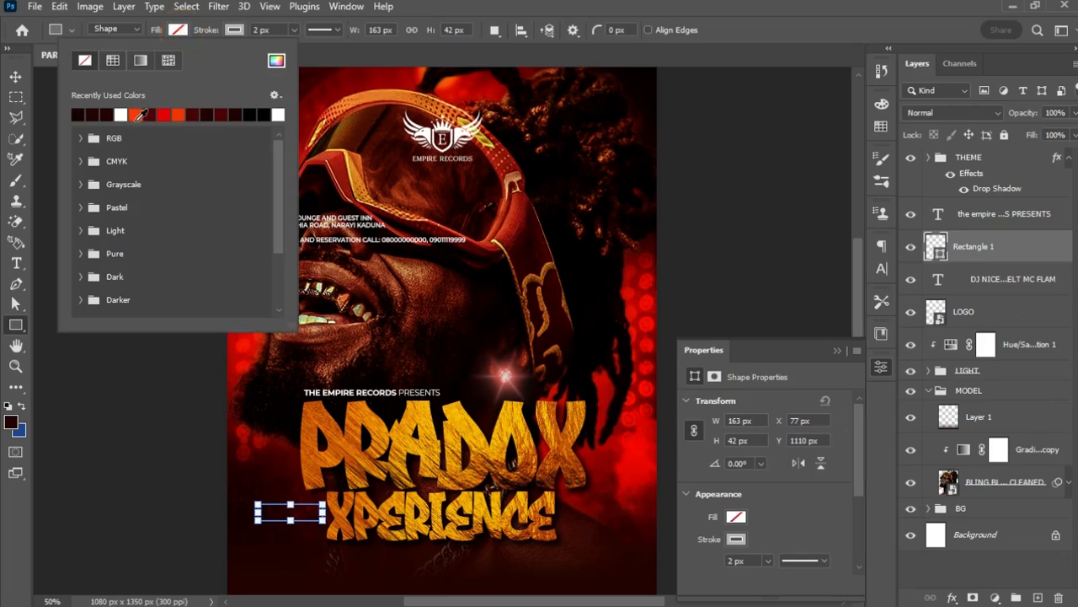
pyautogui.click(163, 114)
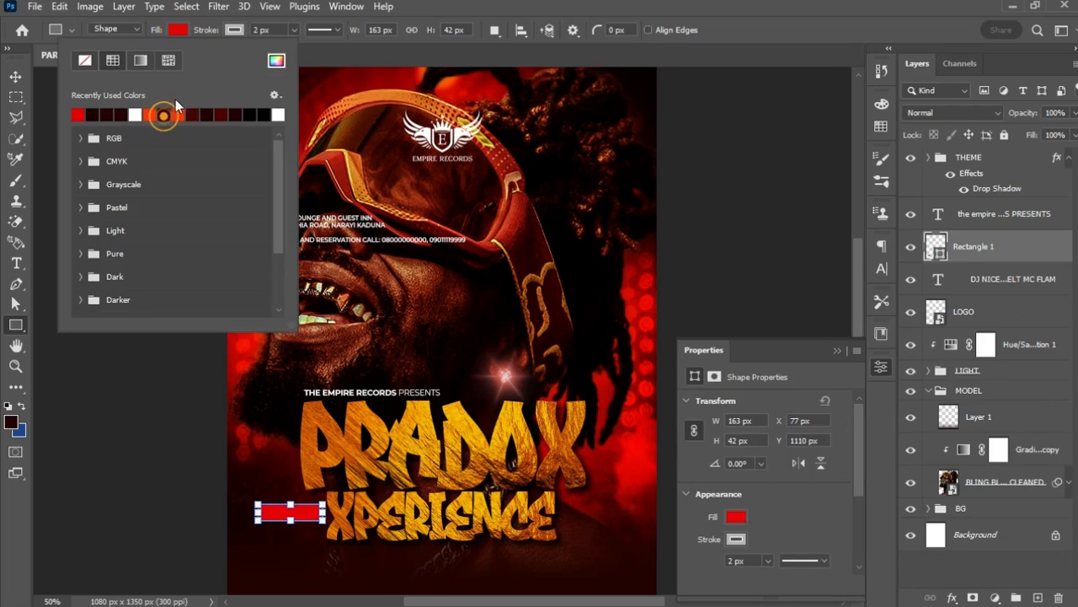
pyautogui.click(166, 114)
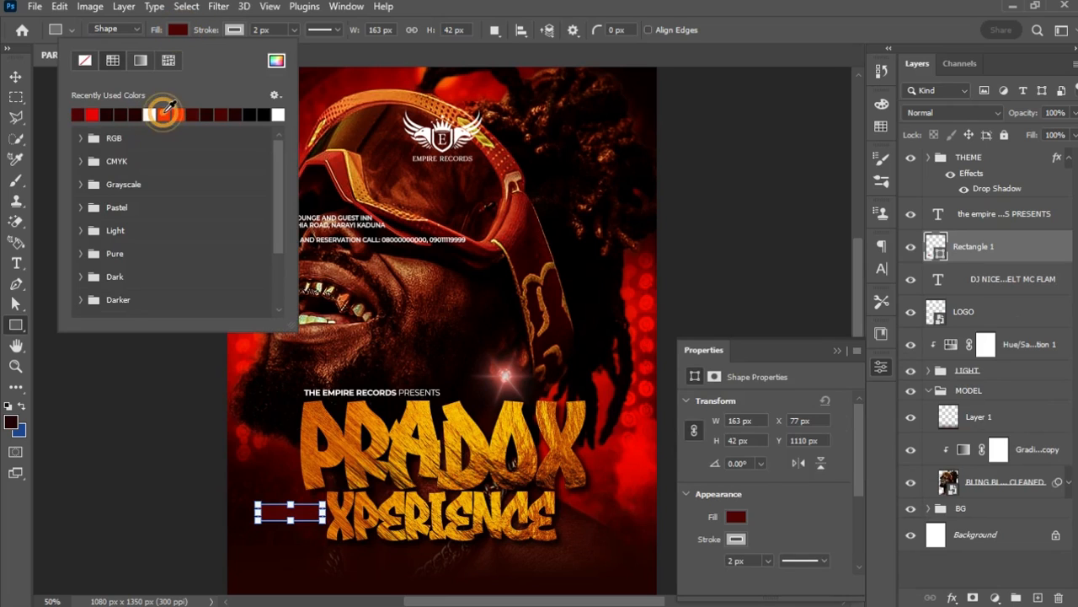
pyautogui.click(91, 115)
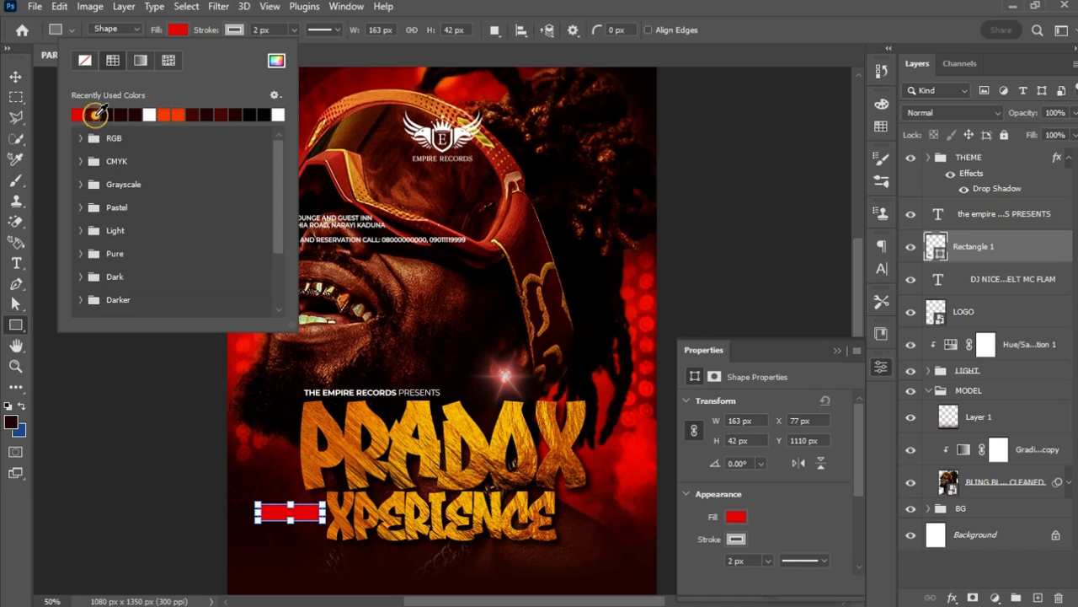
pyautogui.click(276, 60)
pyautogui.doubleClick(775, 450)
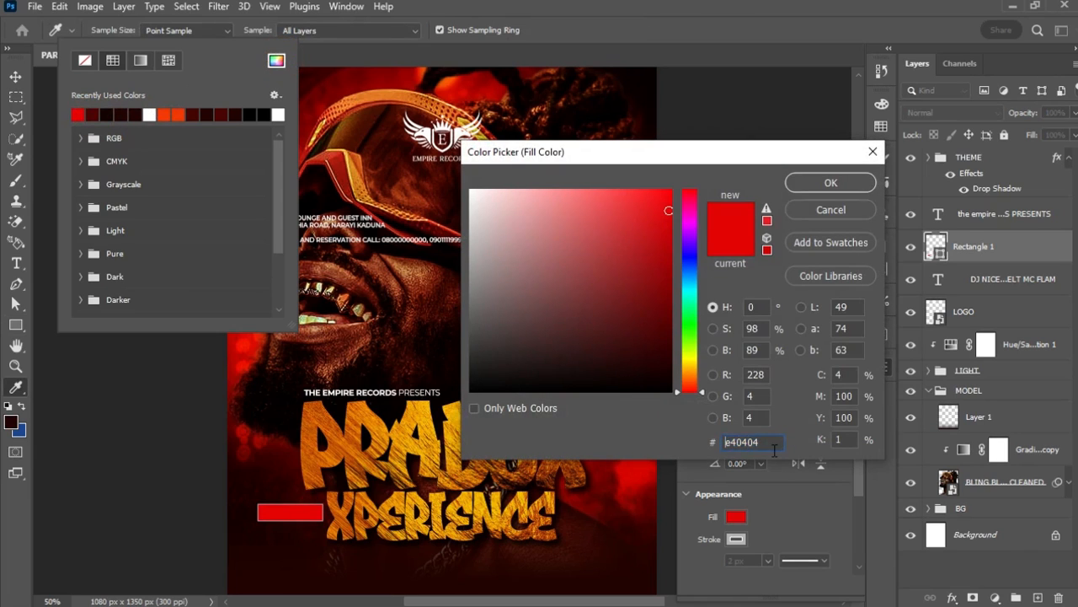
pyautogui.click(837, 188)
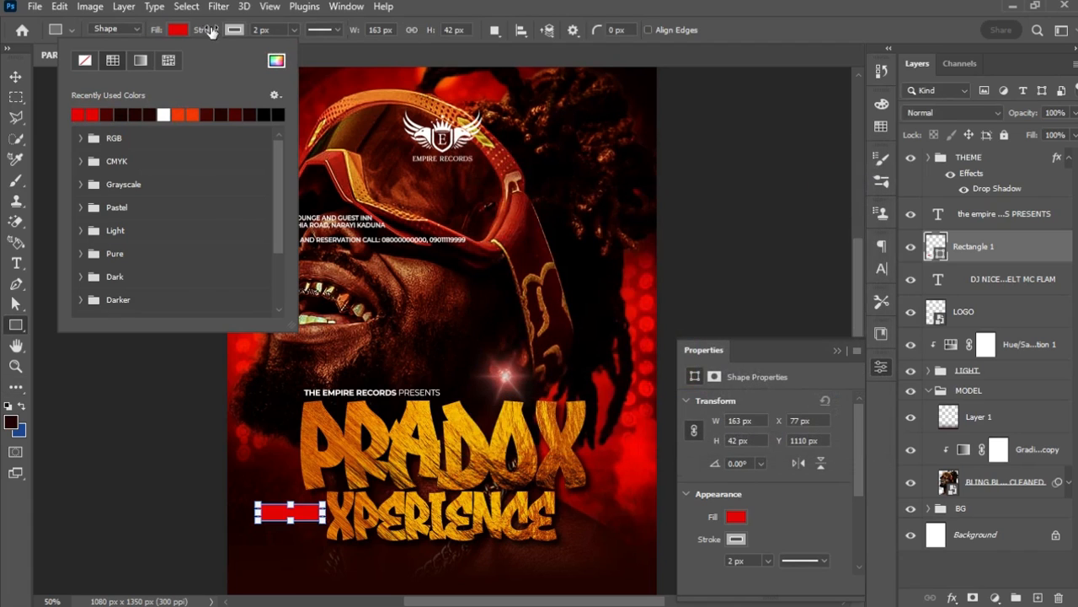
pyautogui.click(180, 34)
pyautogui.moveTo(208, 35); pyautogui.dragTo(199, 38)
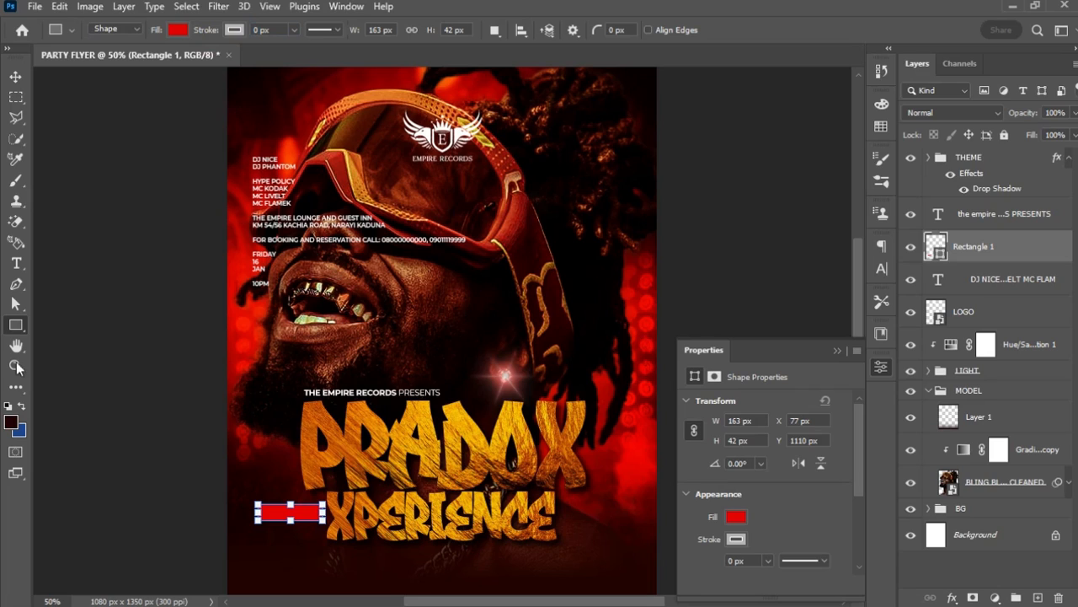
# - Add MUSIC POLICY as a separate text layer just above the red rectangle
pyautogui.click(16, 263)
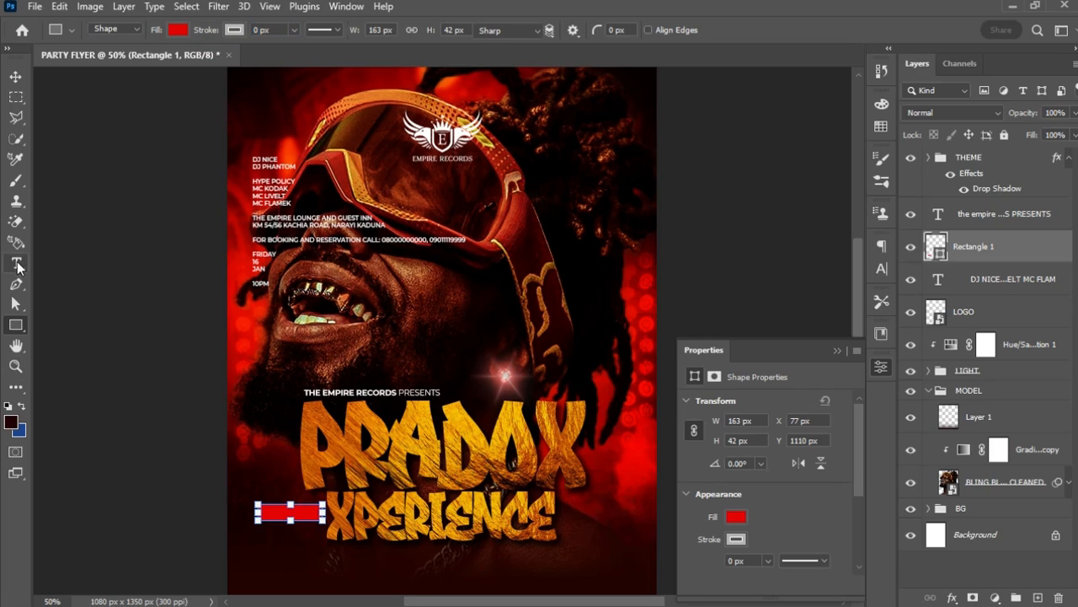
pyautogui.click(258, 472)
pyautogui.write('MUSIC POLICY')
pyautogui.hotkey('ctrl', 'Return')
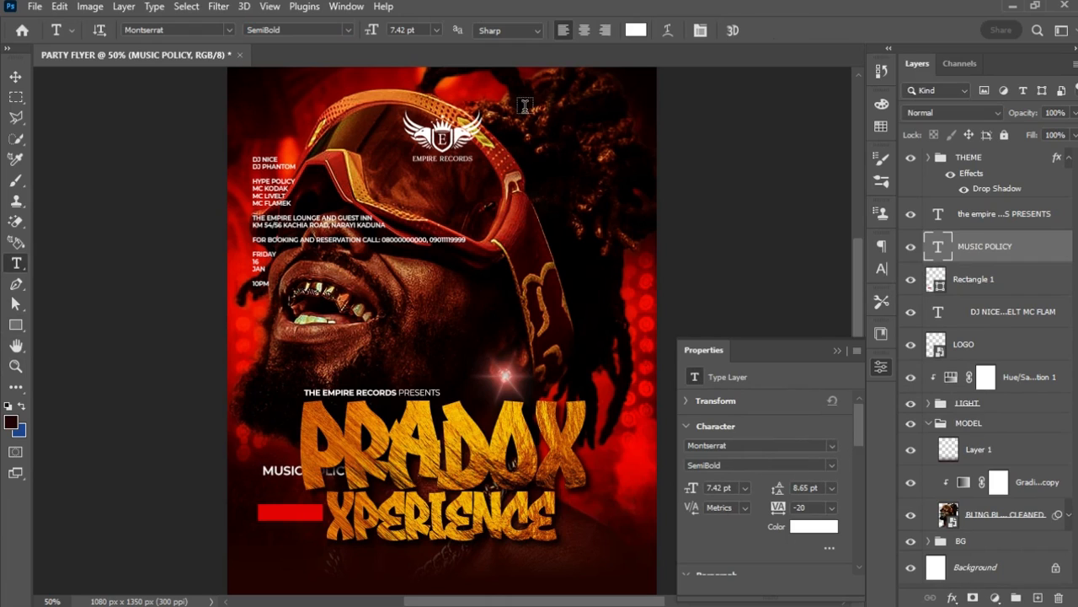
pyautogui.click(342, 6)
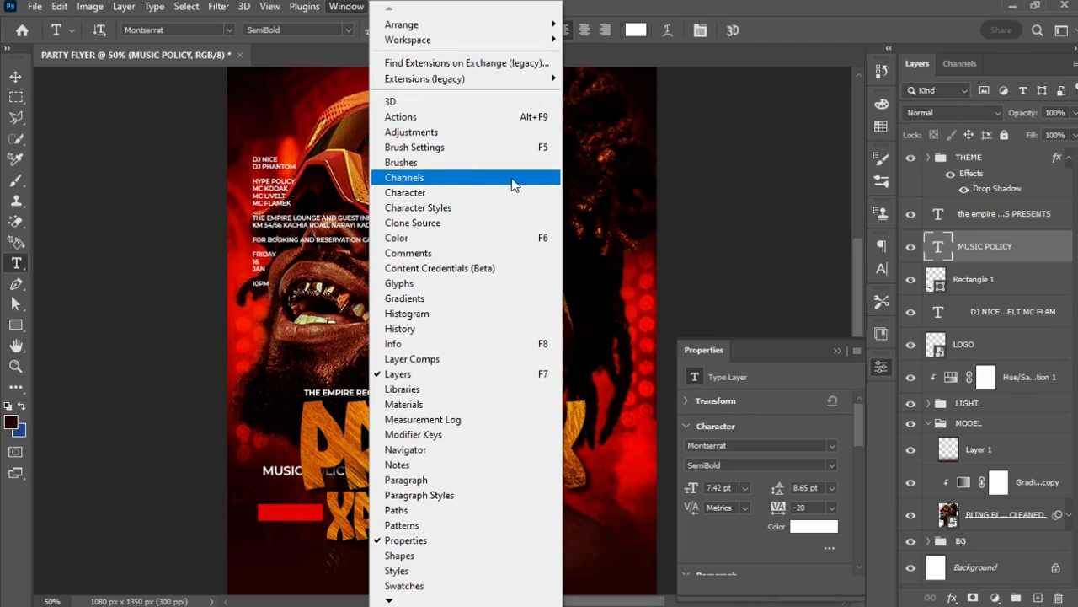
pyautogui.click(683, 4)
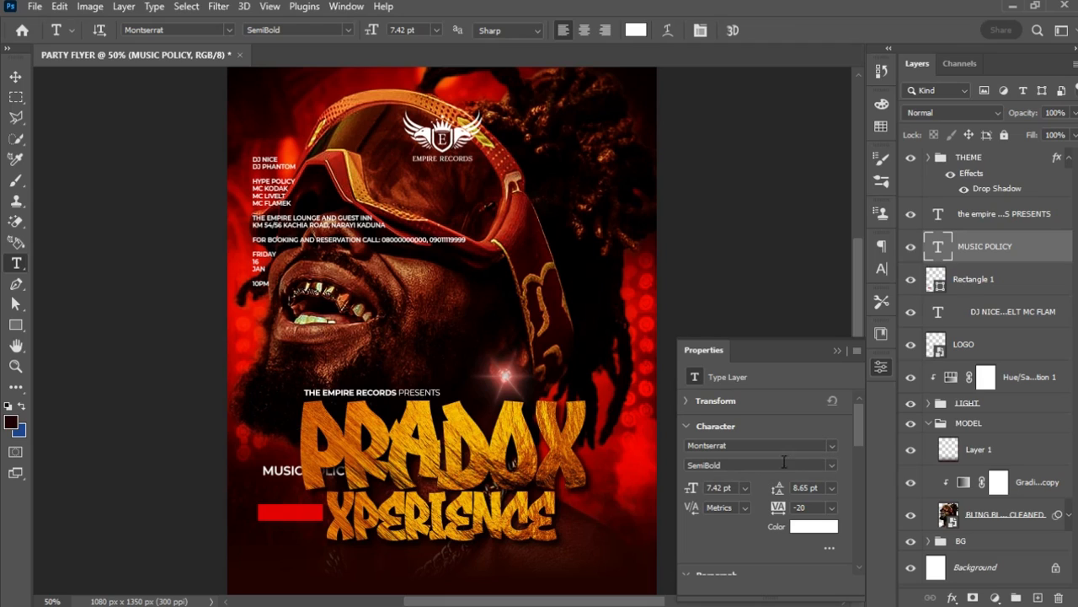
pyautogui.click(839, 350)
# - Scale the MUSIC POLICY text down to about 55%
pyautogui.hotkey('ctrl', 't')
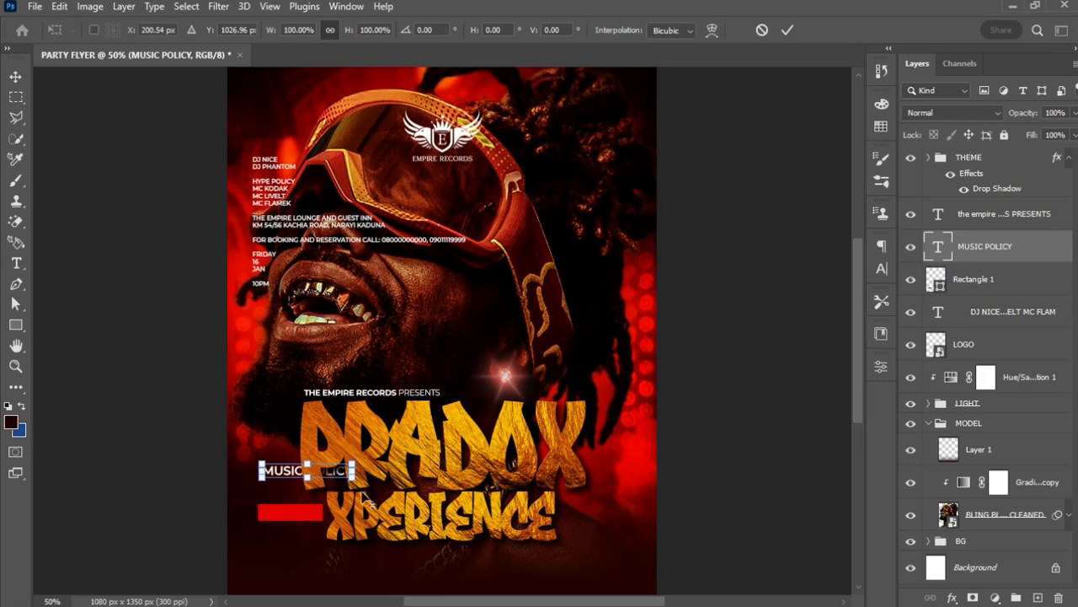
pyautogui.moveTo(353, 477); pyautogui.dragTo(343, 479)
pyautogui.moveTo(335, 479); pyautogui.dragTo(330, 476)
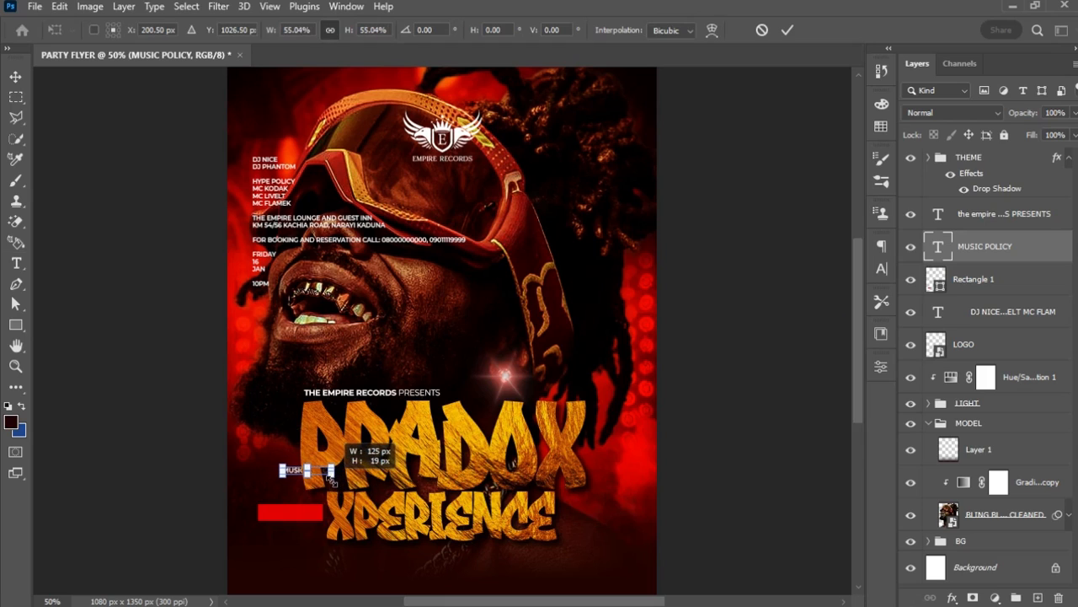
pyautogui.press('Return')
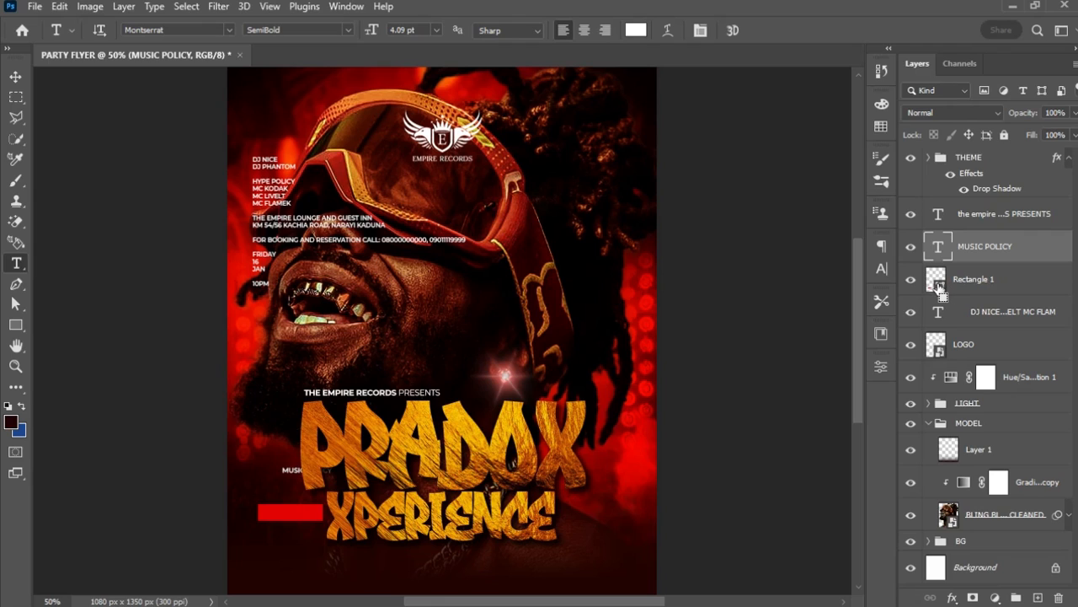
# - Centre the MUSIC POLICY text horizontally and vertically on the red rectangle, using the rectangle's outline as the selection
pyautogui.keyDown('ctrl'); pyautogui.click(938, 288); pyautogui.keyUp('ctrl')
pyautogui.click(16, 76)
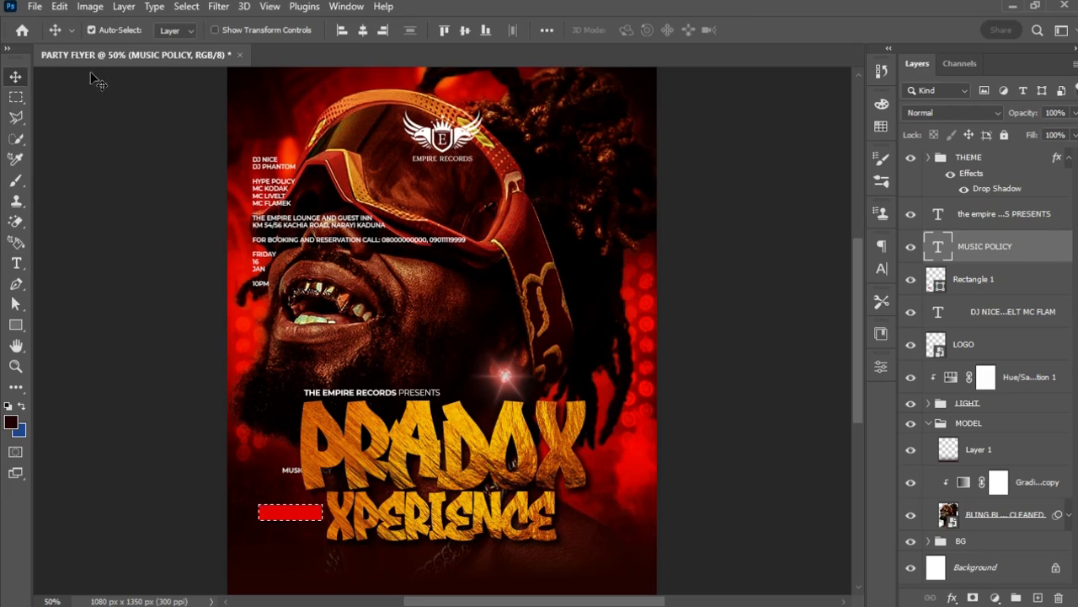
pyautogui.click(363, 30)
pyautogui.click(464, 30)
pyautogui.hotkey('ctrl', 'd')
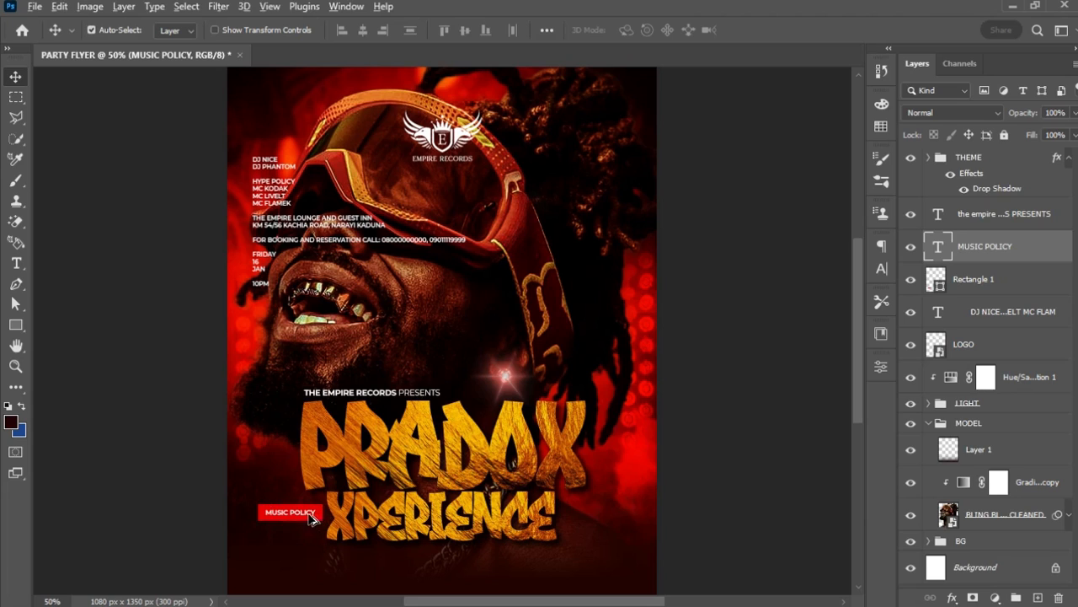
# - Duplicate MUSIC POLICY just below the red rectangle and replace the copy's text with the two DJ names cut from the event details
pyautogui.moveTo(306, 517); pyautogui.dragTo(306, 533)
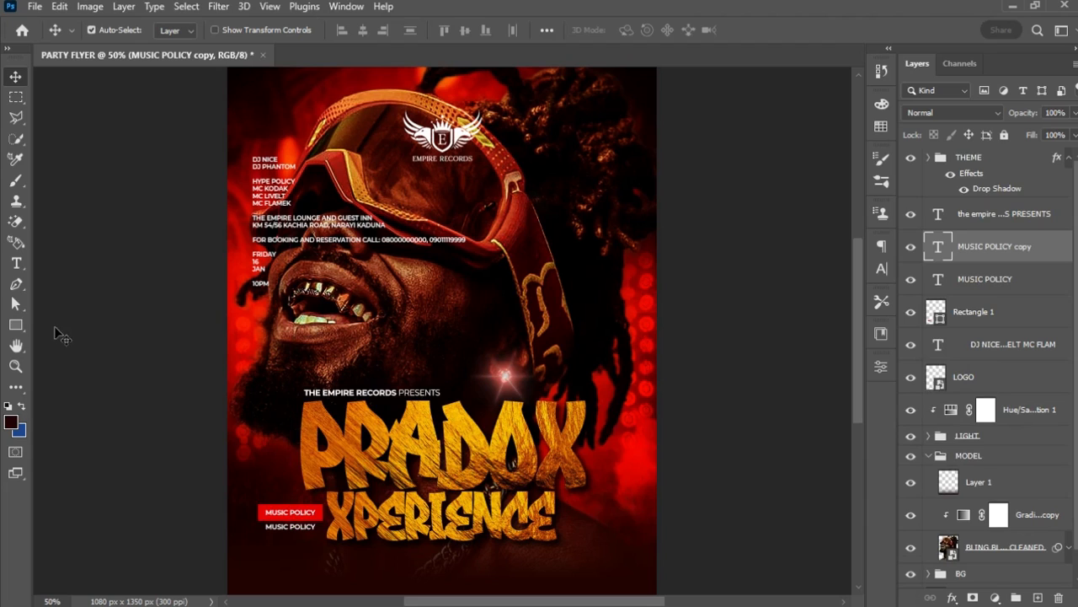
pyautogui.click(16, 263)
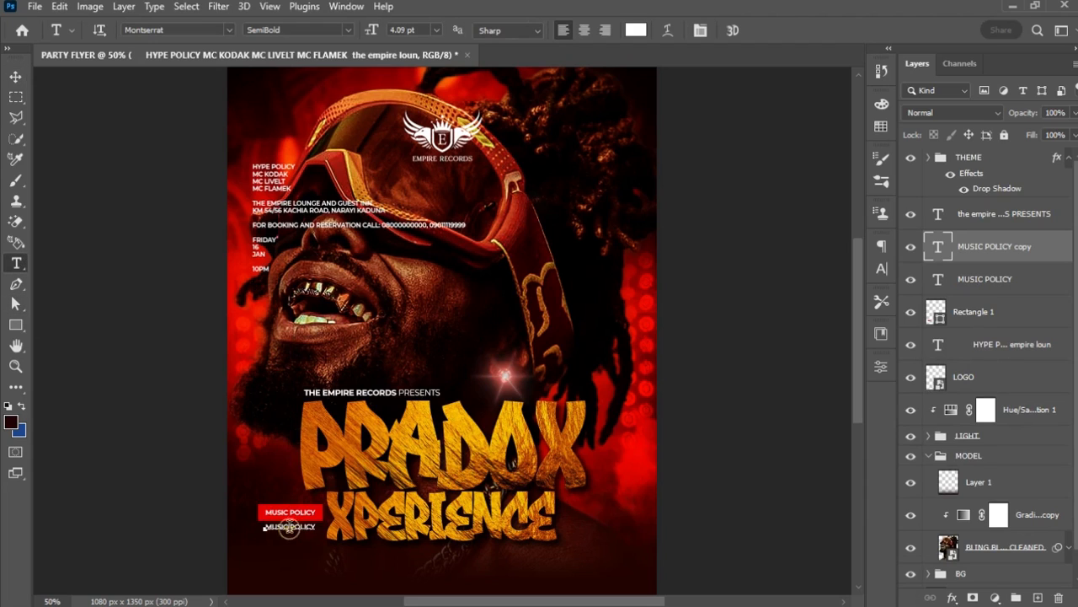
pyautogui.click(289, 531)
pyautogui.hotkey('ctrl', 'a')
pyautogui.write('DJ NICE DJ PHANTOM')
pyautogui.press('BackSpace')
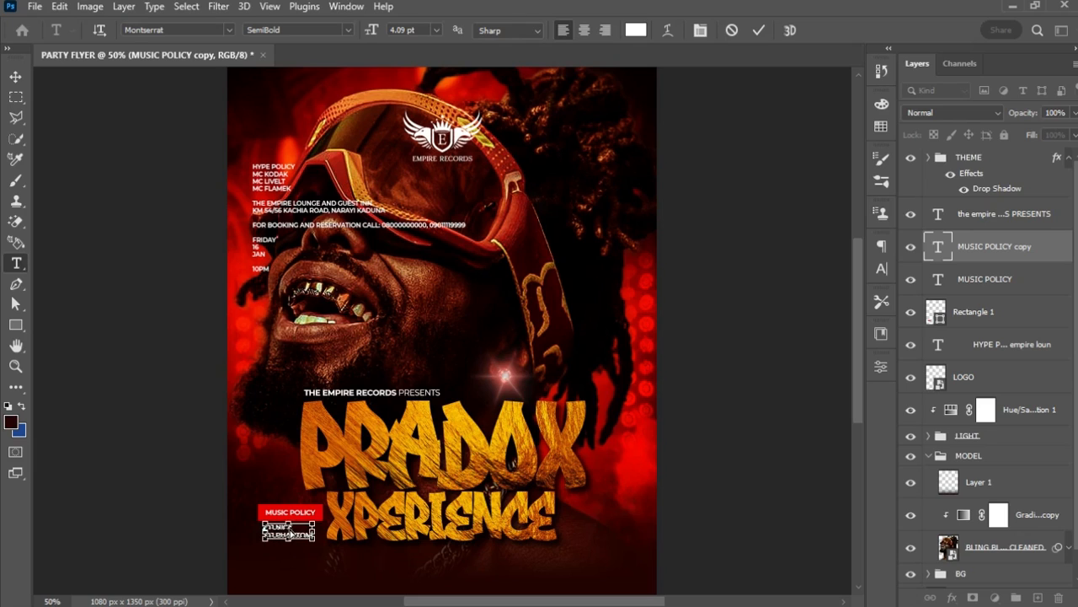
pyautogui.hotkey('ctrl', 'Return')
# - Set the two DJ names below the red rectangle in Montserrat ExtraBold
pyautogui.click(348, 29)
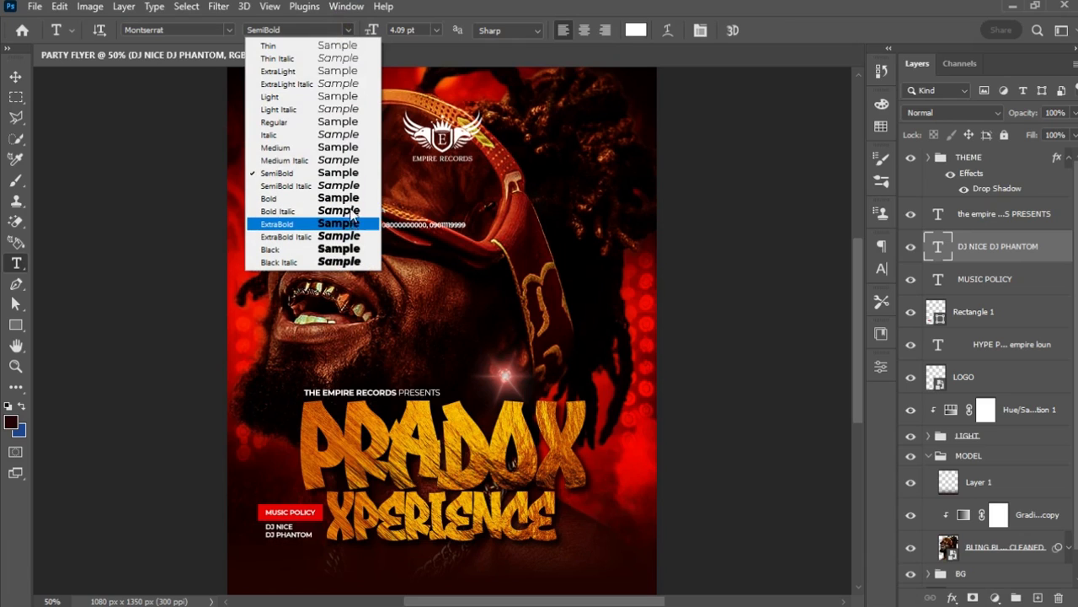
pyautogui.click(347, 198)
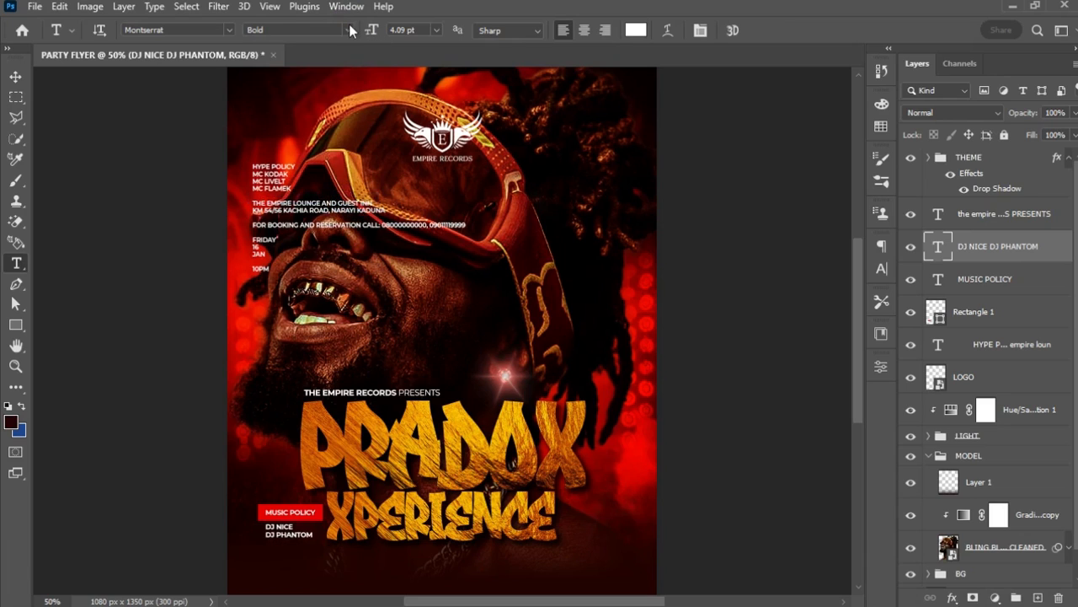
pyautogui.click(348, 29)
pyautogui.click(363, 234)
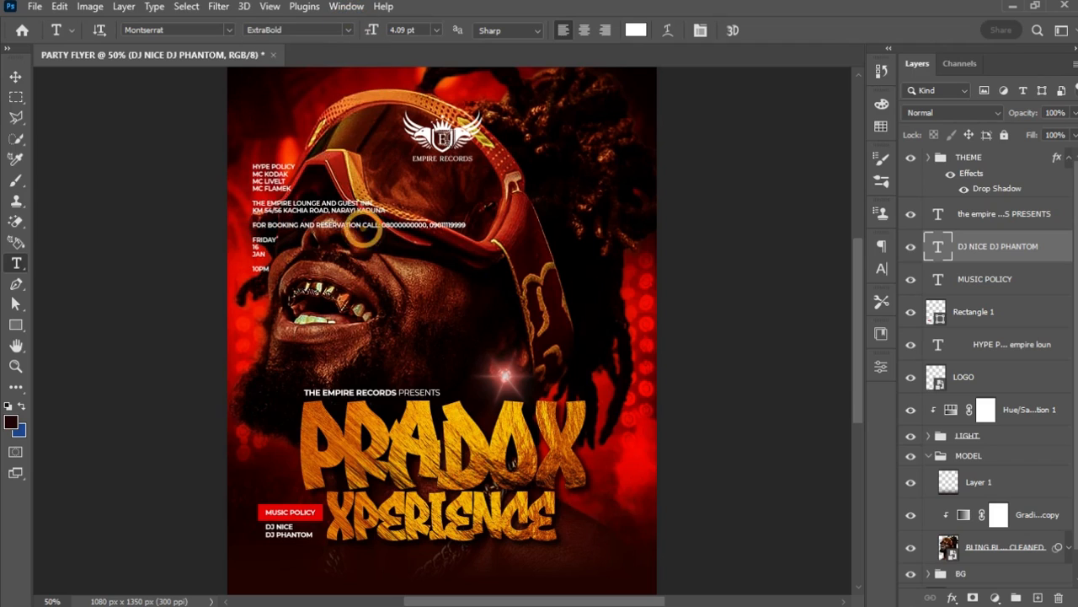
# - Narrow the red rectangle behind MUSIC POLICY to about 88% of its width, keeping it centred on the text
pyautogui.click(15, 77)
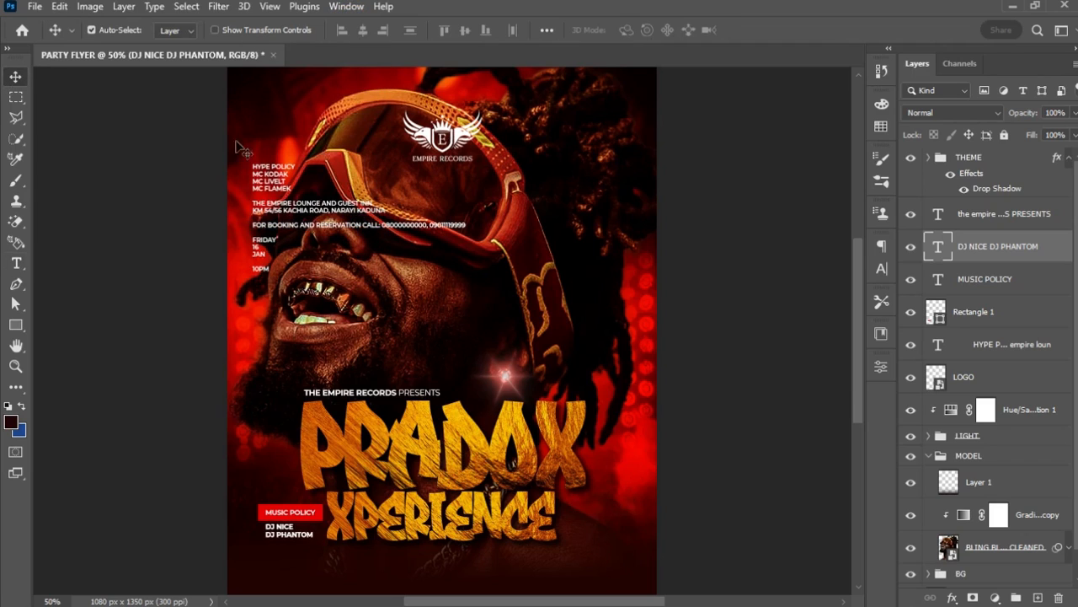
pyautogui.click(323, 514)
pyautogui.hotkey('ctrl', 't')
pyautogui.moveTo(324, 511); pyautogui.dragTo(319, 511)
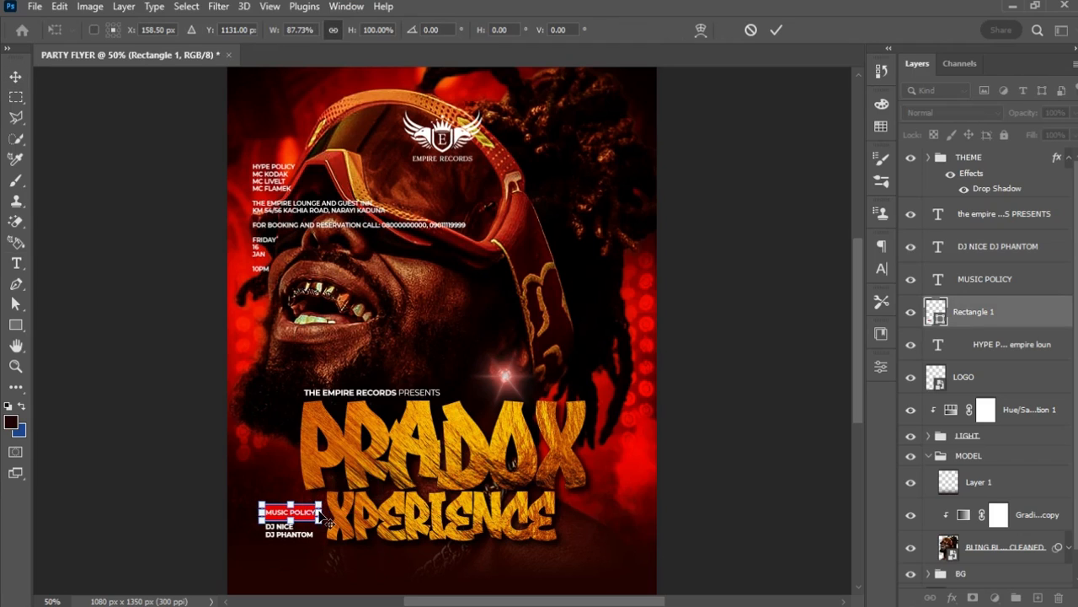
pyautogui.press('Return')
# - Enlarge the DJ names text to about 118%
pyautogui.click(1049, 248)
pyautogui.hotkey('ctrl', 't')
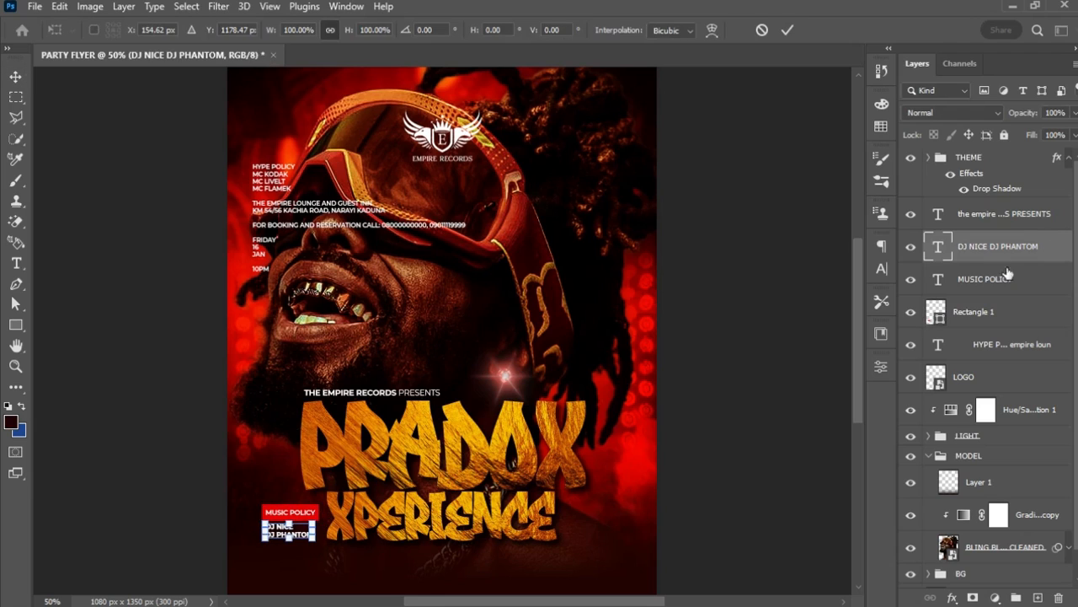
pyautogui.moveTo(311, 543); pyautogui.dragTo(320, 548)
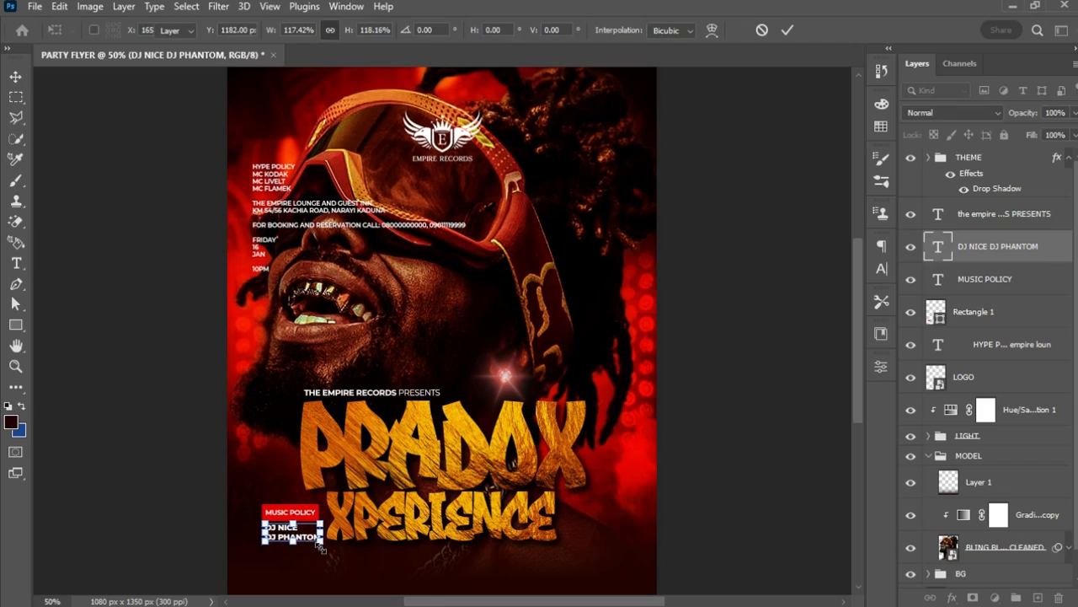
pyautogui.press('Return')
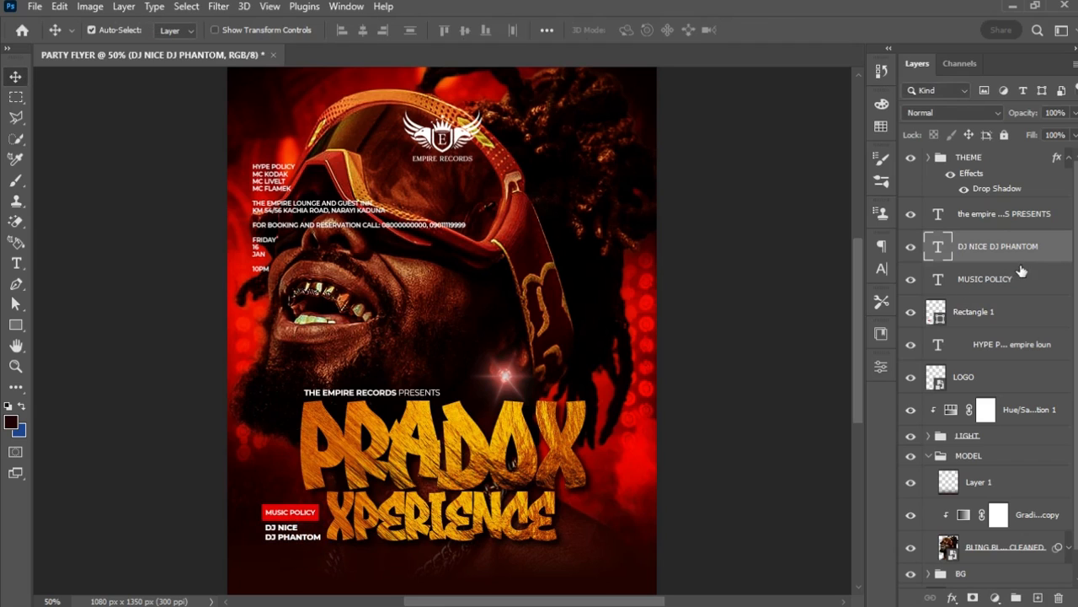
# - Group the DJ names, the MUSIC POLICY text and the red rectangle, and name the group MUSIC
pyautogui.click(1045, 256)
pyautogui.keyDown('shift'); pyautogui.click(1020, 313); pyautogui.keyUp('shift')
pyautogui.hotkey('ctrl', 'g')
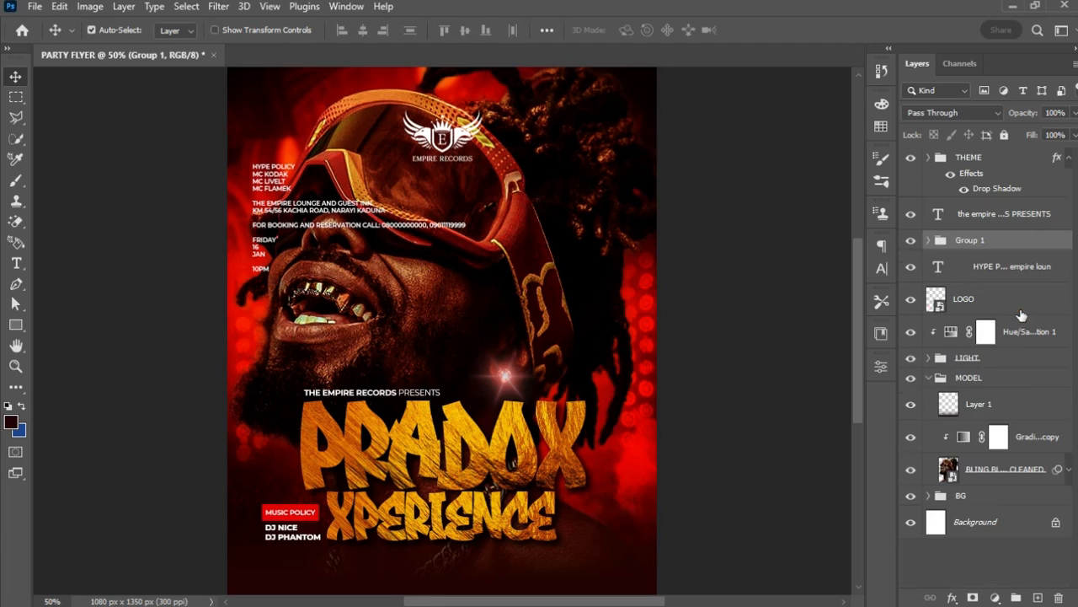
pyautogui.doubleClick(971, 241)
pyautogui.write('MUSIC')
pyautogui.press('Return')
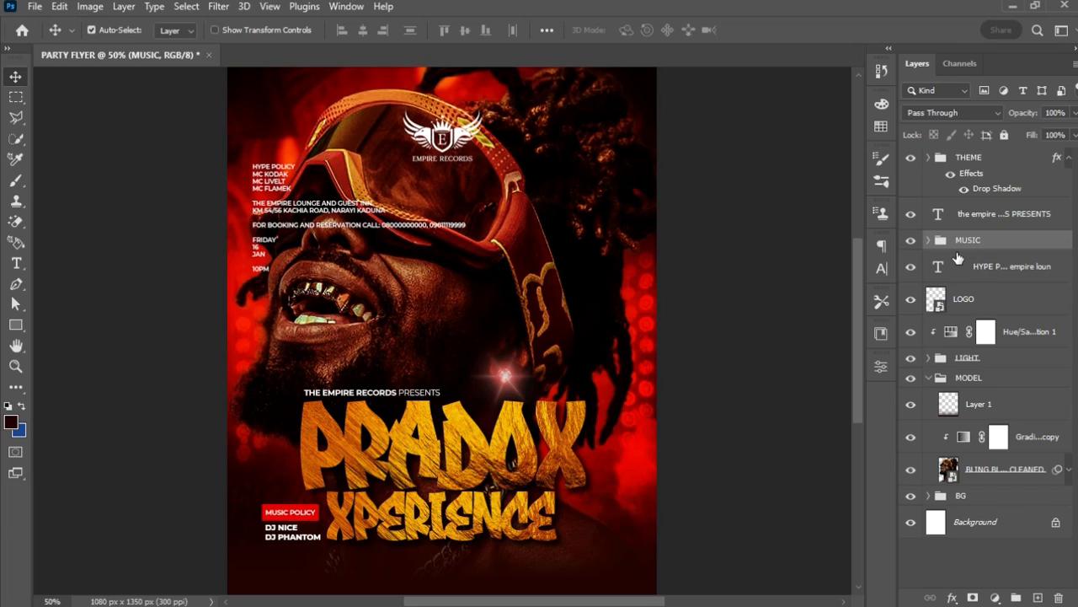
# - Move the MUSIC group slightly left, away from the XPERIENCE title
pyautogui.hotkey('ctrl', 't')
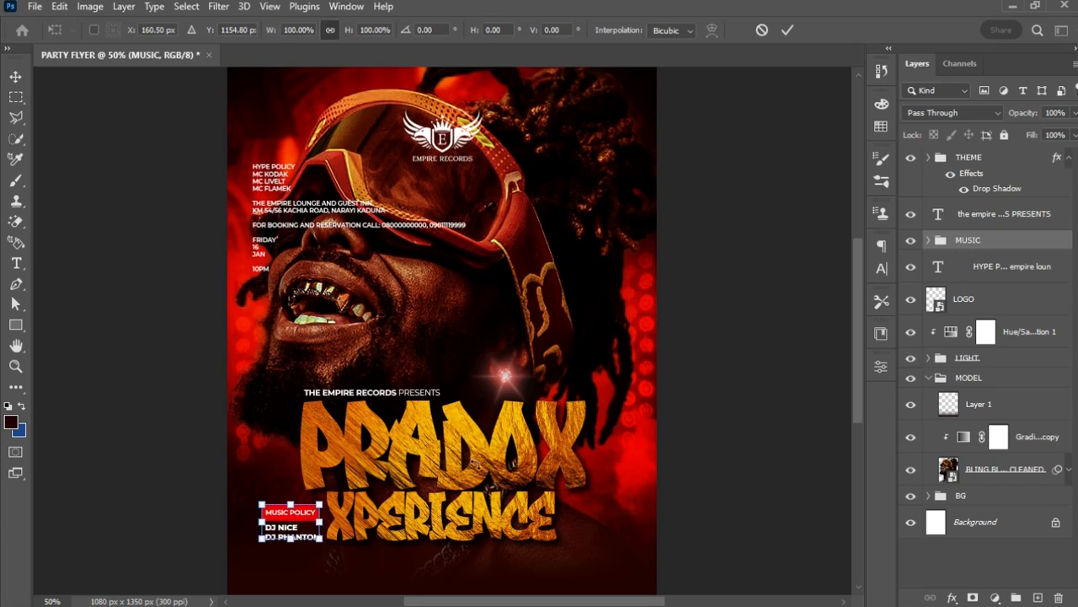
pyautogui.moveTo(299, 525); pyautogui.dragTo(291, 525)
pyautogui.press('Return')
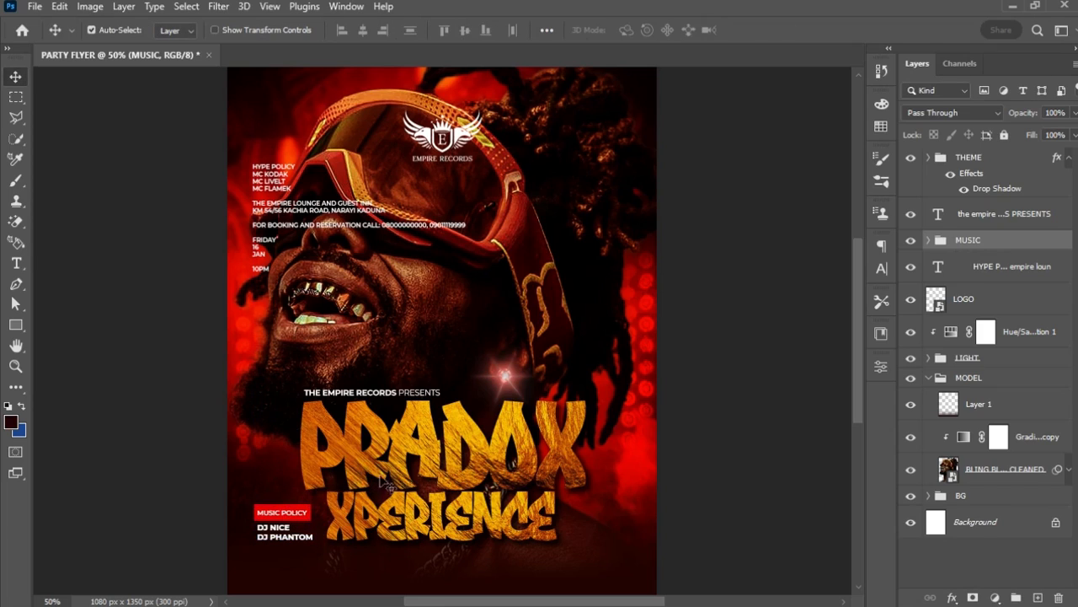
# - Duplicate the MUSIC group and place the copy directly below the original
pyautogui.hotkey('ctrl', 'j')
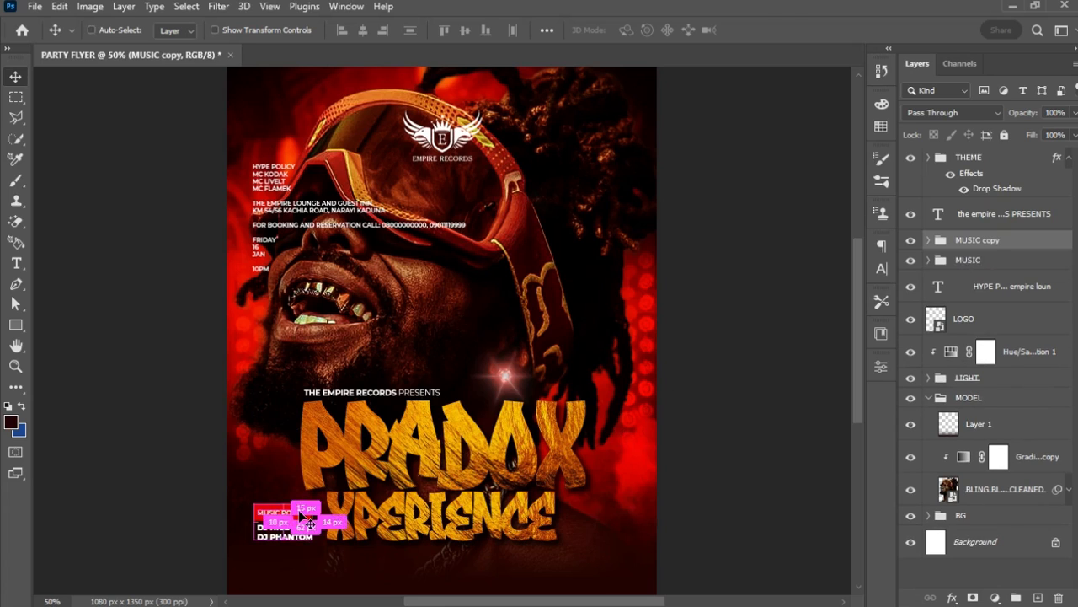
pyautogui.hotkey('ctrl', 't')
pyautogui.moveTo(302, 524); pyautogui.dragTo(302, 556)
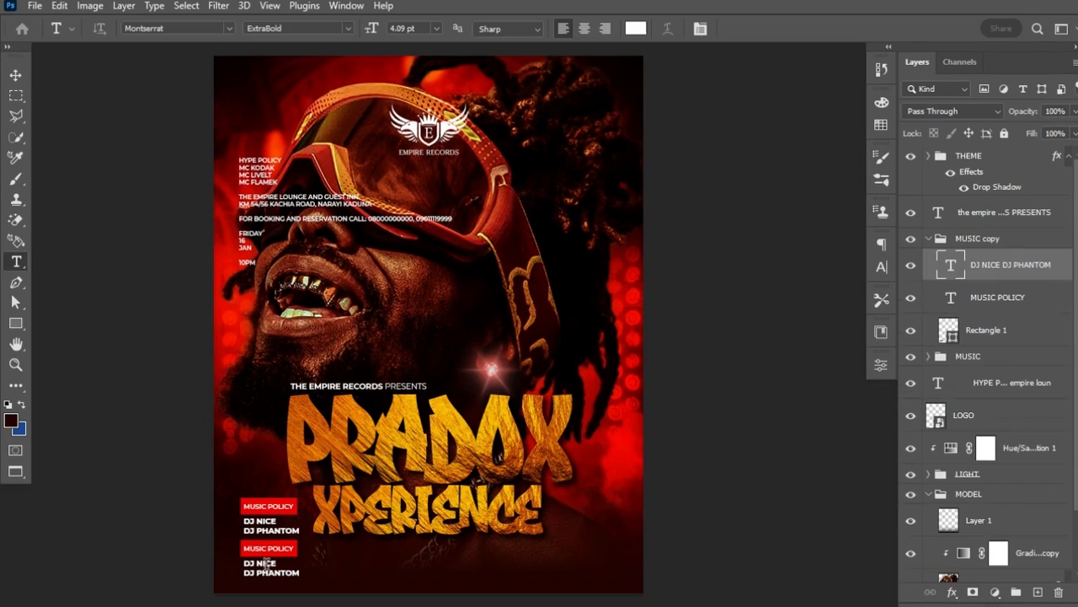
pyautogui.click(248, 565)
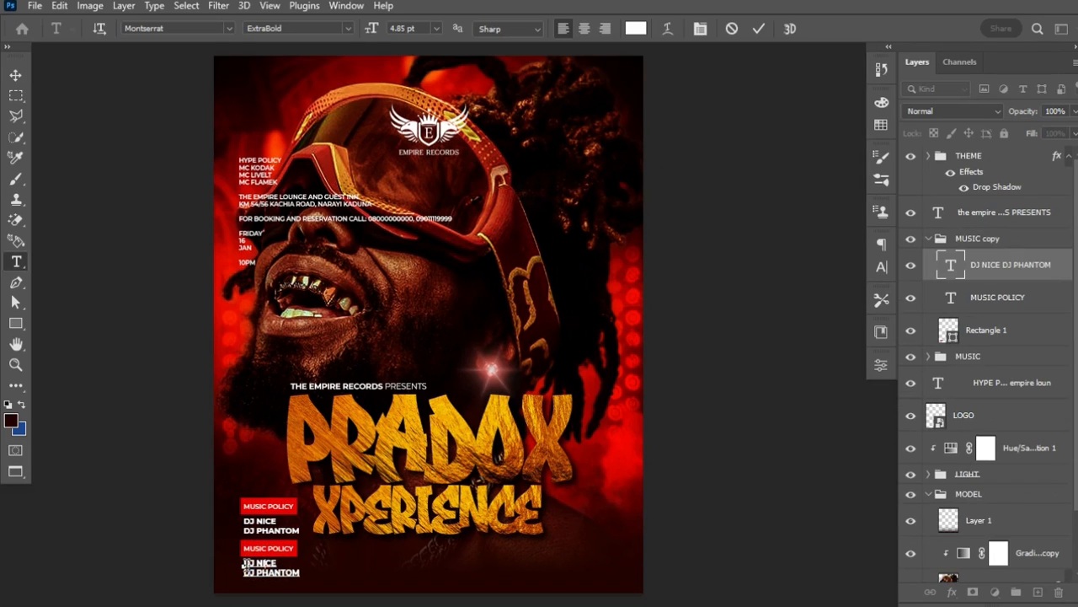
pyautogui.press('Escape')
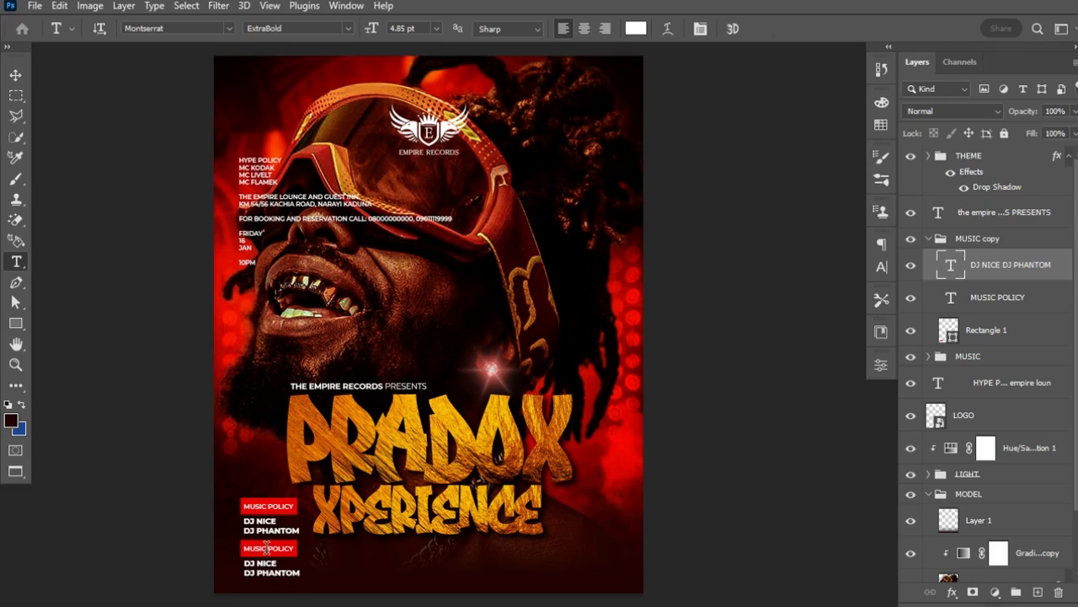
# - Change the copied MUSIC POLICY label to HYPE POLICY
pyautogui.click(268, 549)
pyautogui.moveTo(268, 548); pyautogui.dragTo(239, 554)
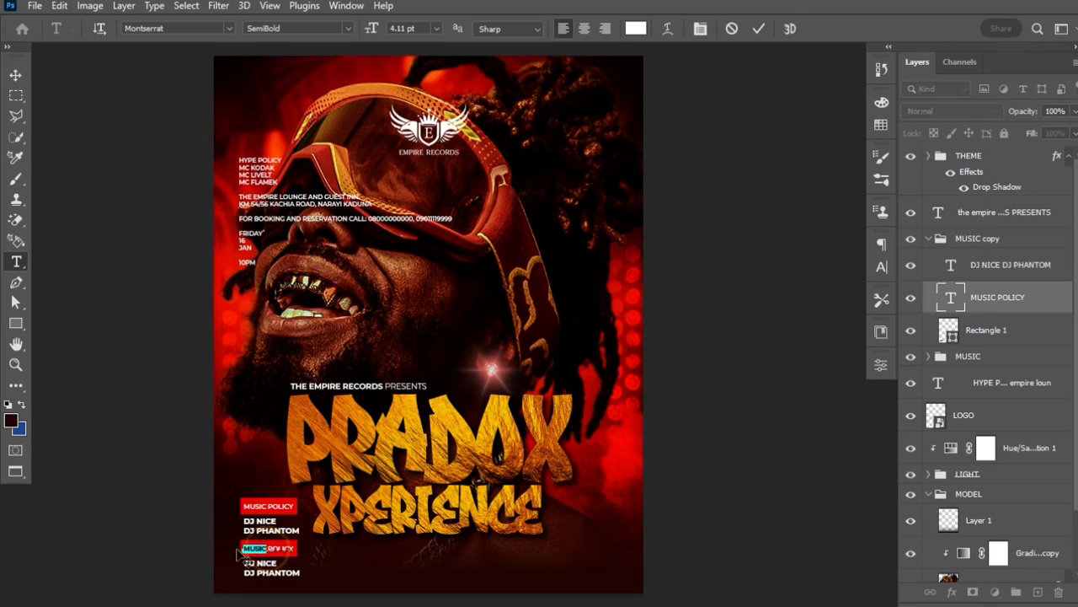
pyautogui.press('BackSpace')
pyautogui.write('HYPE')
pyautogui.press('Escape')
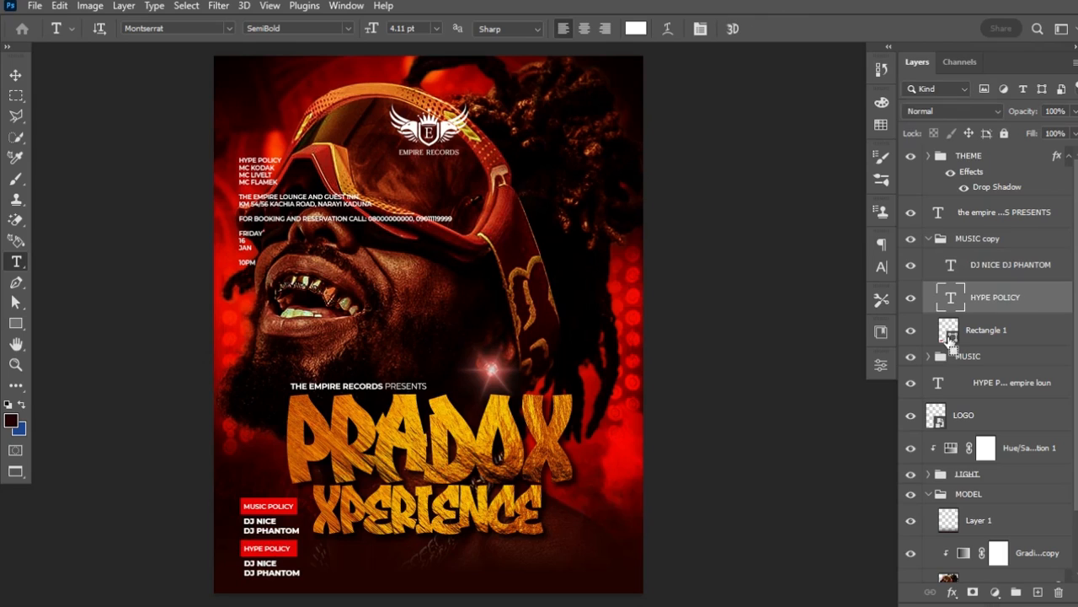
# - Centre the HYPE POLICY text horizontally and vertically within its red rectangle
pyautogui.keyDown('ctrl'); pyautogui.click(949, 332); pyautogui.keyUp('ctrl')
pyautogui.click(15, 75)
pyautogui.click(363, 29)
pyautogui.click(465, 29)
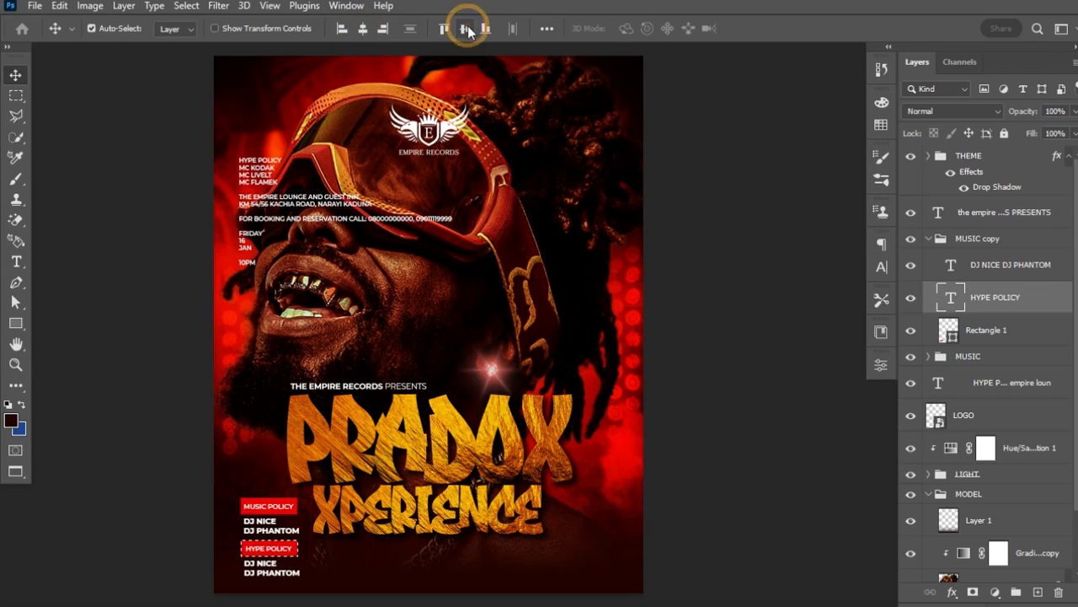
pyautogui.hotkey('ctrl', 'd')
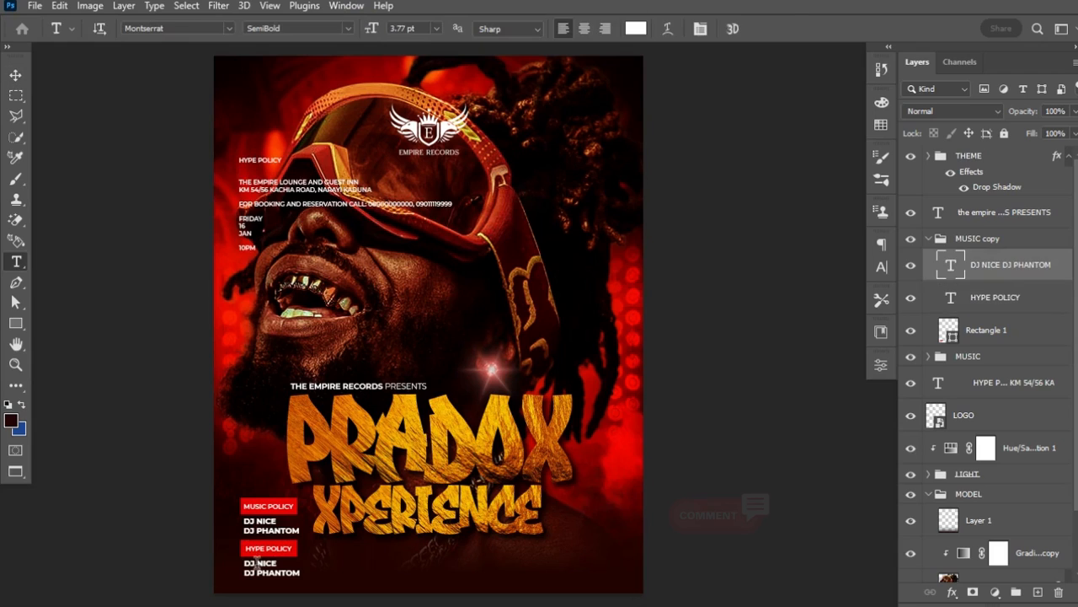
# - Replace the copied DJ names under HYPE POLICY with the three MC names on separate lines, in Montserrat ExtraBold
pyautogui.click(259, 569)
pyautogui.hotkey('ctrl', 'a')
pyautogui.write('MC KODAK MC JVELT MC FLAMEK')
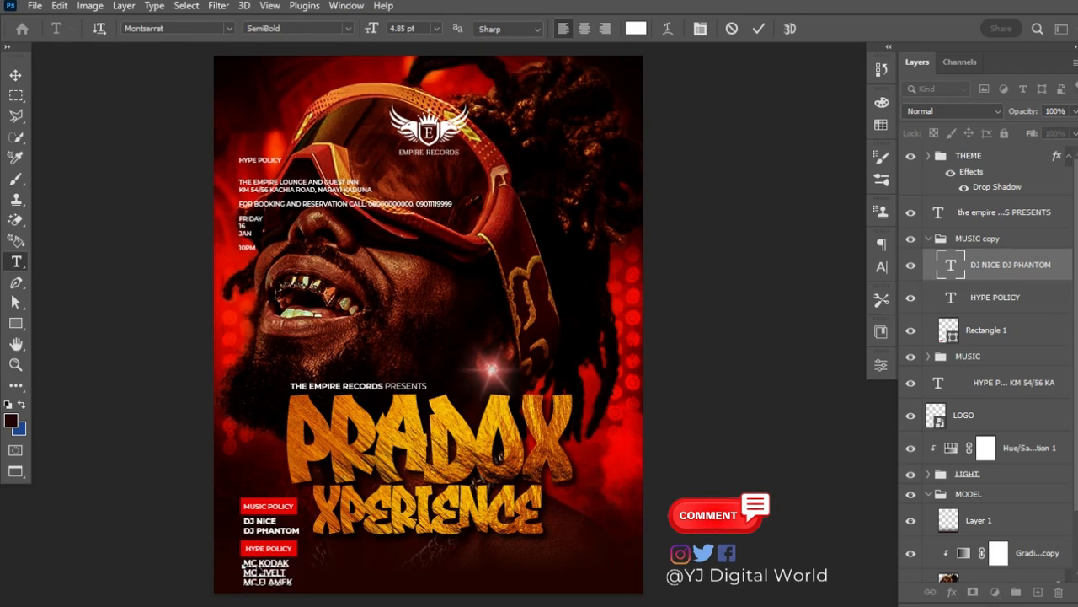
pyautogui.hotkey('ctrl', 'Return')
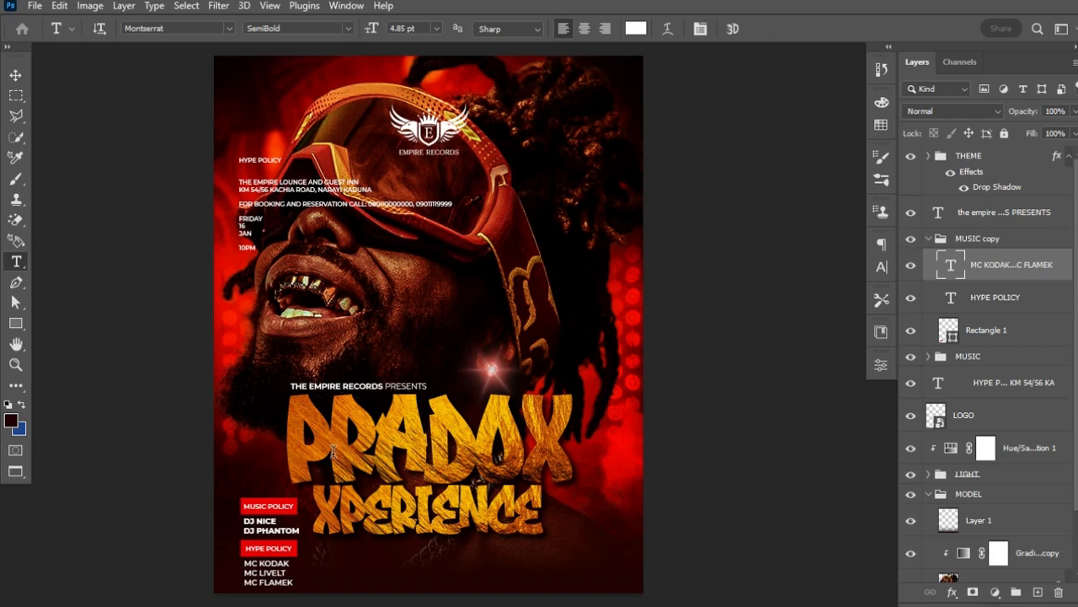
pyautogui.click(348, 29)
pyautogui.click(351, 221)
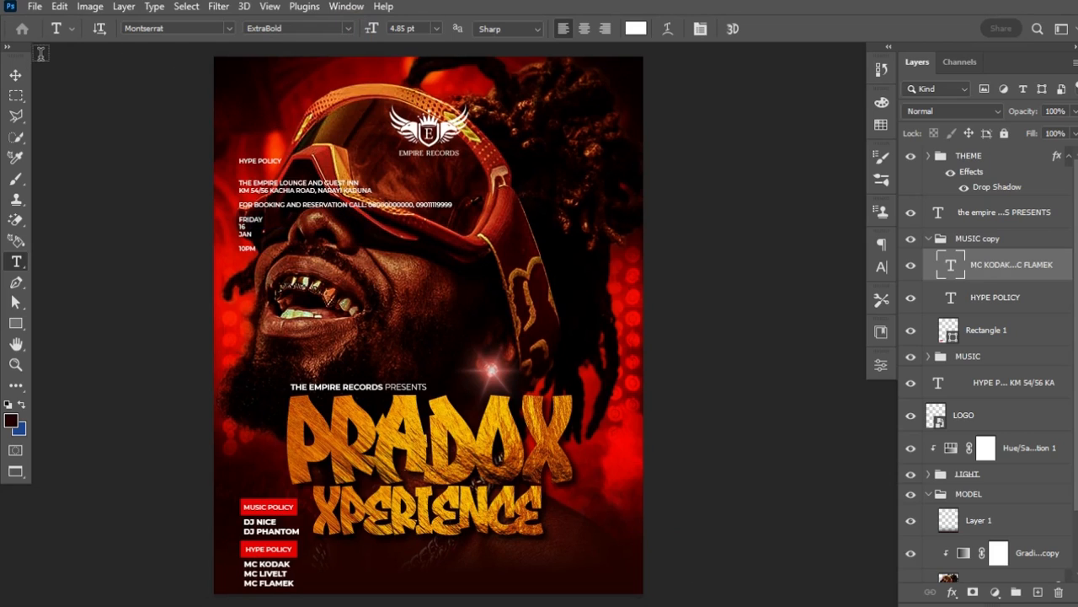
# - Move the MUSIC and MUSIC copy groups together up by about 30 px
pyautogui.click(14, 75)
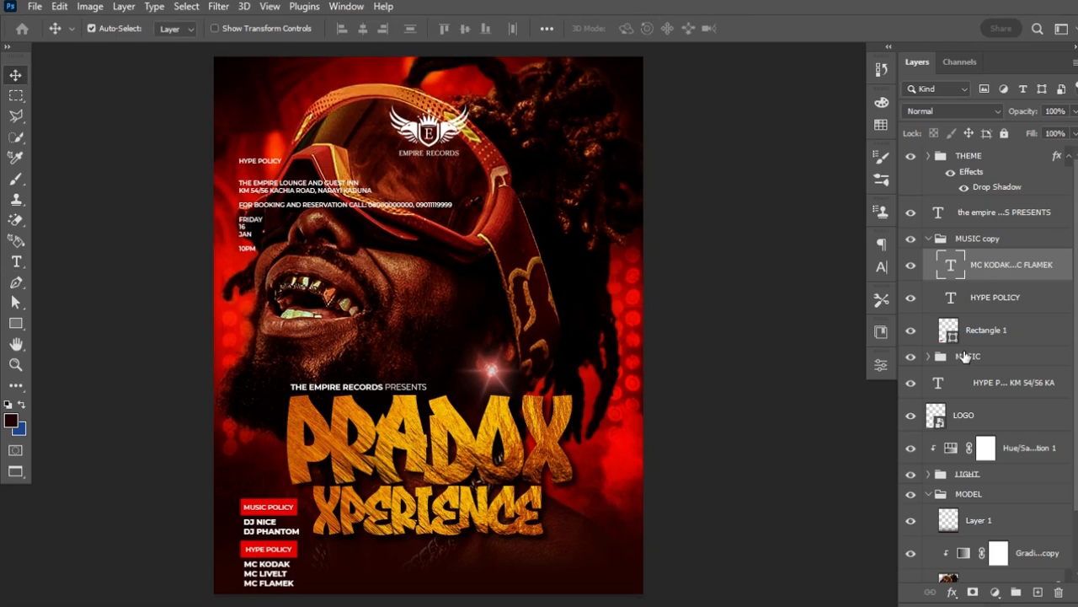
pyautogui.click(929, 238)
pyautogui.keyDown('shift'); pyautogui.click(988, 260); pyautogui.keyUp('shift')
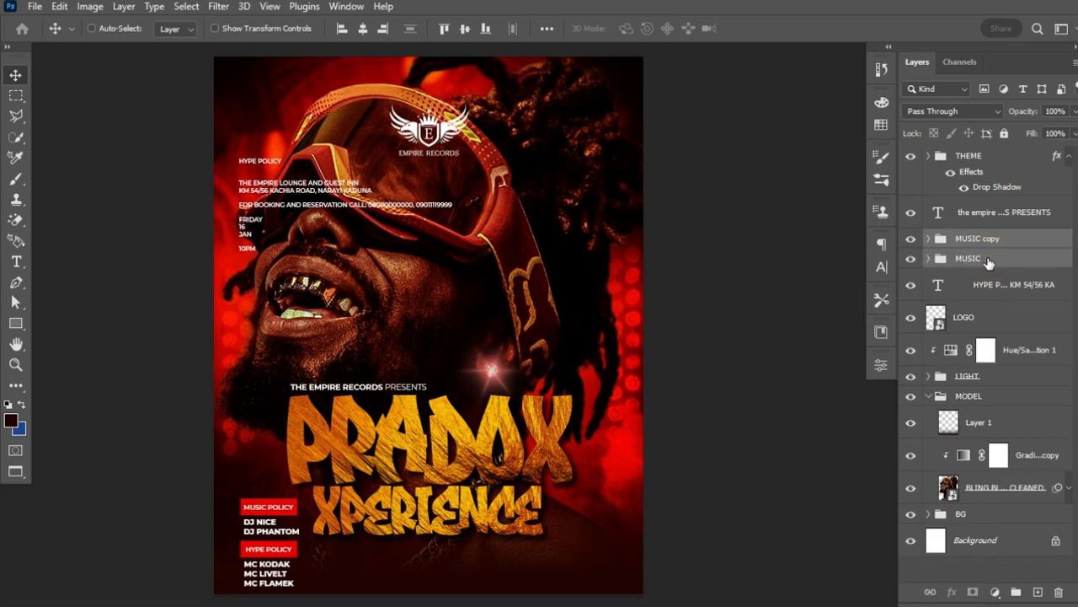
pyautogui.hotkey('ctrl', 't')
pyautogui.hotkey('shift', 'Up')
pyautogui.hotkey('shift', 'Up')
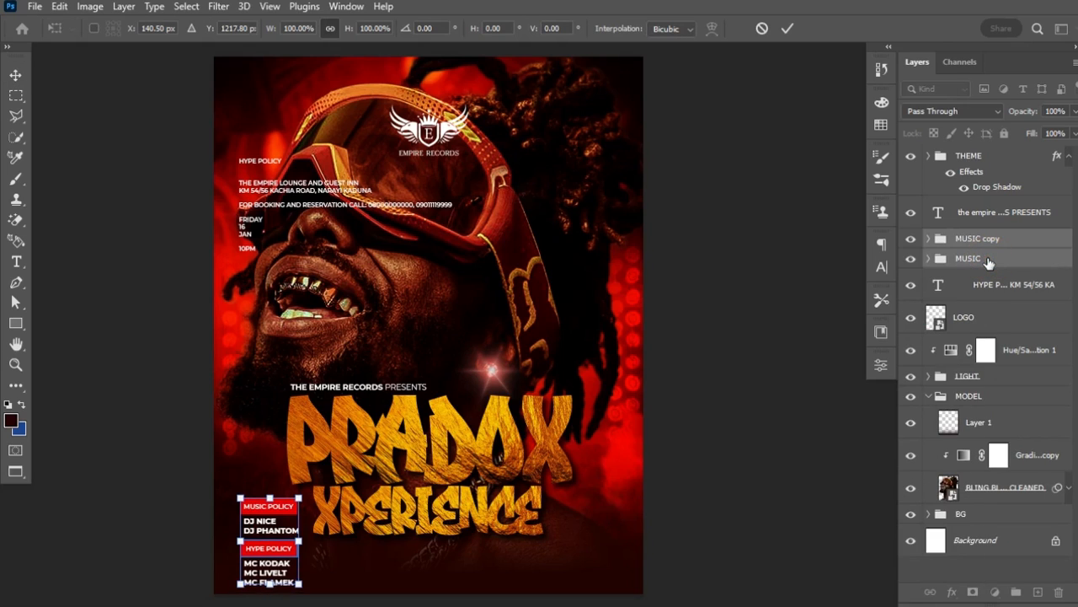
pyautogui.press('Up')
pyautogui.press('Up')
pyautogui.press('Up')
pyautogui.press('Up')
pyautogui.press('Up')
pyautogui.press('Up')
pyautogui.press('Up')
pyautogui.press('Up')
pyautogui.press('Up')
pyautogui.press('Up')
pyautogui.press('Up')
pyautogui.press('Up')
pyautogui.press('Up')
pyautogui.press('Up')
pyautogui.press('Up')
pyautogui.press('Up')
pyautogui.press('Up')
pyautogui.press('Up')
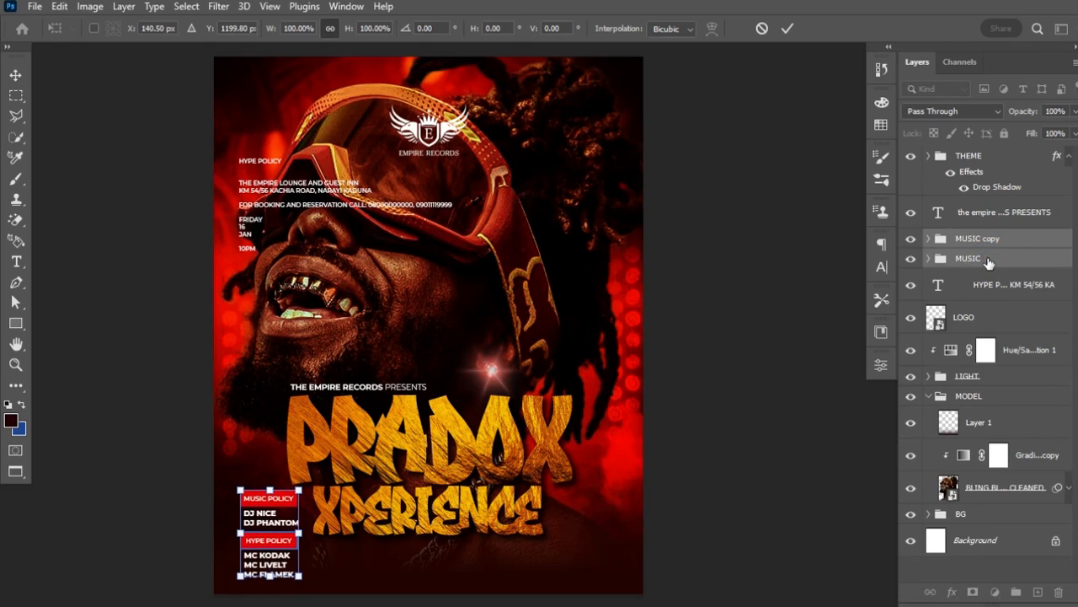
pyautogui.press('Up')
pyautogui.press('Up')
pyautogui.press('Up')
pyautogui.press('Up')
pyautogui.press('Up')
pyautogui.press('Up')
pyautogui.press('Up')
pyautogui.press('Up')
pyautogui.press('Up')
pyautogui.press('Up')
pyautogui.press('Return')
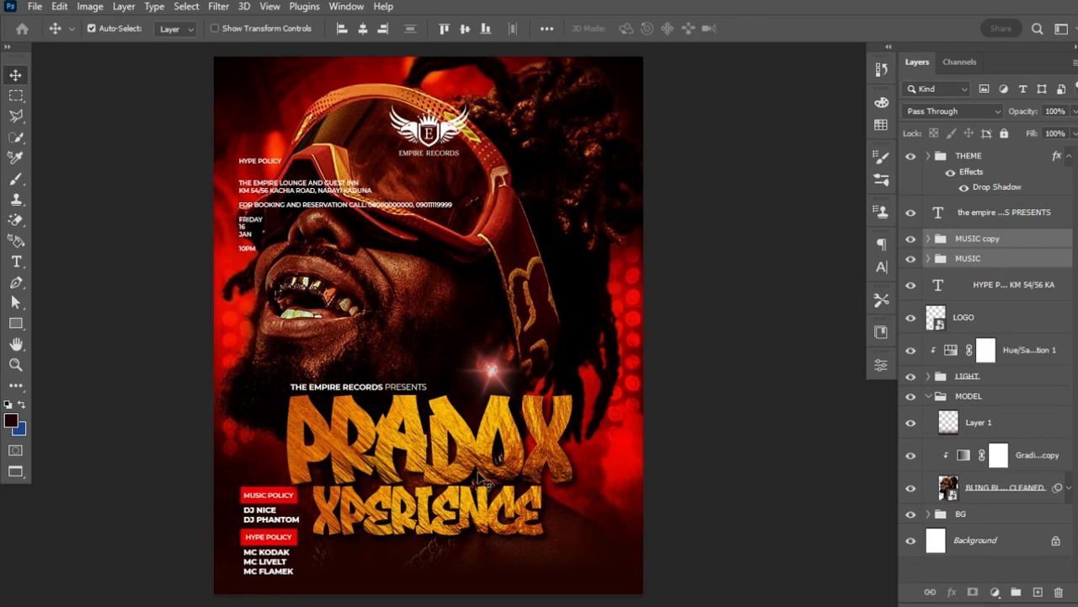
# - Set the leading of the DJ and MC names to 4.5 pt and nudge the HYPE POLICY group slightly up
pyautogui.click(317, 554)
pyautogui.click(273, 571)
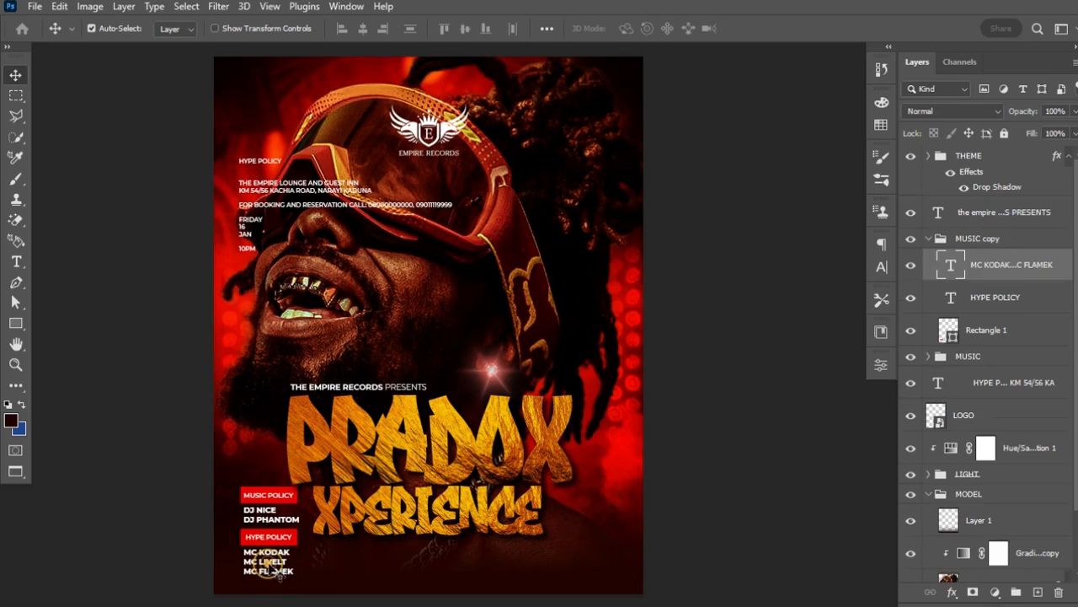
pyautogui.keyDown('shift'); pyautogui.click(261, 513); pyautogui.keyUp('shift')
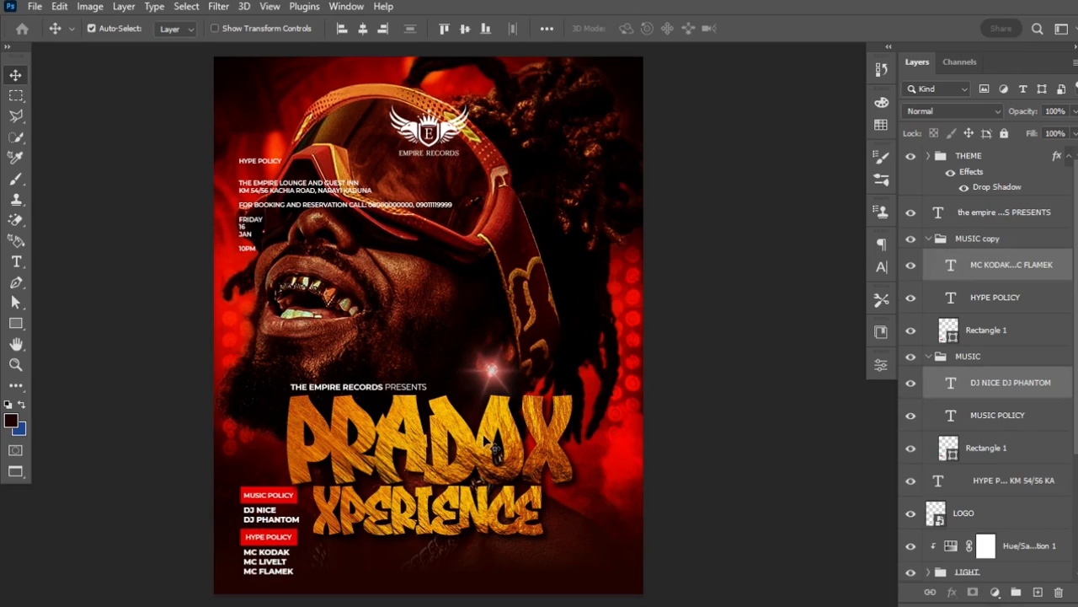
pyautogui.click(880, 269)
pyautogui.moveTo(795, 287); pyautogui.dragTo(774, 295)
pyautogui.write('4.5')
pyautogui.press('Return')
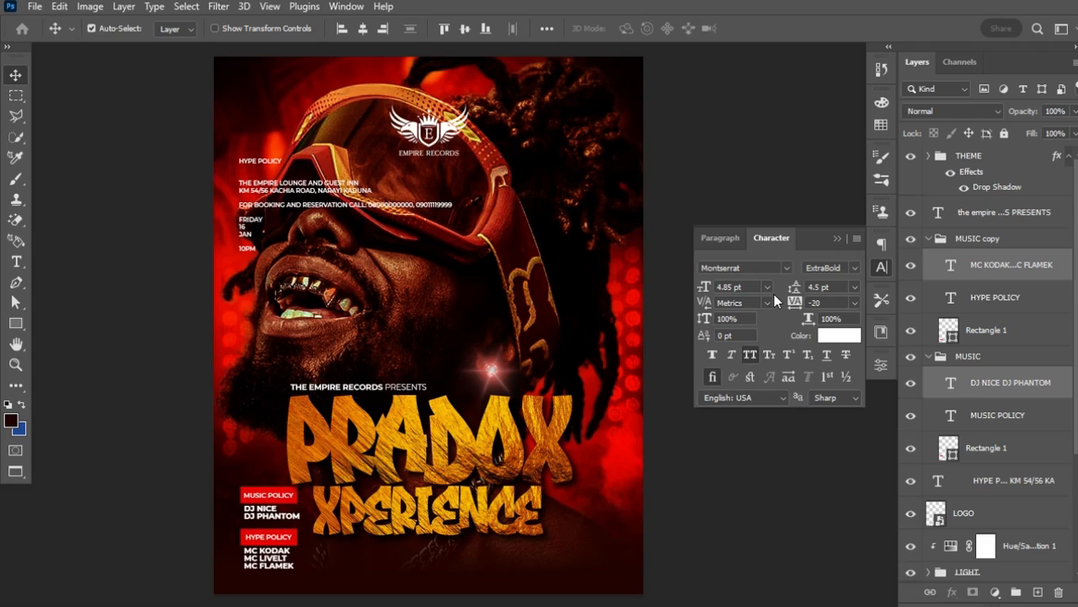
pyautogui.click(978, 239)
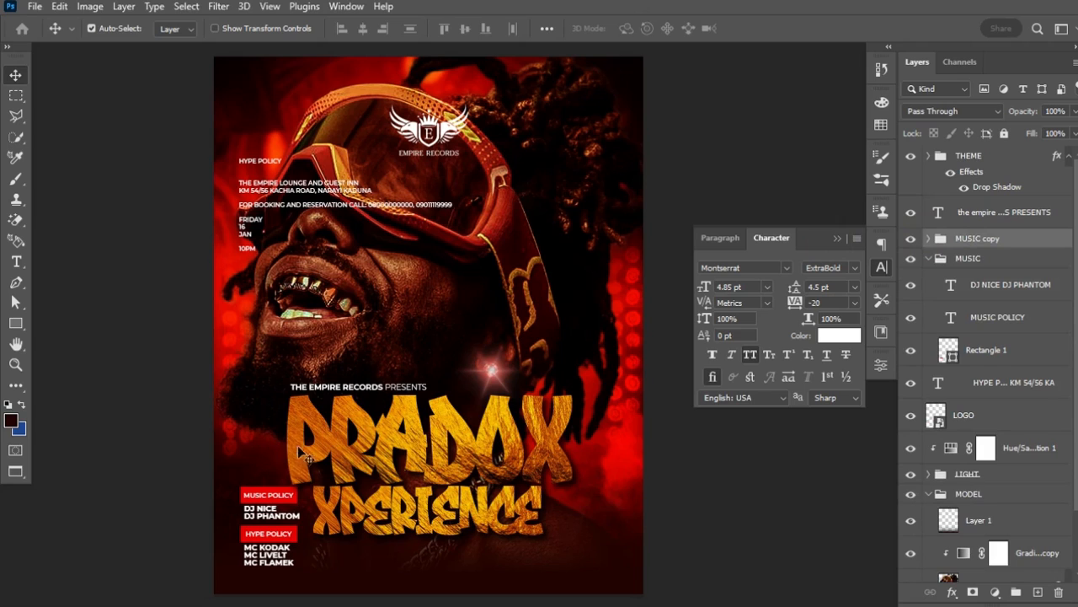
# - Duplicate the red MUSIC POLICY rectangle and place a taller copy in the lower-right area of the flyer, beside XPERIENCE
pyautogui.click(291, 497)
pyautogui.moveTo(291, 496); pyautogui.dragTo(603, 500)
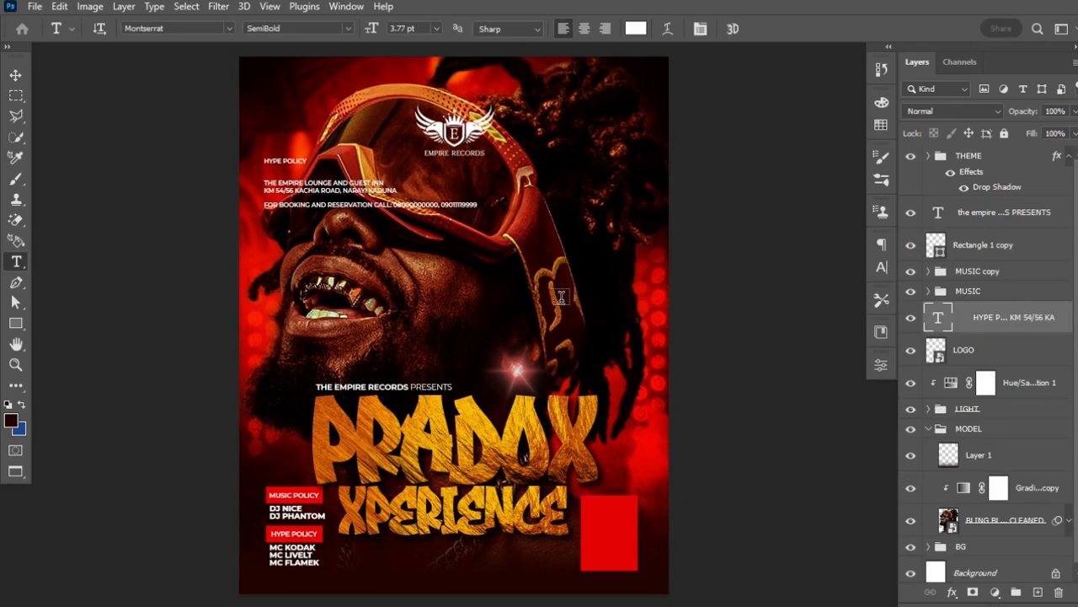
# - Add a text block reading FRIDAY, 16, JAN and 10PM on separate lines near the goggle strap, with 16 in ExtraBold at 28 pt
pyautogui.click(561, 296)
pyautogui.write('FRIDAY 16 JAN  10PM')
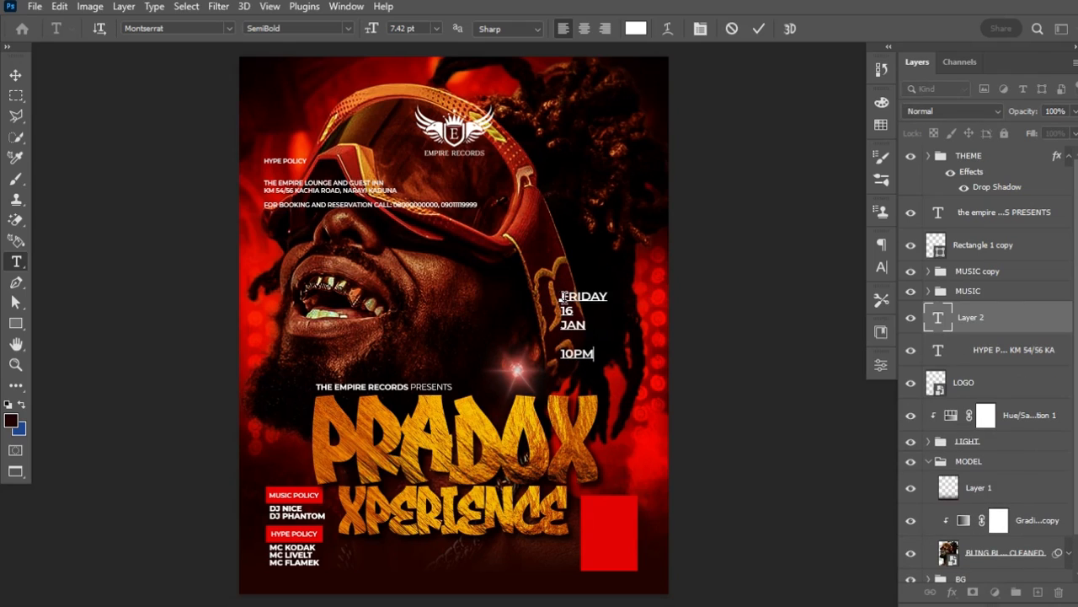
pyautogui.doubleClick(560, 309)
pyautogui.moveTo(373, 29); pyautogui.dragTo(392, 32)
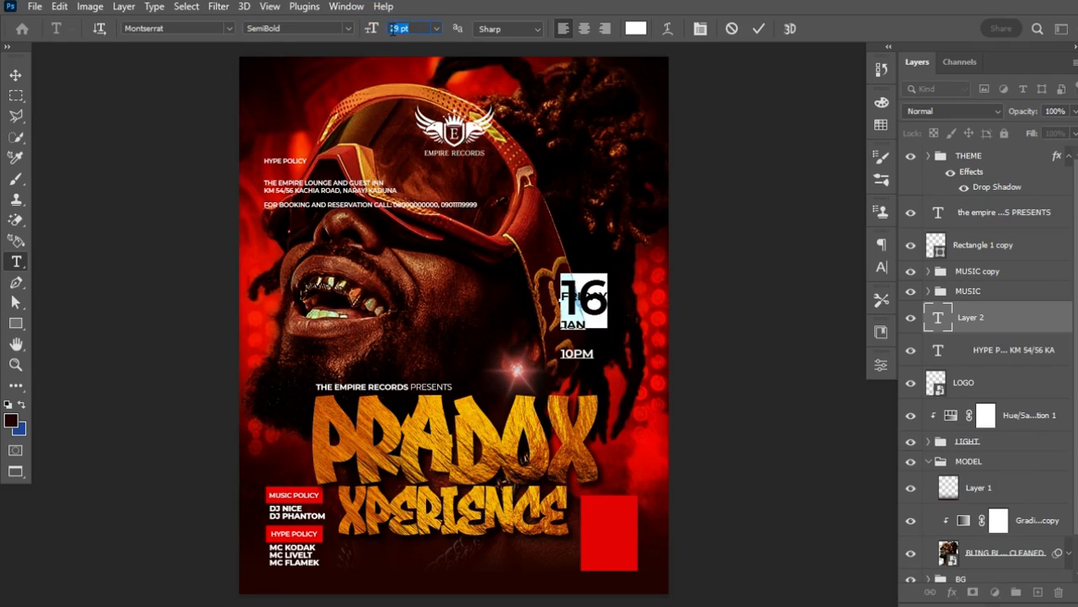
pyautogui.click(344, 29)
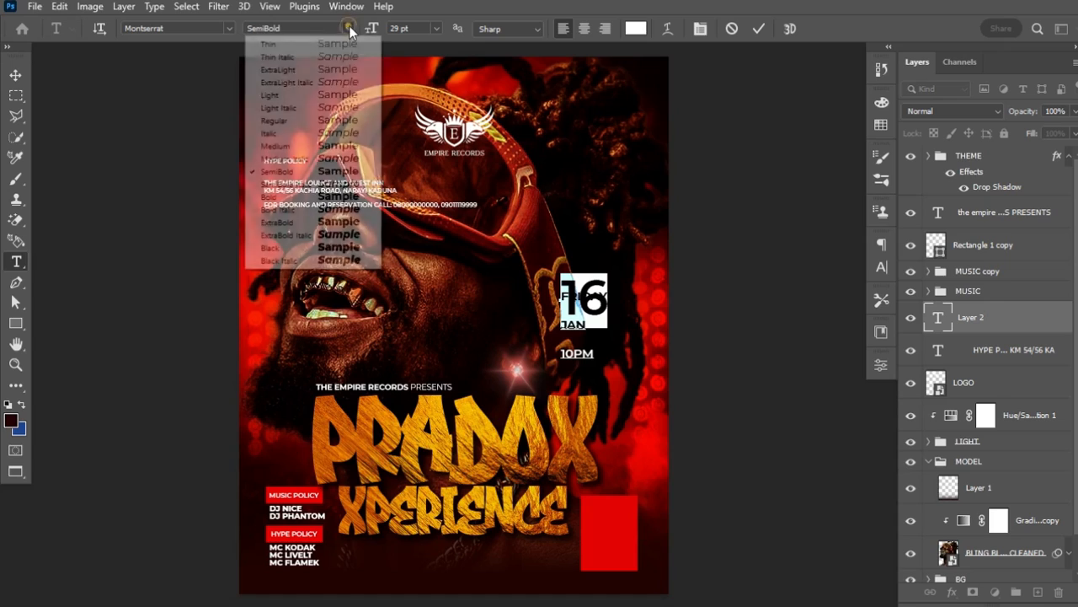
pyautogui.click(342, 222)
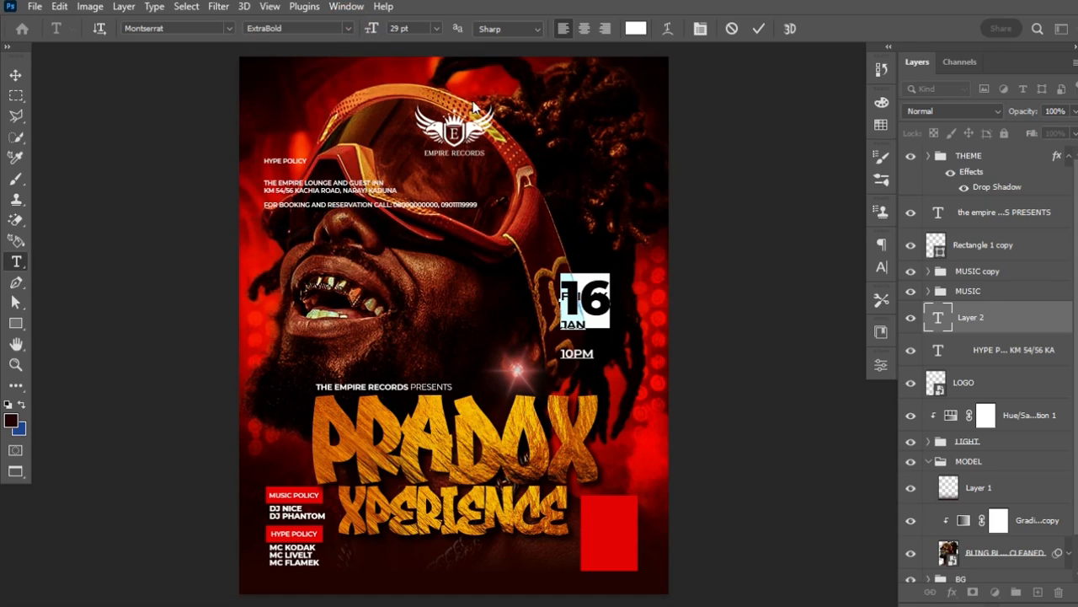
pyautogui.moveTo(375, 30); pyautogui.dragTo(375, 30)
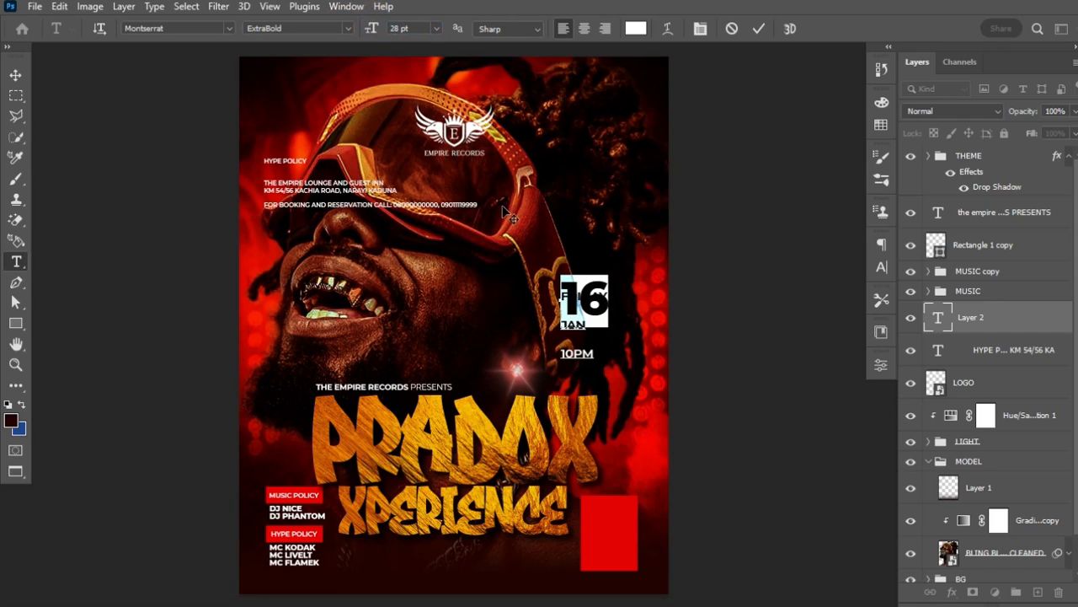
# - Enlarge JAN to 14 pt and set 10PM to ExtraBold at 10 pt
pyautogui.moveTo(562, 325); pyautogui.dragTo(589, 324)
pyautogui.moveTo(374, 31); pyautogui.dragTo(379, 30)
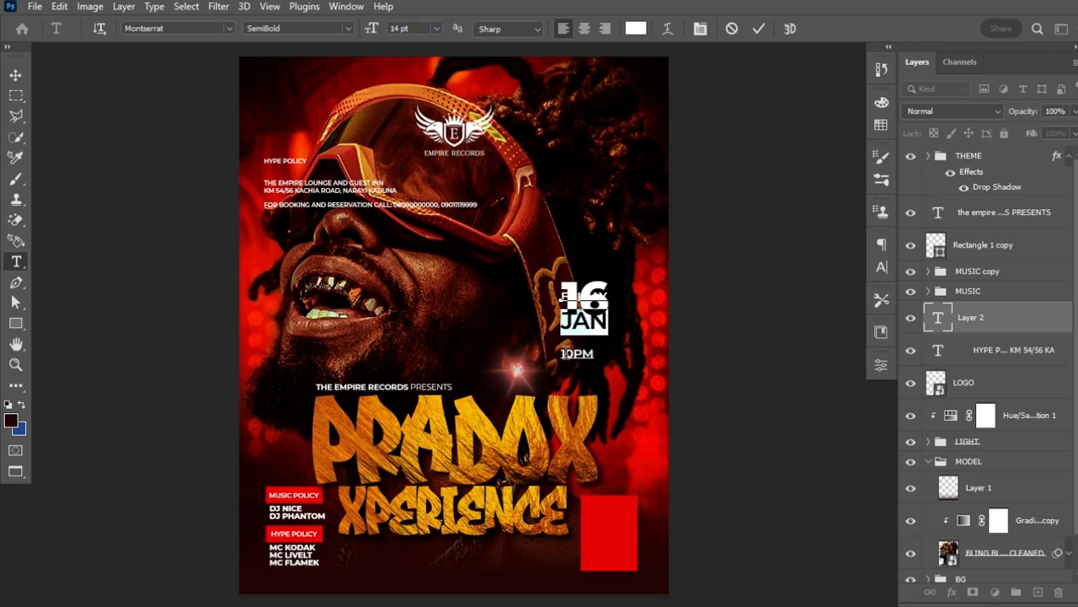
pyautogui.moveTo(561, 354); pyautogui.dragTo(595, 354)
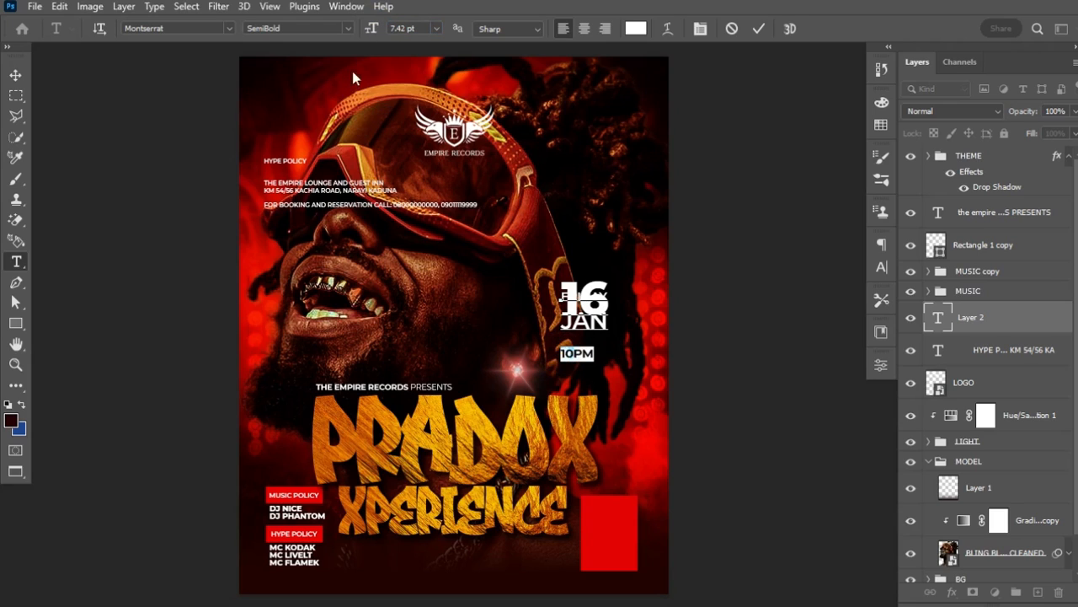
pyautogui.click(343, 28)
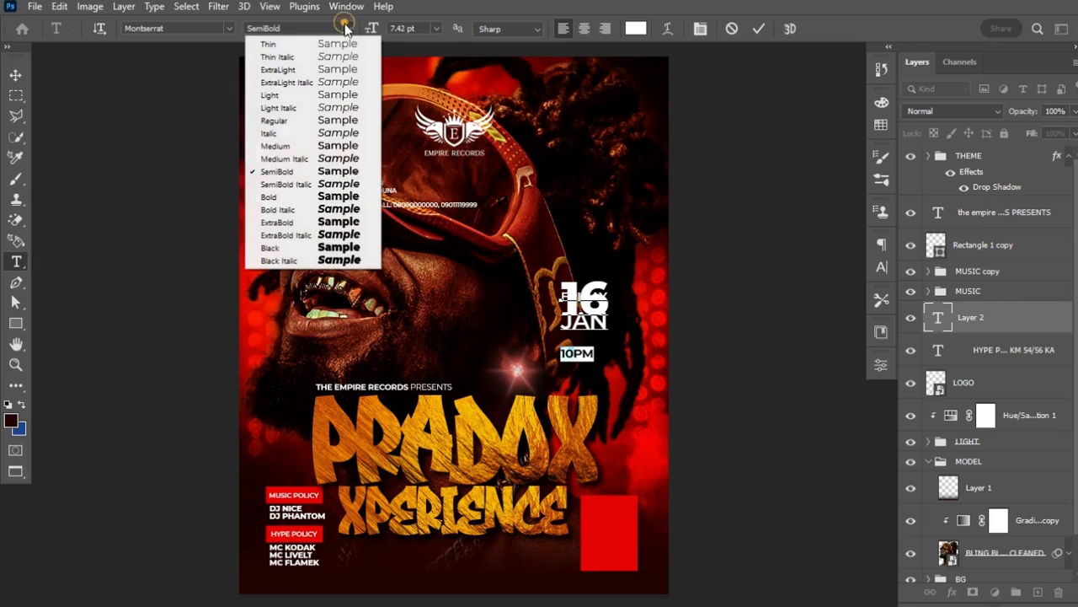
pyautogui.click(351, 225)
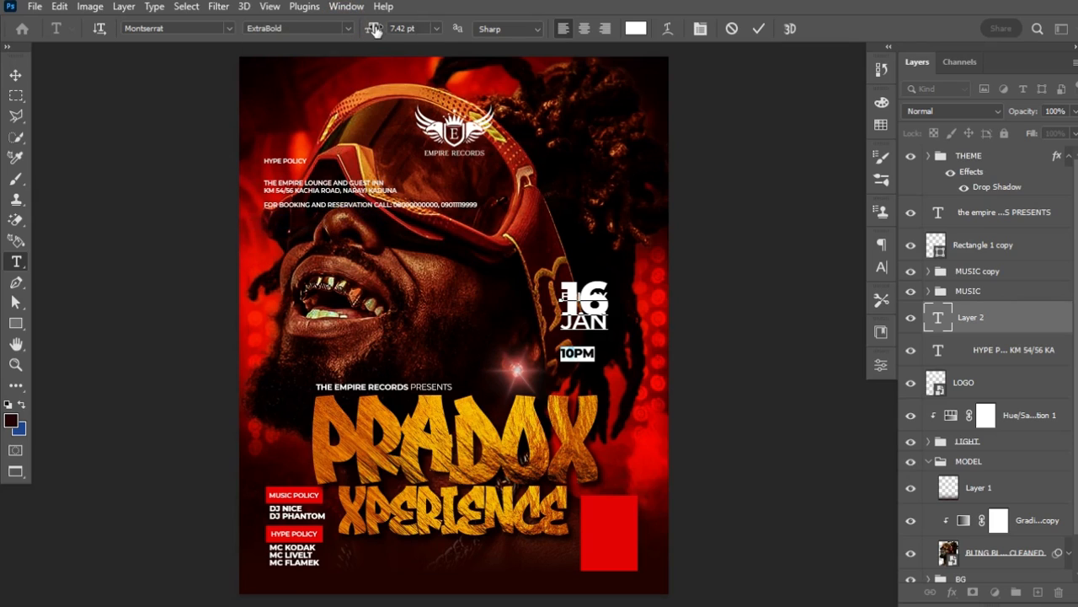
pyautogui.moveTo(371, 28); pyautogui.dragTo(375, 30)
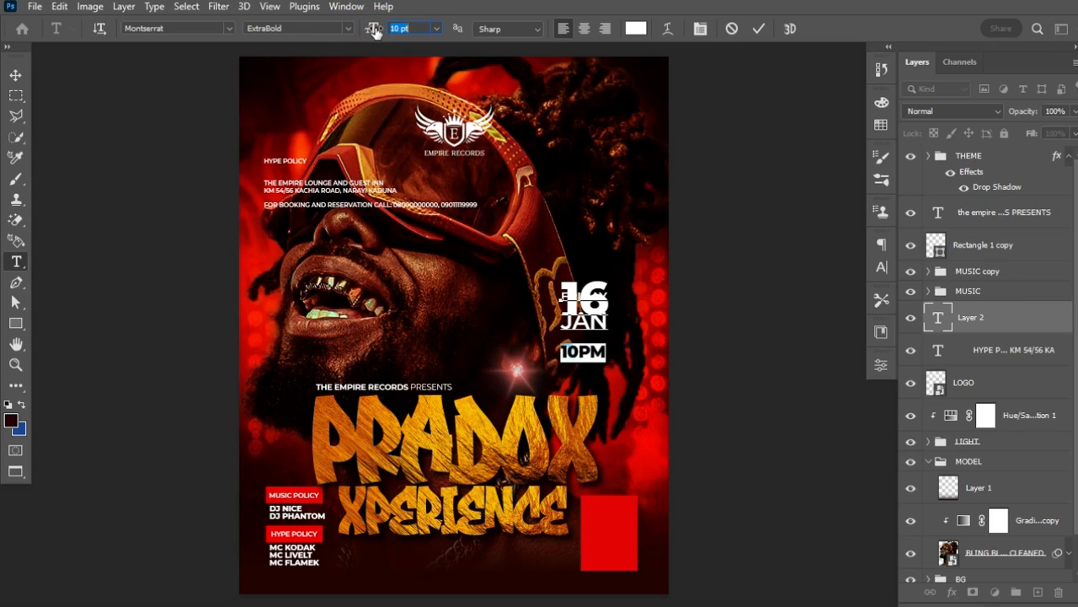
# - Set the date text block's leading to 21 pt, with 13 pt for the lines from JAN to 10PM
pyautogui.hotkey('ctrl', 'a')
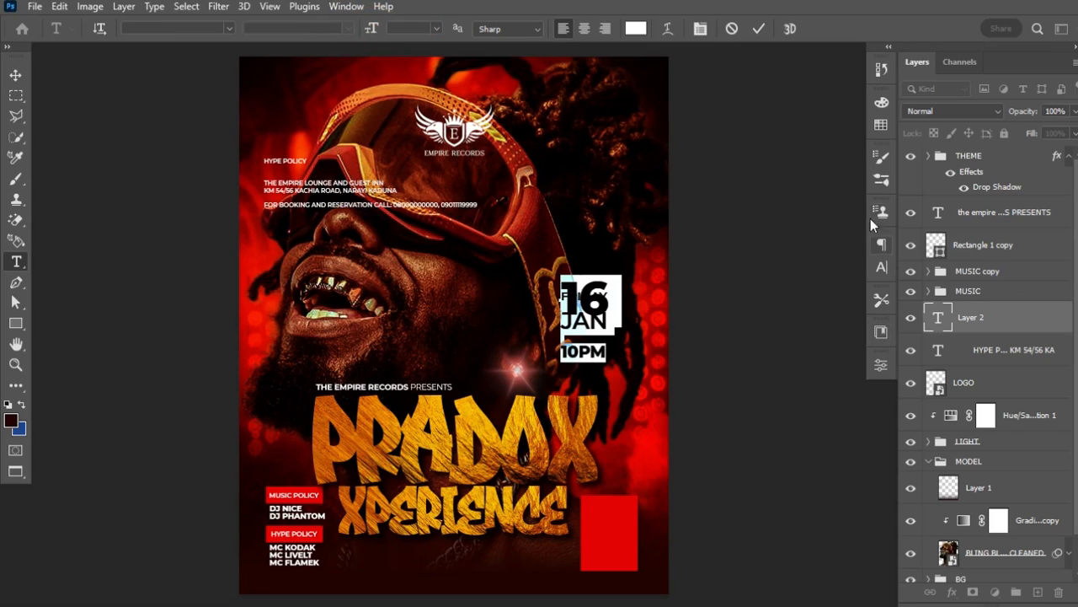
pyautogui.click(881, 268)
pyautogui.moveTo(795, 290); pyautogui.dragTo(805, 297)
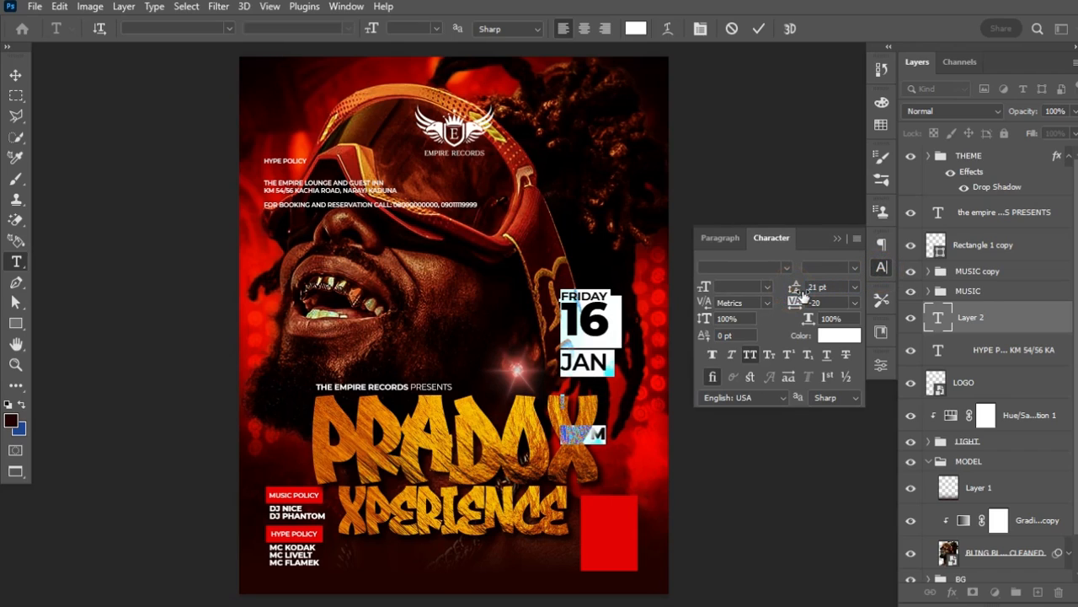
pyautogui.click(605, 384)
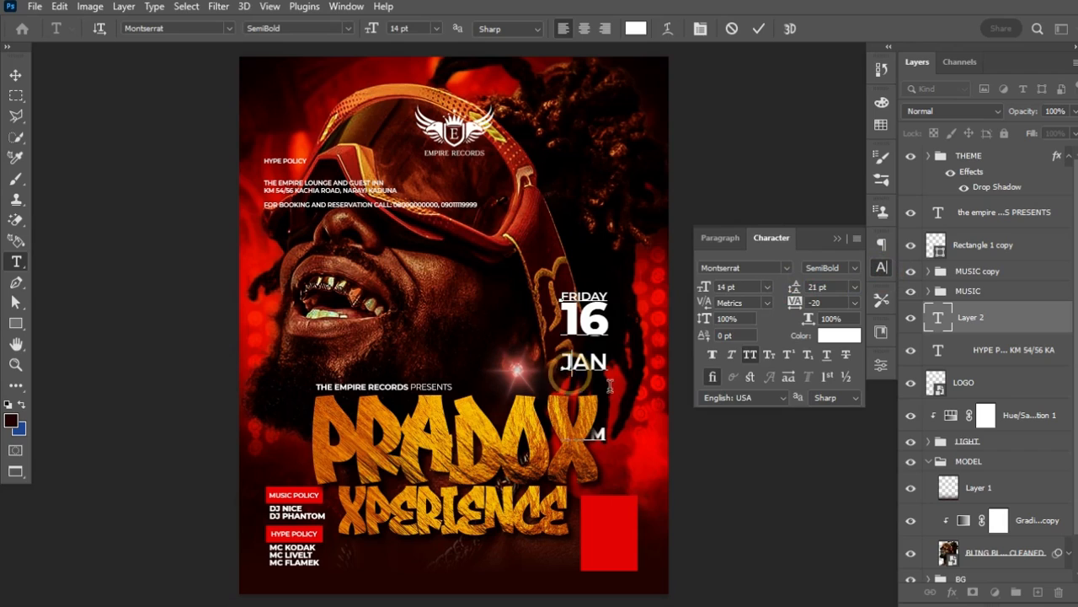
pyautogui.moveTo(611, 436); pyautogui.dragTo(785, 292)
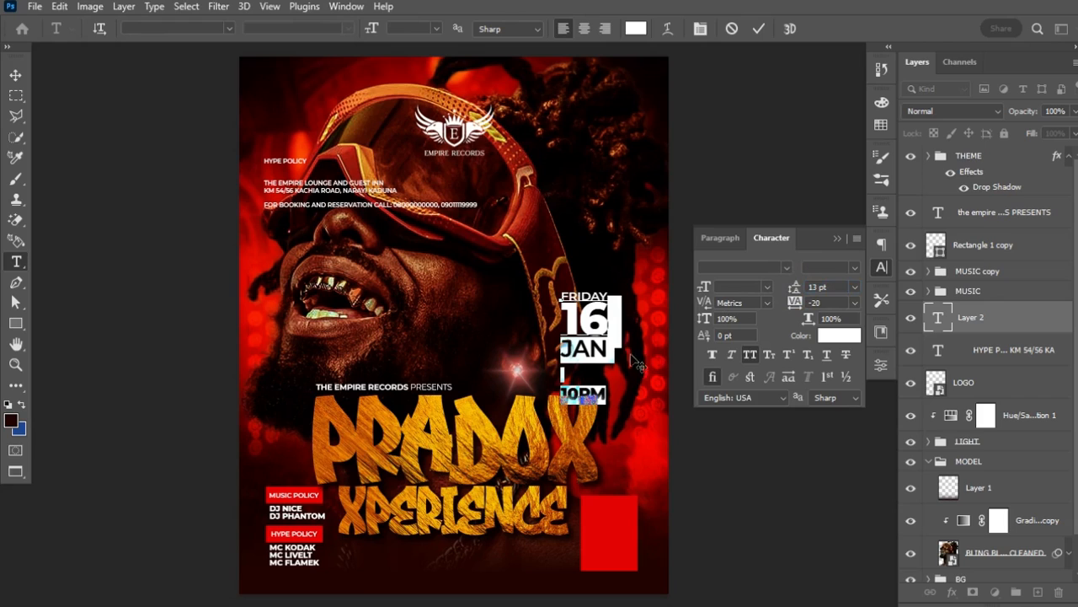
# - Tighten the gap between JAN and 10PM by setting the leading there to 7 pt
pyautogui.click(566, 387)
pyautogui.moveTo(601, 393); pyautogui.dragTo(619, 364)
pyautogui.moveTo(801, 289); pyautogui.dragTo(794, 289)
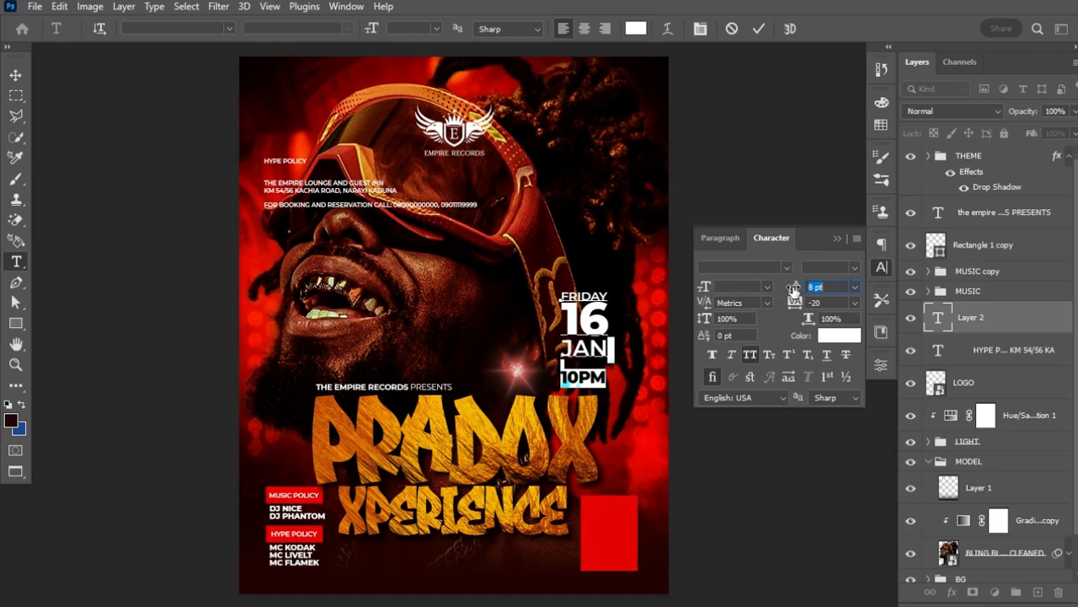
pyautogui.click(758, 30)
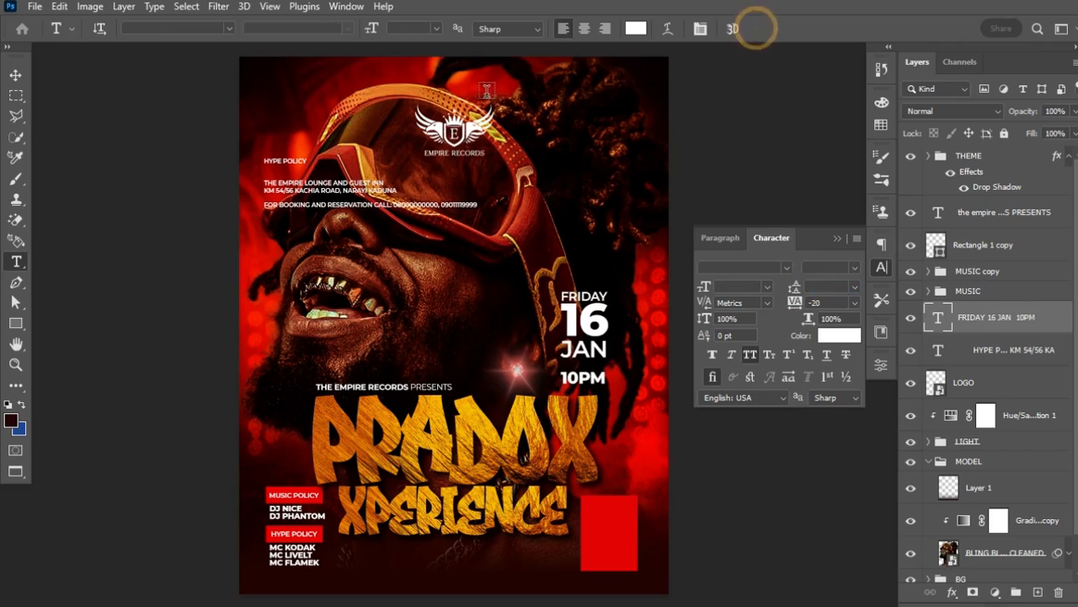
pyautogui.doubleClick(605, 377)
pyautogui.moveTo(605, 377); pyautogui.dragTo(608, 346)
pyautogui.moveTo(797, 288); pyautogui.dragTo(798, 288)
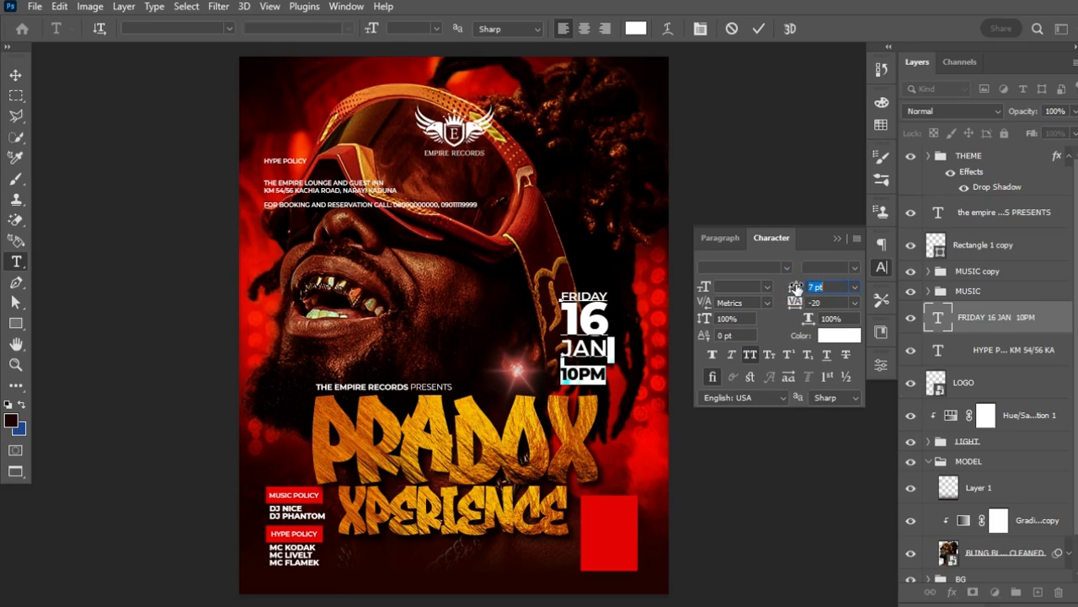
pyautogui.click(758, 30)
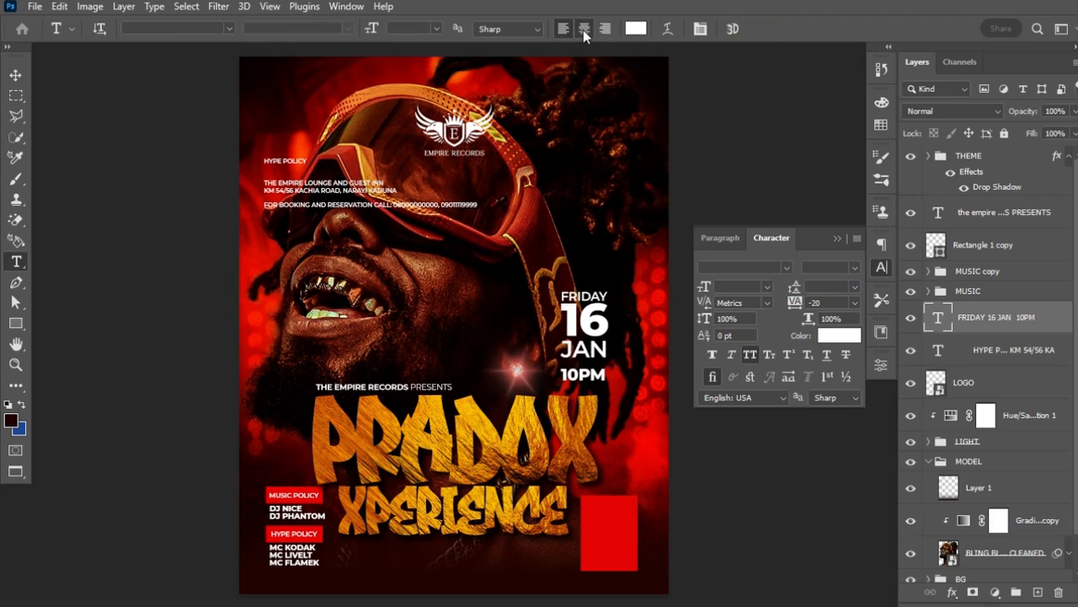
# - Centre-align the date text block and move its layer directly above the Rectangle 1 copy layer
pyautogui.click(583, 30)
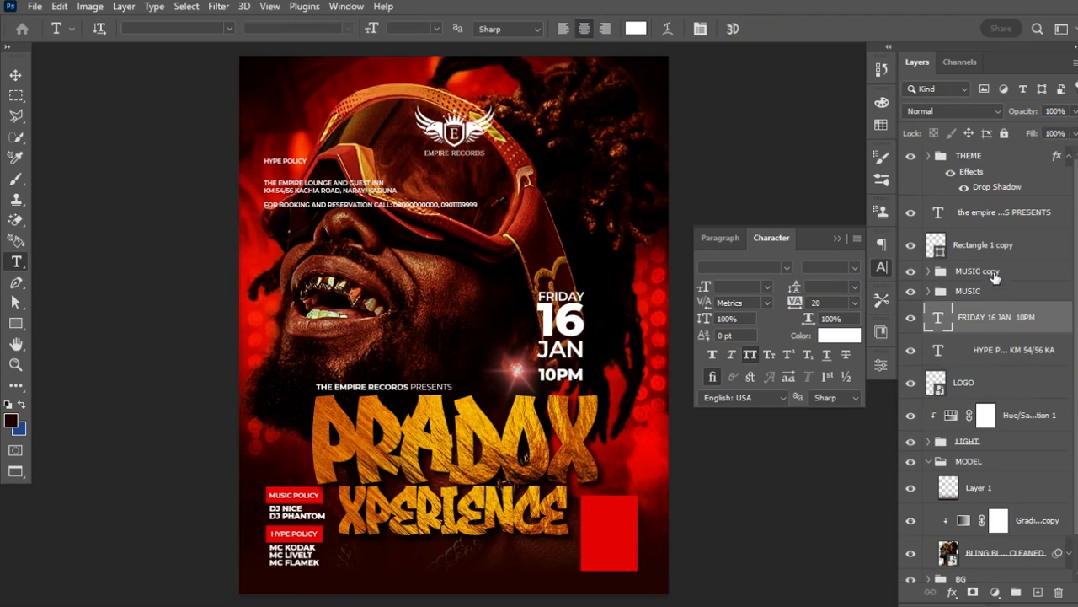
pyautogui.moveTo(996, 326); pyautogui.dragTo(947, 262)
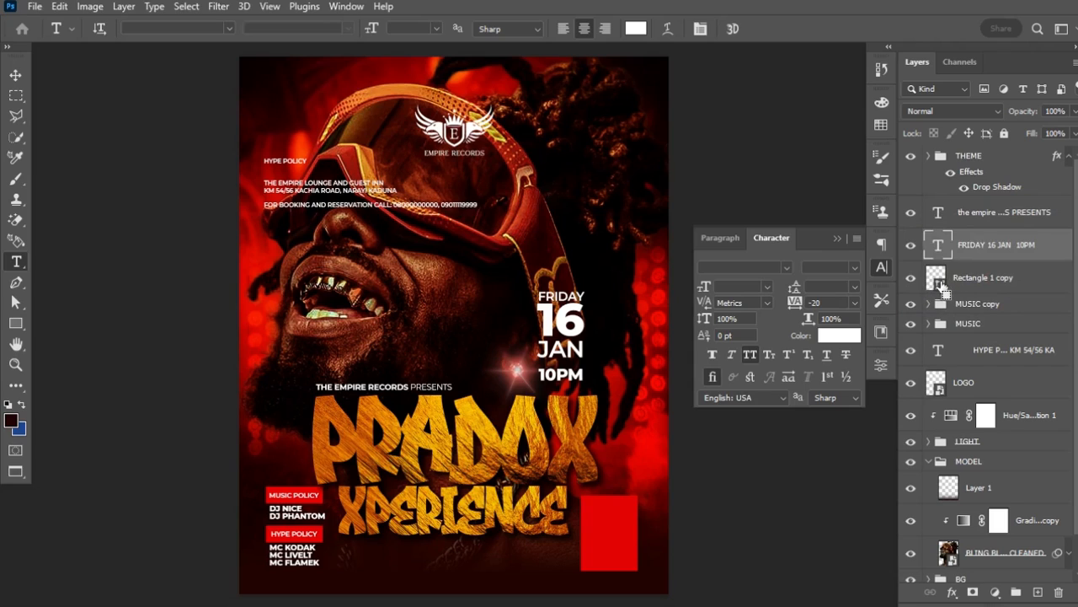
# - Centre the date text block horizontally and vertically on the red rectangle beside XPERIENCE
pyautogui.keyDown('ctrl'); pyautogui.click(941, 283); pyautogui.keyUp('ctrl')
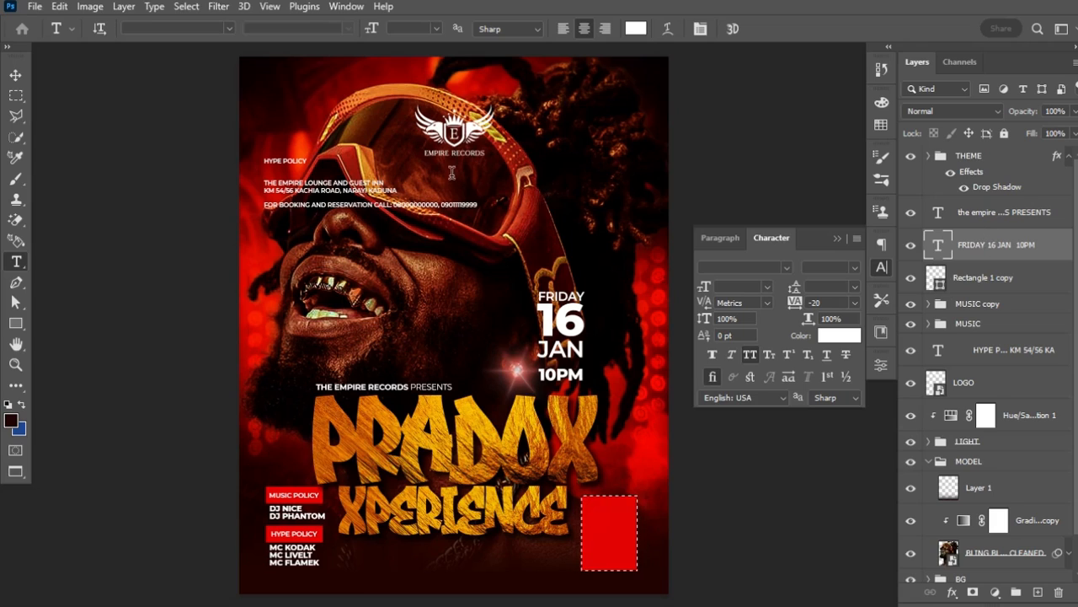
pyautogui.click(15, 75)
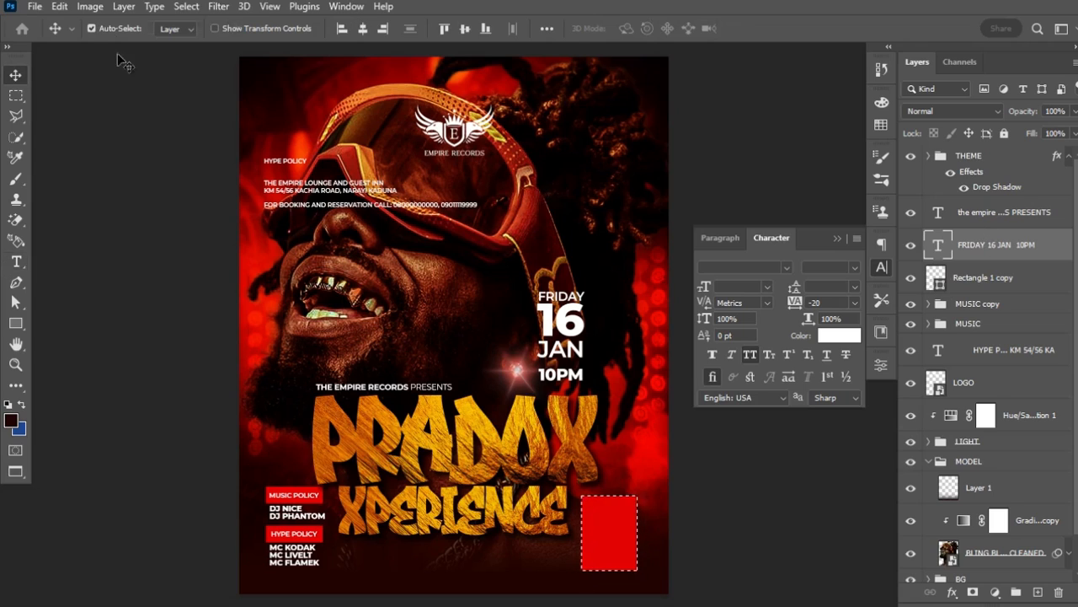
pyautogui.click(363, 28)
pyautogui.click(469, 27)
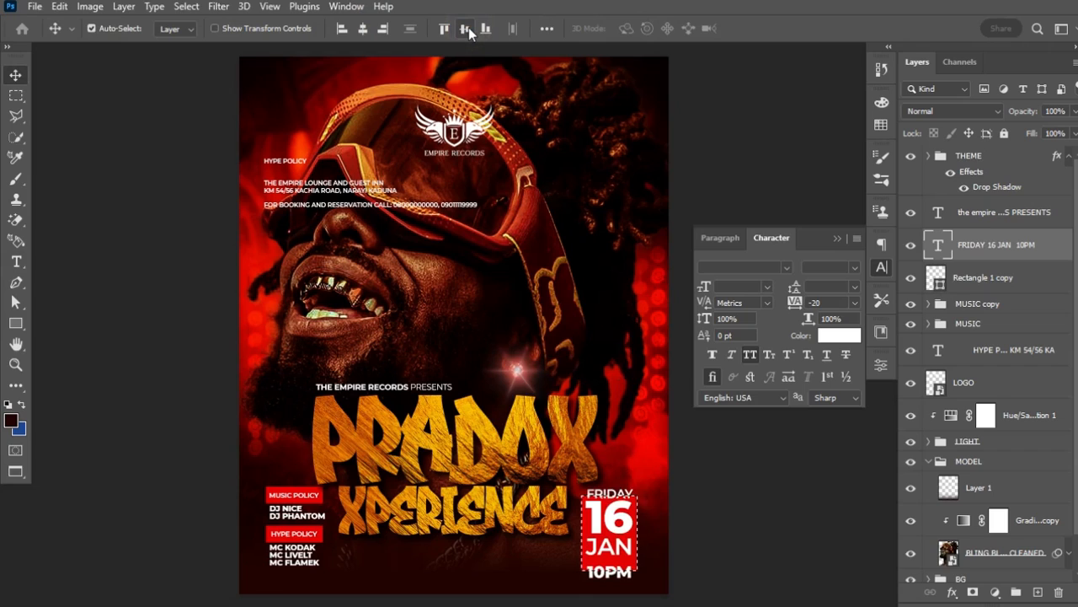
pyautogui.hotkey('ctrl', 'd')
# - Scale the date text block down about its centre so it fits inside the red rectangle
pyautogui.hotkey('ctrl', 't')
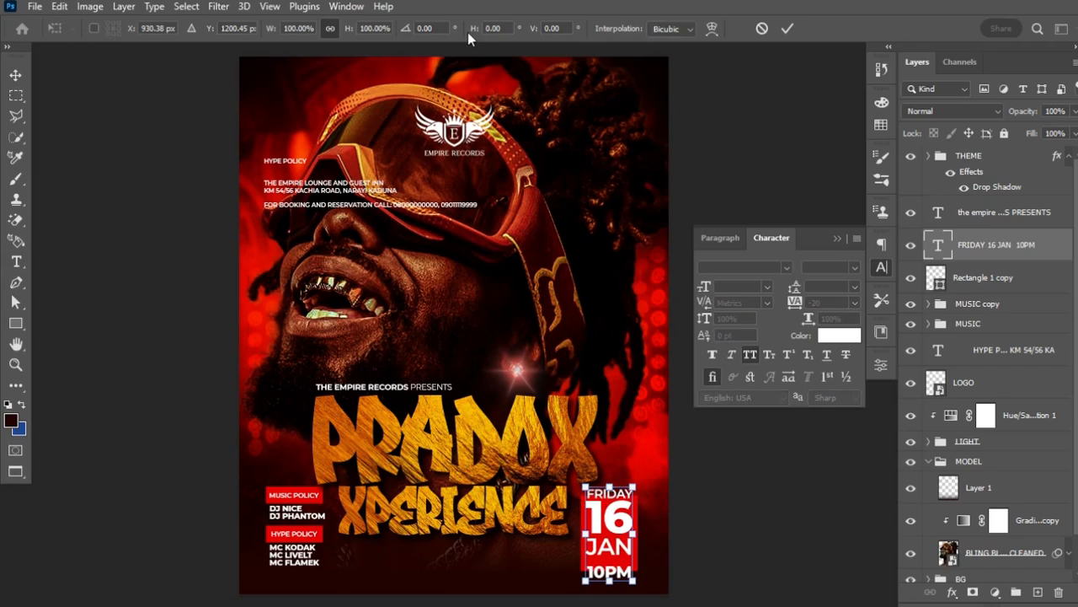
pyautogui.moveTo(634, 484); pyautogui.dragTo(621, 503)
pyautogui.press('Return')
# - Narrow the red rectangle behind the date to 86.01% of its width about its centre
pyautogui.click(630, 521)
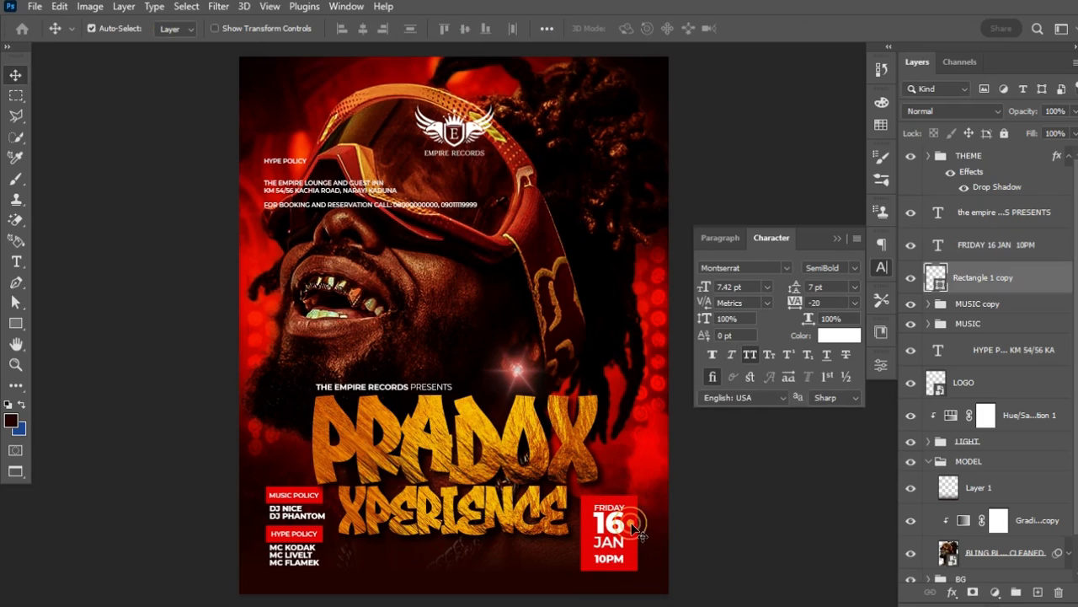
pyautogui.hotkey('ctrl', 't')
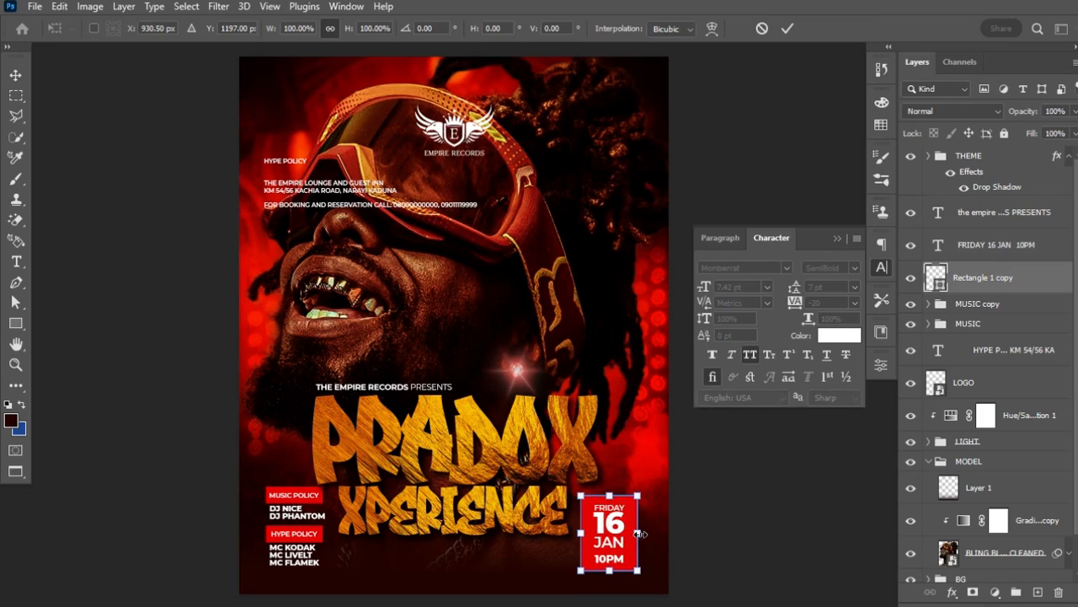
pyautogui.moveTo(638, 535); pyautogui.dragTo(636, 534)
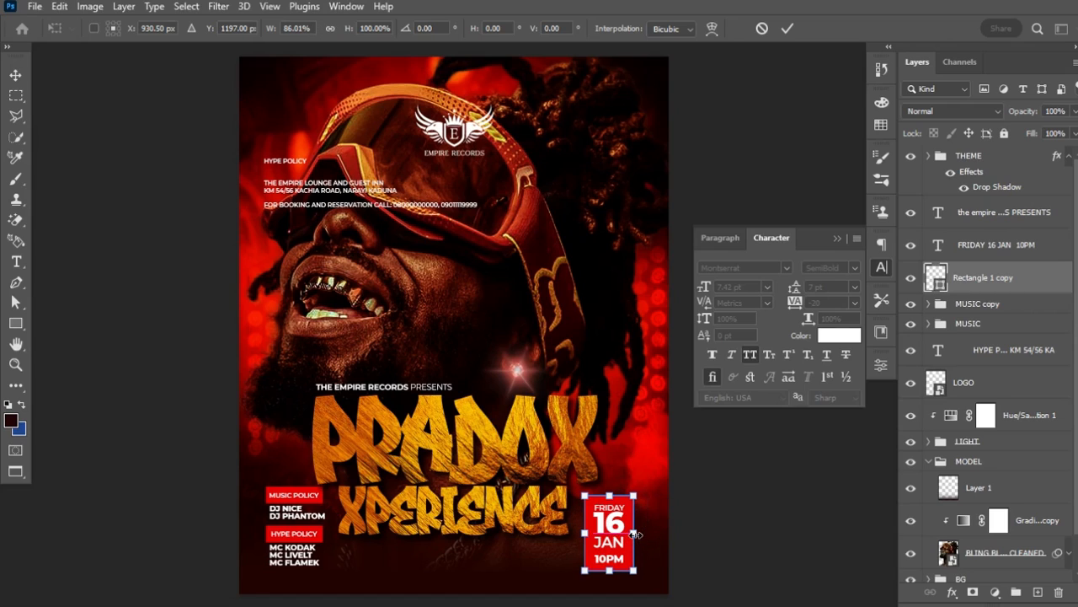
pyautogui.press('Return')
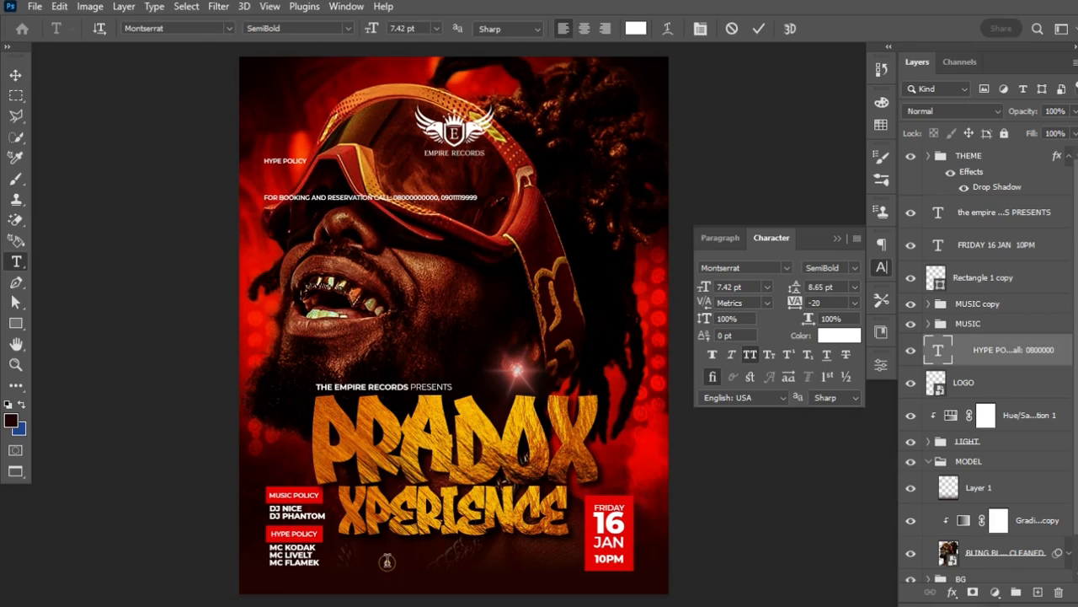
# - Add the venue name and address as a two-line text beneath XPERIENCE, with the address line at 5 pt
pyautogui.click(387, 563)
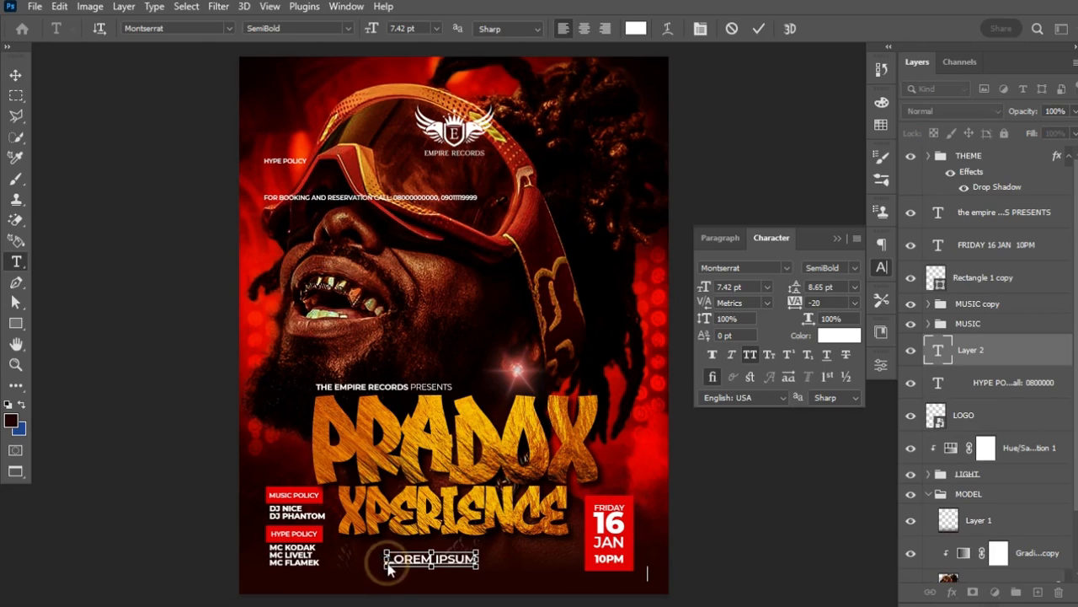
pyautogui.hotkey('ctrl', 'v')
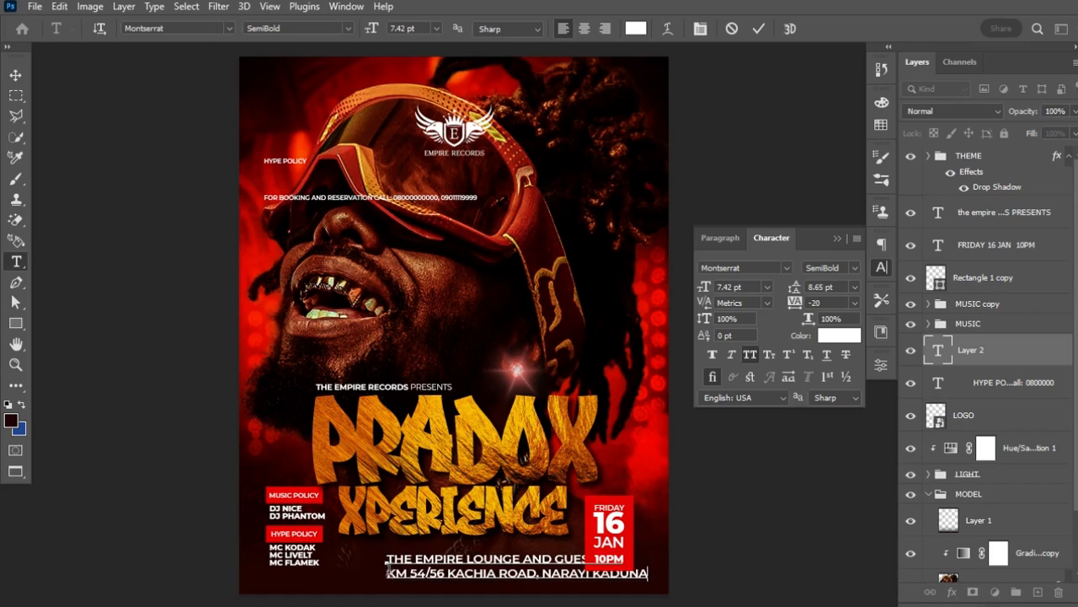
pyautogui.moveTo(388, 575); pyautogui.dragTo(674, 570)
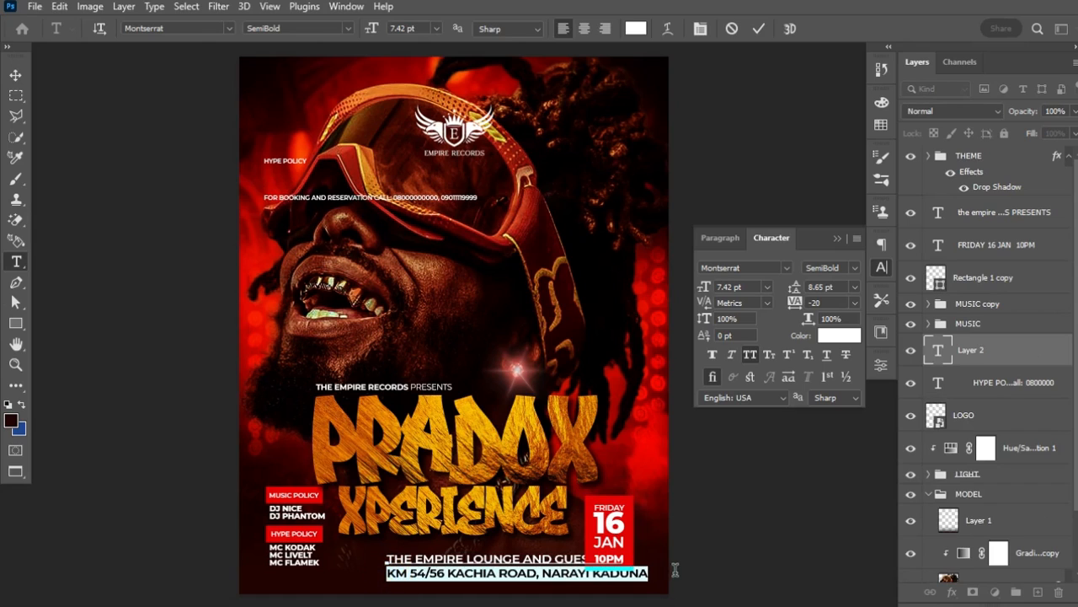
pyautogui.moveTo(705, 287); pyautogui.dragTo(704, 289)
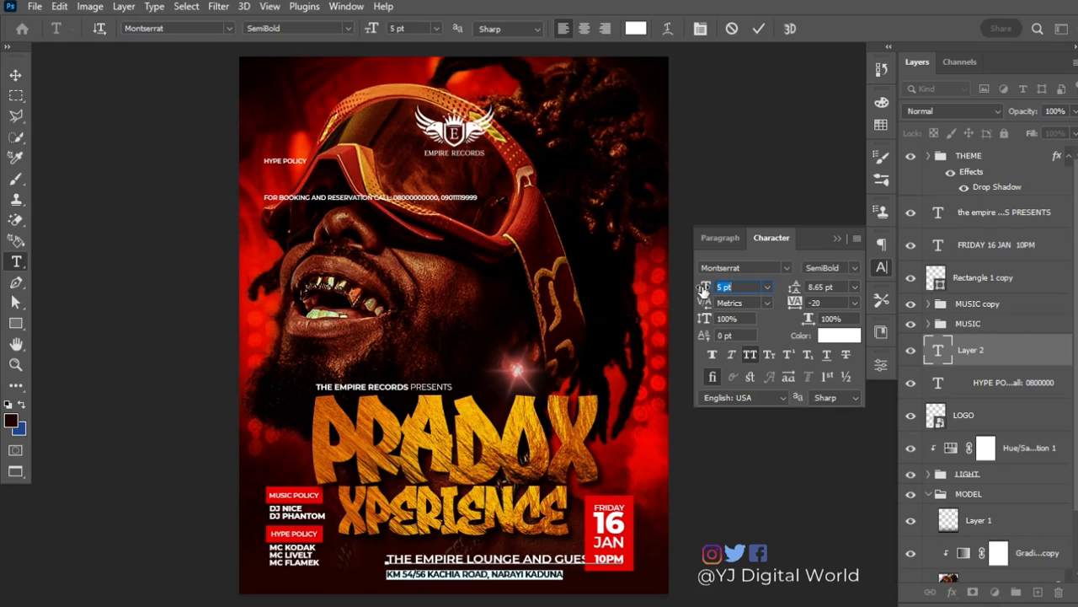
pyautogui.press('Return')
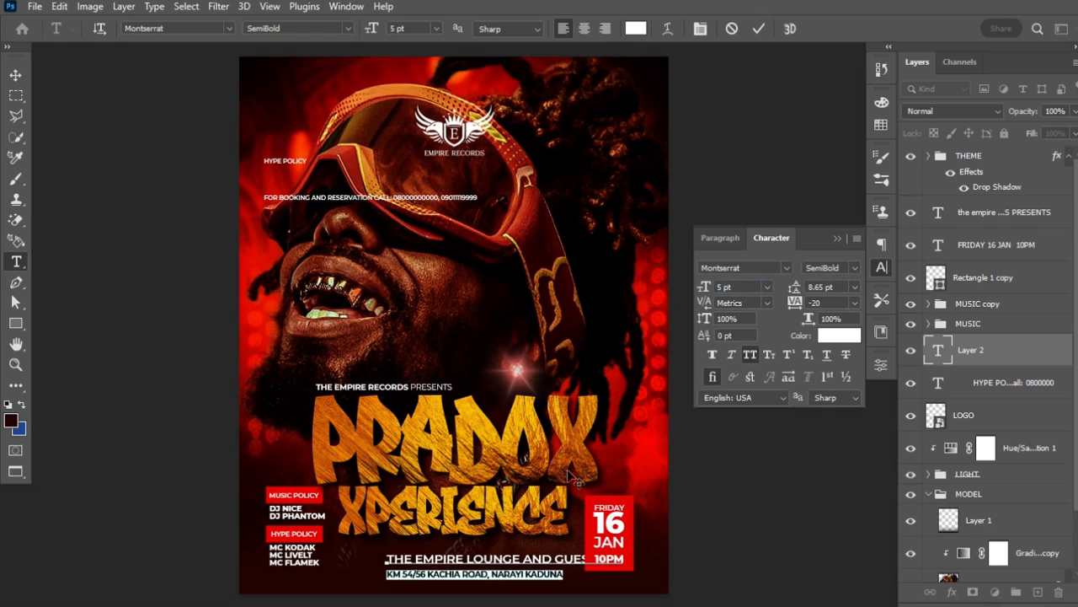
# - Centre-align both lines of the venue text and set their leading to 6 pt
pyautogui.hotkey('ctrl', 'a')
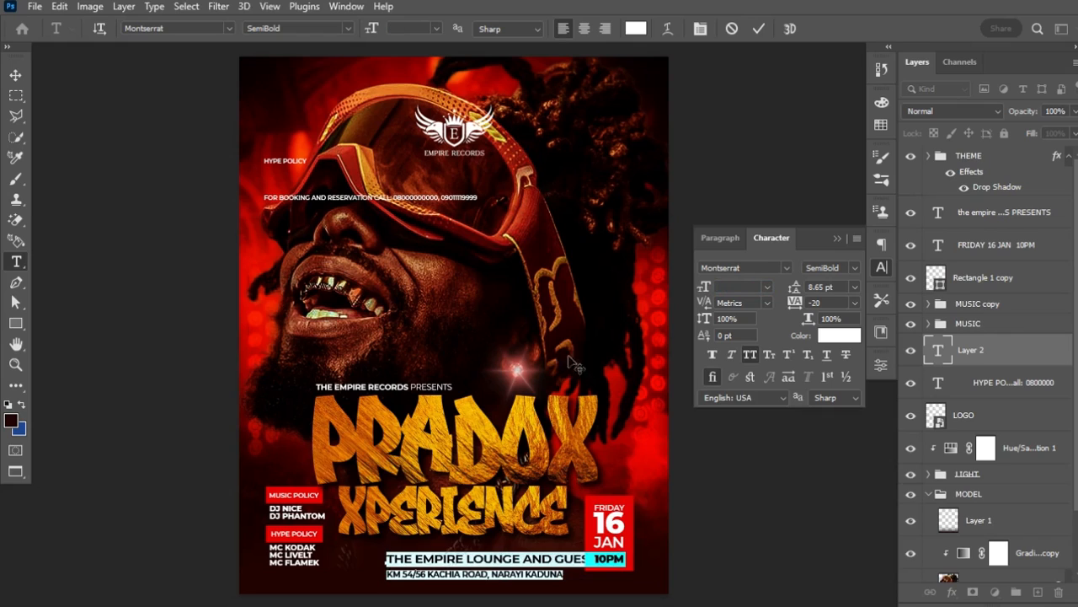
pyautogui.click(585, 28)
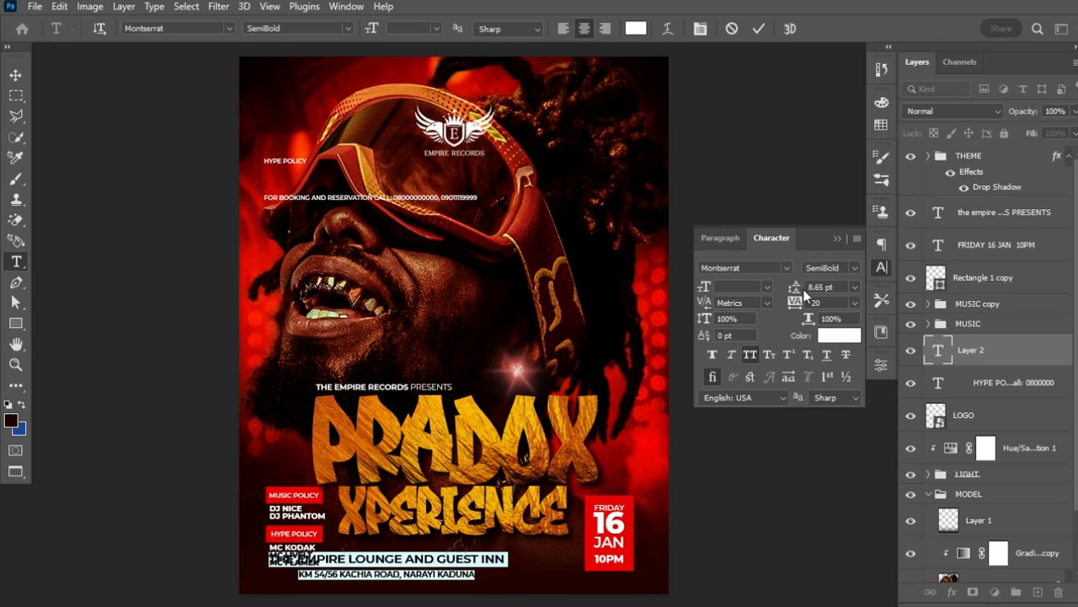
pyautogui.moveTo(796, 291); pyautogui.dragTo(797, 292)
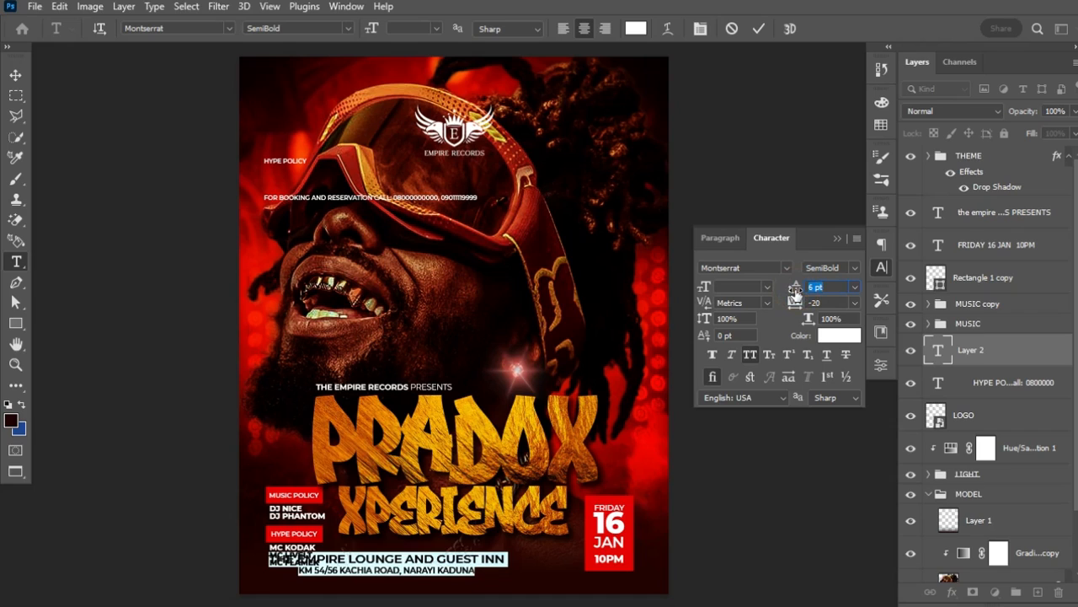
pyautogui.click(760, 29)
# - Centre the venue text horizontally on the canvas and nudge it up closer to the XPERIENCE title
pyautogui.hotkey('ctrl', 'a')
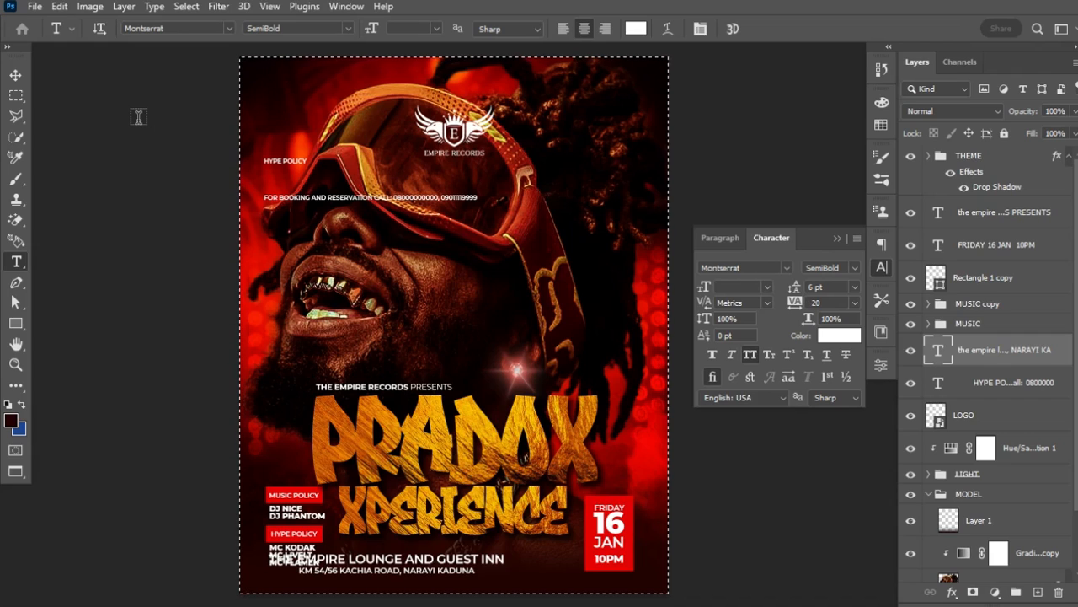
pyautogui.press('v')
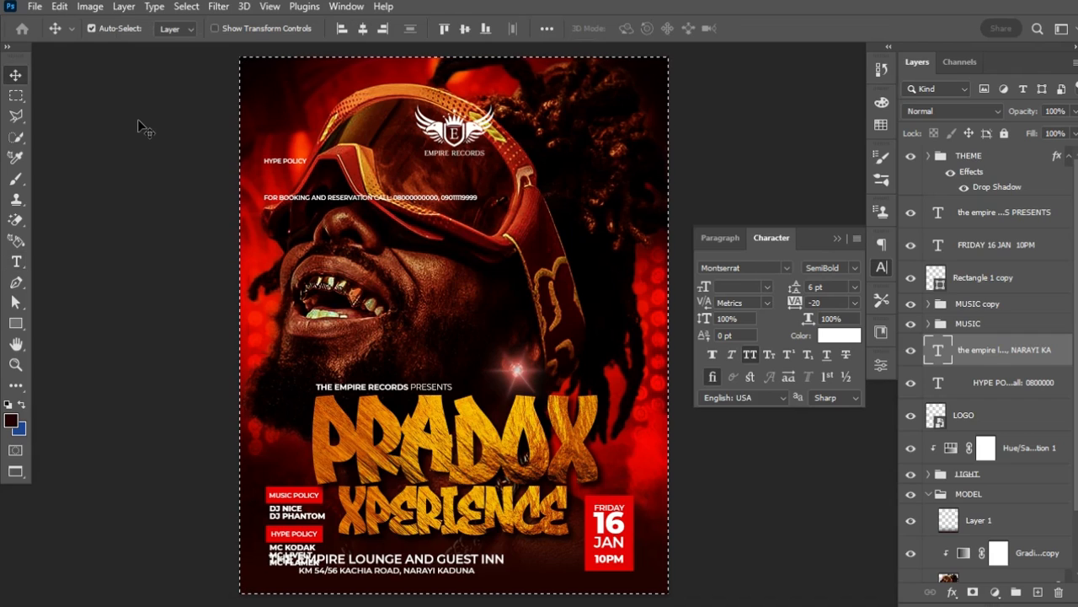
pyautogui.click(367, 30)
pyautogui.hotkey('ctrl', 'd')
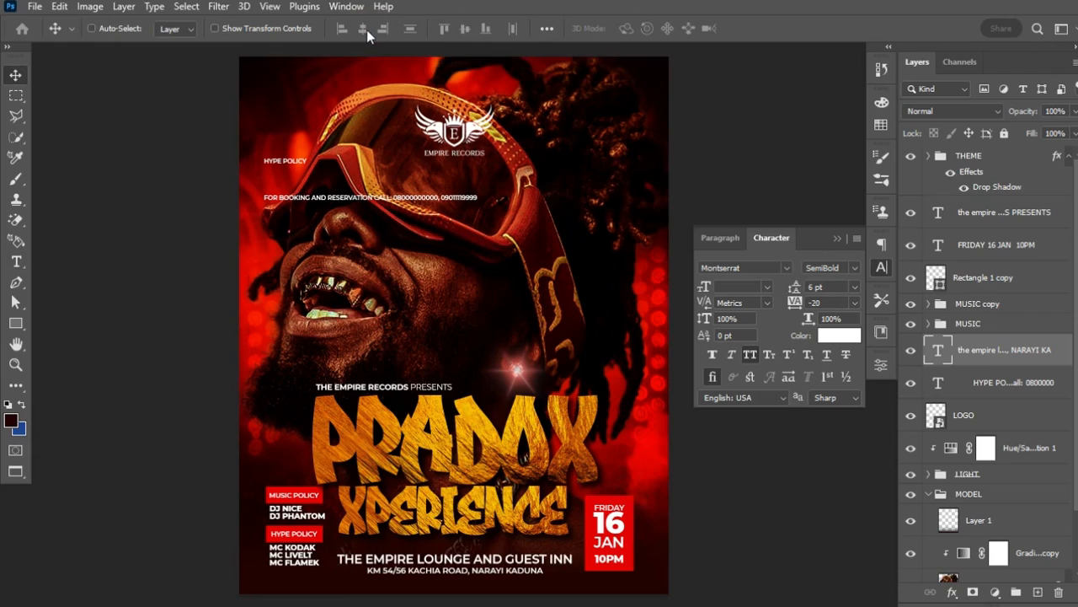
pyautogui.hotkey('shift', 'Up')
pyautogui.hotkey('shift', 'Up')
pyautogui.hotkey('shift', 'Up')
pyautogui.hotkey('shift', 'Up')
pyautogui.hotkey('shift', 'Up')
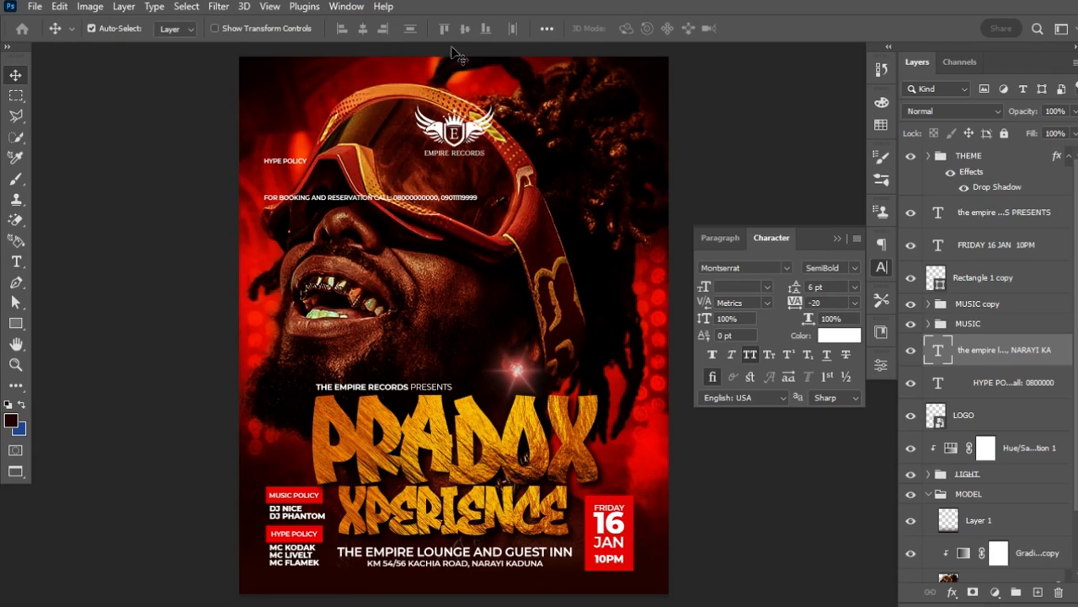
# - Tighten the venue text's leading to 5 pt
pyautogui.moveTo(799, 290); pyautogui.dragTo(795, 287)
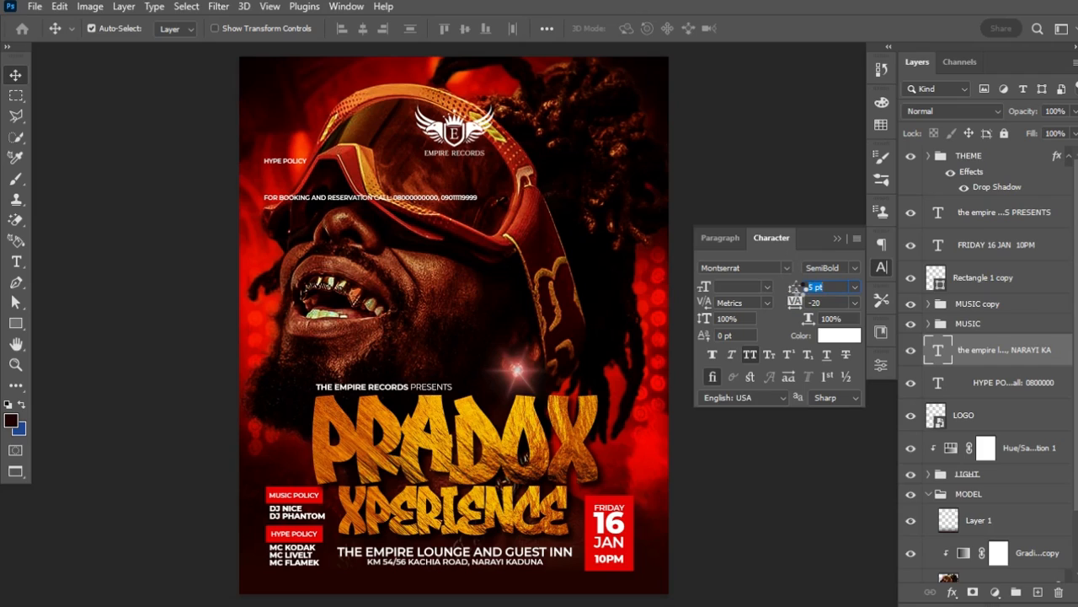
pyautogui.press('Return')
pyautogui.click(837, 239)
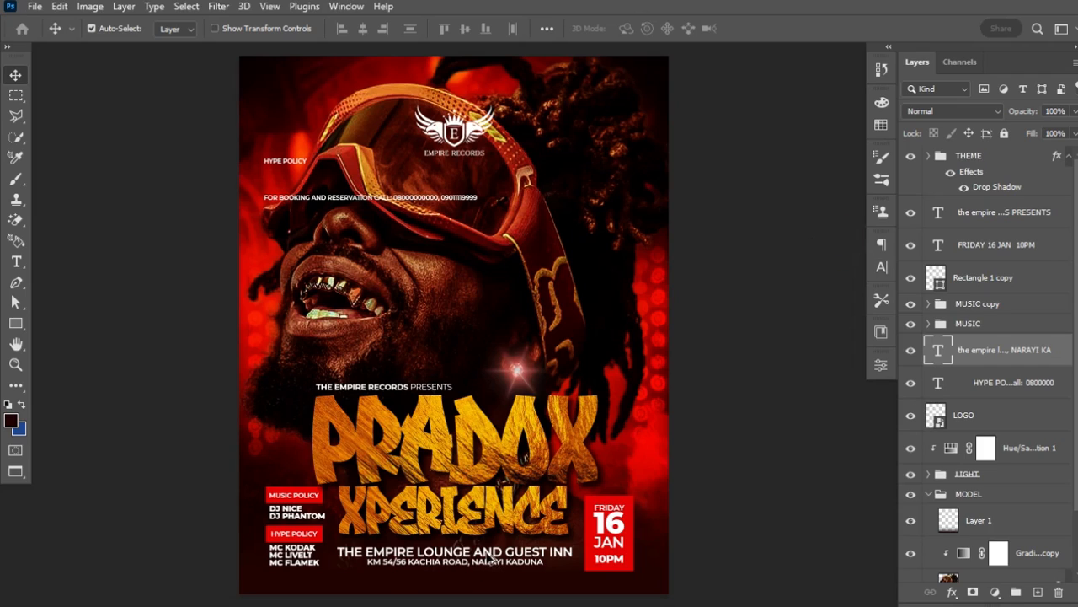
# - Duplicate the venue text just below itself and replace the copy's wording with the FOR BOOKING AND RESERVATION CALL line and its phone numbers
pyautogui.moveTo(491, 560); pyautogui.dragTo(488, 581)
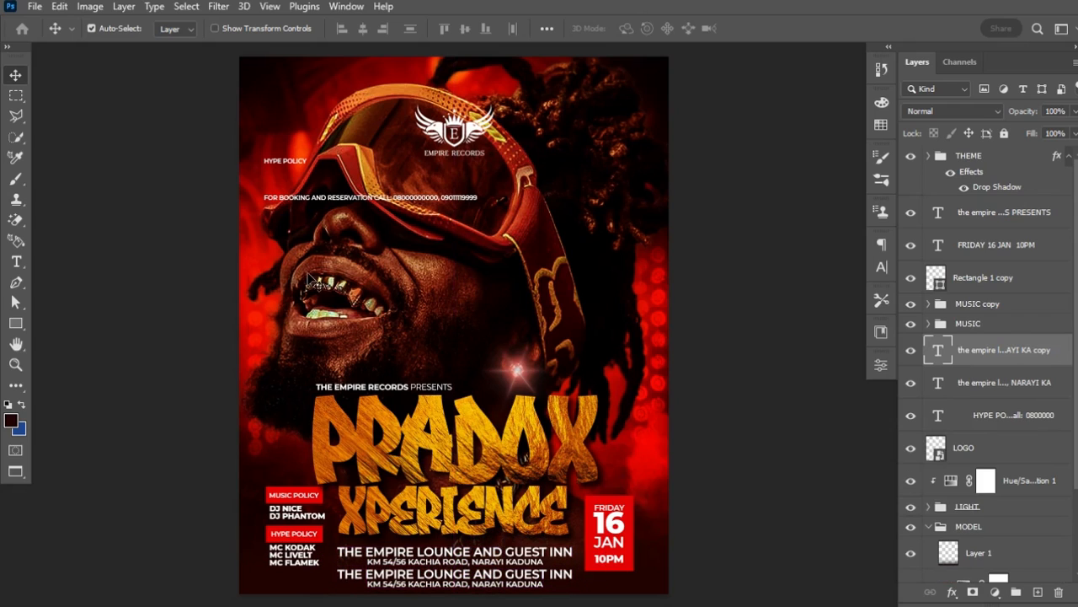
pyautogui.press('t')
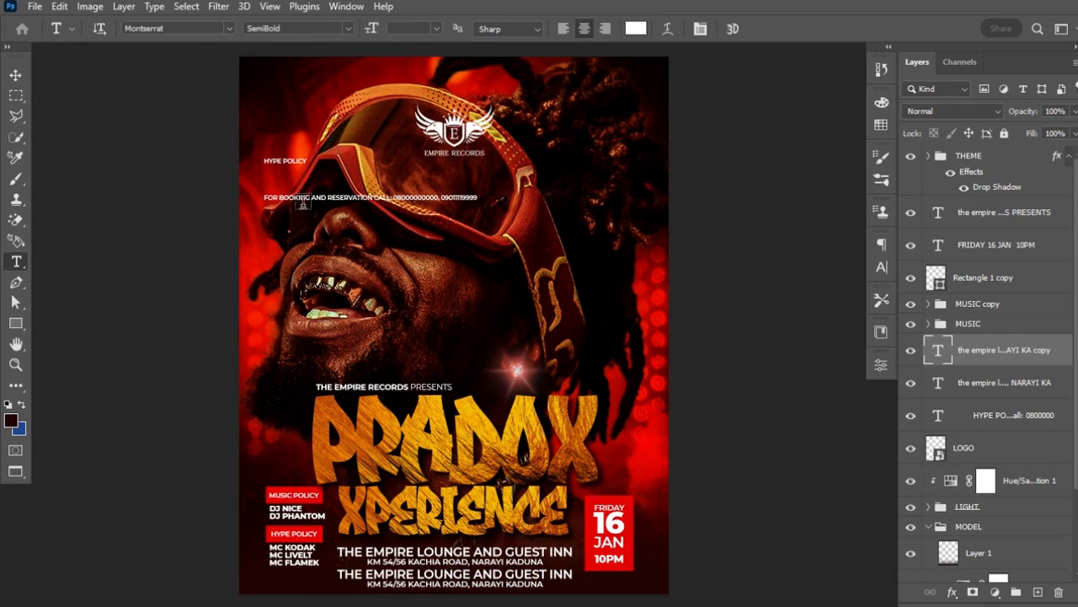
pyautogui.click(313, 197)
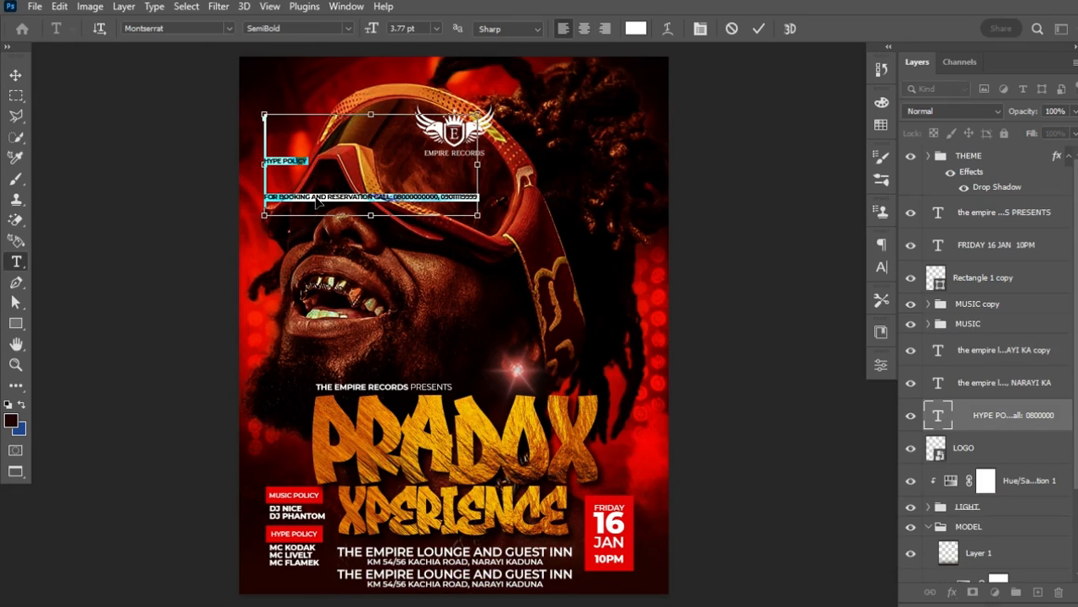
pyautogui.click(431, 574)
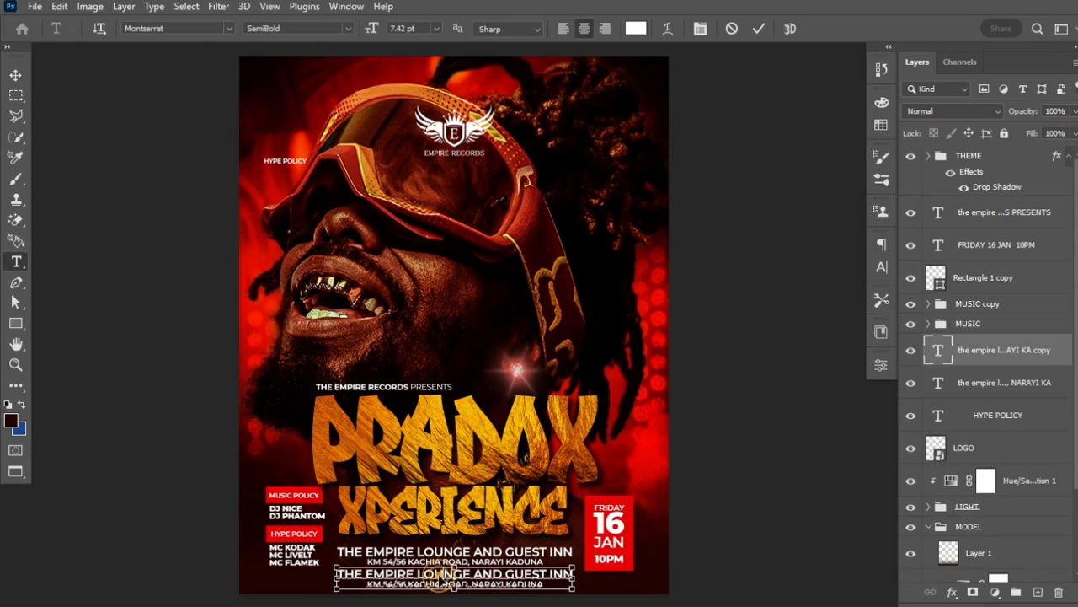
pyautogui.hotkey('ctrl', 'a')
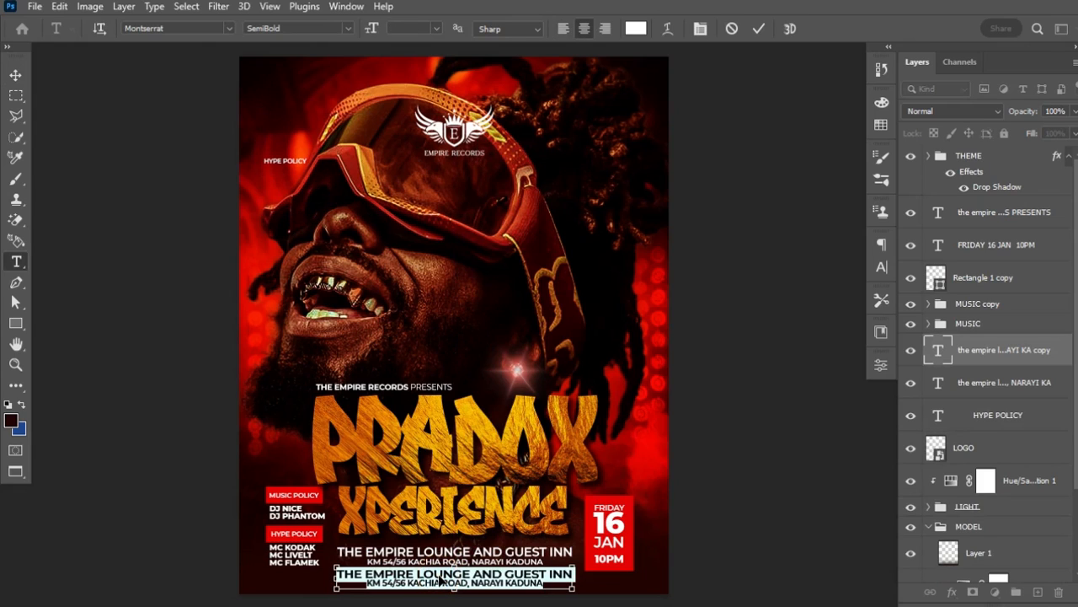
pyautogui.write('FOR BOOKING AND RESERVATION')
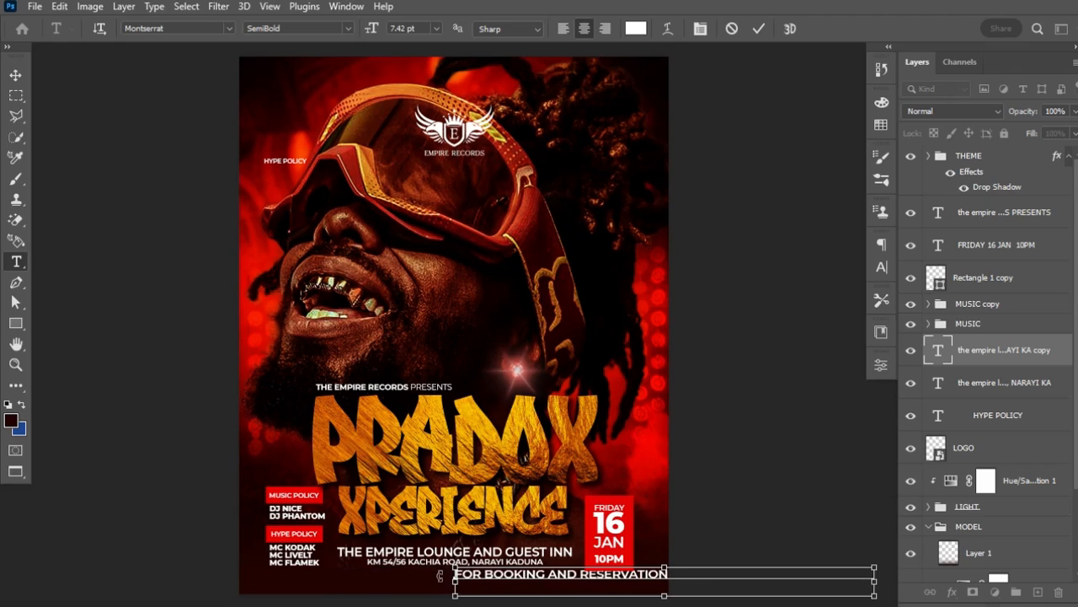
pyautogui.click(439, 575)
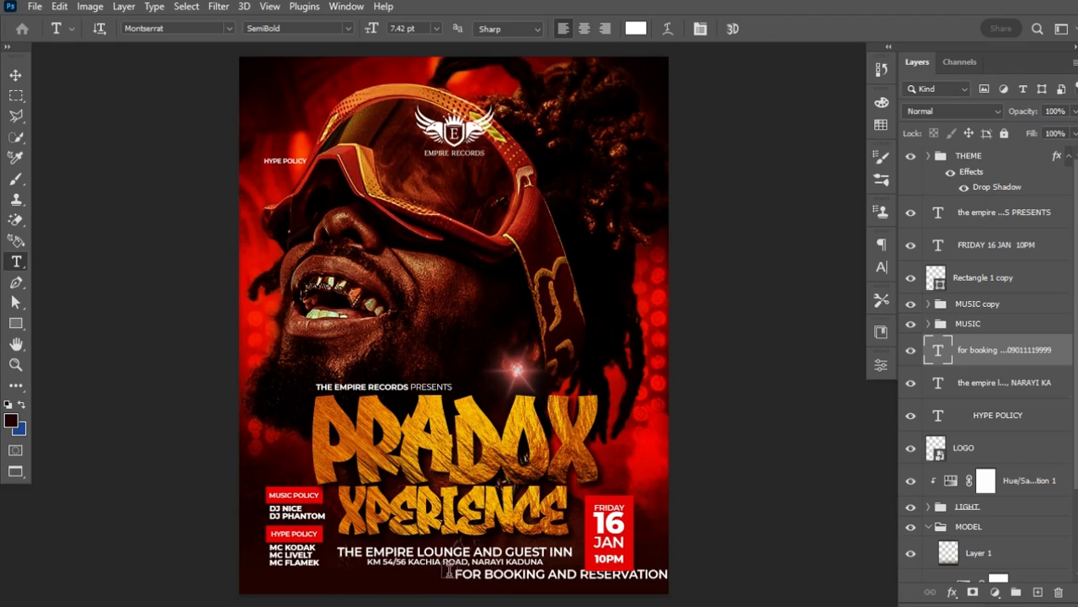
# - Scale the booking line down to 3.66 pt and place it beneath the venue address
pyautogui.hotkey('ctrl', 't')
pyautogui.moveTo(873, 577); pyautogui.dragTo(520, 579)
pyautogui.press('Return')
# - Centre the booking line horizontally on the canvas
pyautogui.hotkey('ctrl', 'a')
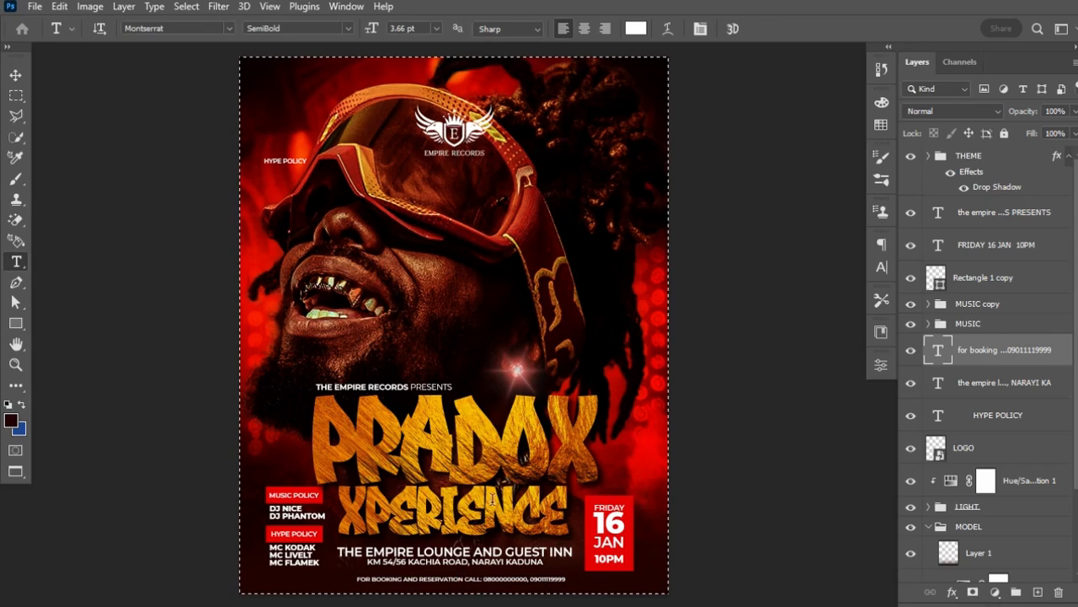
pyautogui.click(15, 75)
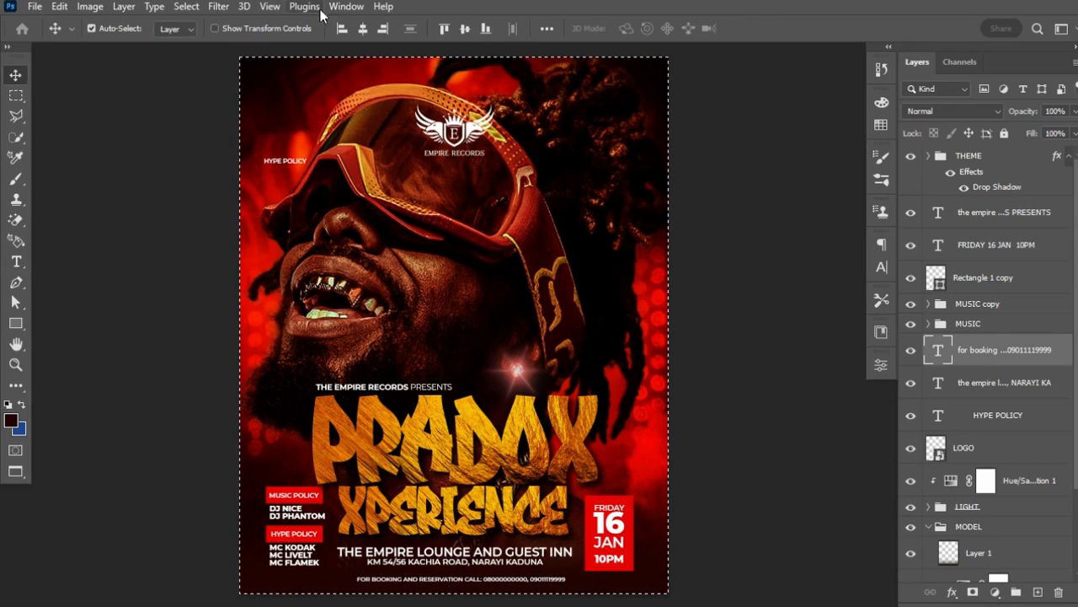
pyautogui.click(364, 29)
pyautogui.click(364, 29)
pyautogui.hotkey('ctrl', 'd')
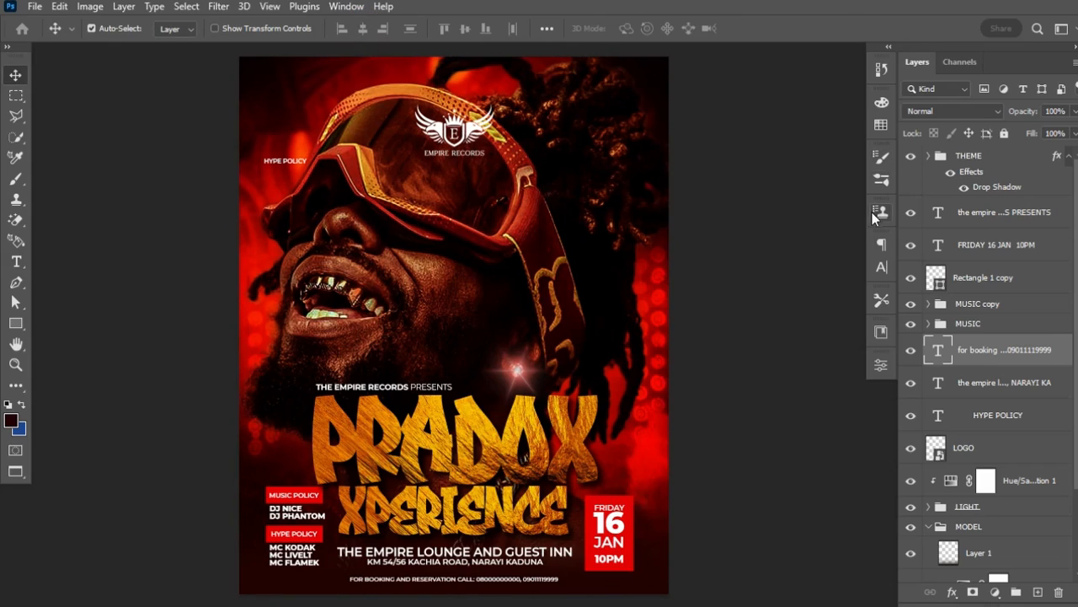
# - Set the booking line's tracking to 60
pyautogui.click(882, 267)
pyautogui.moveTo(796, 302); pyautogui.dragTo(801, 304)
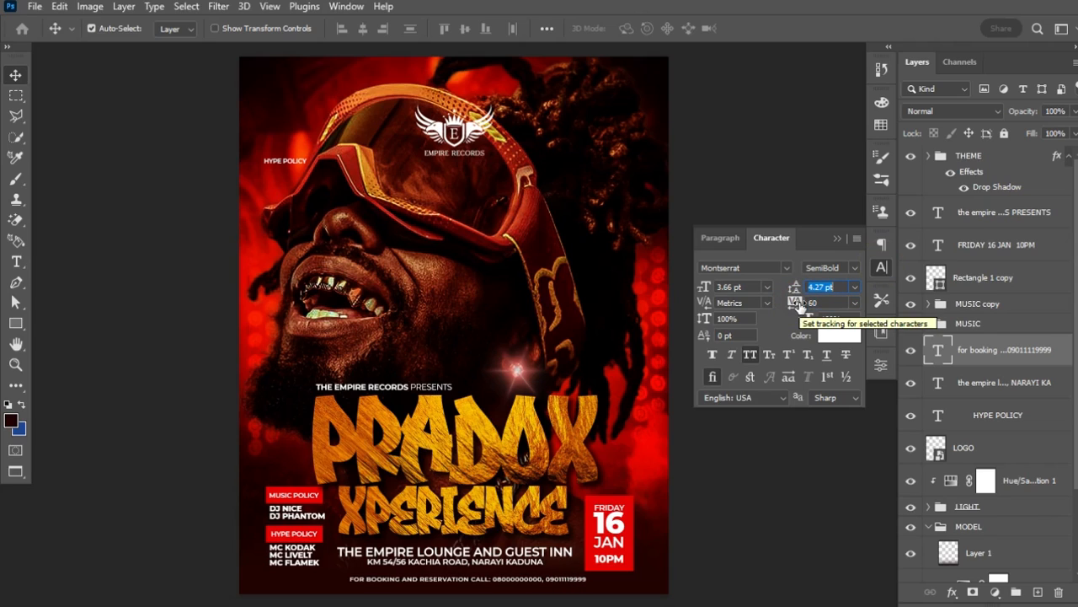
# - Re-centre the booking line horizontally on the canvas and clear the selection
pyautogui.click(835, 240)
pyautogui.hotkey('ctrl', 'a')
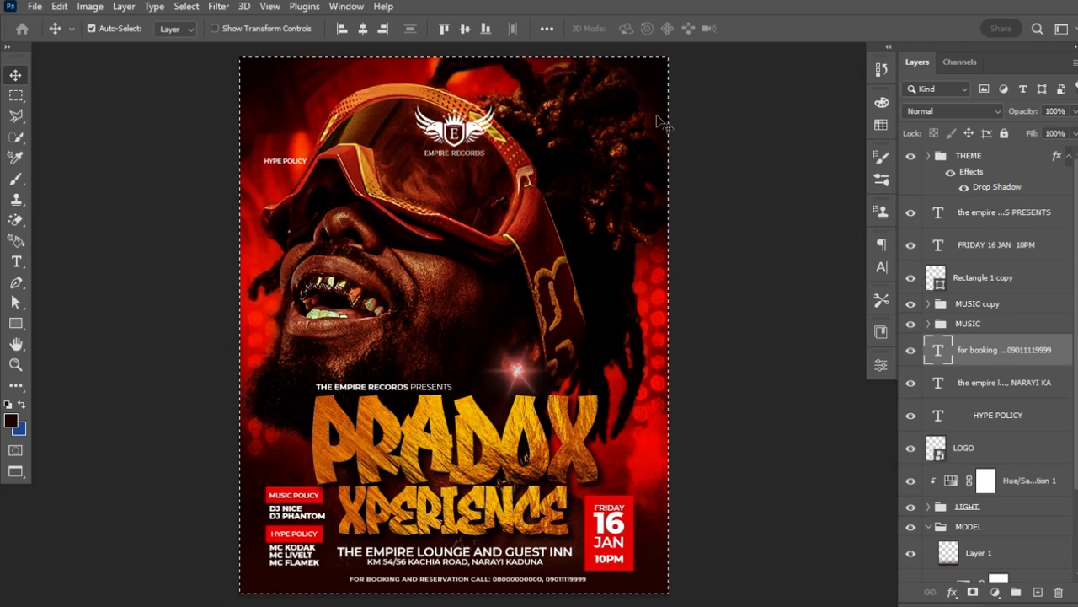
pyautogui.click(361, 34)
pyautogui.hotkey('ctrl', 'd')
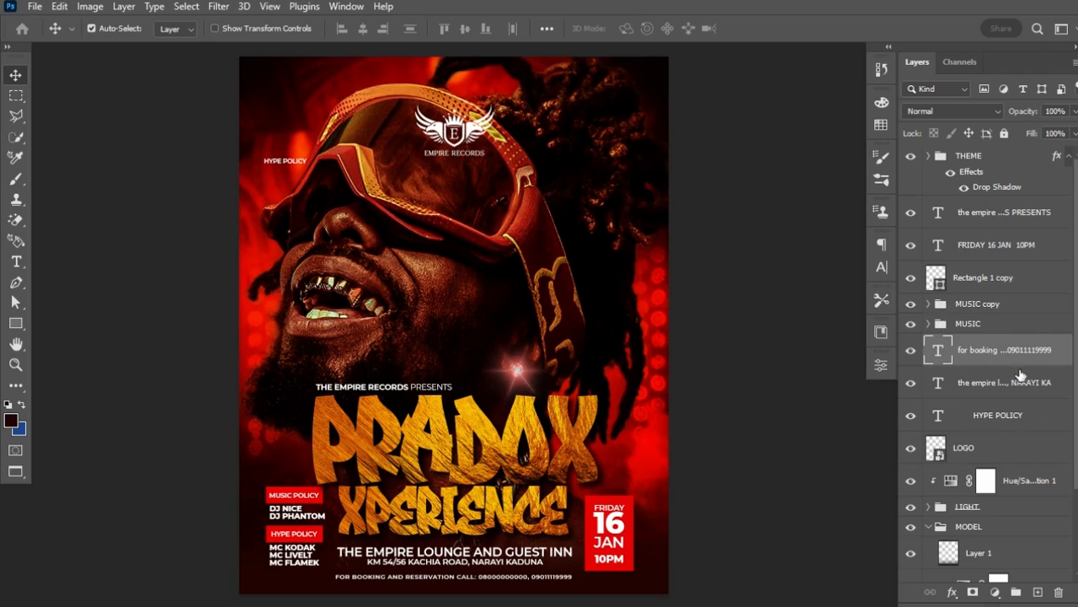
# - Scale all layers from the THEME group down to the HYPE POLICY text together to 96.09%
pyautogui.click(1033, 216)
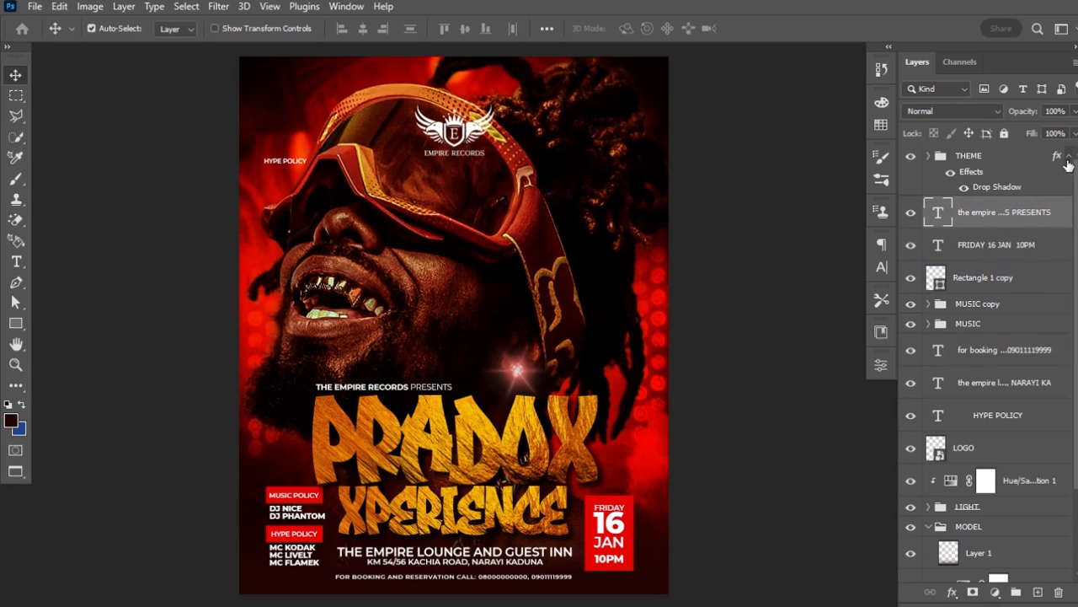
pyautogui.click(1068, 157)
pyautogui.click(977, 158)
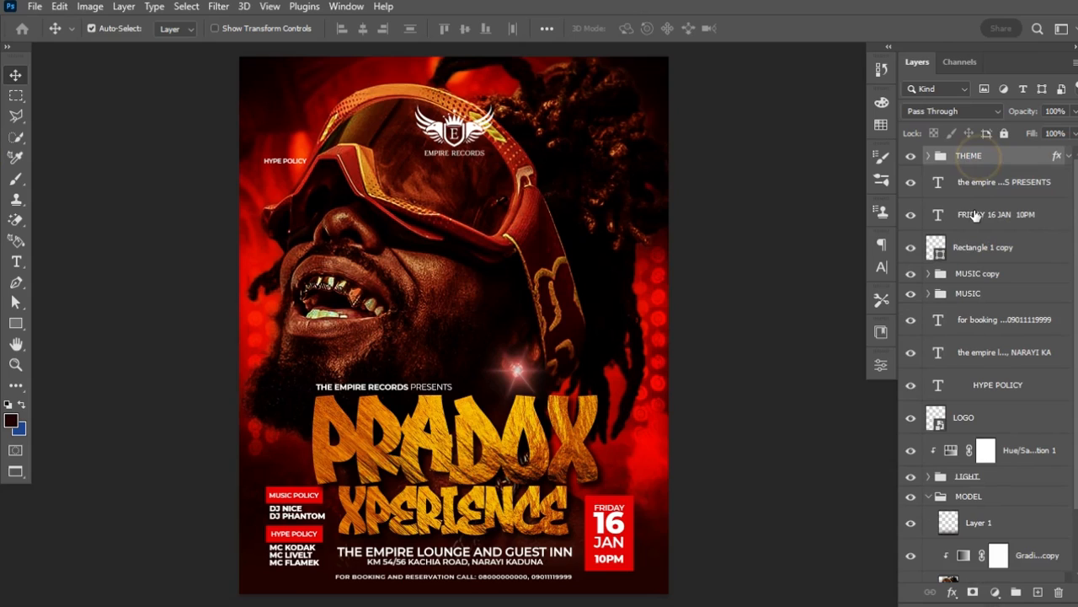
pyautogui.keyDown('shift'); pyautogui.click(1021, 390); pyautogui.keyUp('shift')
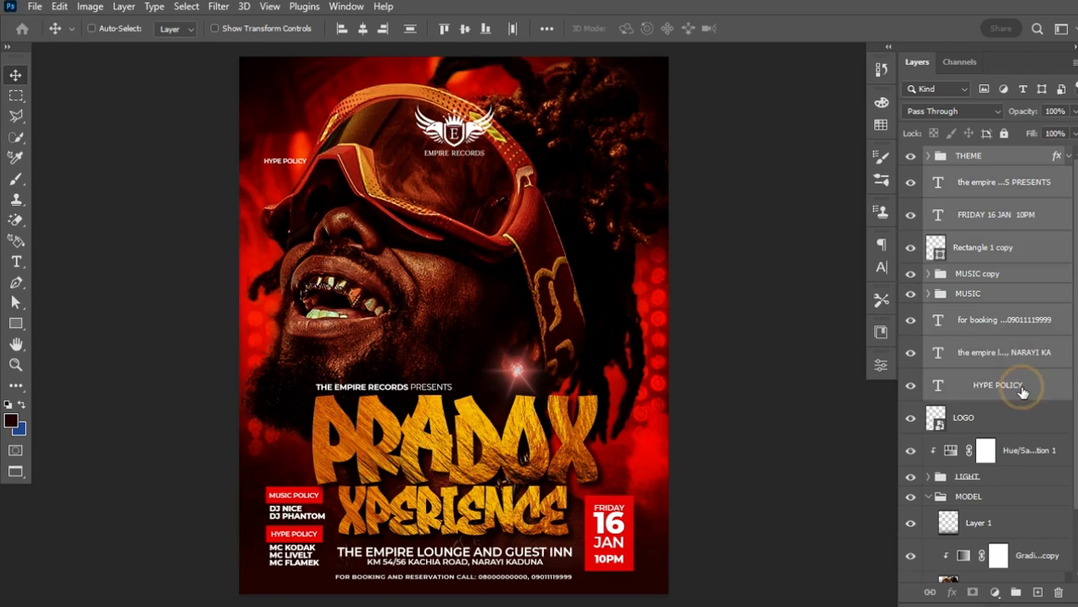
pyautogui.hotkey('ctrl', 't')
pyautogui.moveTo(632, 162); pyautogui.dragTo(628, 166)
pyautogui.moveTo(624, 169)
pyautogui.mouseDown()
pyautogui.moveTo(617, 178)
pyautogui.moveTo(636, 167)
pyautogui.moveTo(634, 177)
pyautogui.mouseUp()
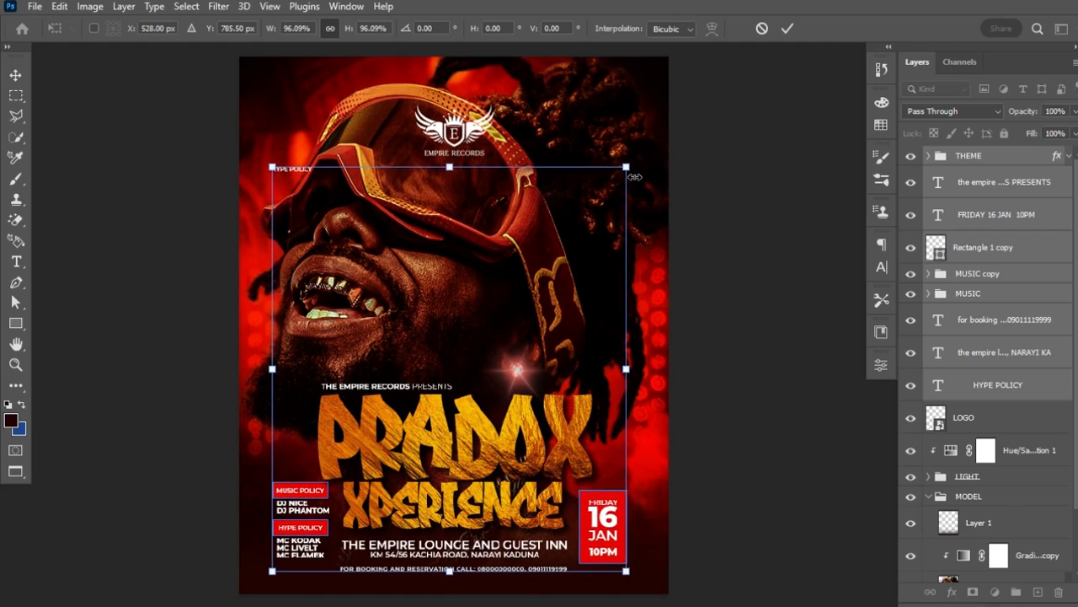
pyautogui.click(787, 30)
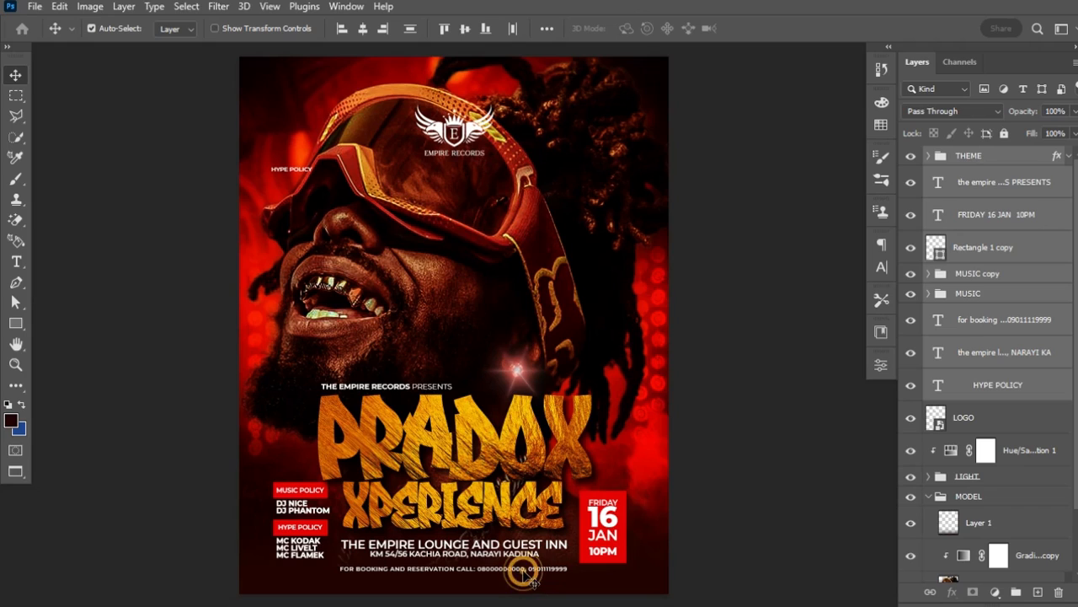
# - Set the font size of the booking and reservation line to 4 pt
pyautogui.click(573, 576)
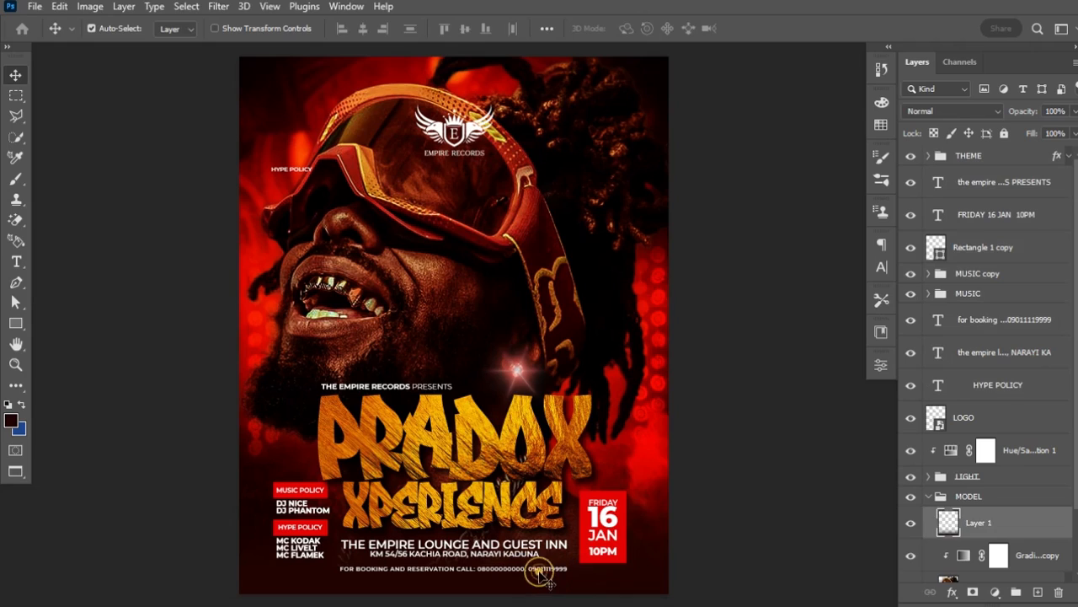
pyautogui.click(544, 570)
pyautogui.press('t')
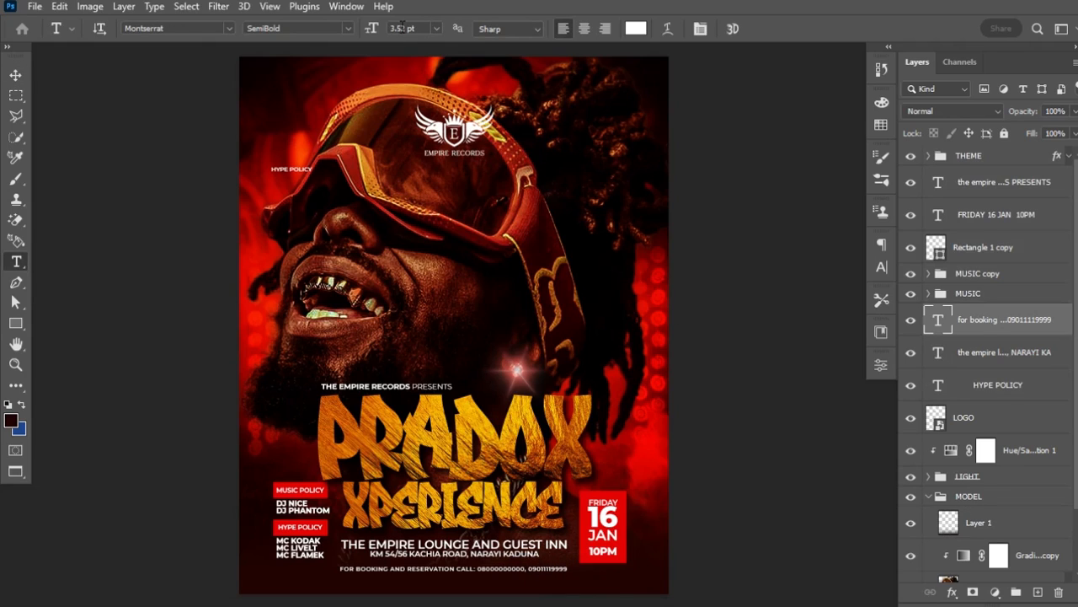
pyautogui.moveTo(372, 29); pyautogui.dragTo(375, 34)
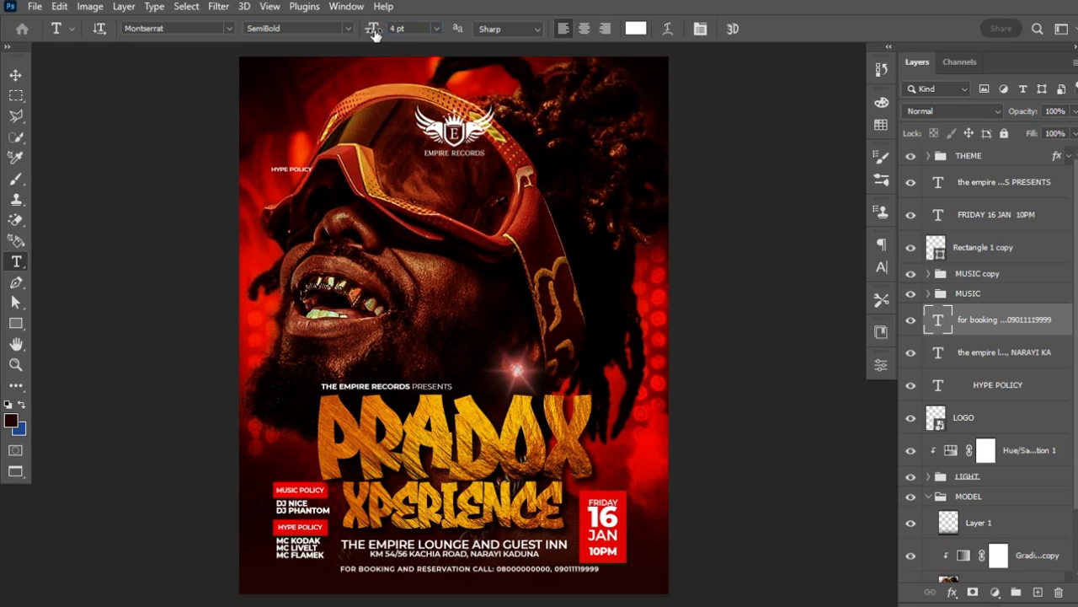
# - Align the enlarged booking line to the horizontal centre of the canvas and deselect
pyautogui.click(17, 78)
pyautogui.click(91, 28)
pyautogui.hotkey('ctrl', 'a')
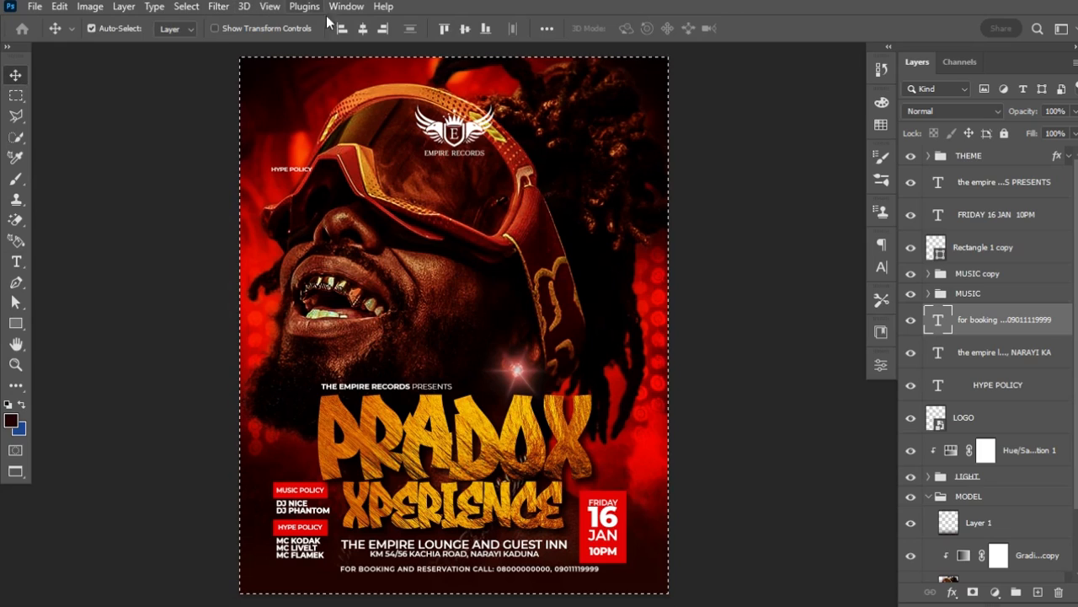
pyautogui.click(363, 31)
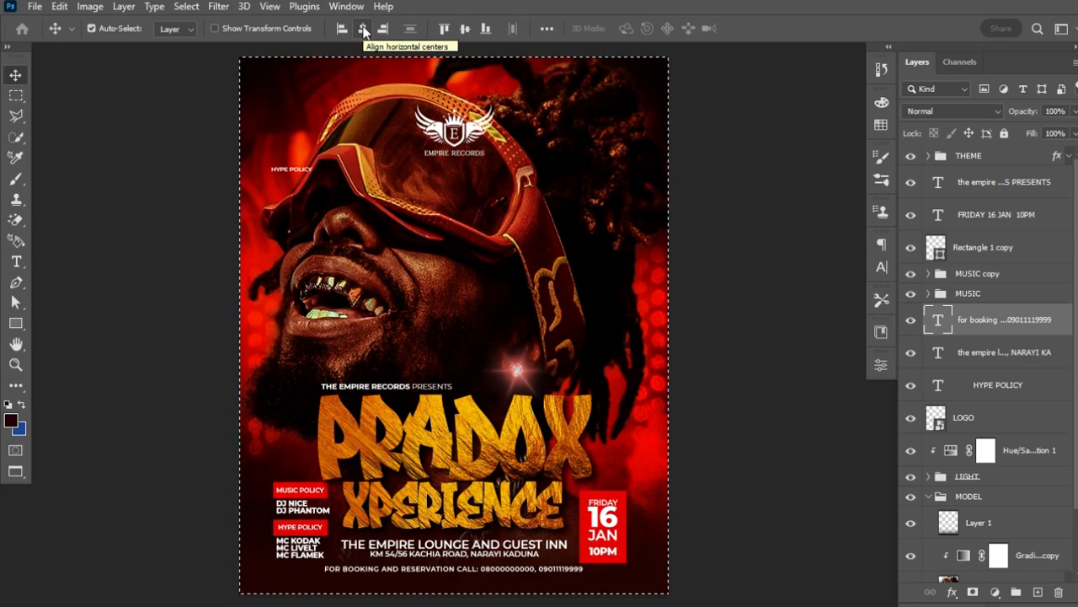
pyautogui.hotkey('ctrl', 'd')
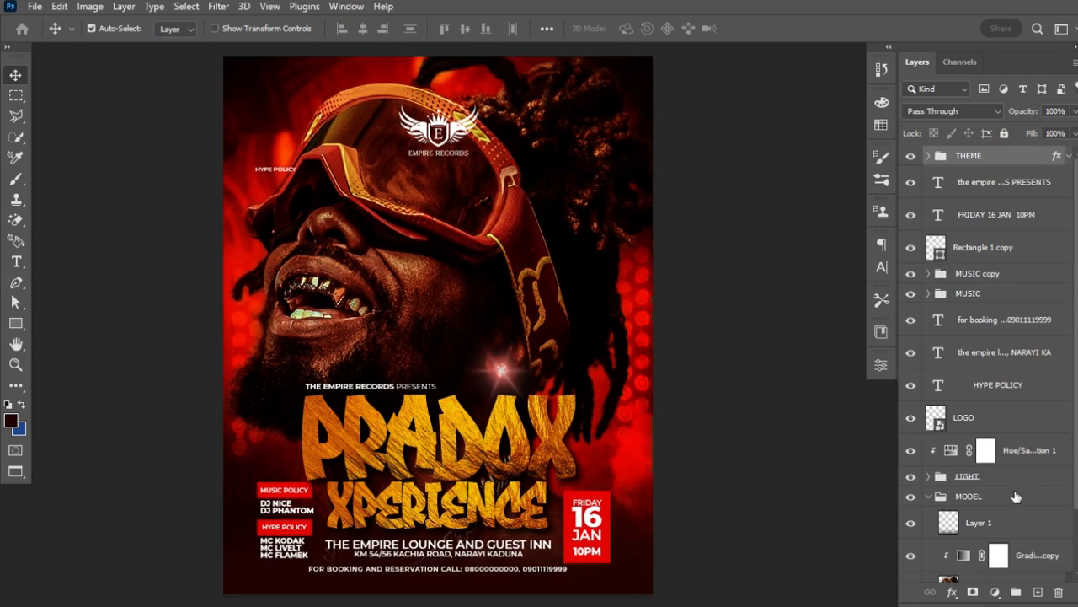
# - Add a Color Lookup adjustment layer above the THEME group and set its 3DLUT file to DropBlues.3DL
pyautogui.click(995, 591)
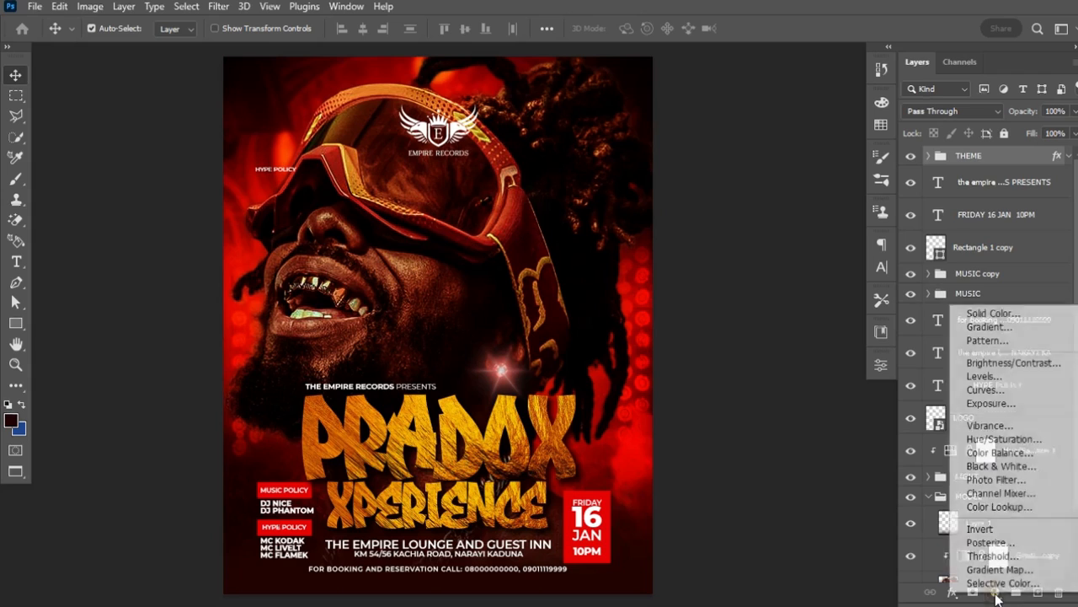
pyautogui.click(1012, 507)
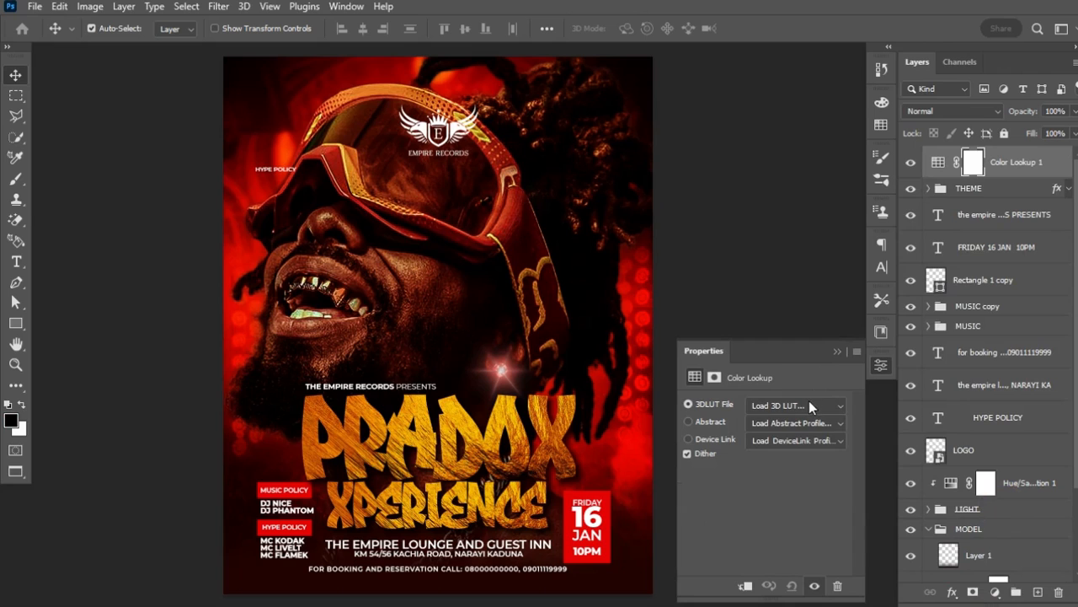
pyautogui.click(809, 405)
pyautogui.click(813, 52)
pyautogui.press('Down')
pyautogui.press('Down')
pyautogui.press('Down')
pyautogui.press('Up')
pyautogui.press('Down')
pyautogui.press('Down')
pyautogui.press('Down')
pyautogui.press('Down')
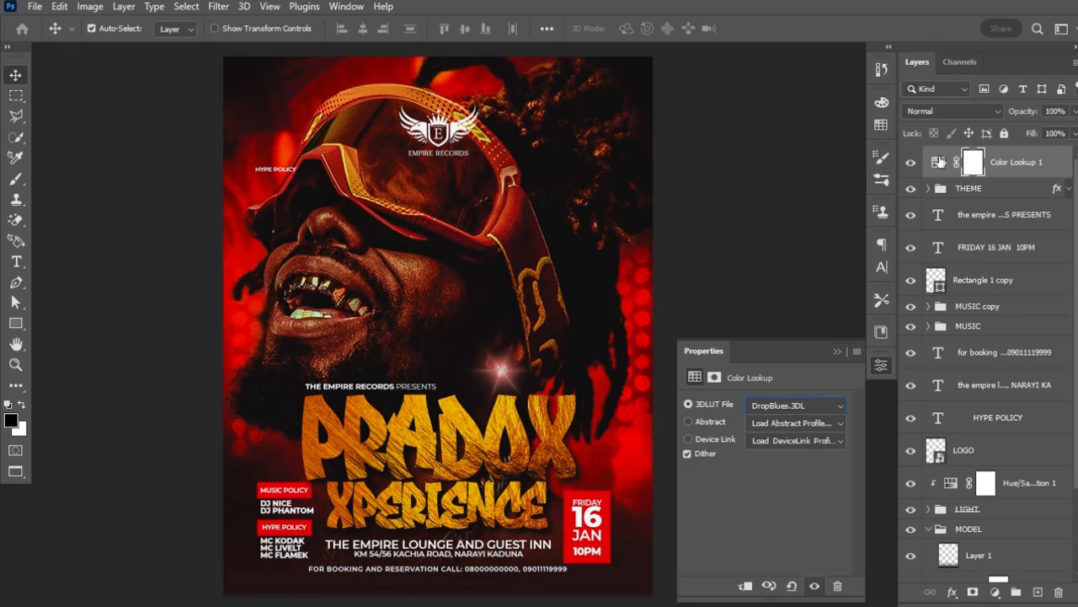
pyautogui.click(837, 348)
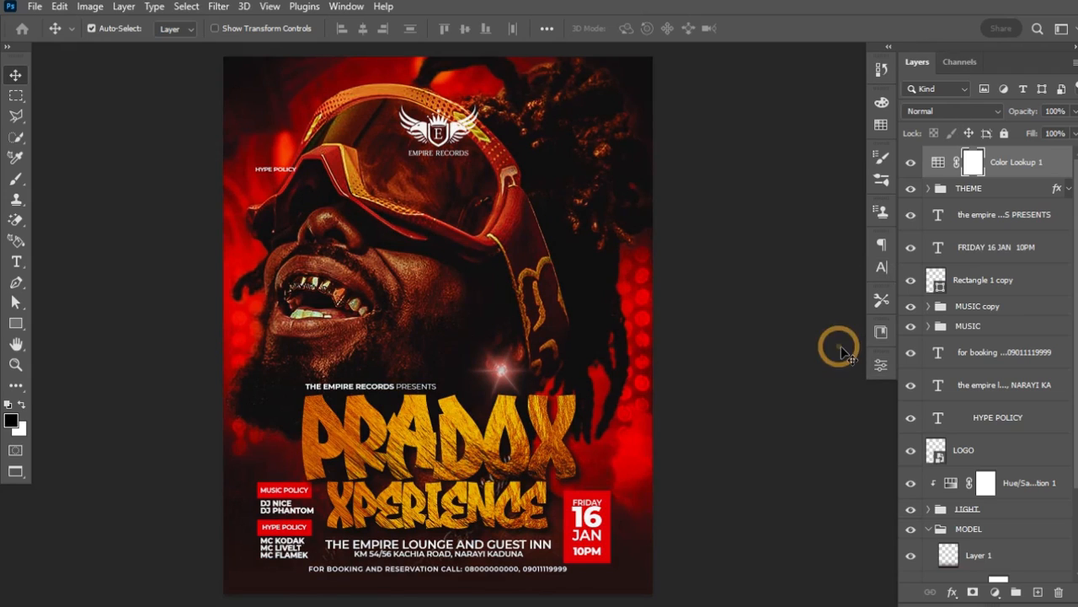